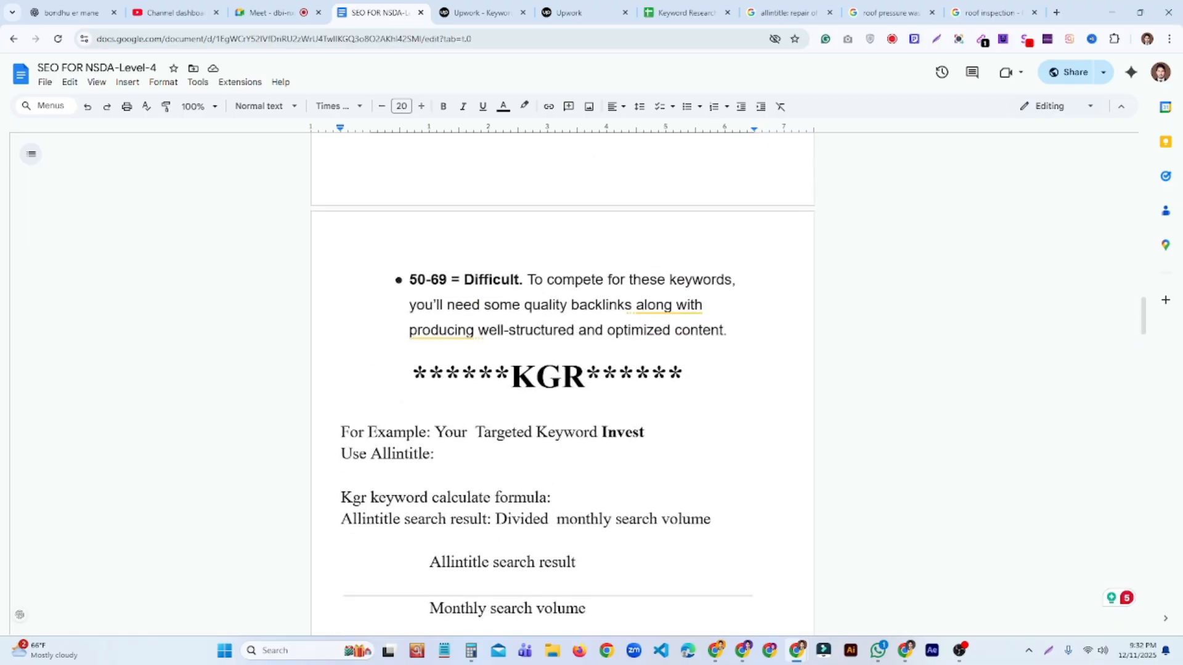
Review the SEO course document from its opening outline through to the Competitor Analysis section and check the roofing keyword sheet.
{"action": "scroll", "coordinate": [873, 317], "scroll_direction": "up", "scroll_amount": 15}
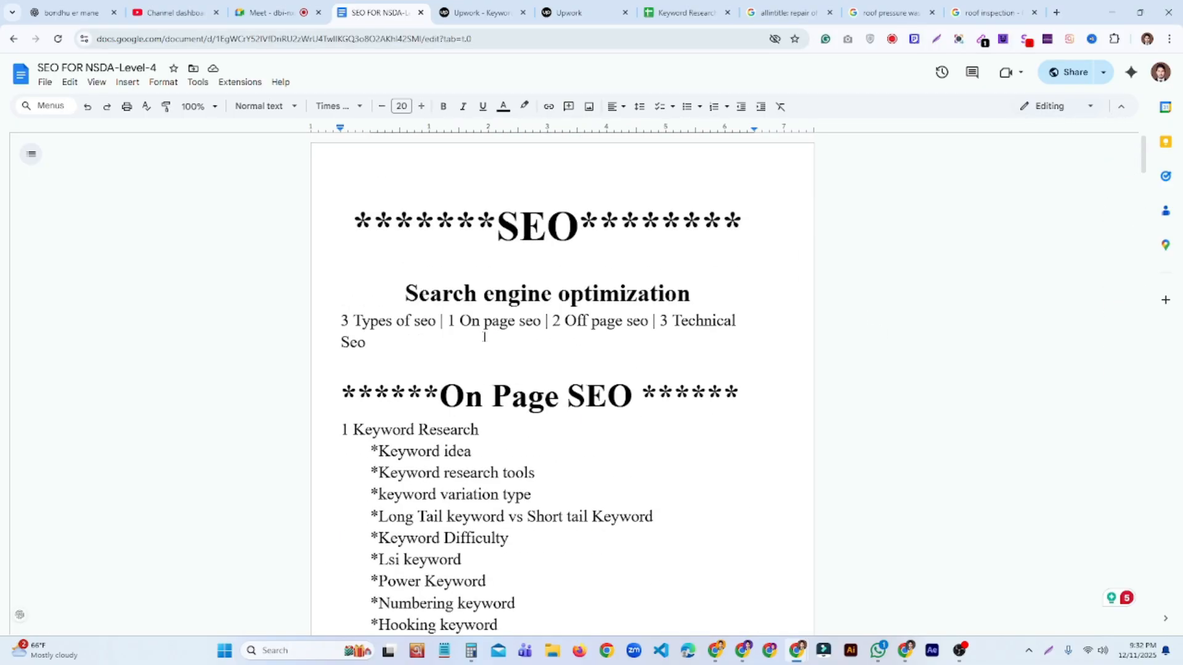
{"action": "left_click_drag", "start_coordinate": [459, 321], "coordinate": [507, 322]}
{"action": "scroll", "coordinate": [636, 339], "scroll_direction": "down", "scroll_amount": 20}
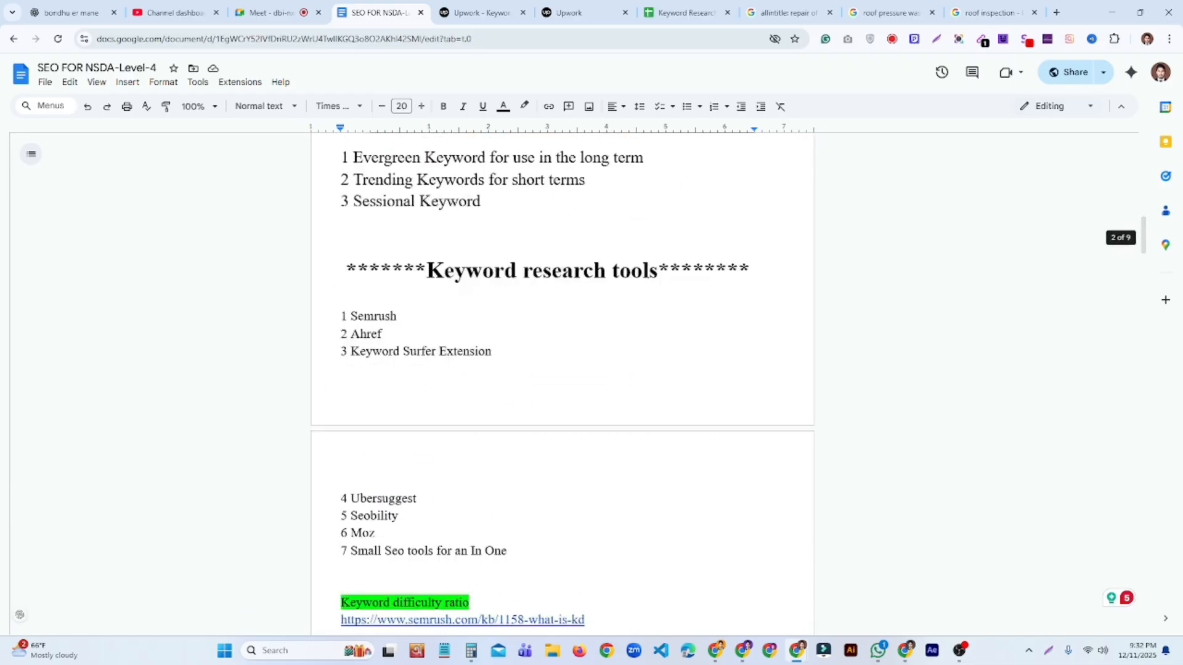
{"action": "scroll", "coordinate": [650, 303], "scroll_direction": "down", "scroll_amount": 15}
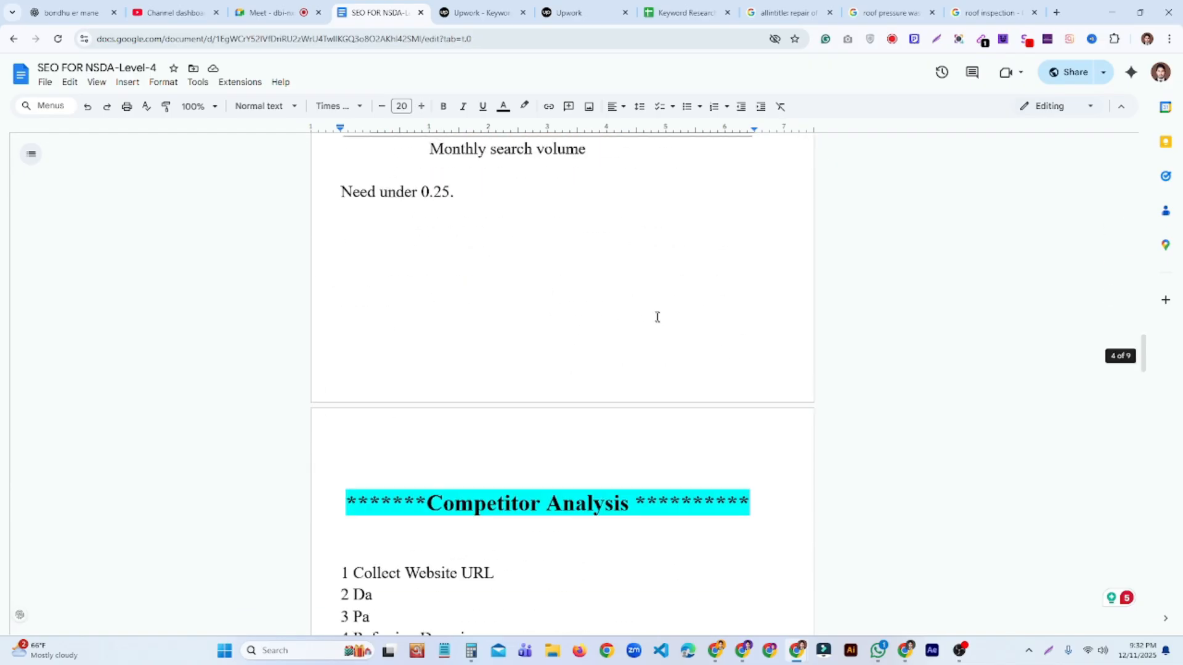
{"action": "scroll", "coordinate": [562, 369], "scroll_direction": "up", "scroll_amount": 2}
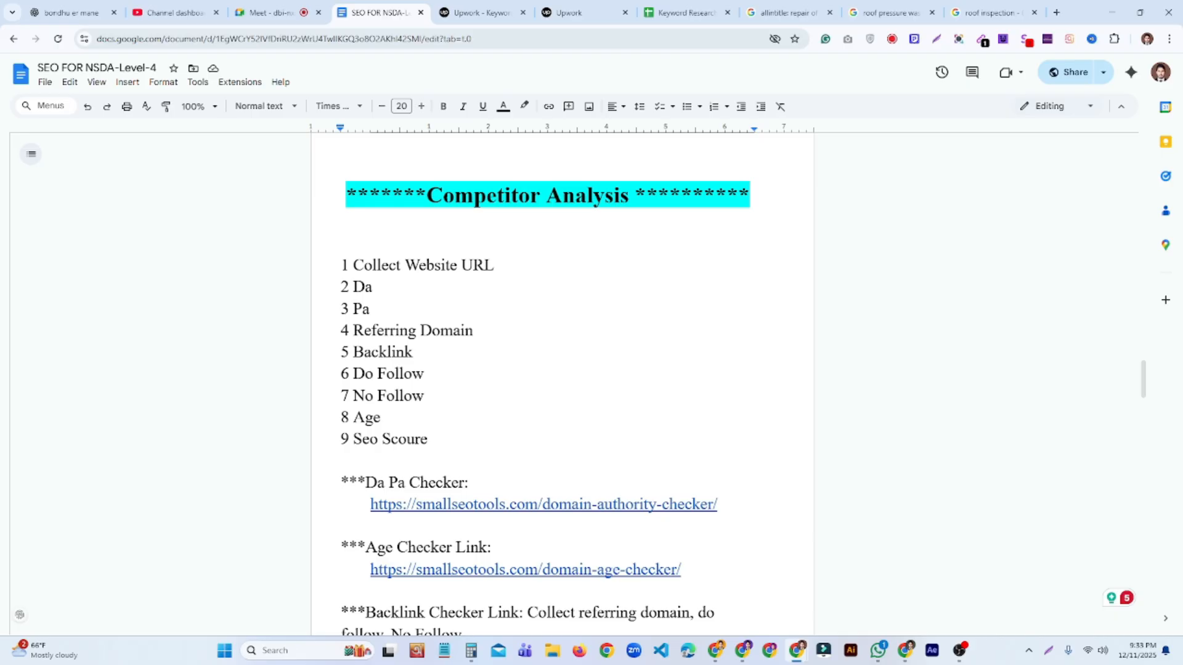
{"action": "left_click", "coordinate": [662, 12]}
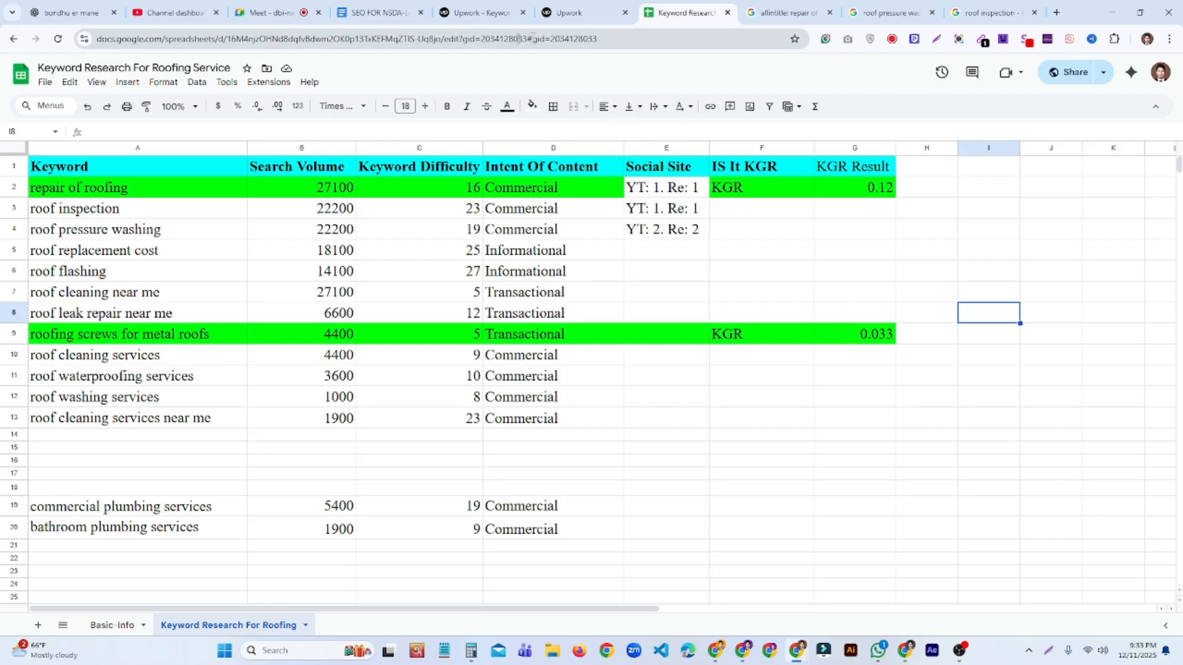
{"action": "left_click", "coordinate": [345, 20]}
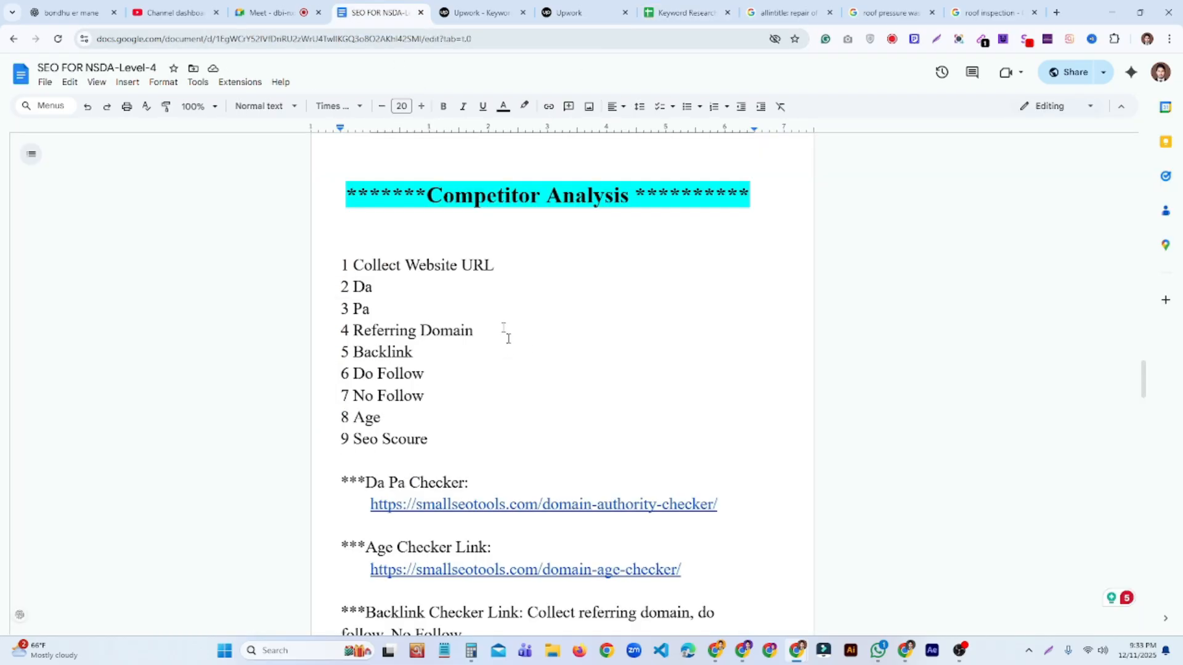
Go through the Competitor Analysis checklist in the SEO document, from Collect Website URL to Seo Scoure.
{"action": "left_click_drag", "start_coordinate": [342, 266], "coordinate": [501, 265]}
{"action": "left_click", "coordinate": [403, 286]}
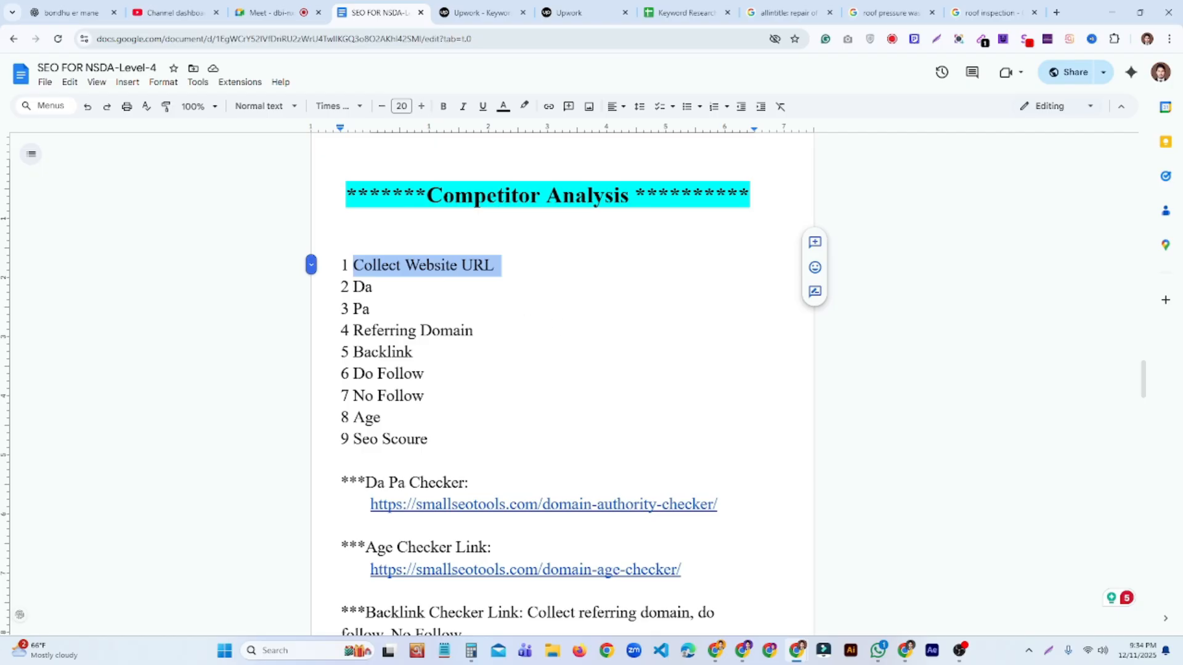
{"action": "left_click_drag", "start_coordinate": [353, 287], "coordinate": [372, 287]}
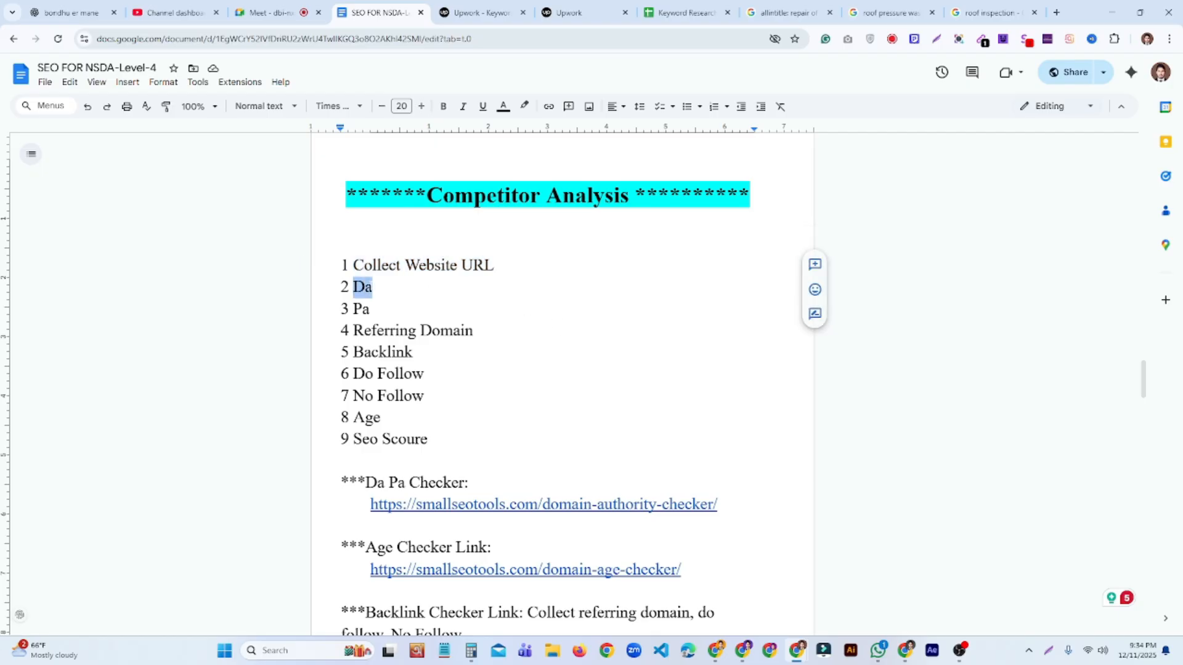
{"action": "left_click", "coordinate": [350, 309]}
{"action": "left_click", "coordinate": [384, 330]}
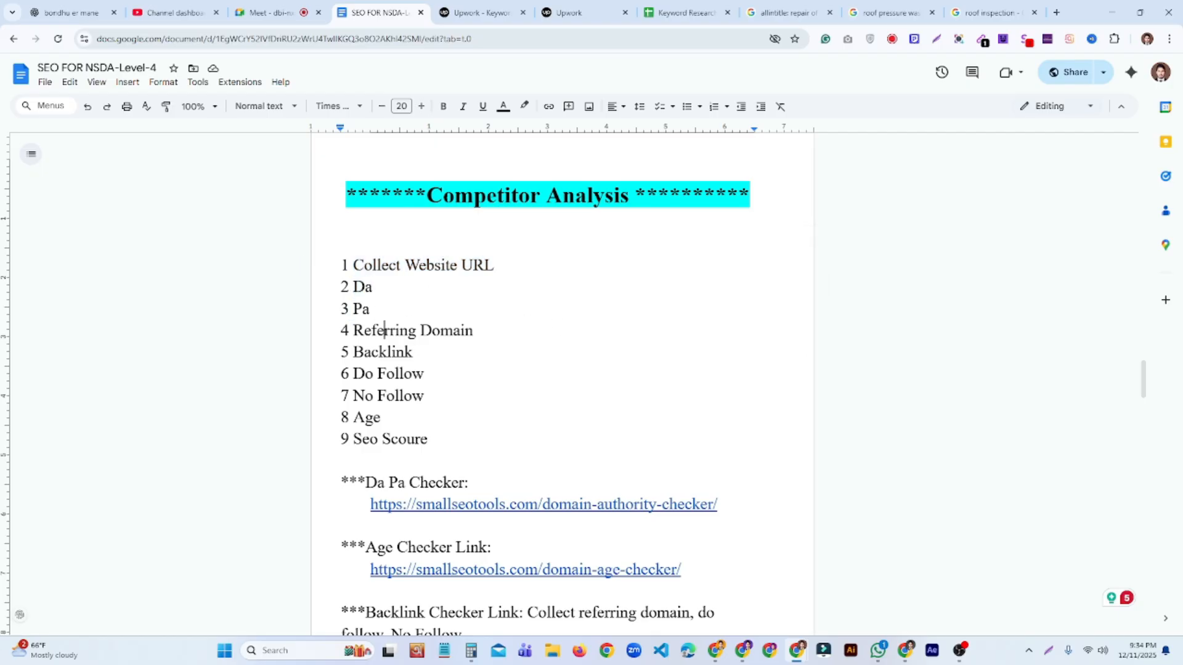
{"action": "left_click", "coordinate": [392, 287]}
{"action": "left_click_drag", "start_coordinate": [362, 309], "coordinate": [399, 314]}
{"action": "left_click", "coordinate": [417, 318]}
{"action": "left_click_drag", "start_coordinate": [353, 418], "coordinate": [416, 438]}
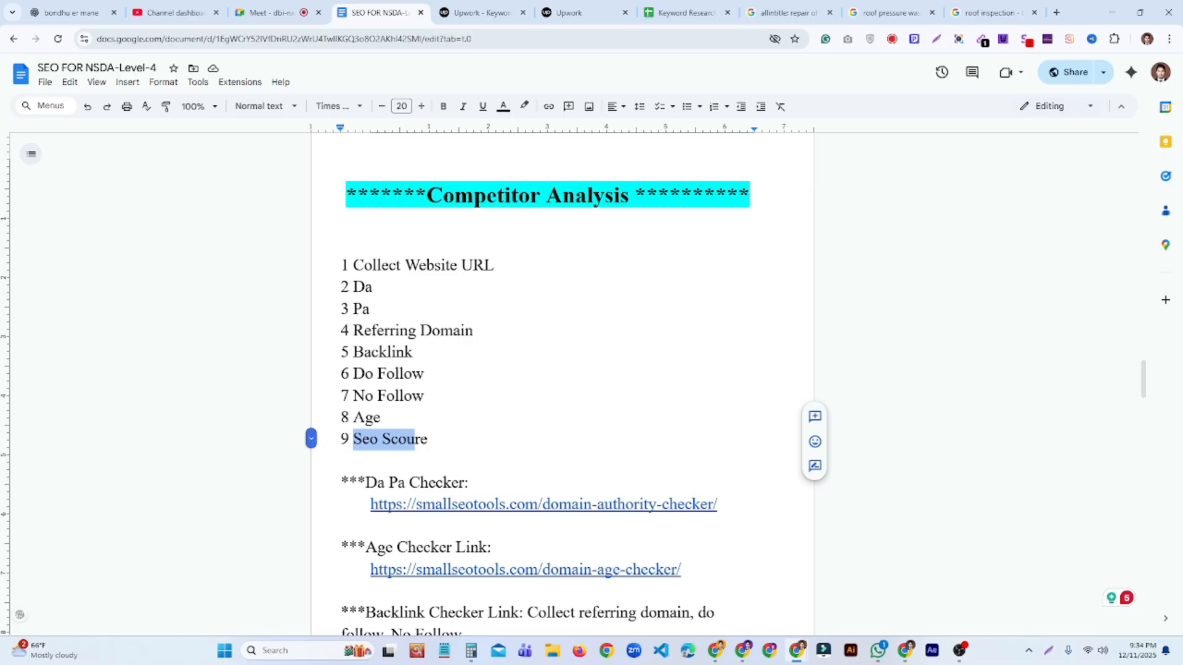
{"action": "left_click", "coordinate": [613, 324]}
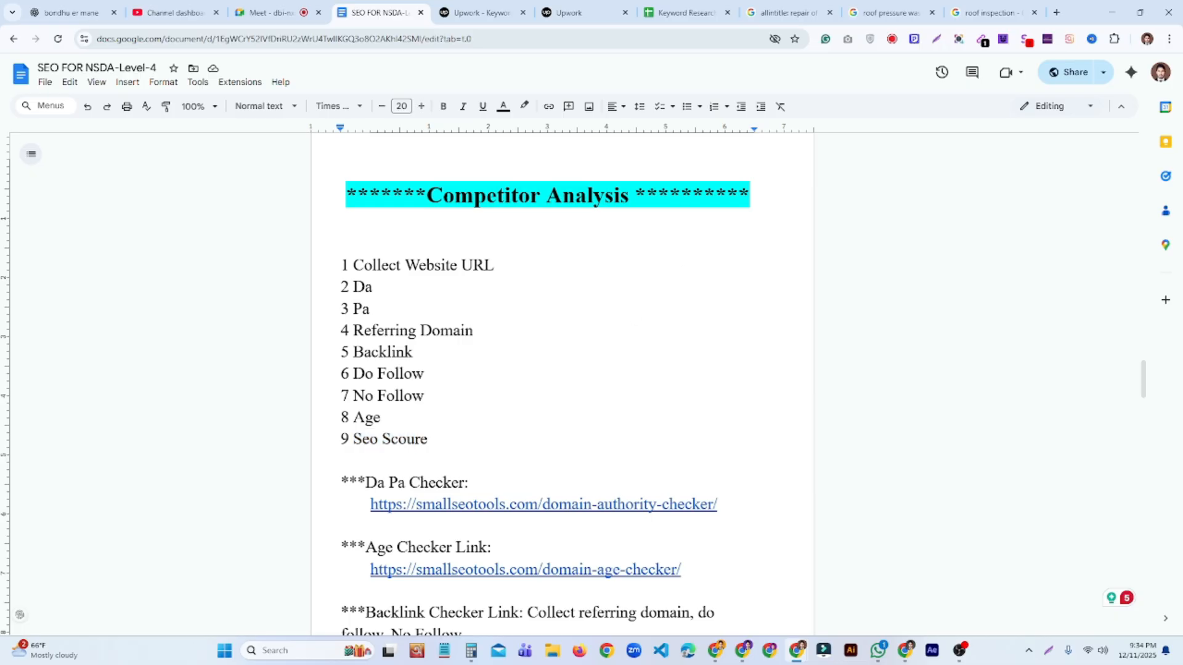
Add a new sheet to the Keyword Research For Roofing Service spreadsheet and name it Competitor Analysis.
{"action": "mouse_move", "coordinate": [699, 18]}
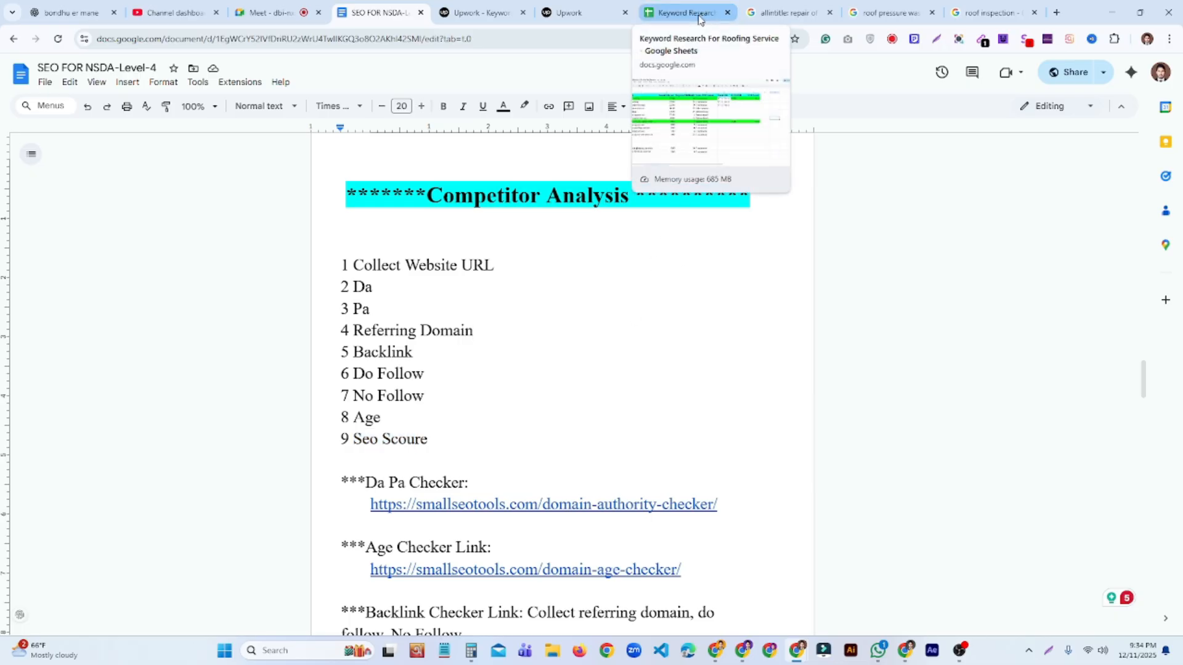
{"action": "left_click", "coordinate": [690, 13]}
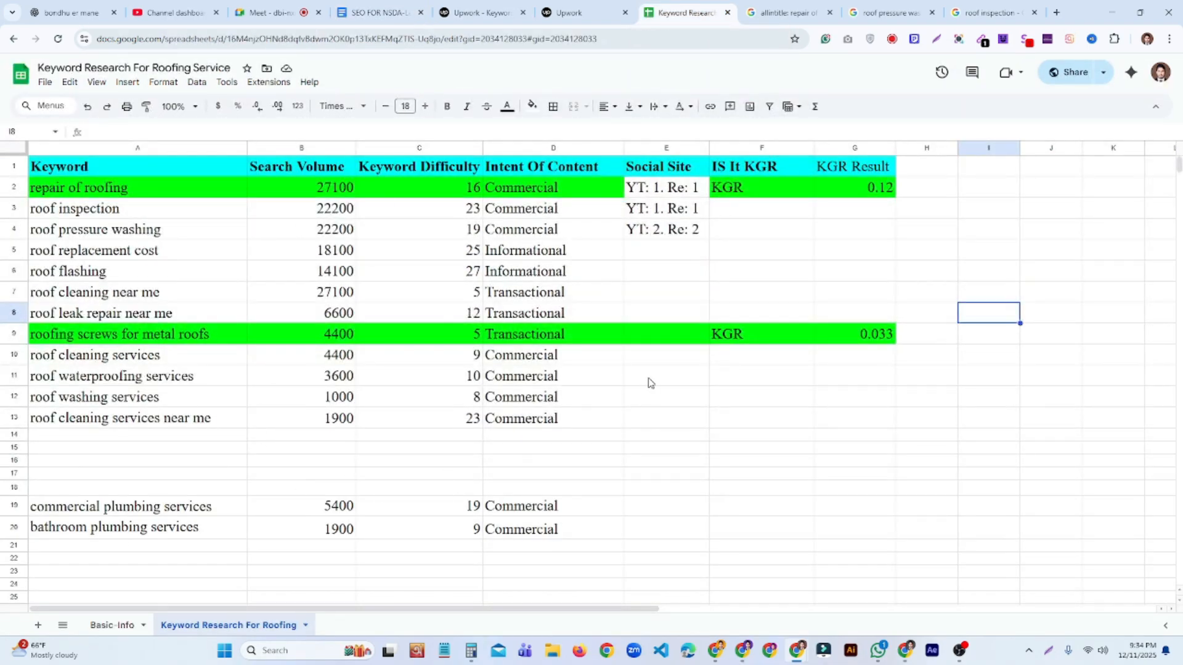
{"action": "left_click", "coordinate": [37, 625]}
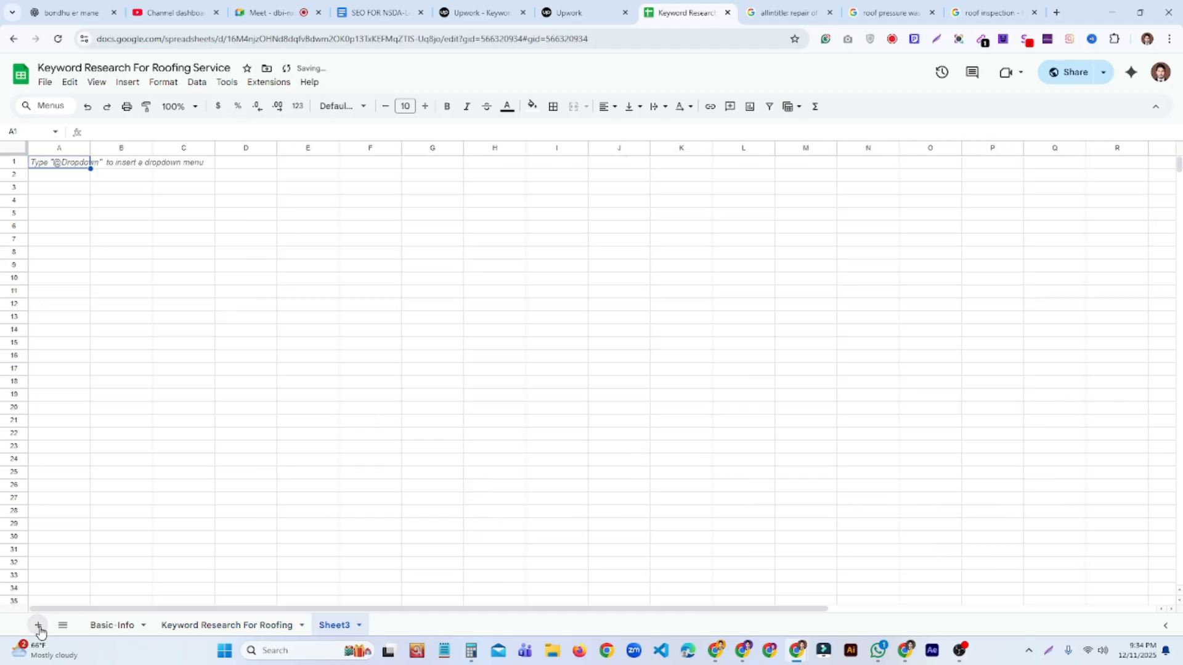
{"action": "left_click", "coordinate": [360, 625]}
{"action": "left_click", "coordinate": [362, 470]}
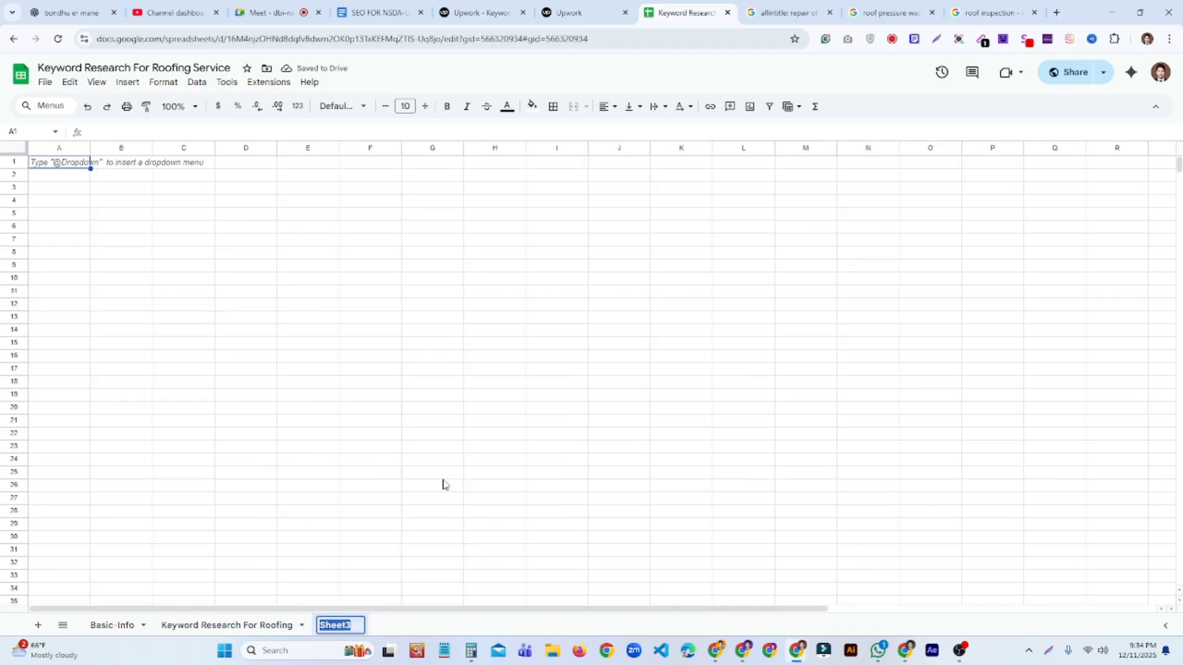
{"action": "key", "text": "BackSpace"}
{"action": "type", "text": "Competitor An"}
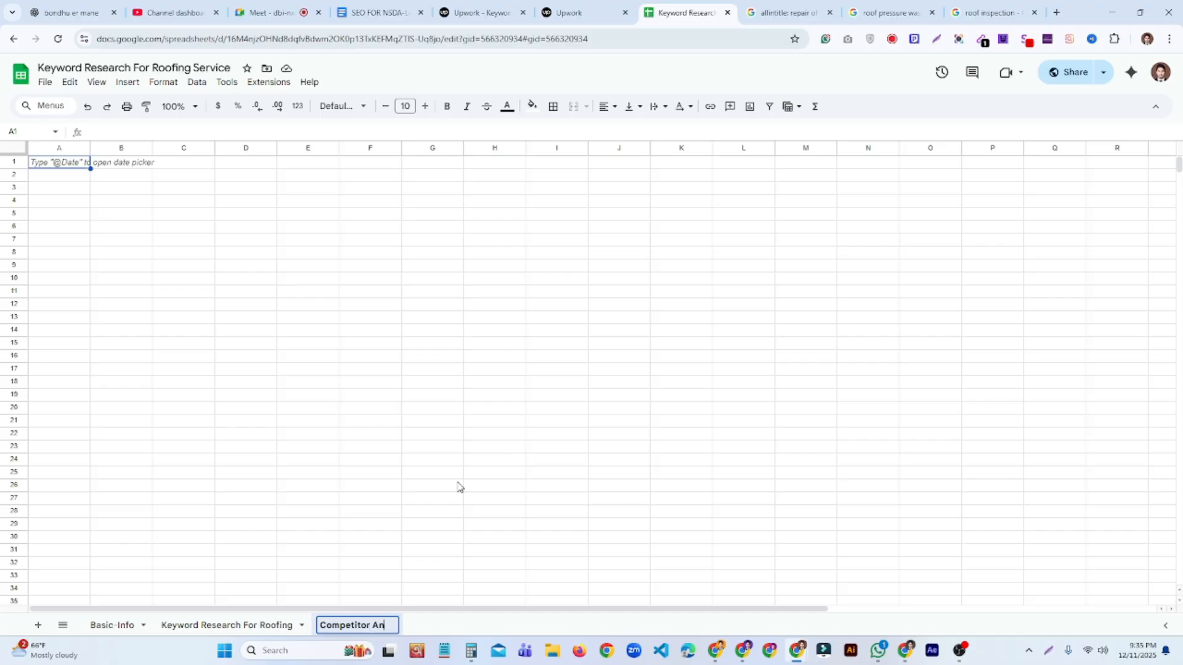
{"action": "type", "text": "l"}
{"action": "key", "text": "BackSpace"}
{"action": "type", "text": "alysis"}
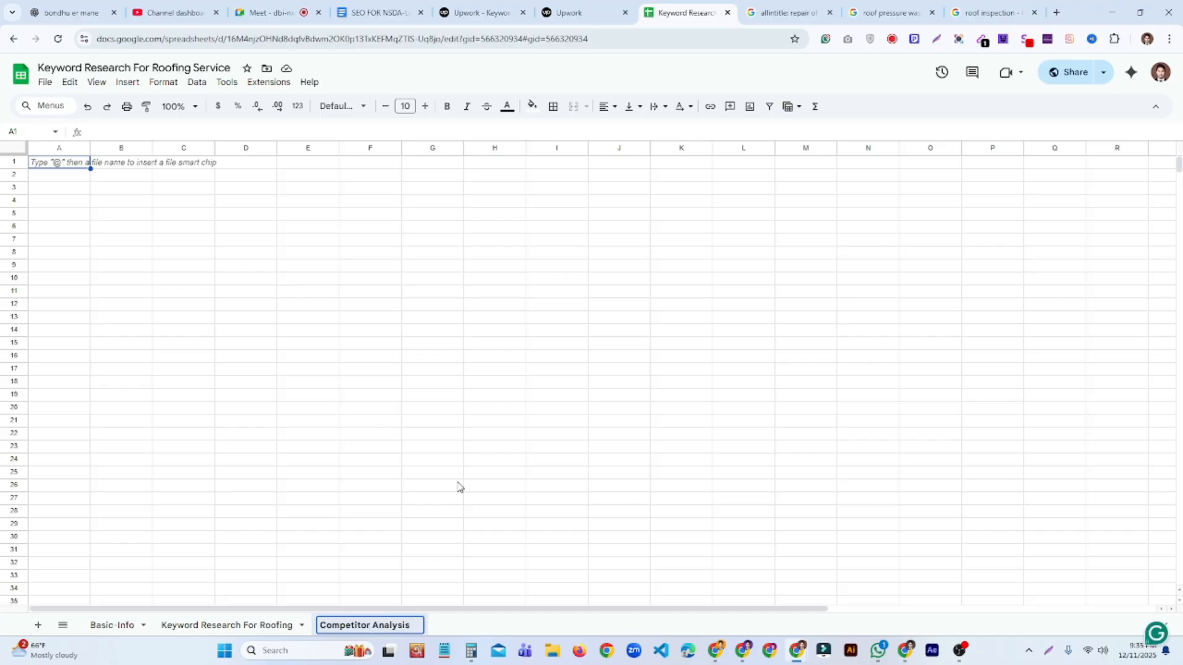
{"action": "key", "text": "Return"}
{"action": "left_click", "coordinate": [458, 486]}
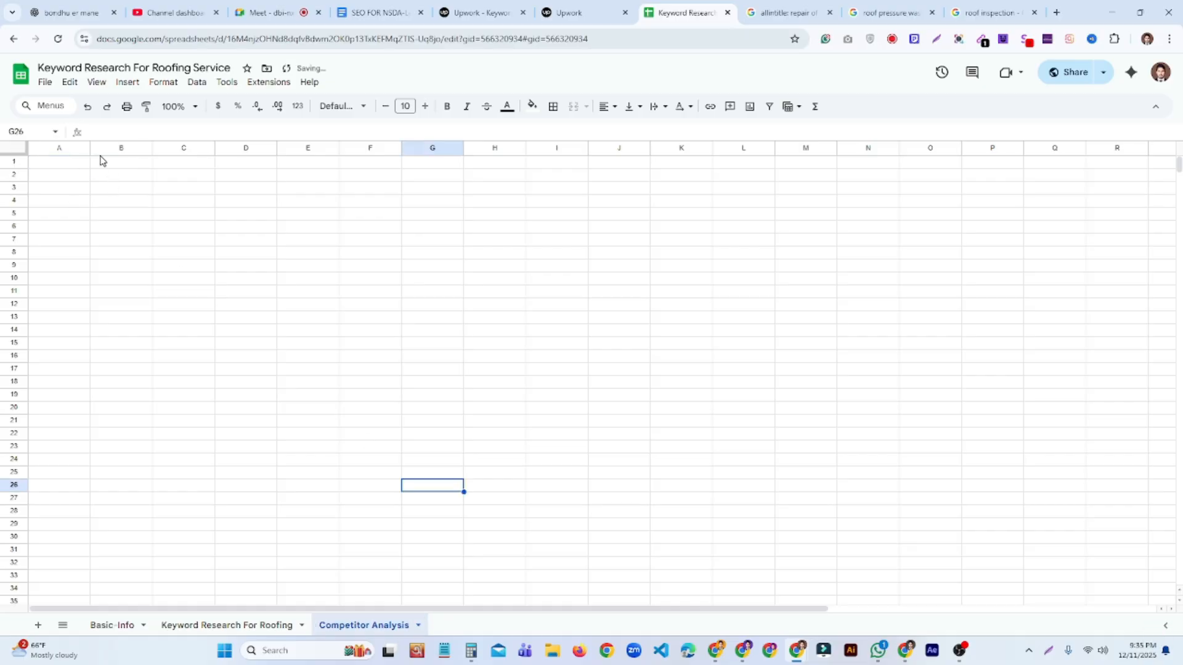
Widen column A of the Competitor Analysis sheet to about one and a half times its default width.
{"action": "left_click_drag", "start_coordinate": [89, 148], "coordinate": [125, 149]}
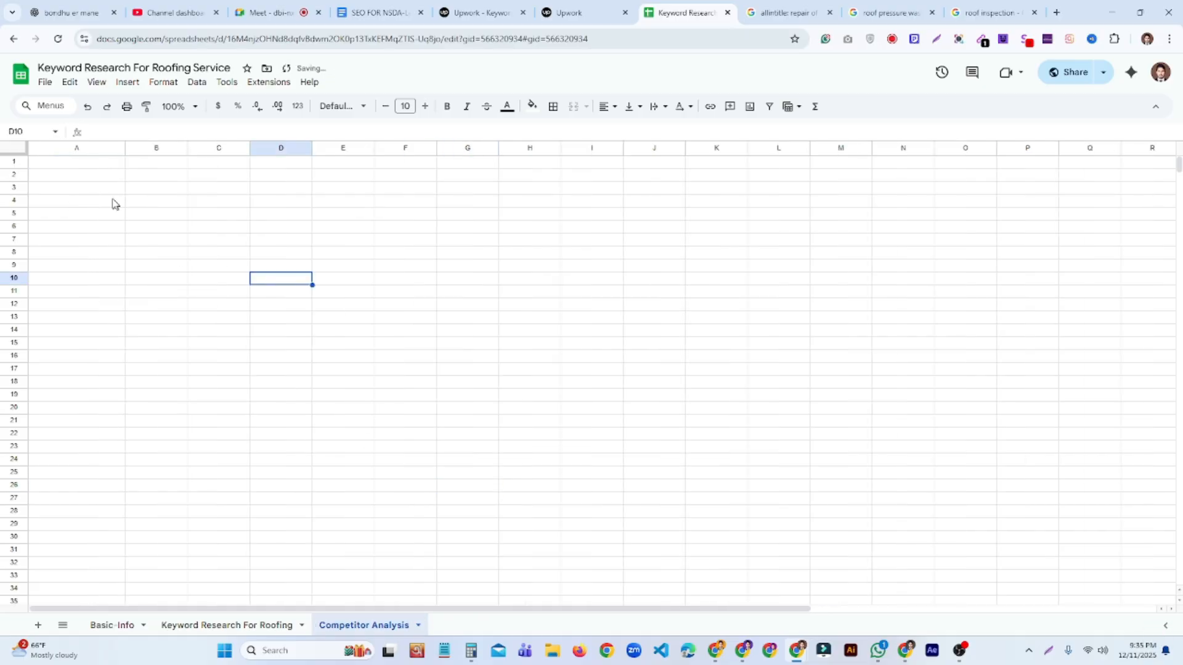
{"action": "left_click", "coordinate": [116, 165]}
{"action": "left_click", "coordinate": [247, 243]}
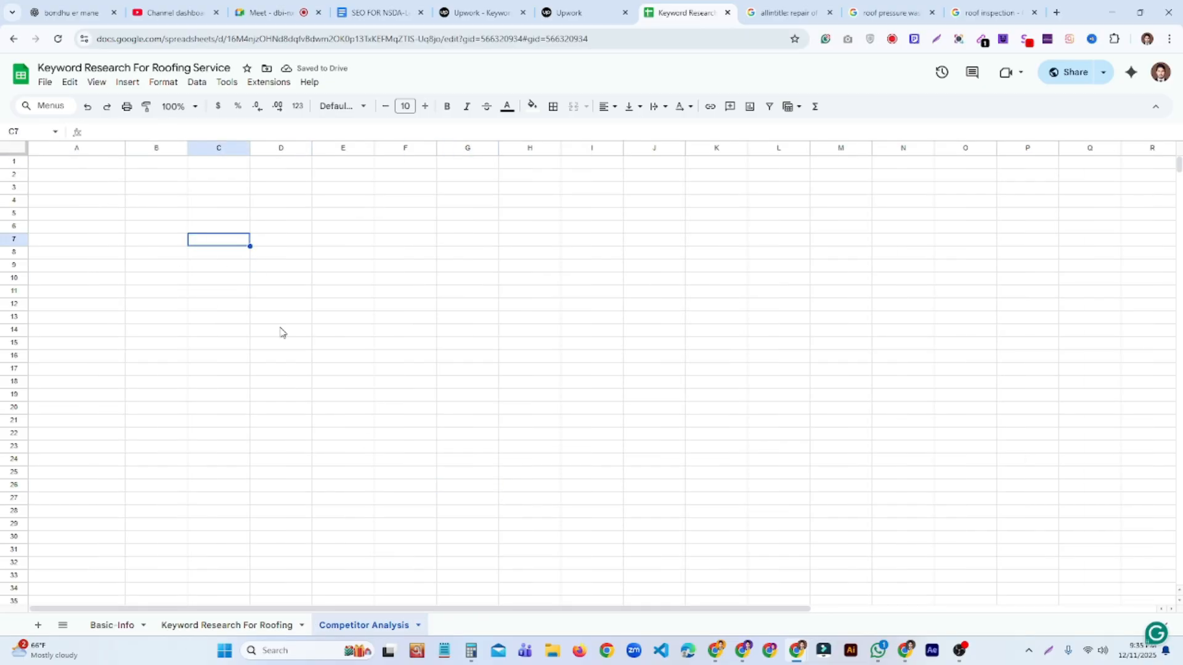
Format all cells of the Competitor Analysis sheet in Times New Roman at font size 18.
{"action": "key", "text": "ctrl+a"}
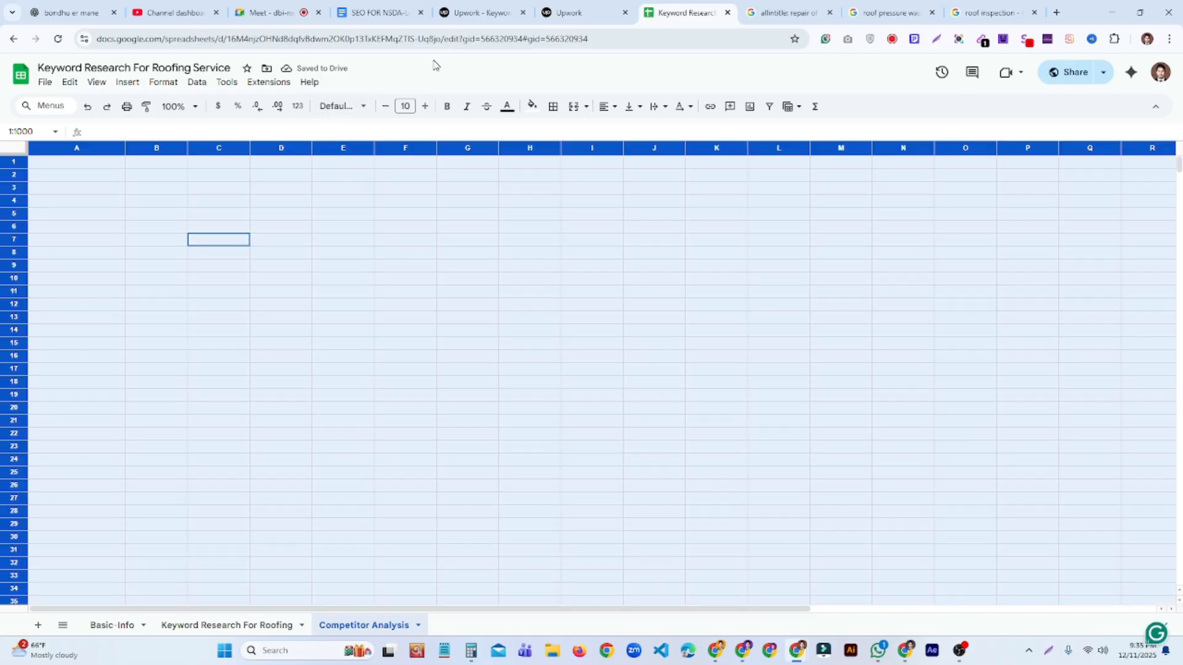
{"action": "left_click", "coordinate": [359, 108]}
{"action": "left_click", "coordinate": [382, 230]}
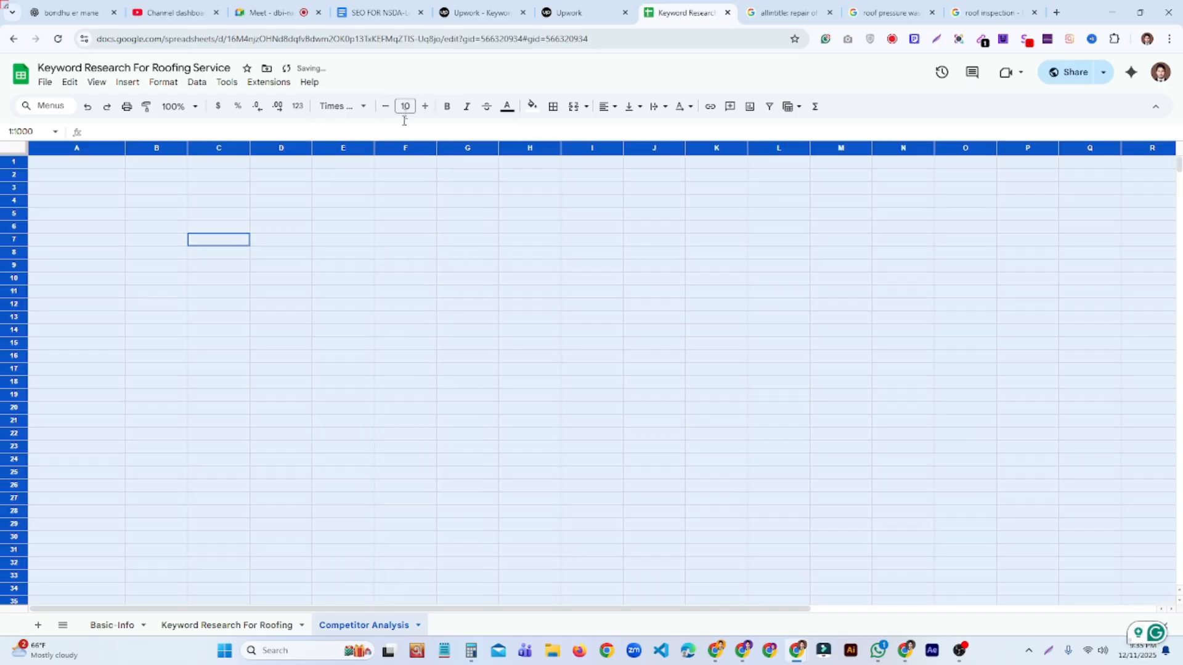
{"action": "left_click", "coordinate": [405, 106]}
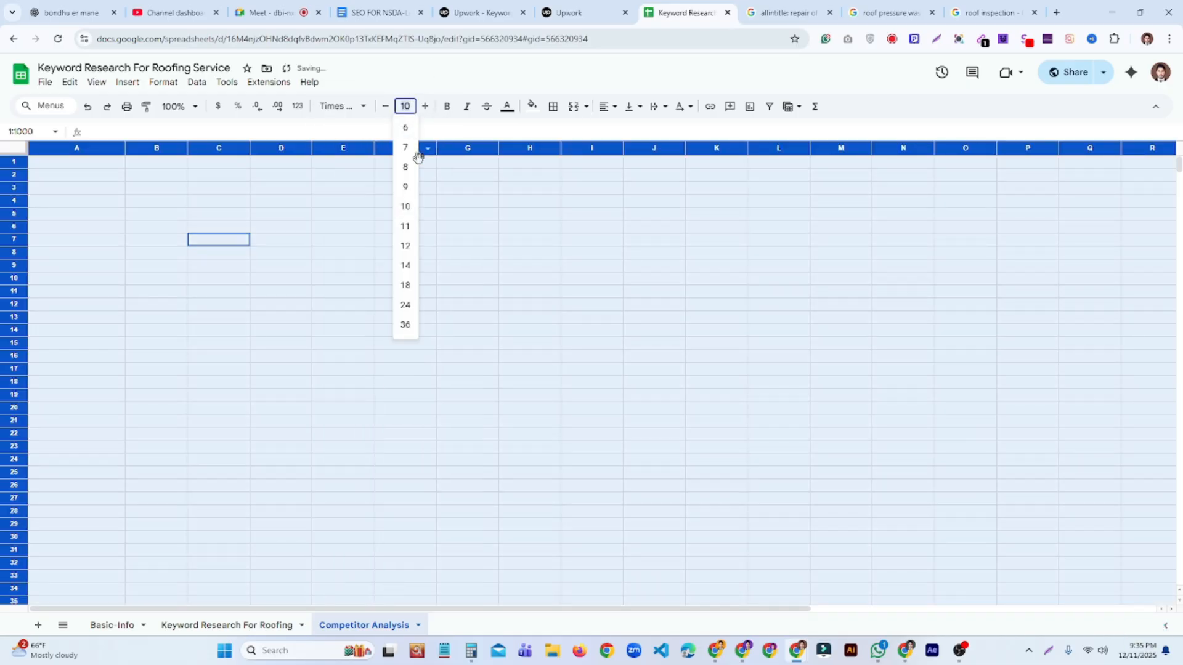
{"action": "left_click", "coordinate": [406, 286]}
{"action": "left_click", "coordinate": [308, 267]}
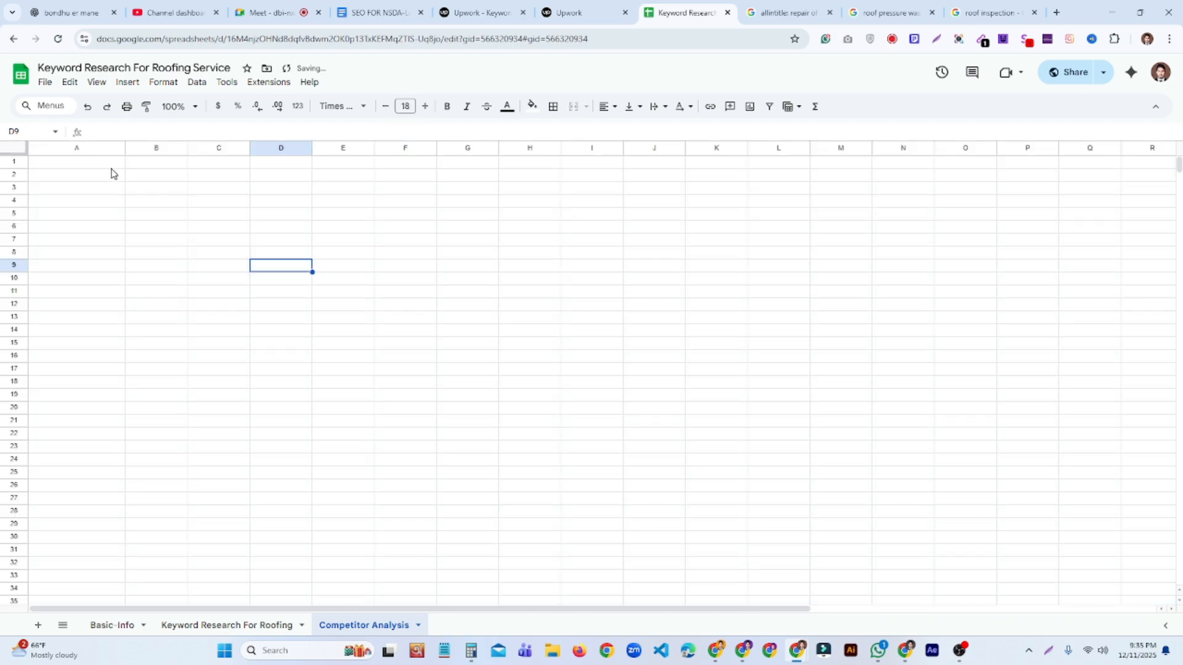
Enter the column header Website Url in cell A1.
{"action": "key", "text": "ctrl+Home"}
{"action": "type", "text": "Websit"}
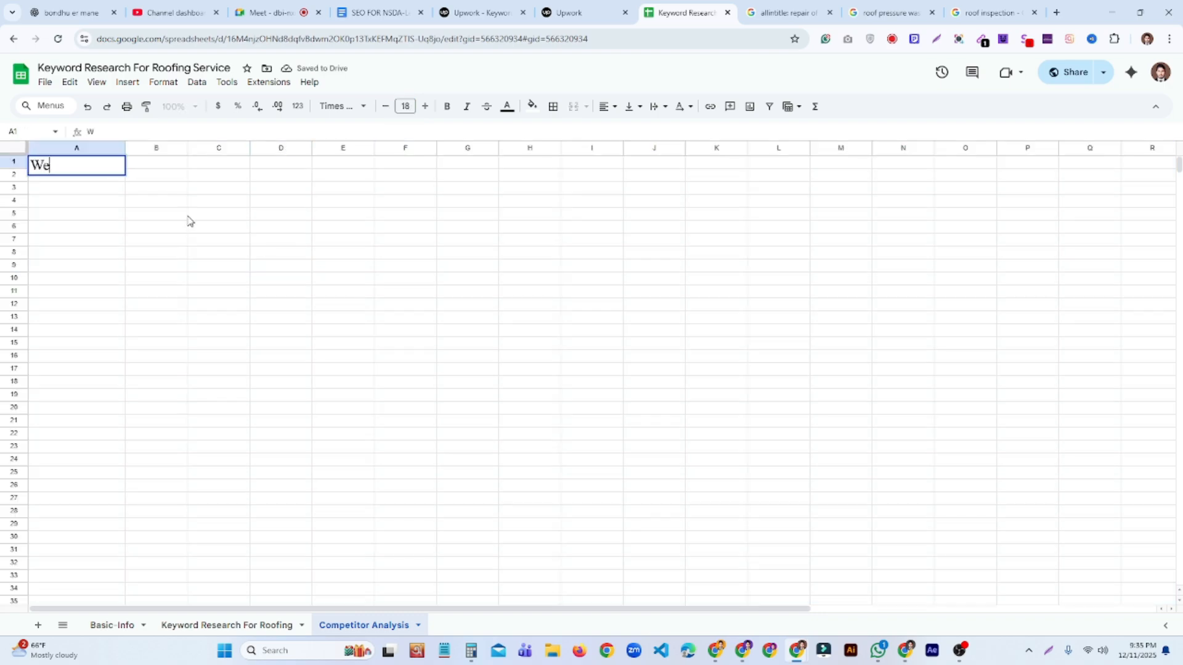
{"action": "type", "text": "e Url"}
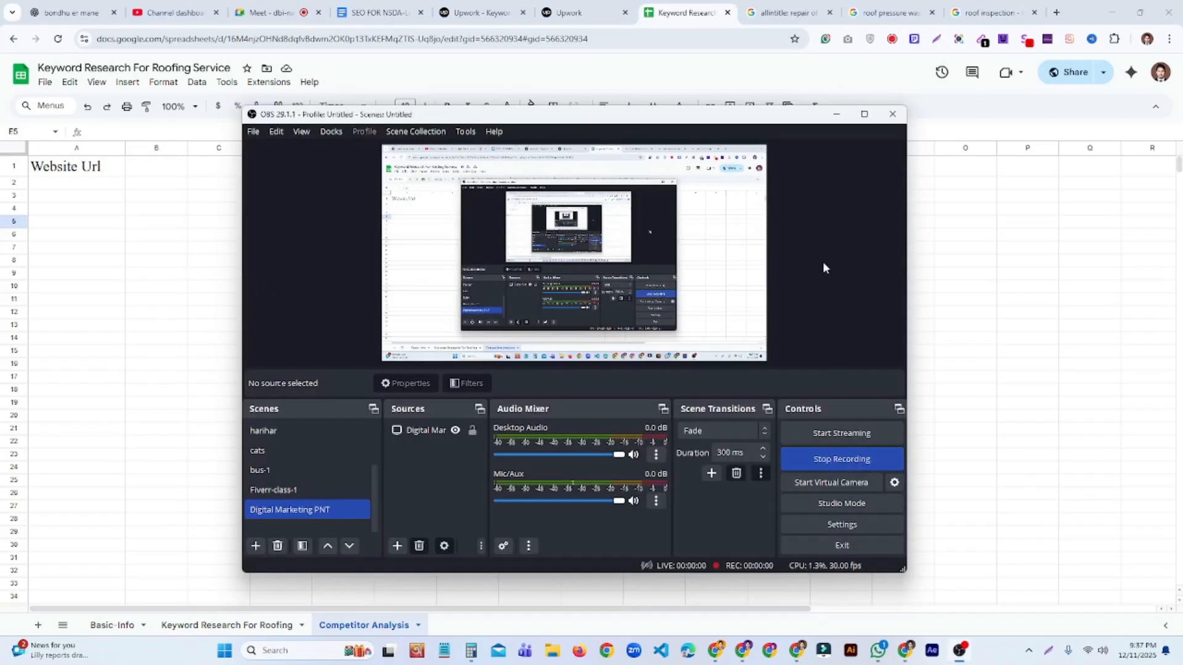
Enter the column headers DA in cell B1 and PA in cell C1.
{"action": "left_click", "coordinate": [836, 115]}
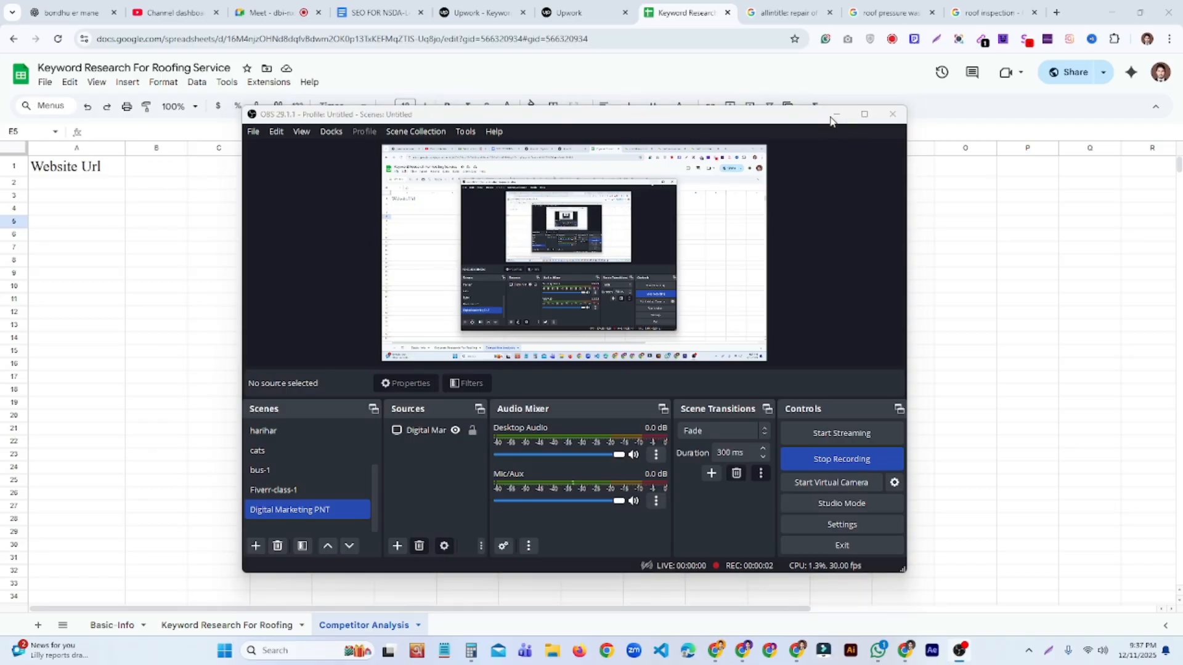
{"action": "double_click", "coordinate": [171, 166]}
{"action": "type", "text": "DA"}
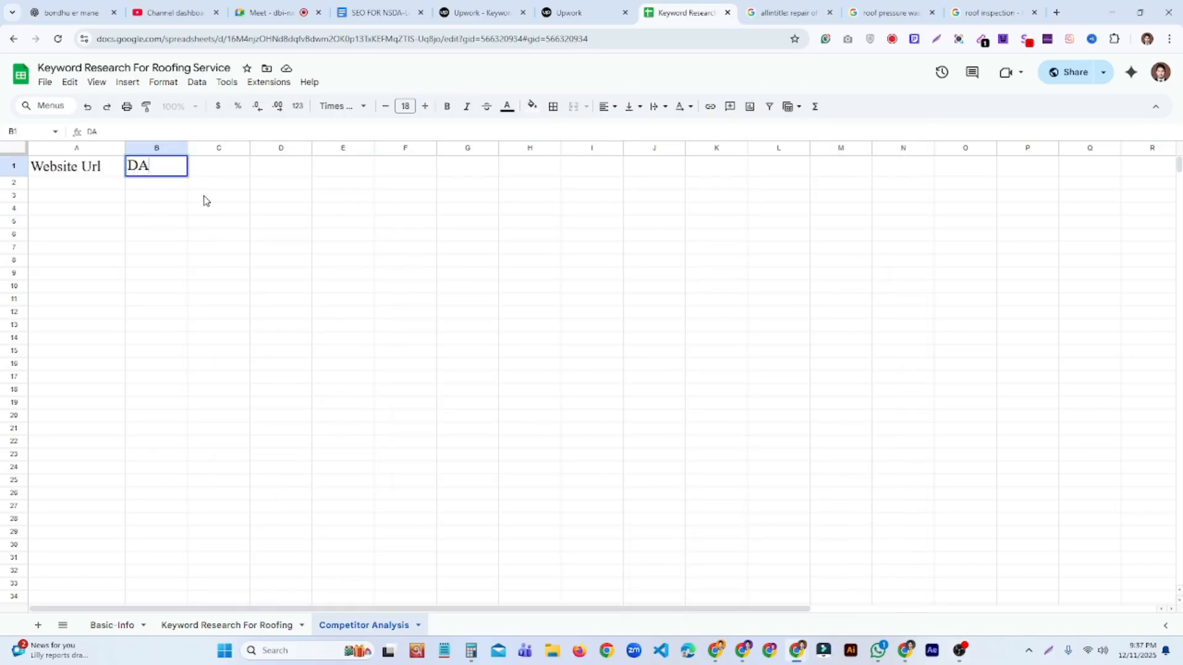
{"action": "left_click", "coordinate": [282, 226]}
{"action": "left_click", "coordinate": [237, 174]}
{"action": "left_click", "coordinate": [322, 224]}
{"action": "double_click", "coordinate": [221, 167]}
{"action": "type", "text": "PA"}
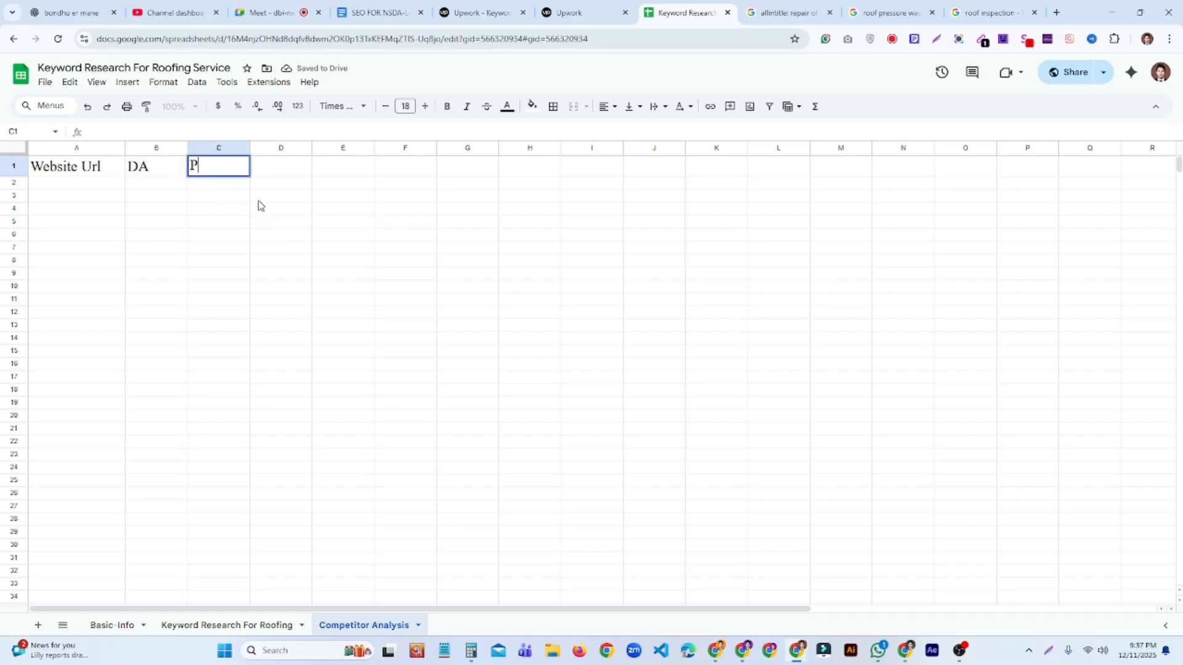
{"action": "left_click", "coordinate": [260, 200]}
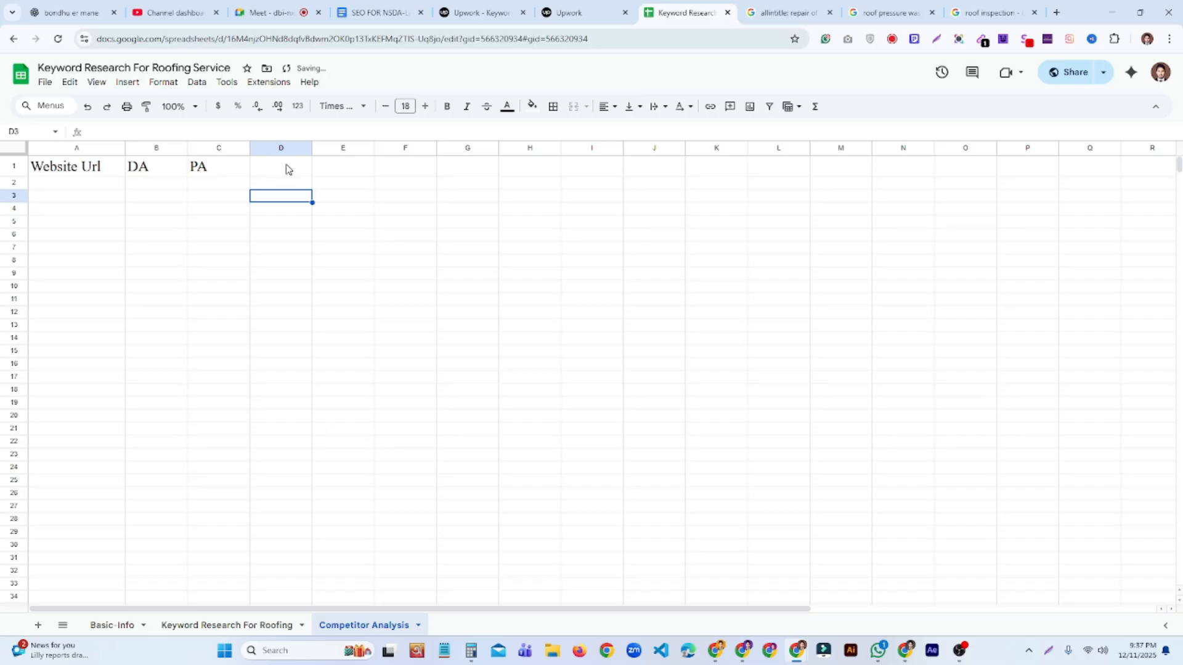
Enter the column header Reffering-Domain in cell D1 and widen column D to fit the text.
{"action": "double_click", "coordinate": [285, 165]}
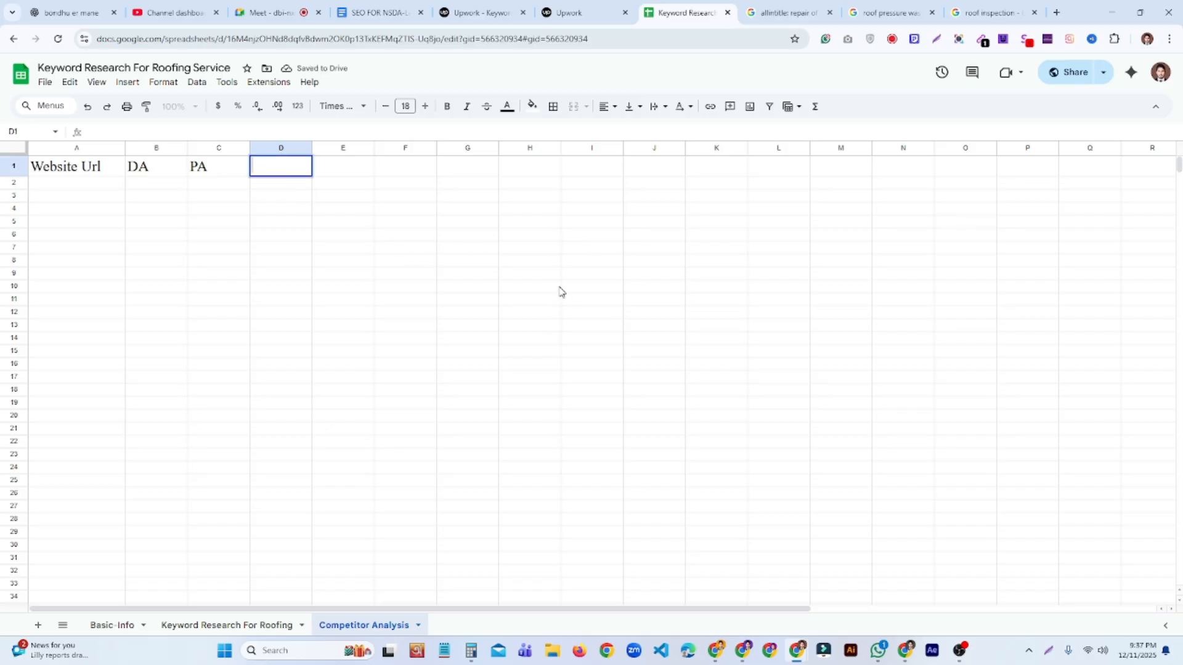
{"action": "type", "text": "Refferi"}
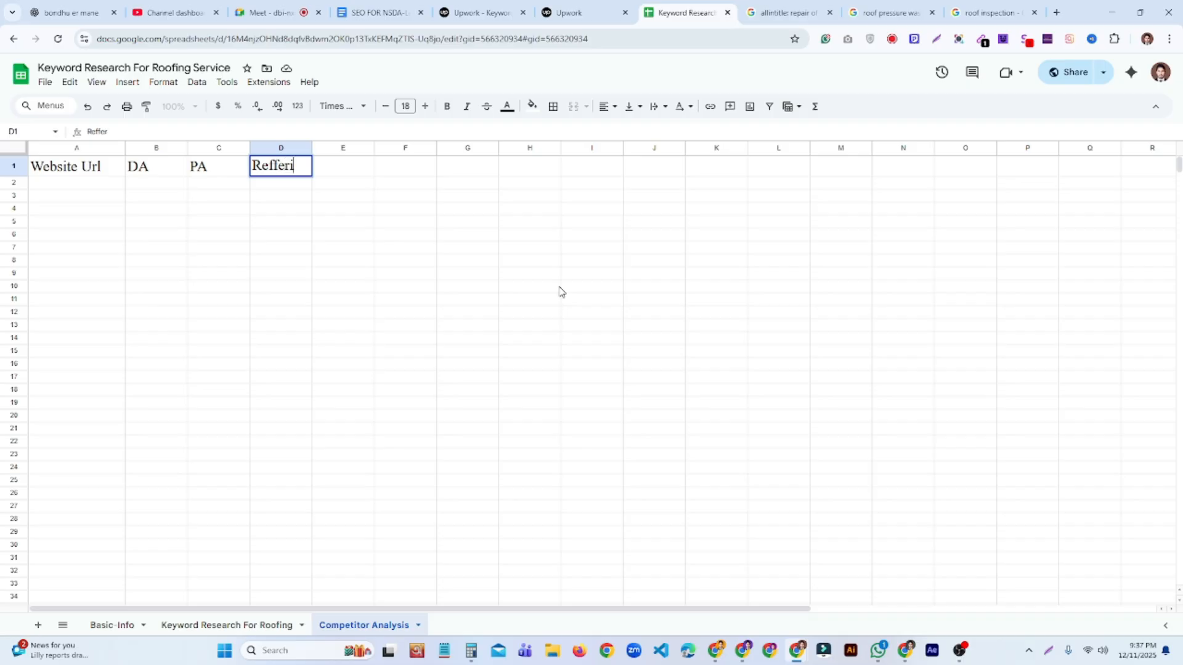
{"action": "type", "text": "ng-Domain"}
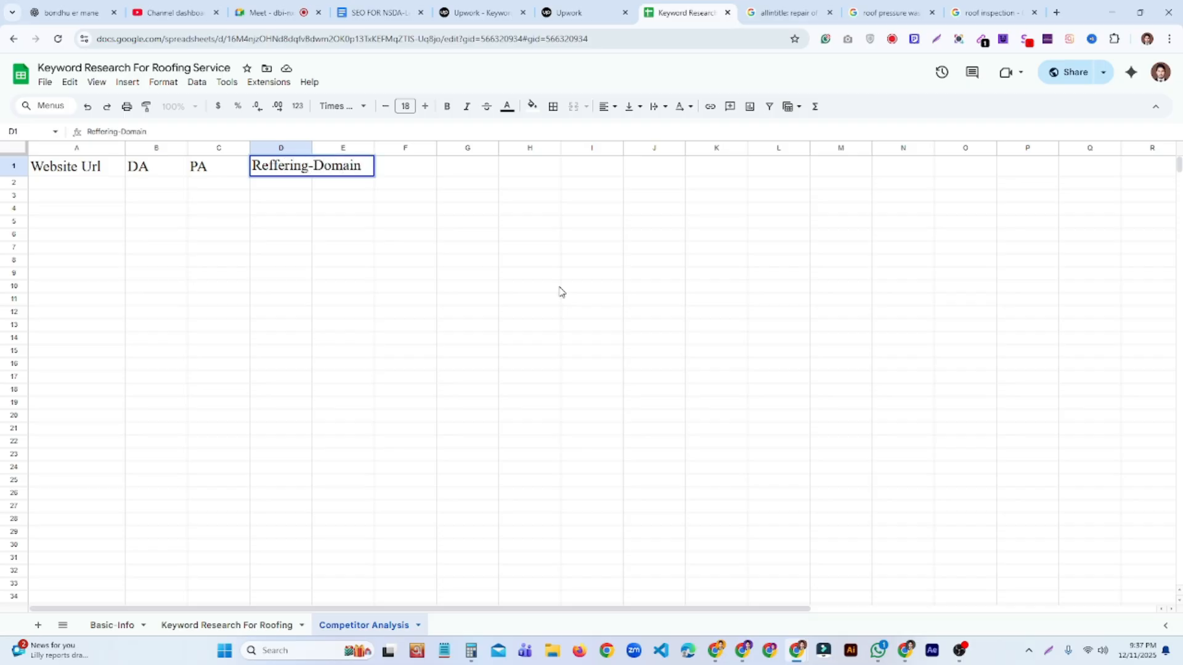
{"action": "left_click", "coordinate": [560, 292]}
{"action": "left_click_drag", "start_coordinate": [312, 148], "coordinate": [361, 148]}
Enter the column header Backlink in cell E1.
{"action": "left_click", "coordinate": [420, 174]}
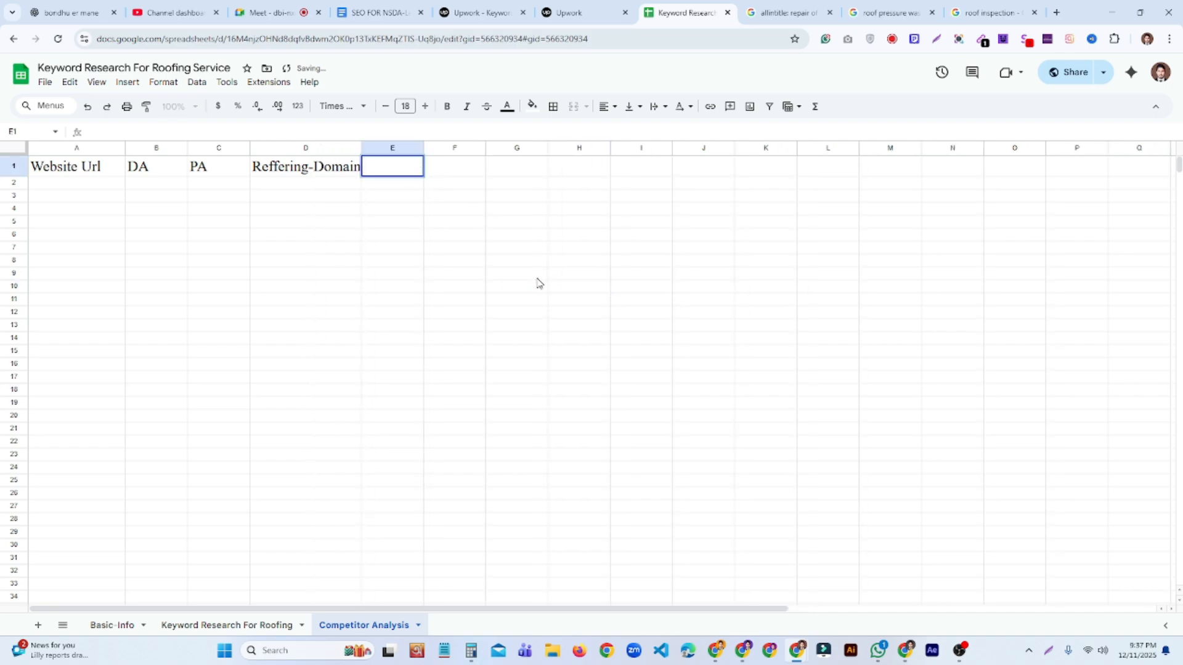
{"action": "type", "text": "Backlink"}
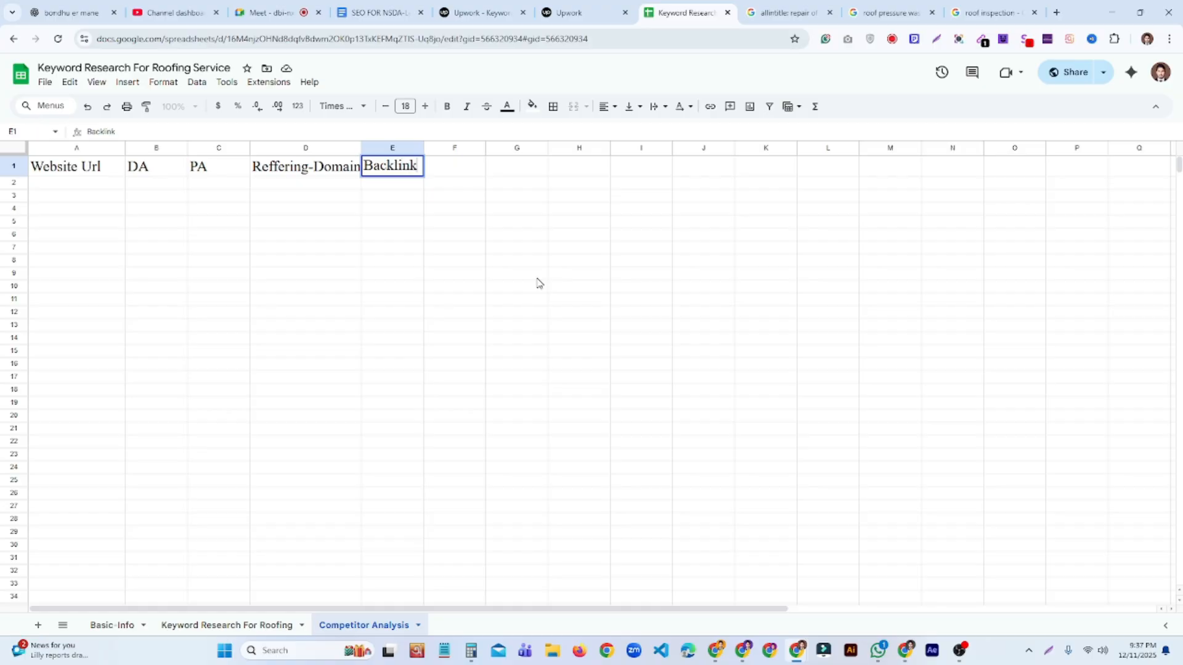
{"action": "left_click", "coordinate": [537, 283]}
Enter the column header Do Follow in cell F1 and widen column F to about one and a half times its width.
{"action": "left_click", "coordinate": [472, 165]}
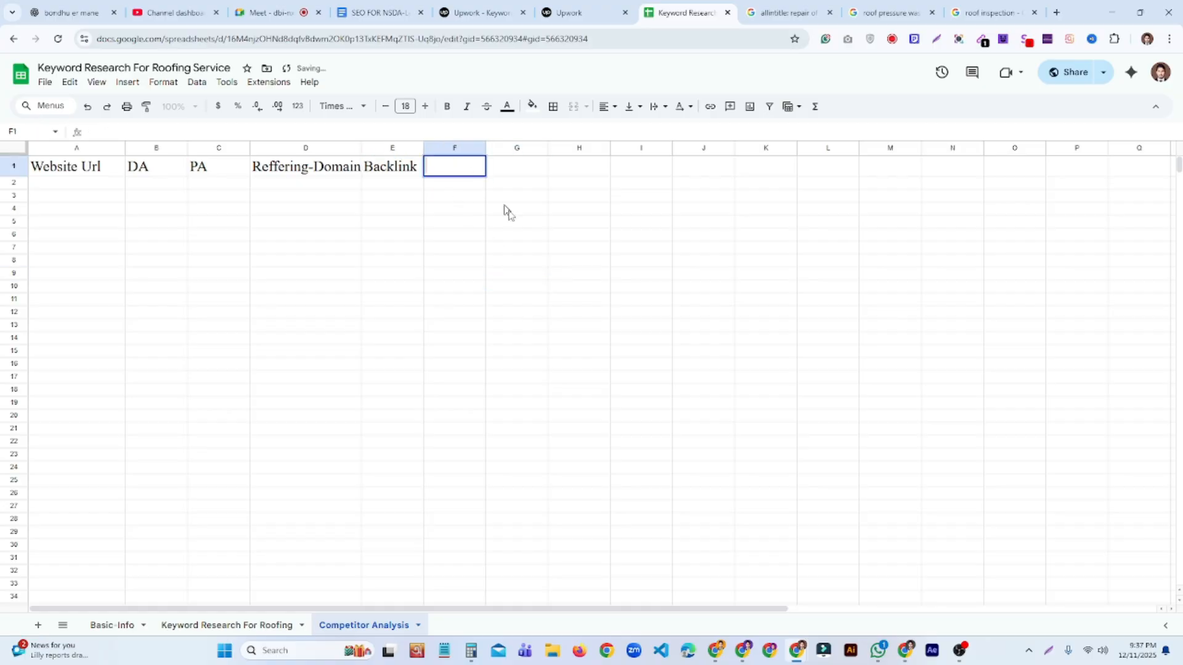
{"action": "type", "text": "Do Follow"}
{"action": "left_click", "coordinate": [533, 240]}
{"action": "left_click_drag", "start_coordinate": [486, 148], "coordinate": [521, 148]}
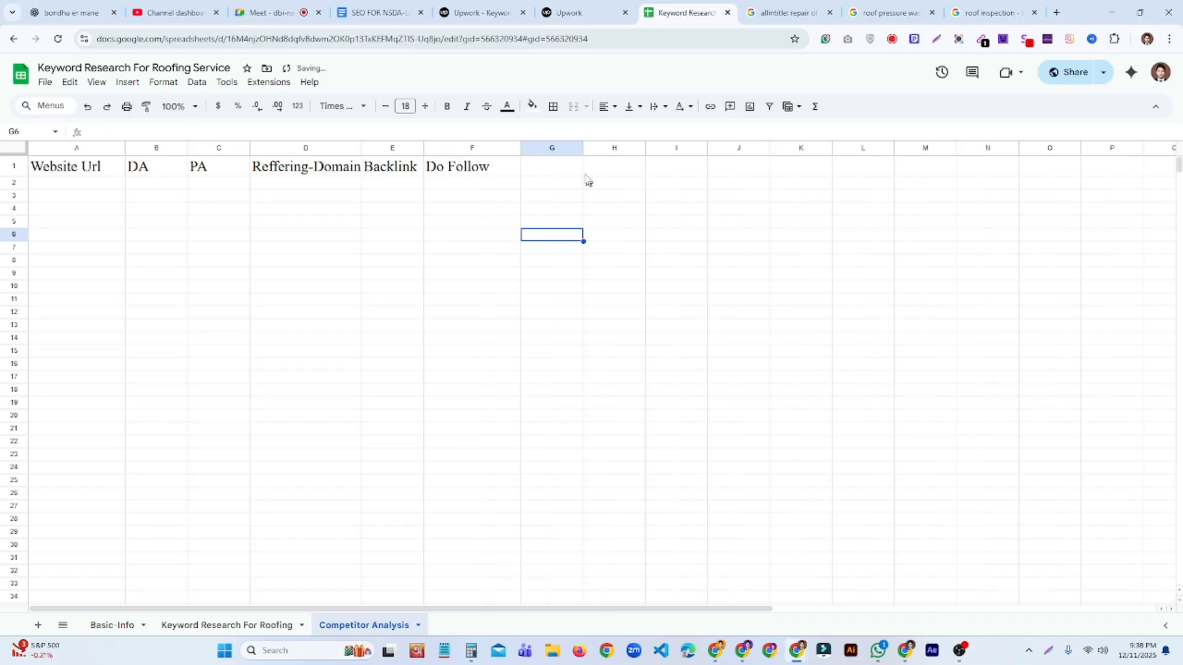
Enter the column header No Follow in cell G1 and widen column G to fit the text.
{"action": "left_click", "coordinate": [563, 169]}
{"action": "type", "text": "No"}
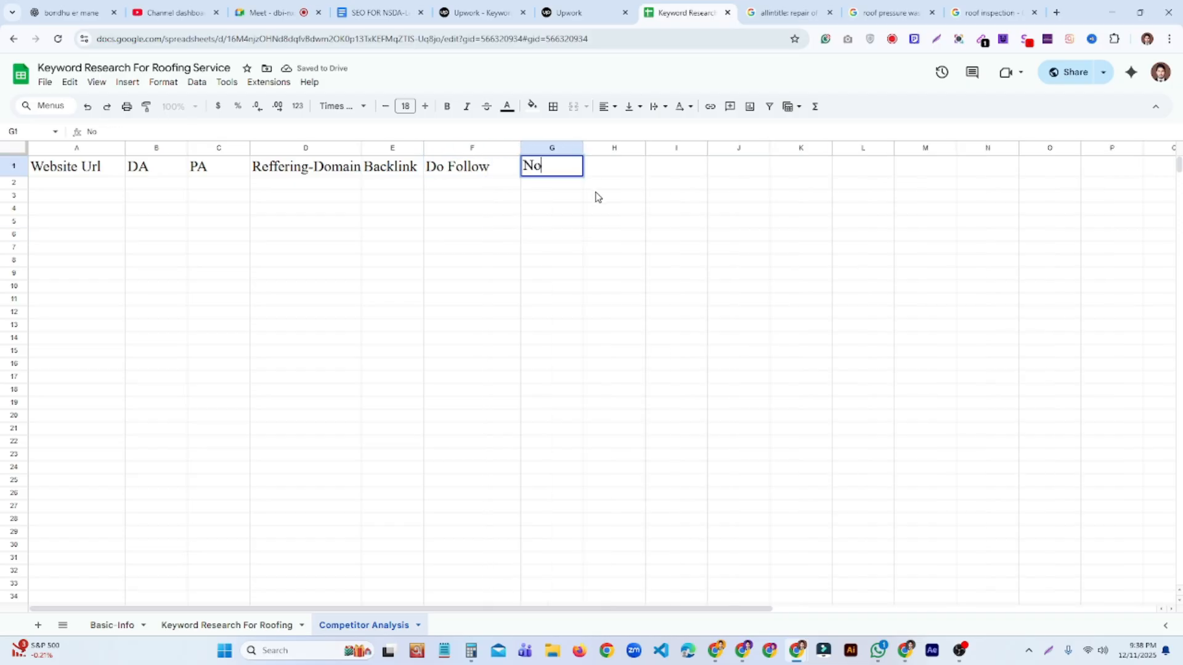
{"action": "type", "text": " Follow"}
{"action": "left_click", "coordinate": [600, 237]}
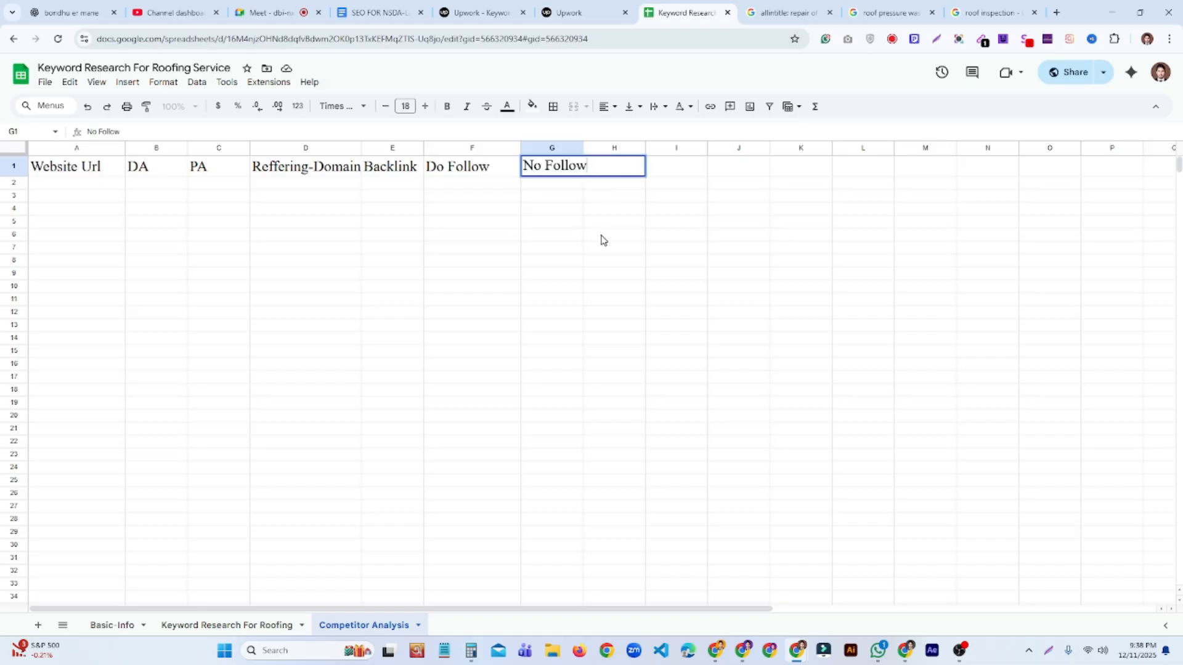
{"action": "left_click_drag", "start_coordinate": [583, 148], "coordinate": [610, 148]}
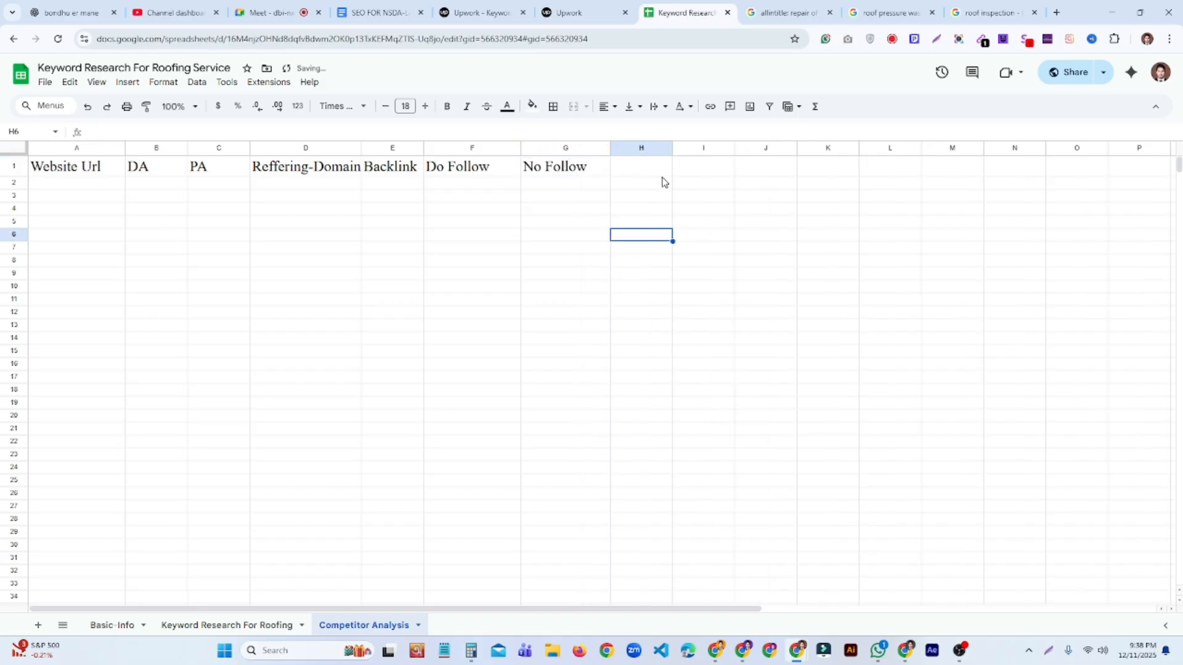
Enter the column headers Age in cell H1 and SEO Score in cell I1.
{"action": "left_click", "coordinate": [655, 174]}
{"action": "type", "text": "Age"}
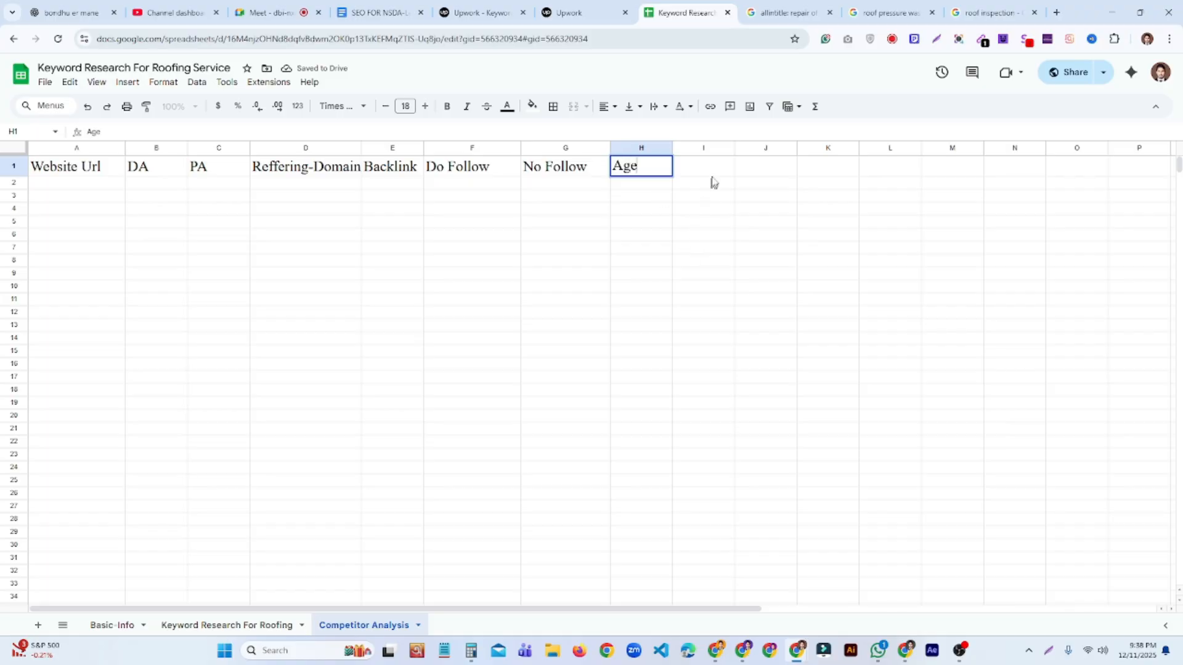
{"action": "key", "text": "Tab"}
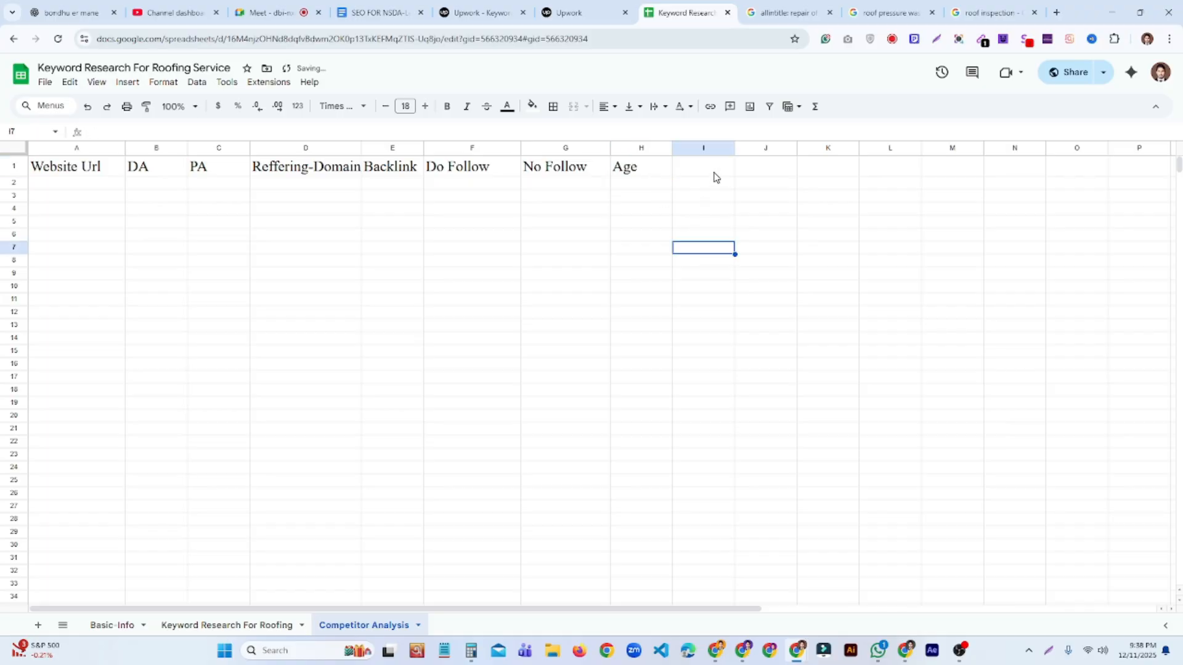
{"action": "type", "text": "SEO Score"}
{"action": "left_click", "coordinate": [773, 250]}
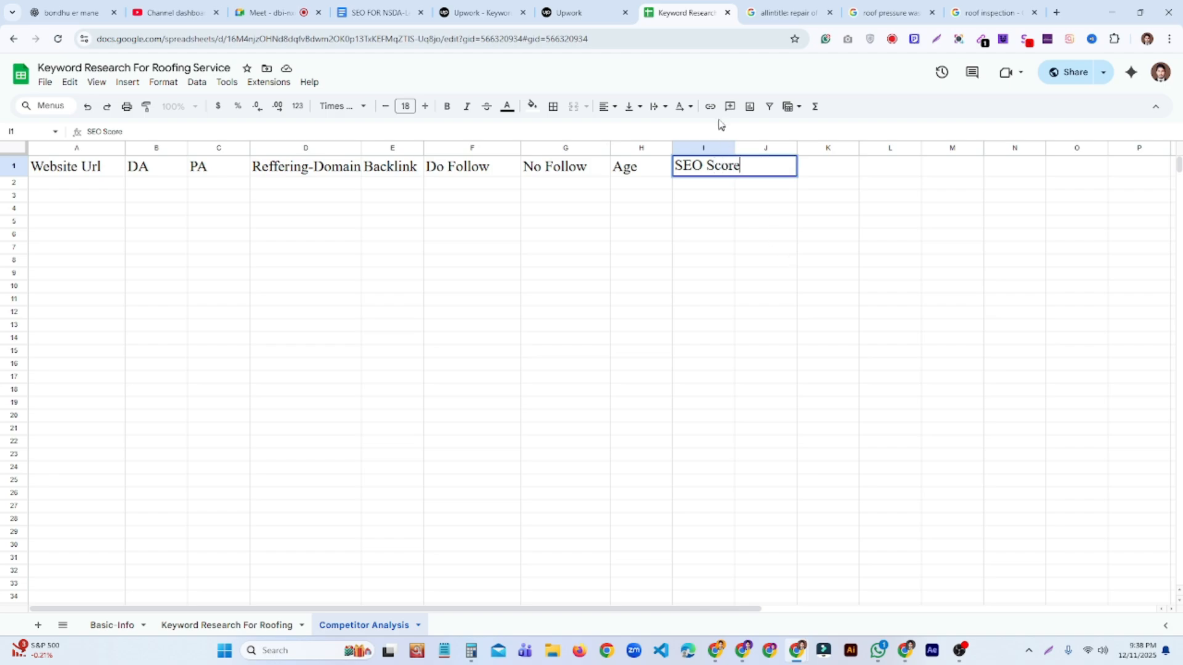
Widen column I to fit its header and format the header cells A1 to I1 in bold with a cyan fill.
{"action": "left_click_drag", "start_coordinate": [735, 148], "coordinate": [95, 174]}
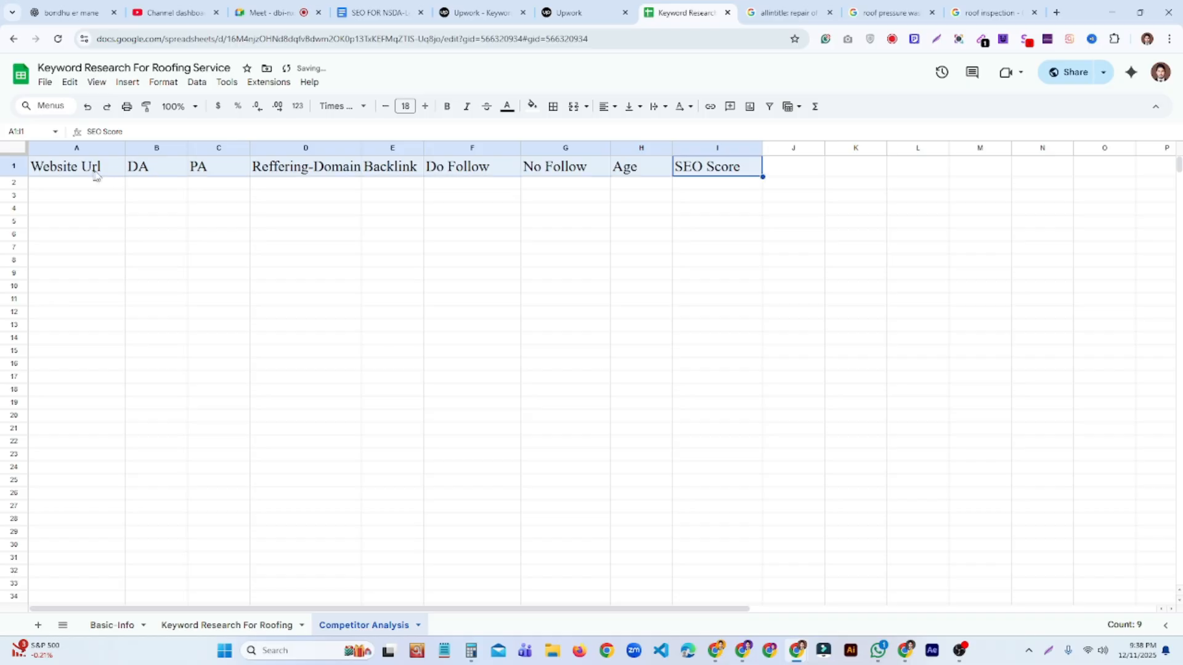
{"action": "left_click", "coordinate": [447, 112]}
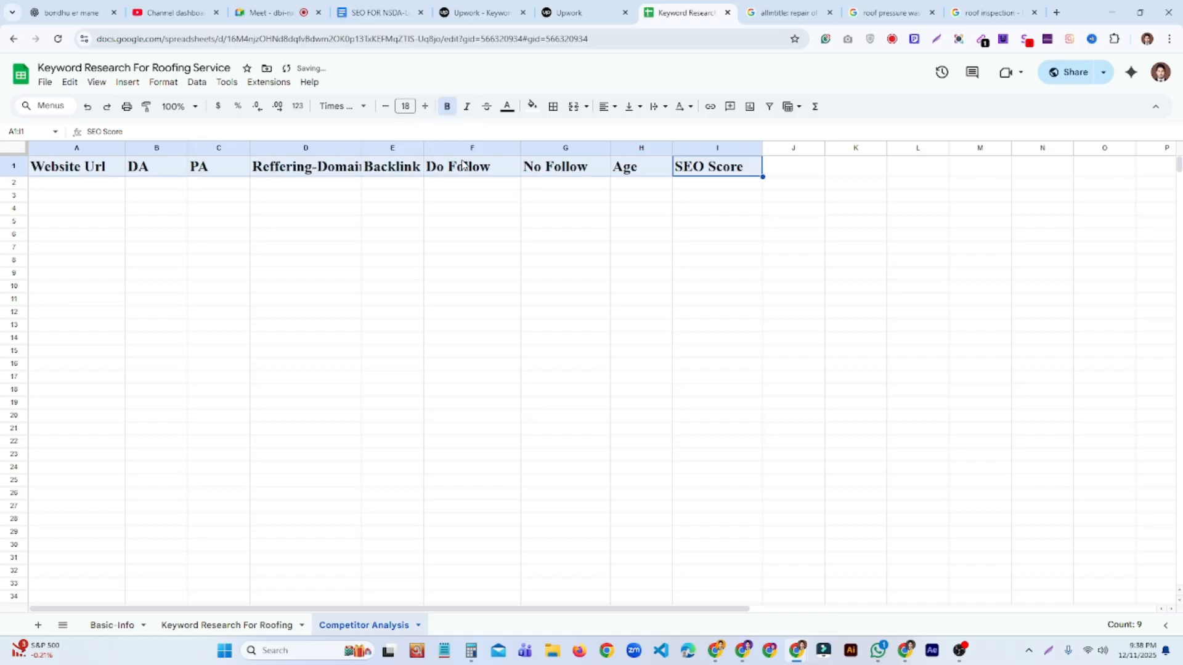
{"action": "left_click", "coordinate": [532, 107]}
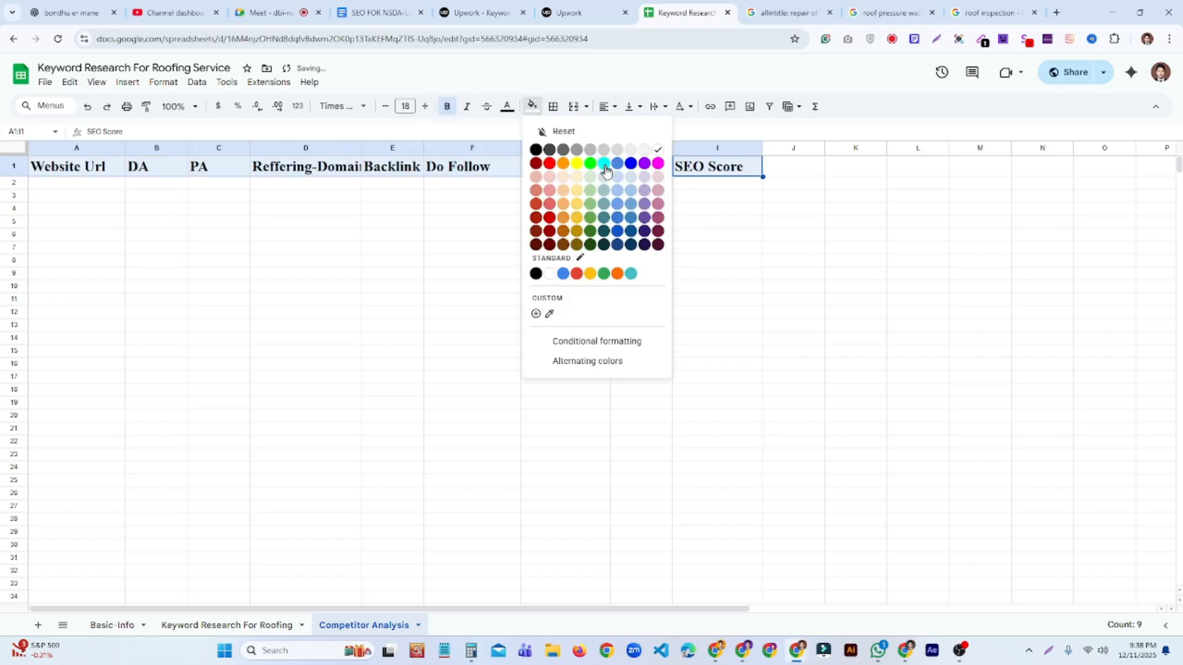
{"action": "left_click", "coordinate": [603, 163]}
{"action": "left_click", "coordinate": [515, 261]}
Widen column A to about two and a half times its width, and widen columns D and E to fit their bold headers.
{"action": "left_click_drag", "start_coordinate": [125, 148], "coordinate": [279, 149]}
{"action": "left_click", "coordinate": [380, 273]}
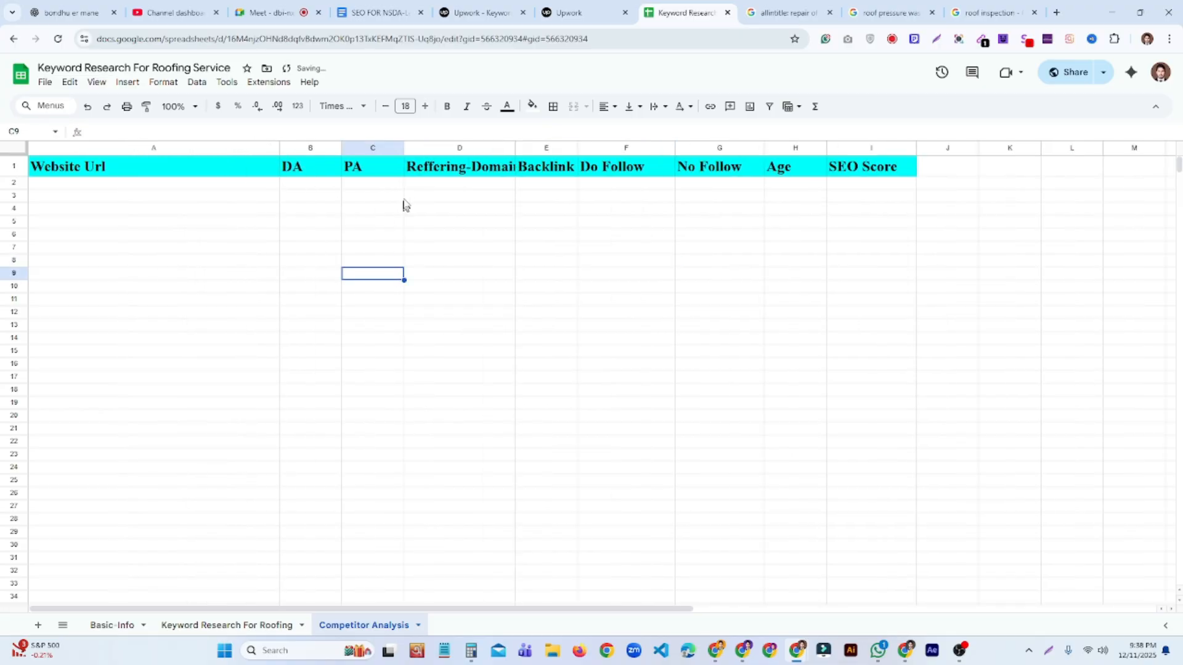
{"action": "left_click_drag", "start_coordinate": [515, 147], "coordinate": [640, 148]}
{"action": "left_click", "coordinate": [657, 238]}
Narrow columns F, G, H and I slightly so they sit closer around their headers.
{"action": "left_click_drag", "start_coordinate": [737, 148], "coordinate": [729, 148]}
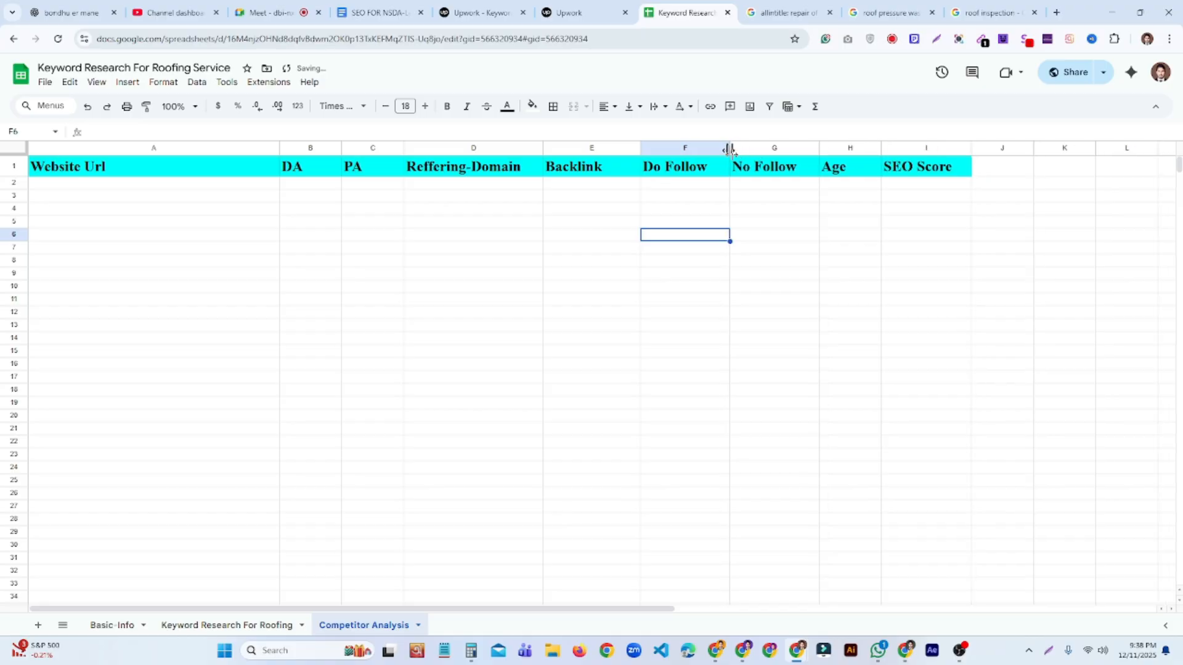
{"action": "left_click", "coordinate": [810, 248]}
{"action": "left_click_drag", "start_coordinate": [820, 148], "coordinate": [866, 148]}
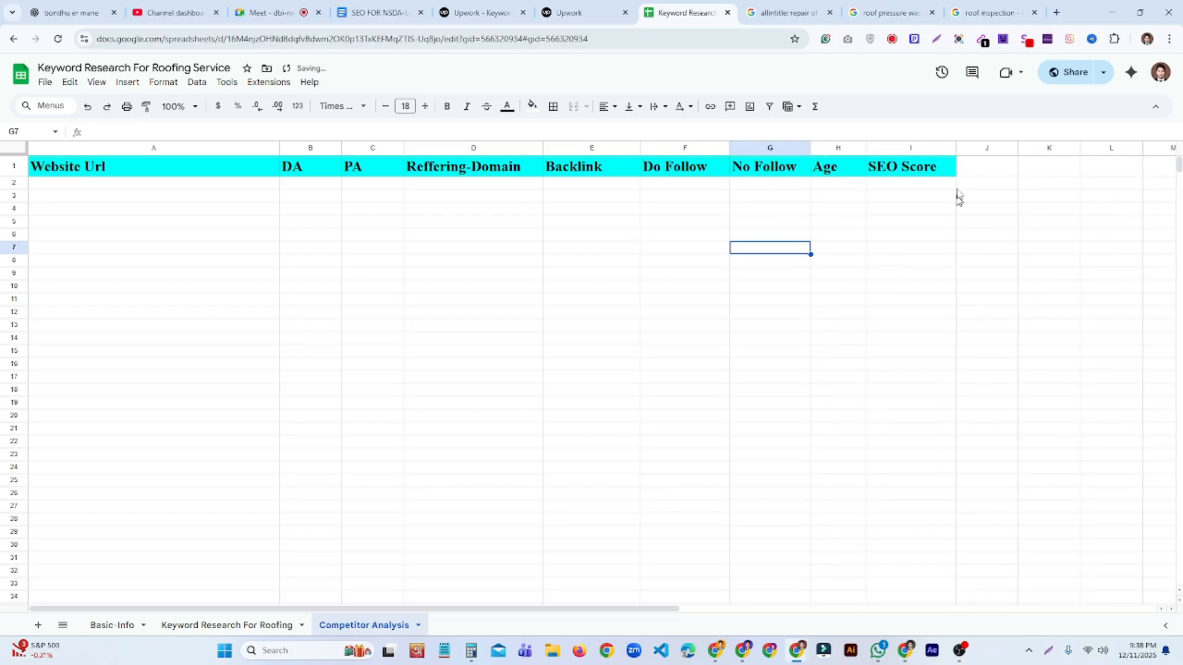
{"action": "left_click_drag", "start_coordinate": [956, 147], "coordinate": [946, 148]}
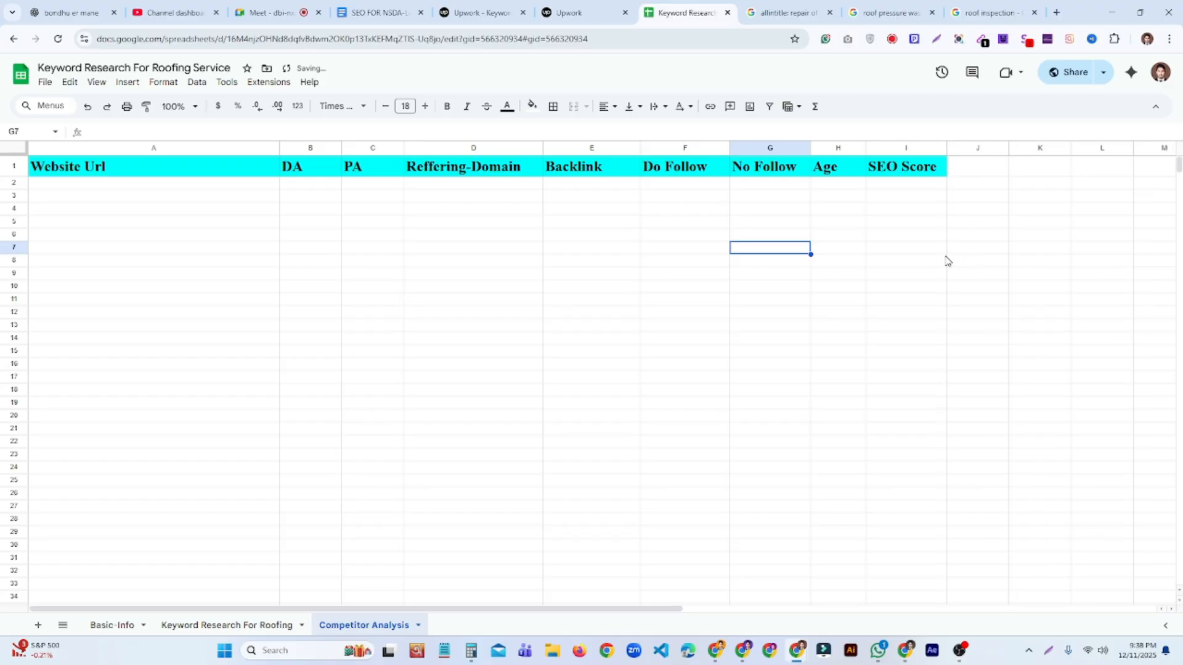
{"action": "left_click", "coordinate": [767, 287]}
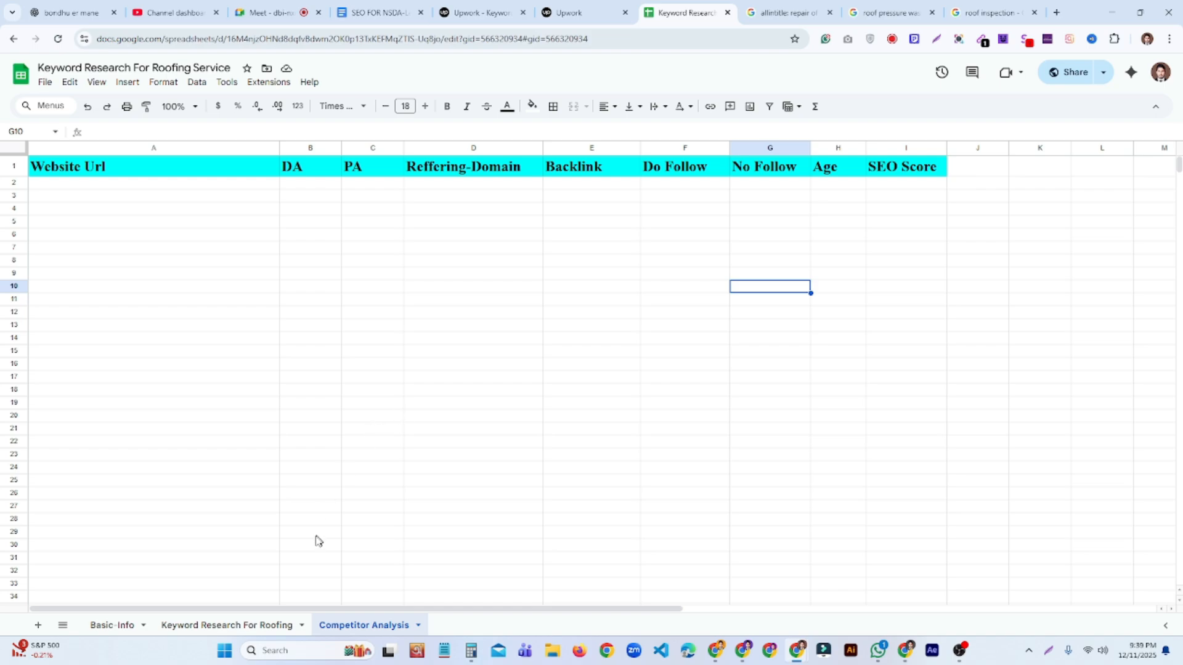
Examine the keywords and their difficulty values in the Keyword Research For Roofing sheet.
{"action": "left_click", "coordinate": [251, 634]}
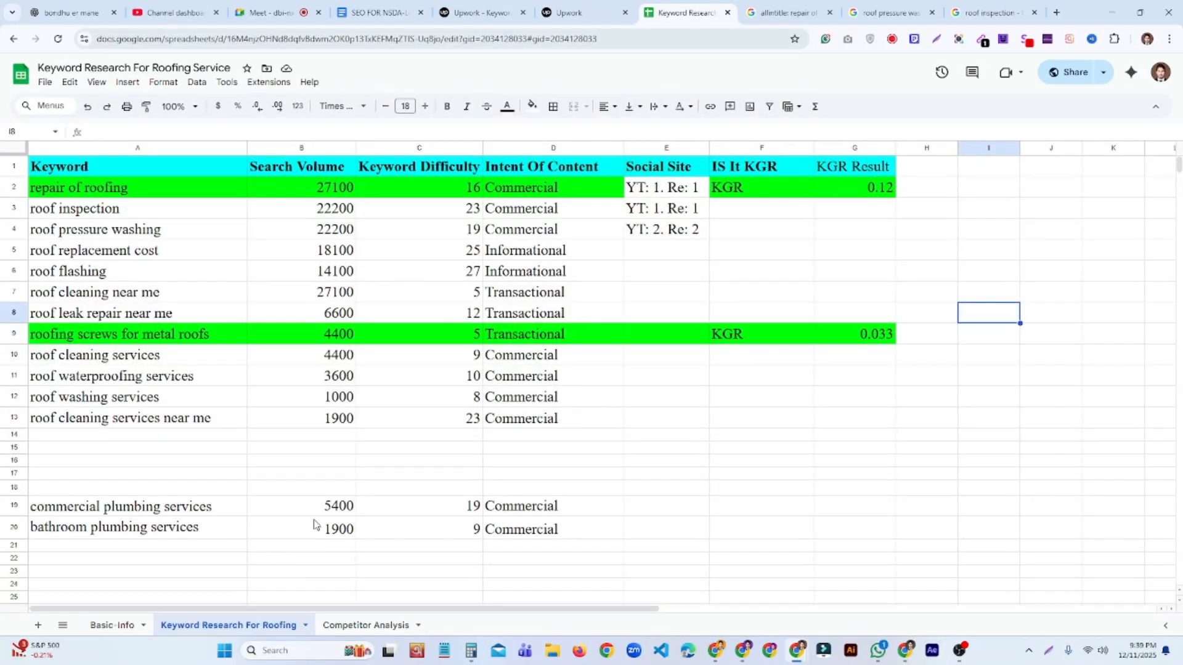
{"action": "left_click", "coordinate": [312, 463]}
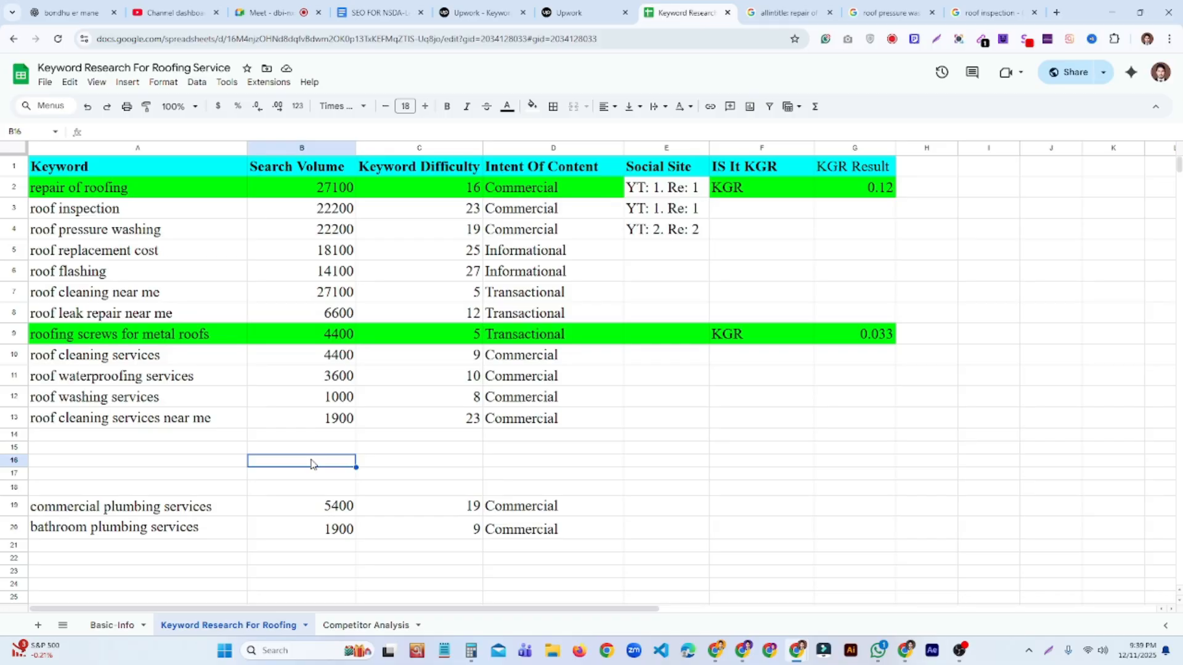
{"action": "left_click", "coordinate": [168, 192]}
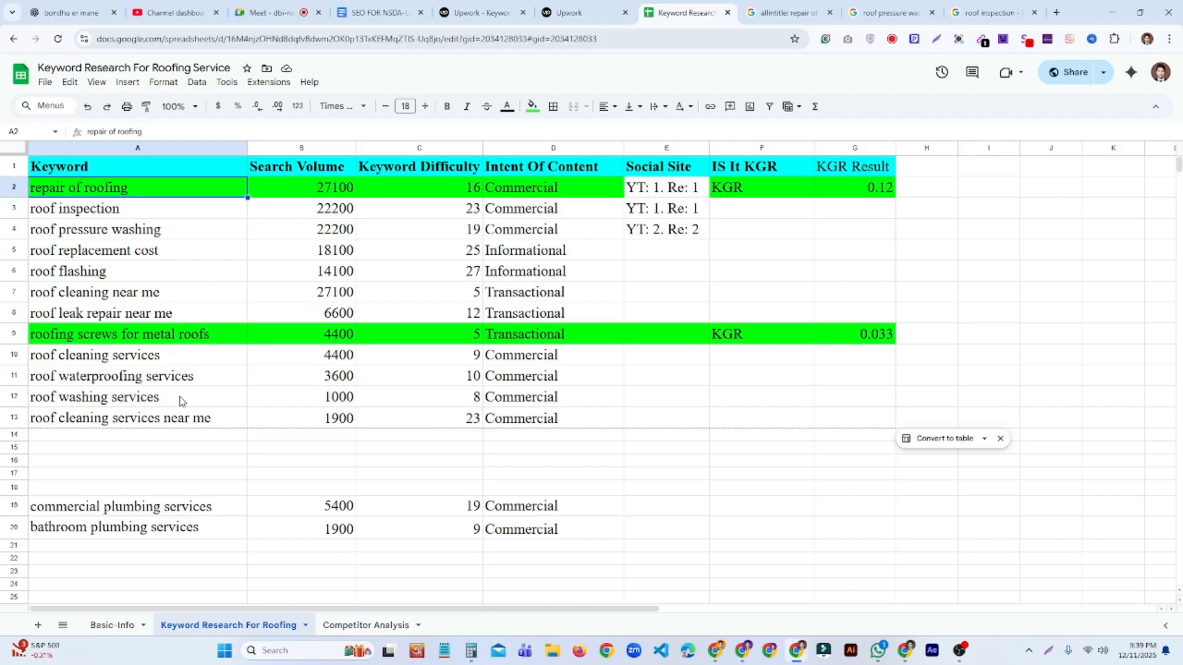
{"action": "left_click", "coordinate": [229, 424]}
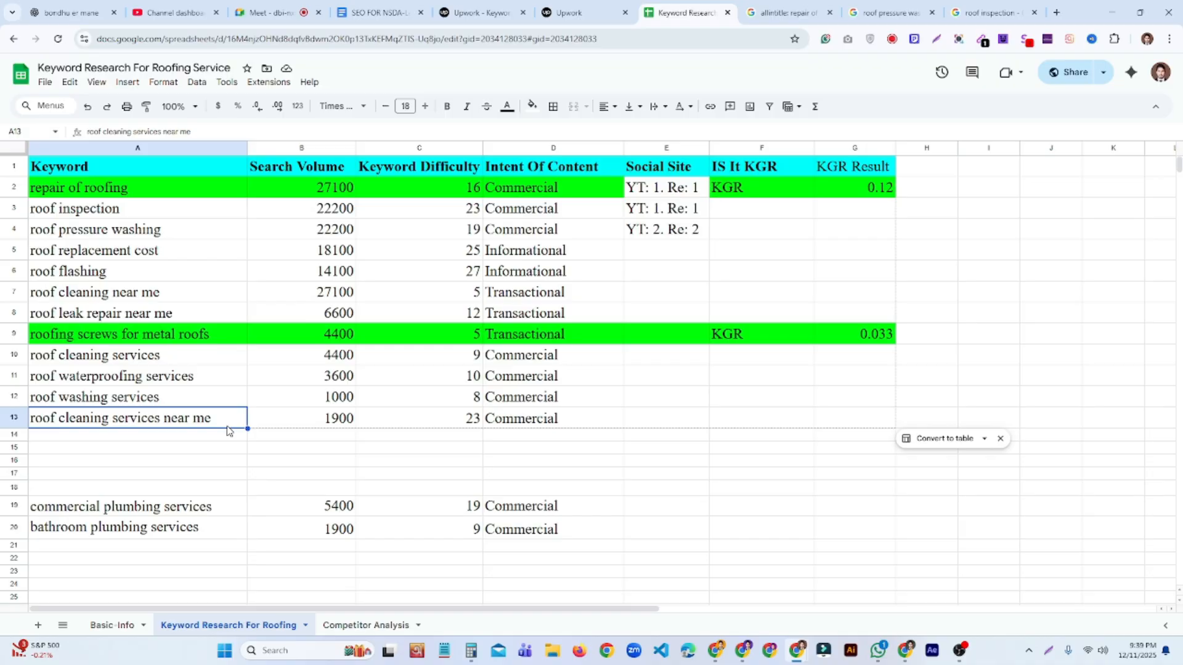
{"action": "left_click", "coordinate": [389, 450]}
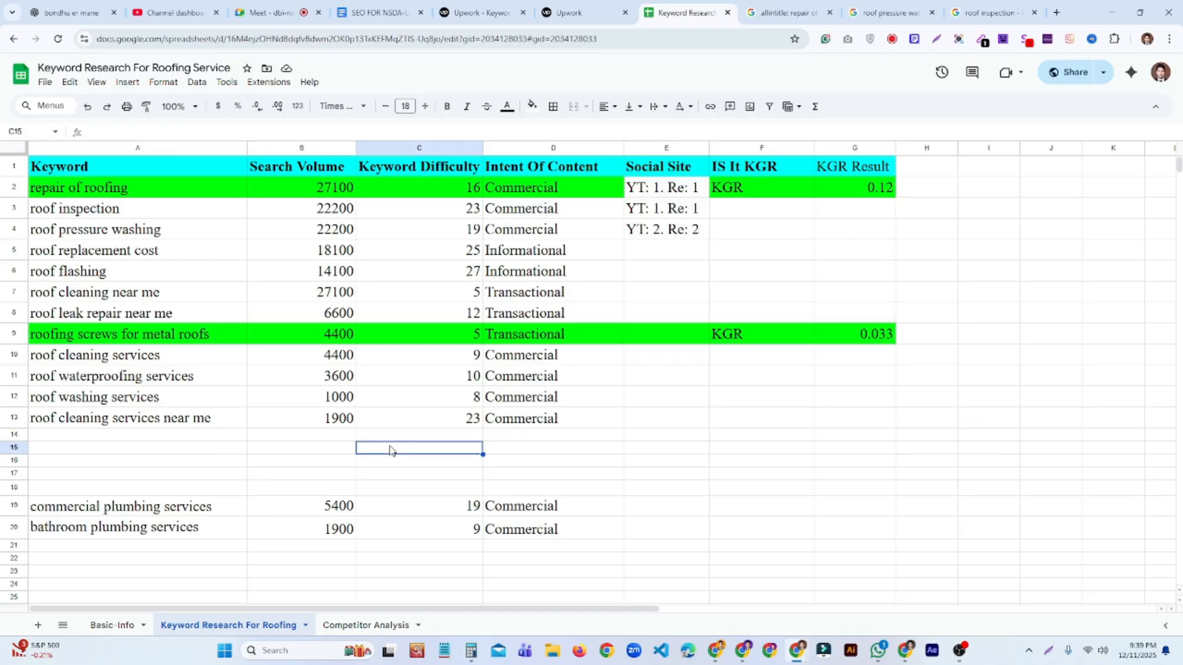
{"action": "left_click", "coordinate": [472, 215]}
{"action": "left_click_drag", "start_coordinate": [472, 237], "coordinate": [484, 311]}
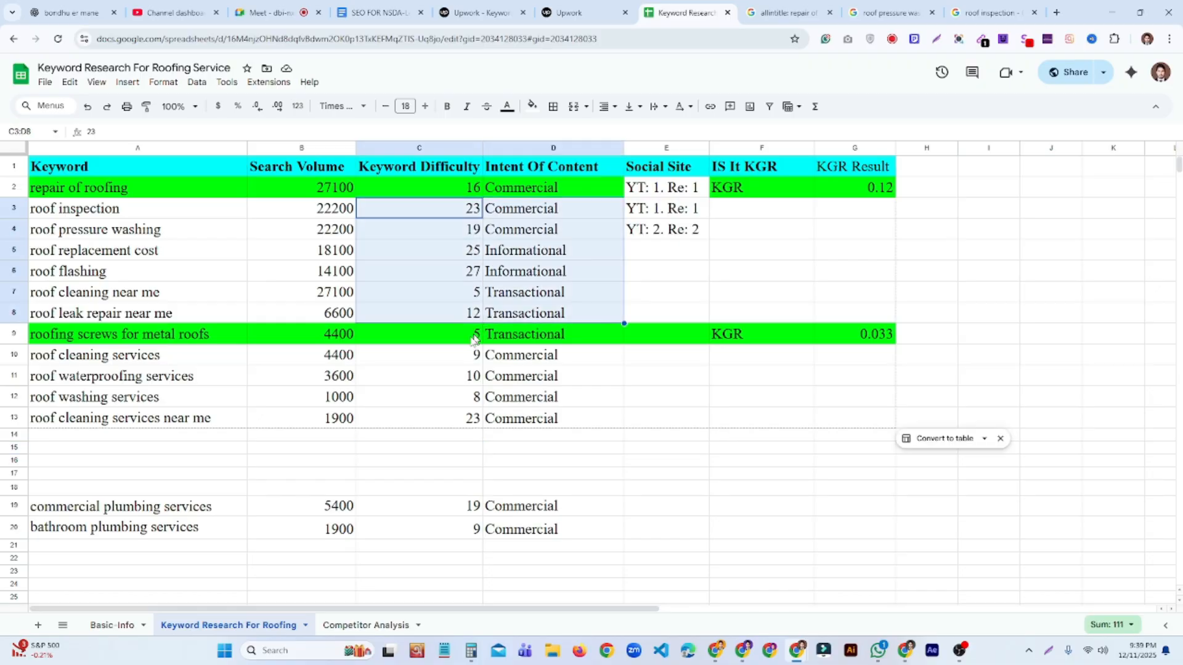
{"action": "left_click", "coordinate": [404, 337]}
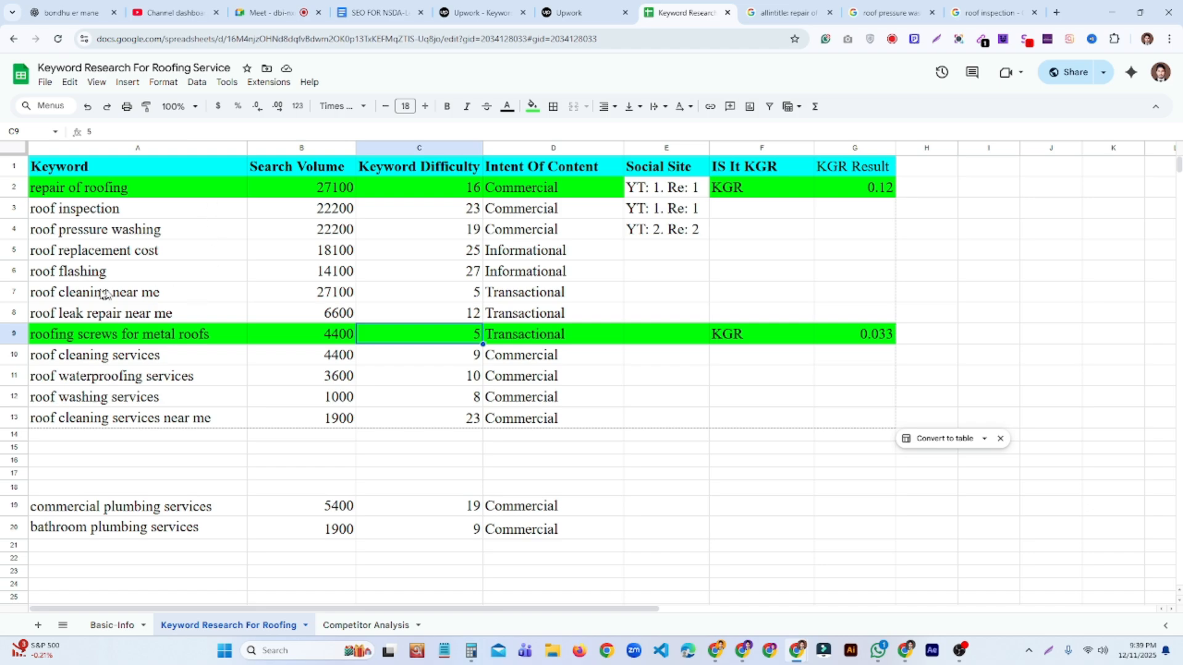
Highlight the roof cleaning near me entry, cells A7 to D7, with a green fill.
{"action": "left_click", "coordinate": [13, 292]}
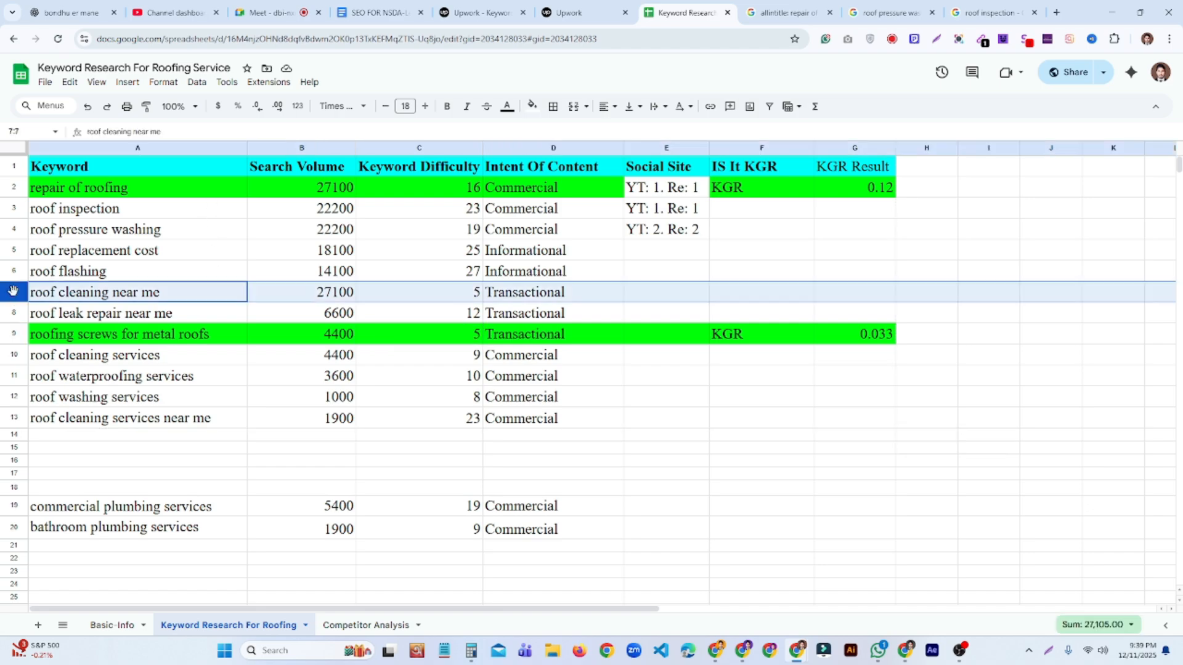
{"action": "left_click", "coordinate": [677, 294]}
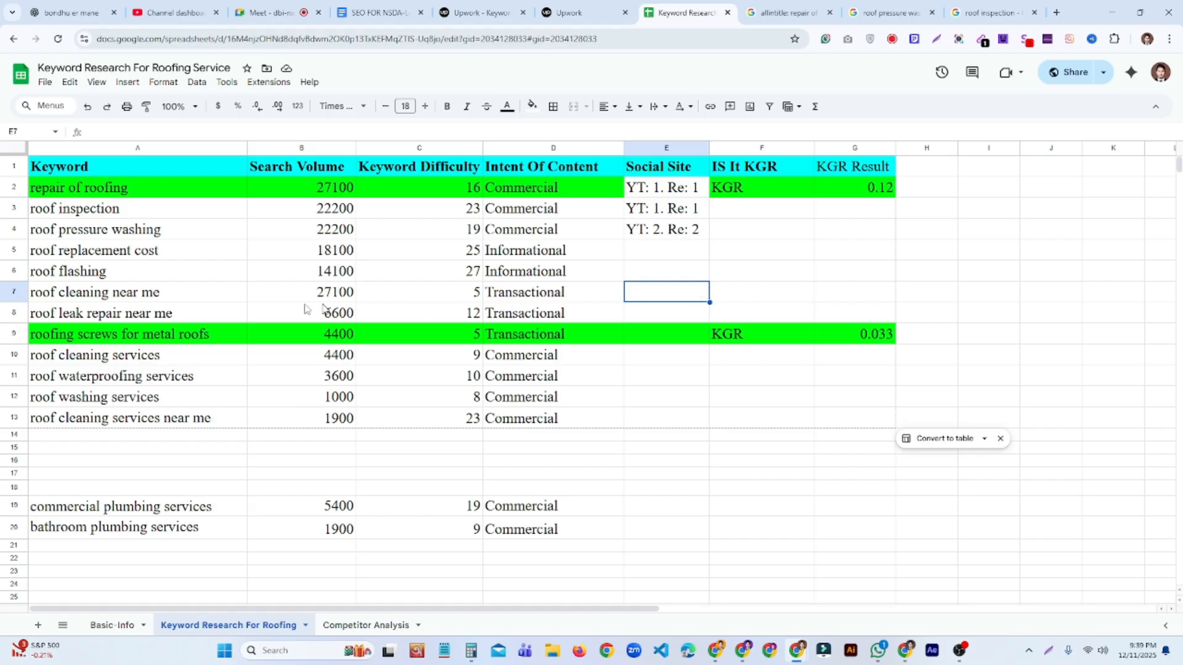
{"action": "left_click", "coordinate": [153, 296]}
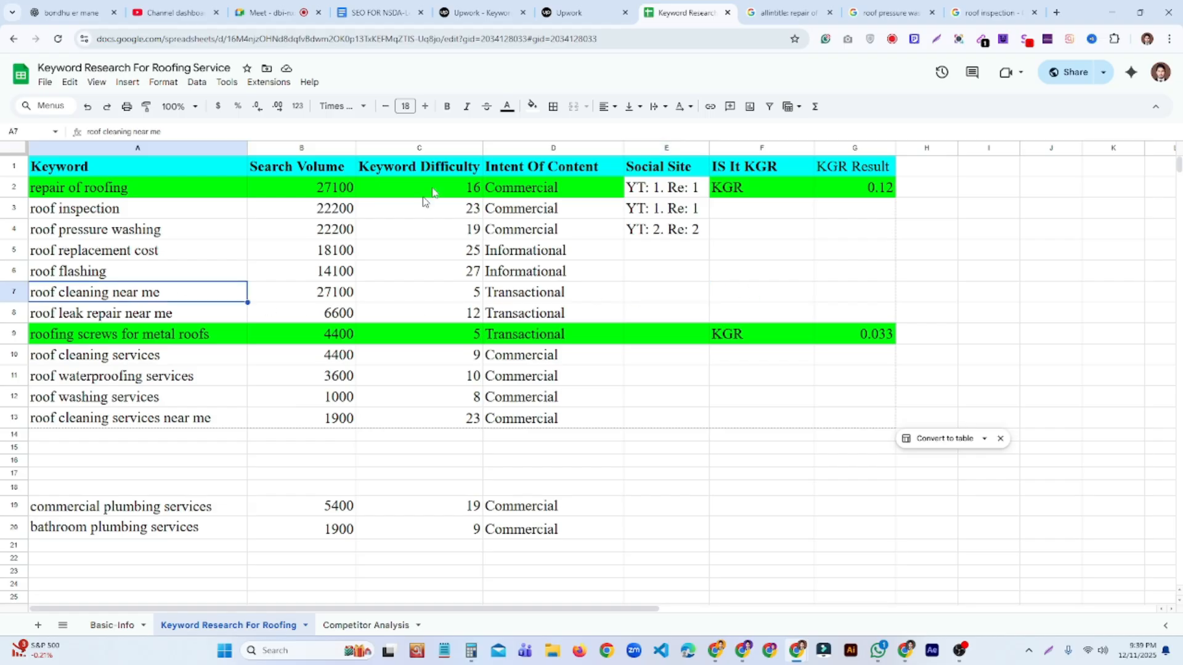
{"action": "left_click", "coordinate": [532, 106]}
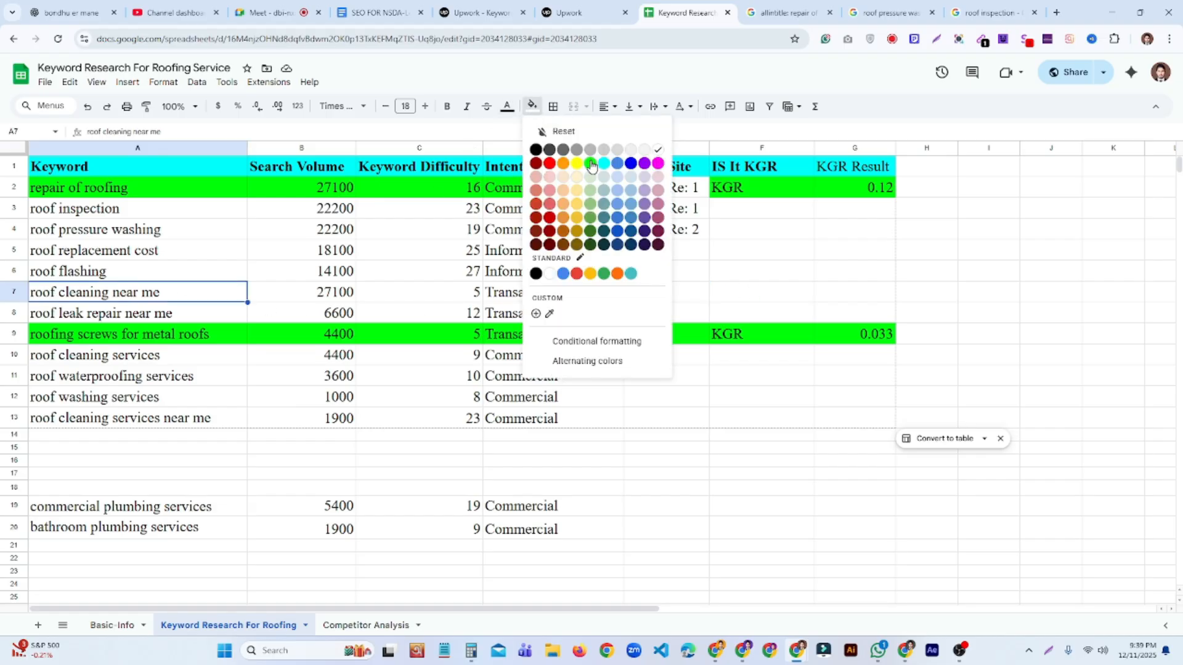
{"action": "left_click", "coordinate": [592, 165]}
{"action": "left_click_drag", "start_coordinate": [589, 296], "coordinate": [243, 298]}
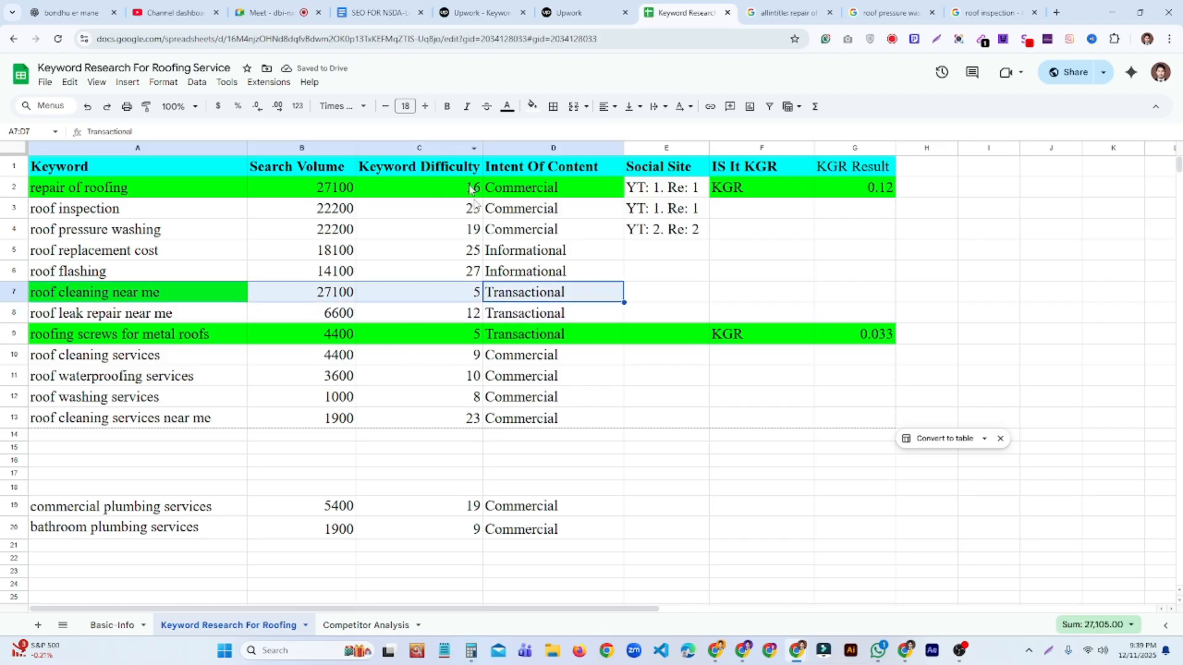
{"action": "left_click", "coordinate": [532, 105]}
{"action": "left_click", "coordinate": [591, 164]}
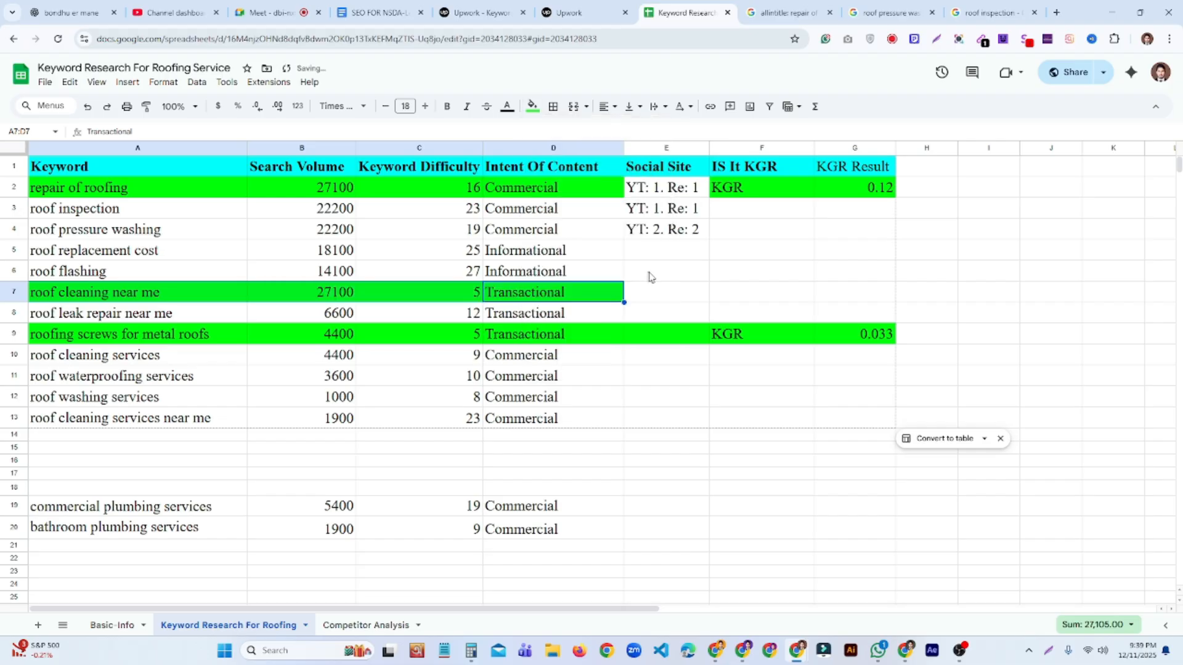
{"action": "left_click", "coordinate": [705, 277]}
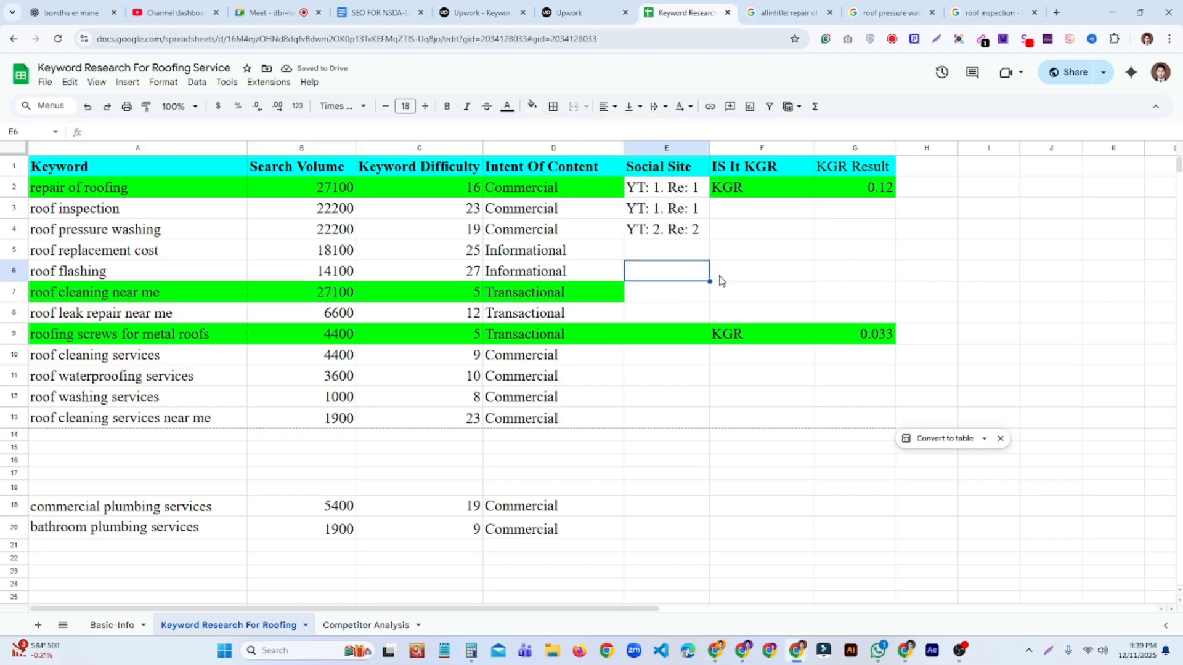
Extend the green fill of the roof cleaning near me row across cells E7 to G7.
{"action": "left_click", "coordinate": [807, 297]}
{"action": "left_click_drag", "start_coordinate": [853, 296], "coordinate": [682, 299]}
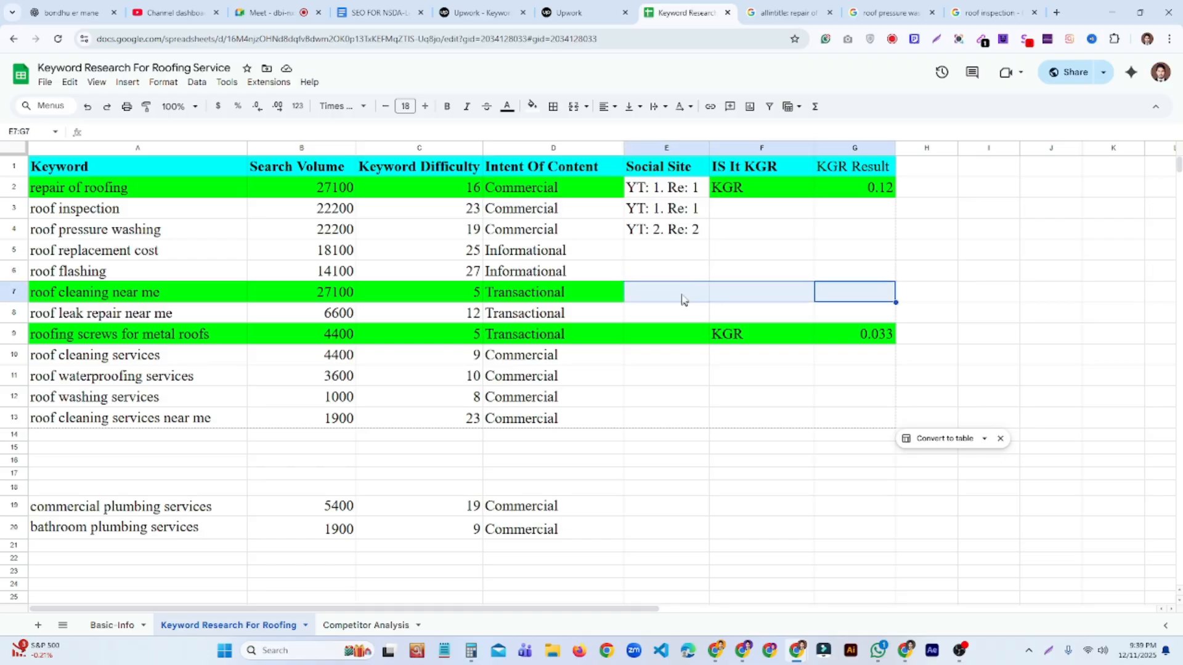
{"action": "left_click", "coordinate": [532, 106]}
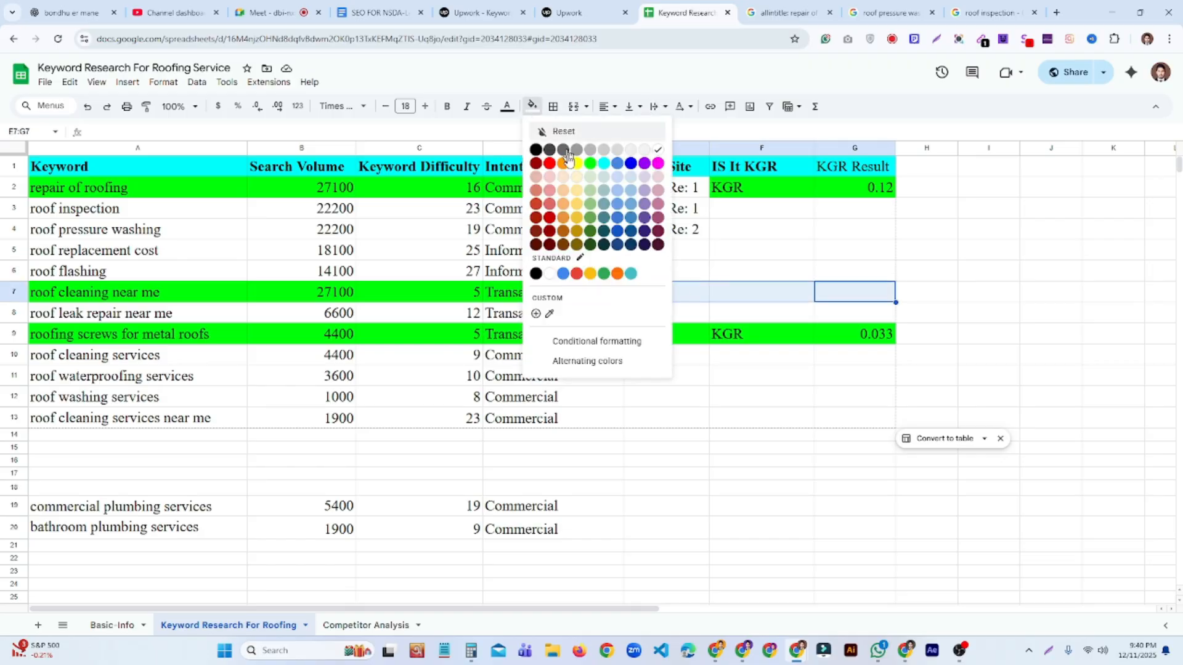
{"action": "left_click", "coordinate": [590, 164]}
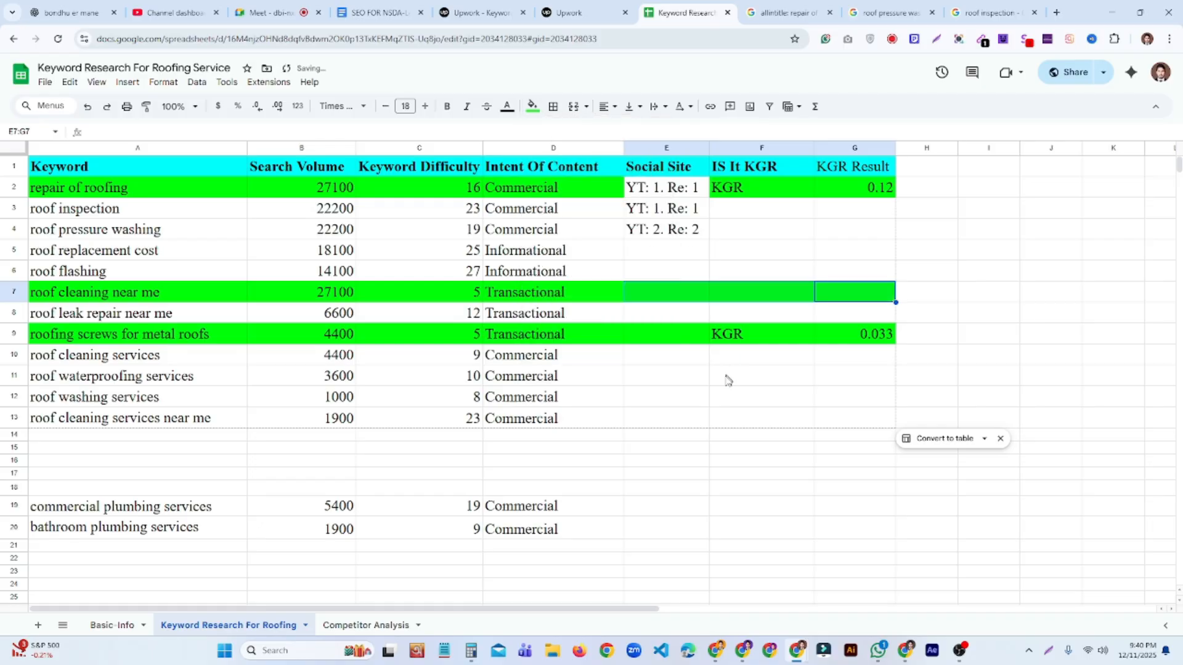
{"action": "left_click", "coordinate": [725, 422]}
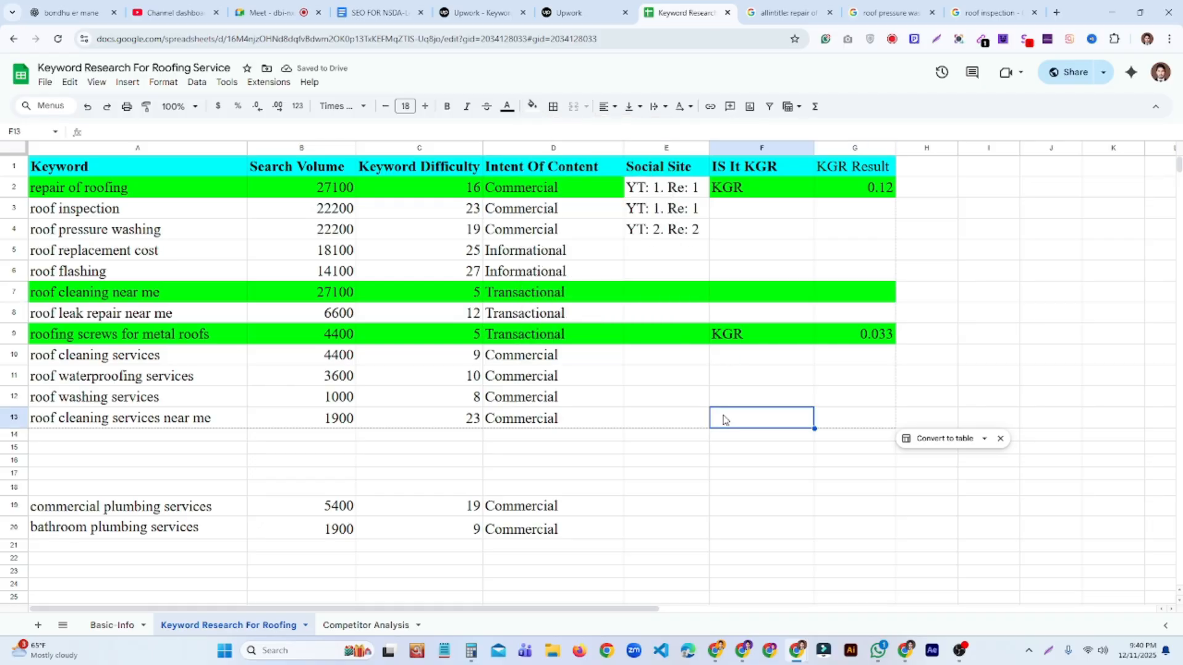
{"action": "left_click", "coordinate": [662, 401]}
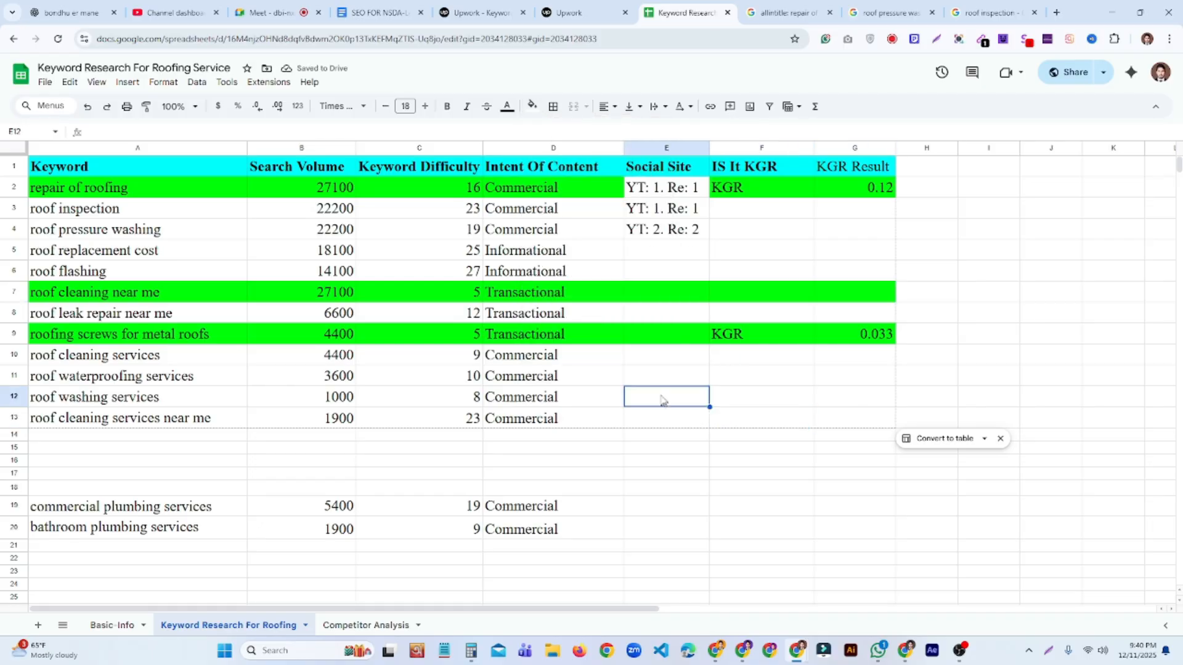
Fill the repair of roofing keyword cell A2 with a light yellow shade.
{"action": "left_click", "coordinate": [209, 193]}
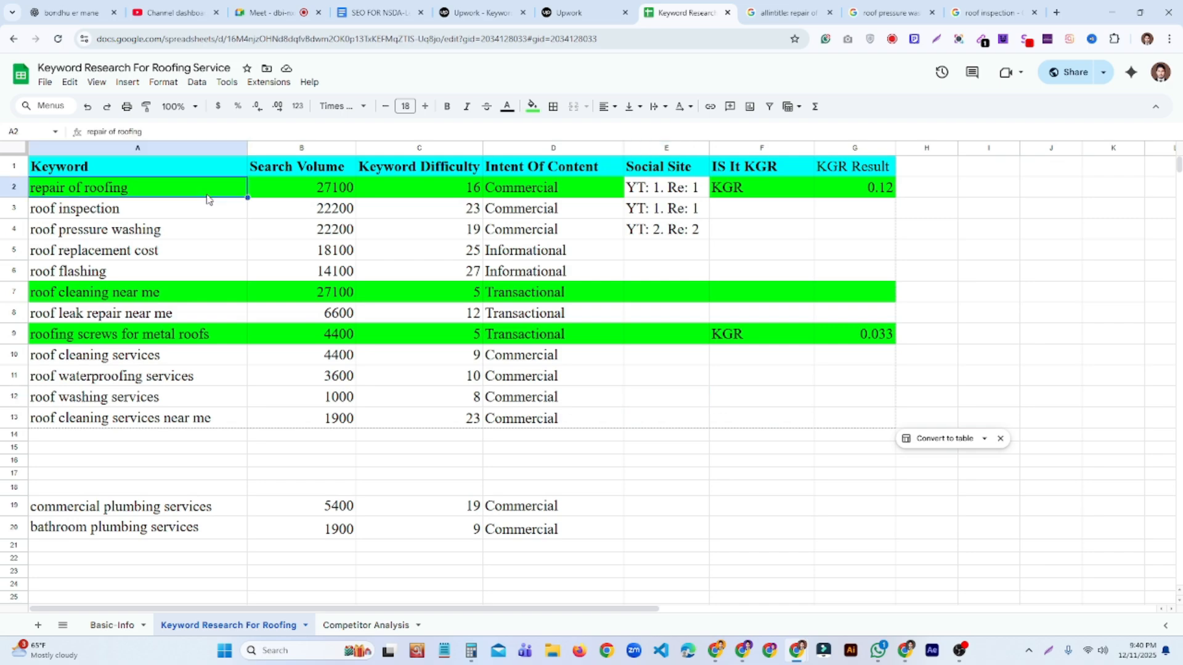
{"action": "left_click", "coordinate": [320, 192]}
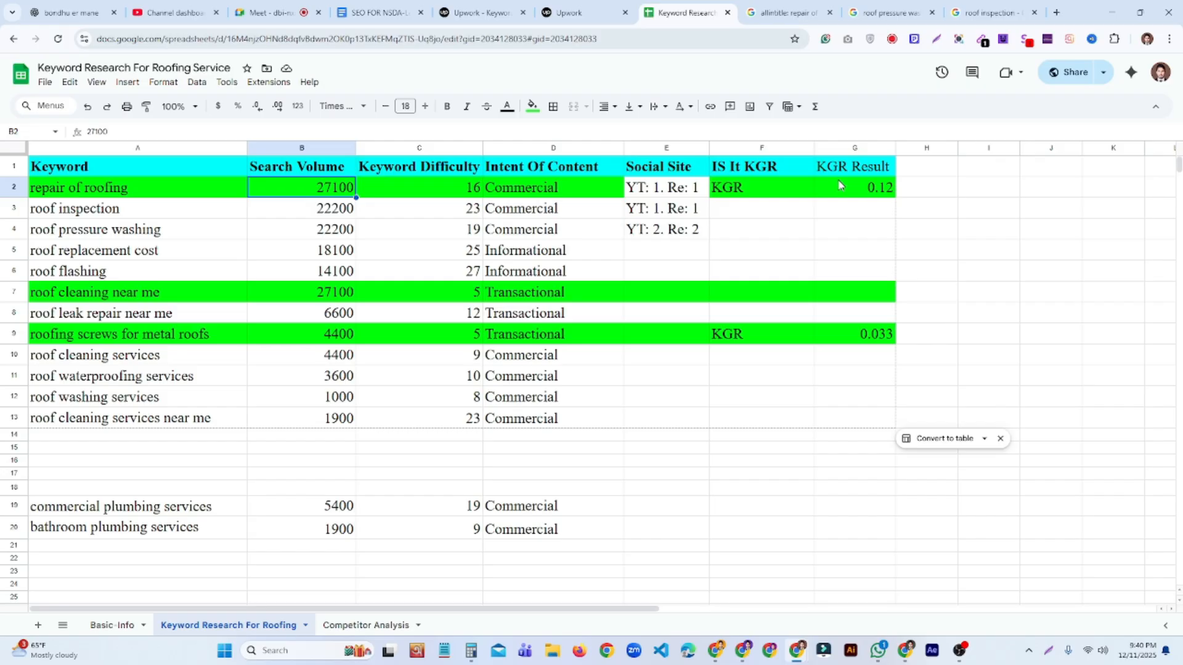
{"action": "left_click", "coordinate": [179, 187]}
{"action": "key", "text": "ctrl+c"}
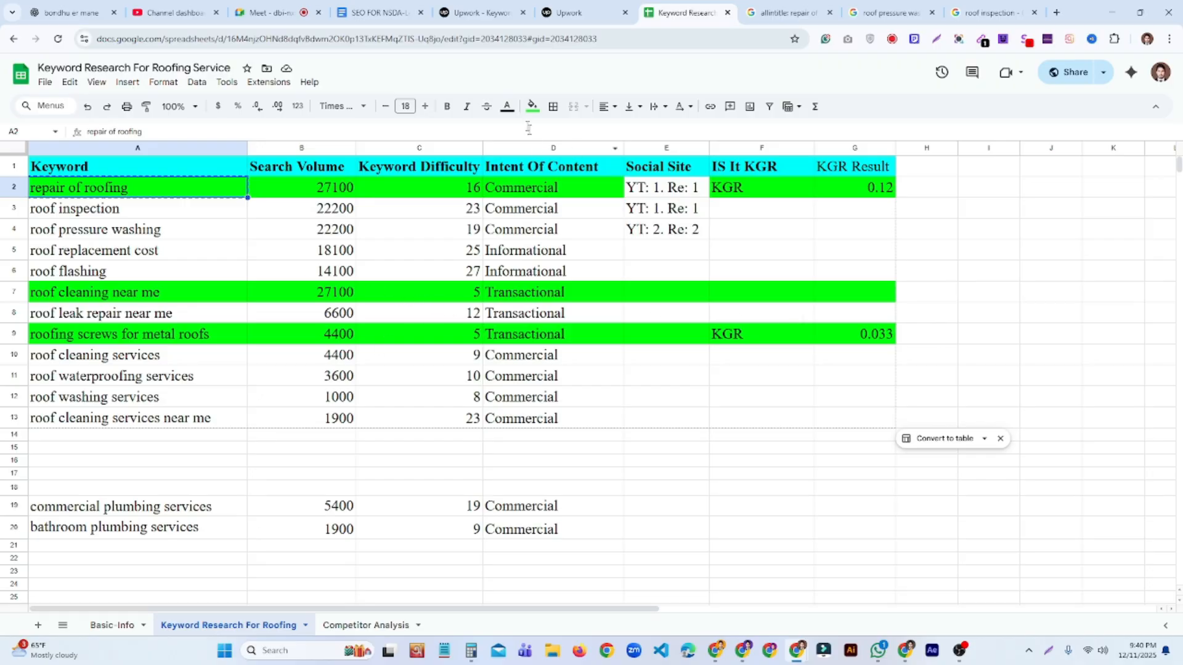
{"action": "left_click", "coordinate": [531, 106]}
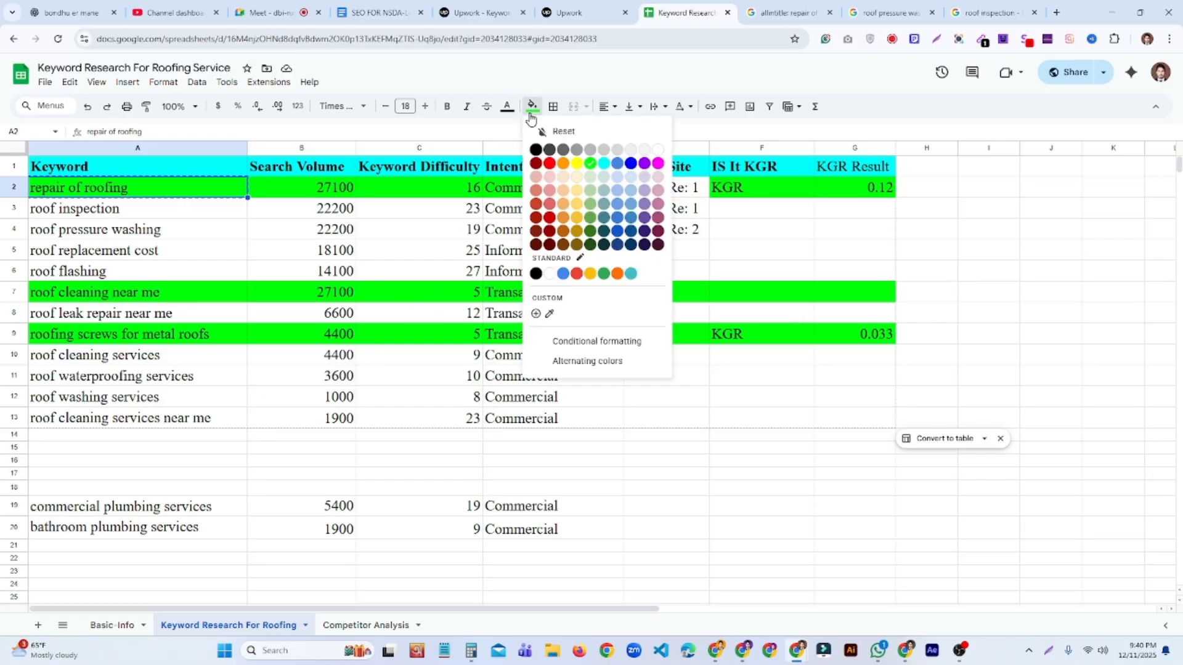
{"action": "left_click", "coordinate": [580, 190]}
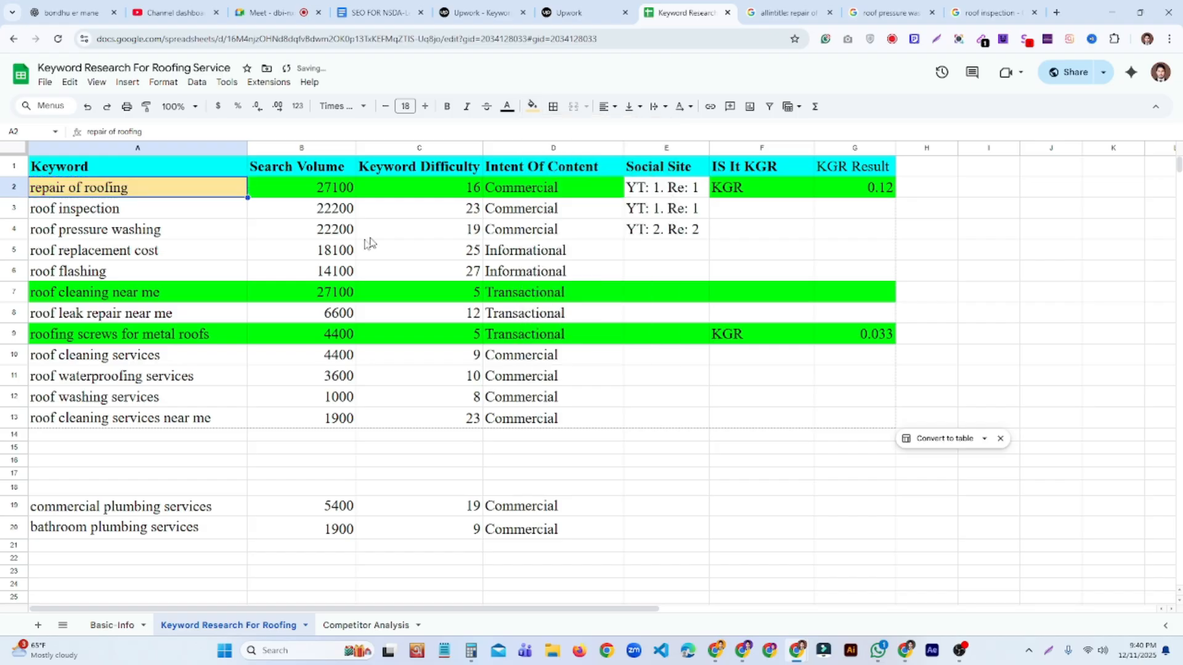
{"action": "left_click", "coordinate": [344, 250]}
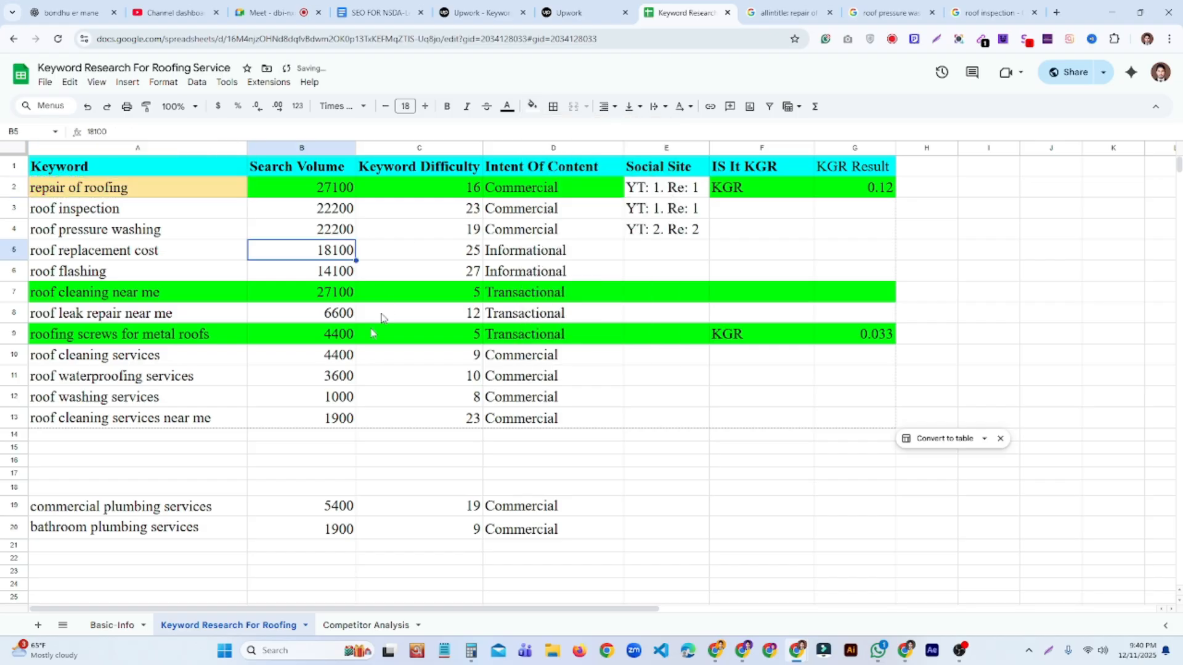
Set the fill of the repair of roofing cell A2 to bright yellow.
{"action": "left_click", "coordinate": [194, 195]}
{"action": "left_click", "coordinate": [532, 106]}
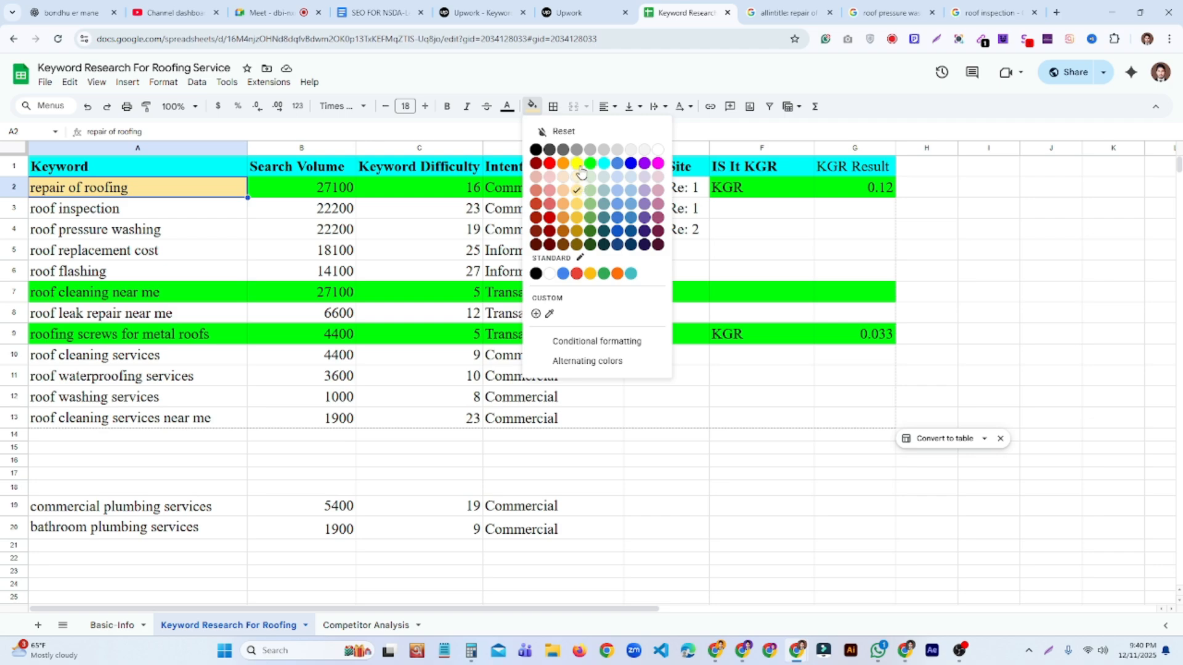
{"action": "left_click", "coordinate": [576, 163]}
{"action": "left_click", "coordinate": [264, 255]}
Copy the repair of roofing keyword from cell A2 and check the column headers of the Competitor Analysis sheet.
{"action": "left_click", "coordinate": [206, 195]}
{"action": "key", "text": "ctrl+c"}
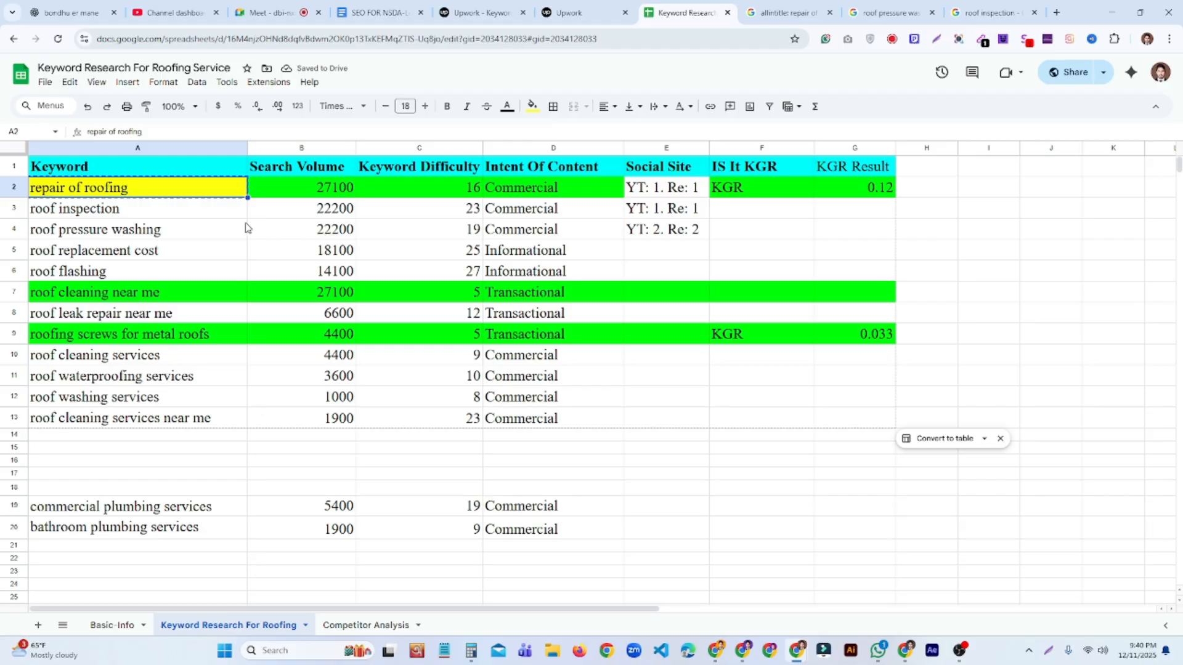
{"action": "left_click", "coordinate": [382, 625]}
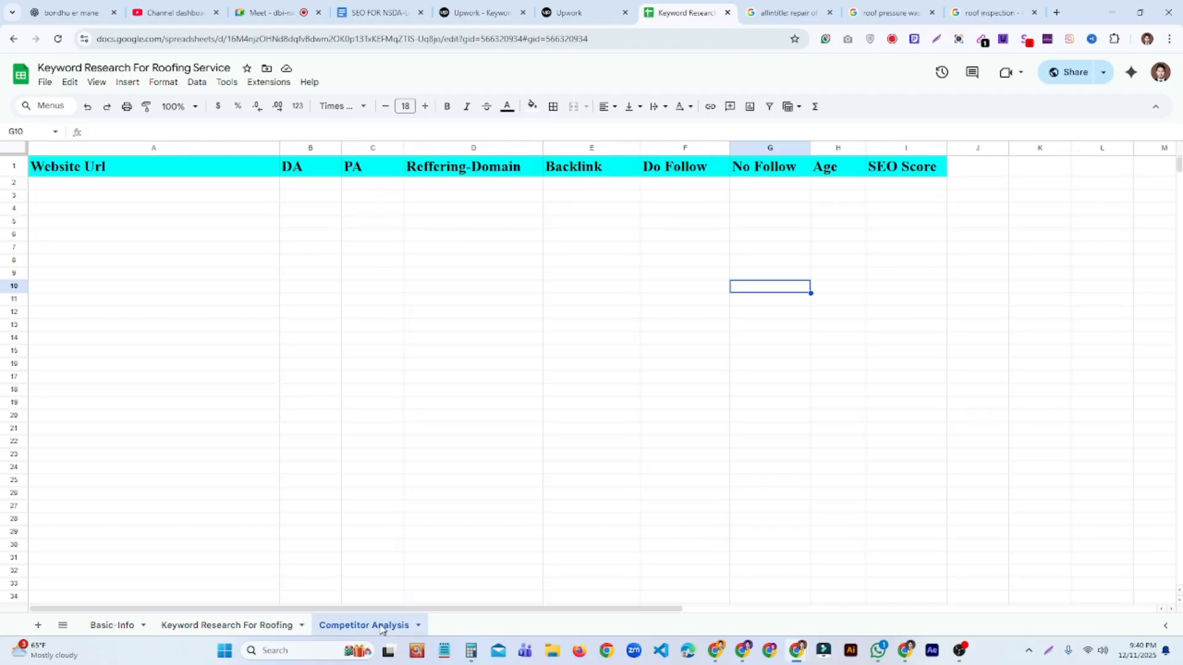
{"action": "left_click", "coordinate": [266, 625]}
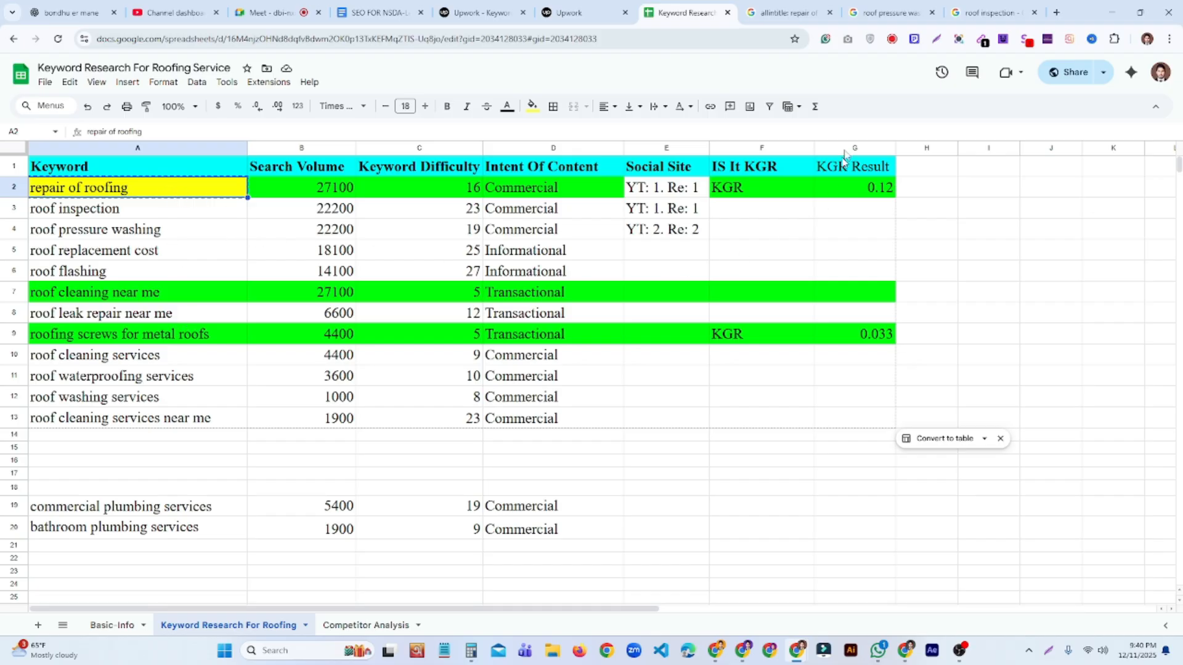
In the browser tab with the roof pressure washing search, look up google usa and open the Google USA homepage.
{"action": "left_click", "coordinate": [890, 12]}
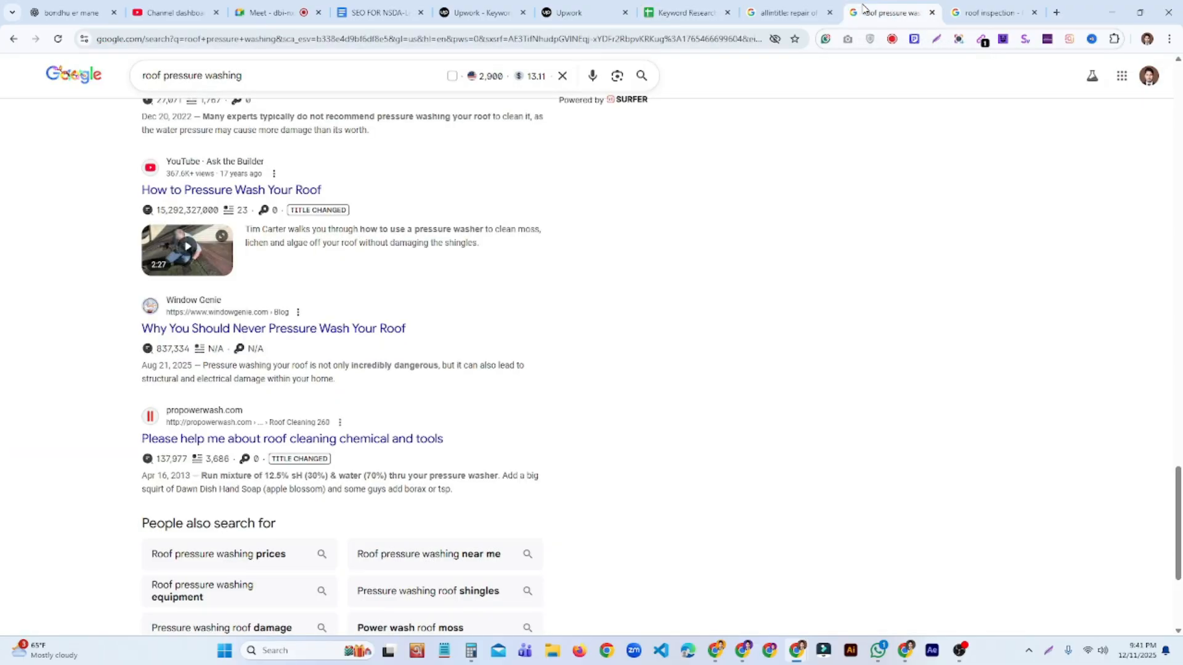
{"action": "scroll", "coordinate": [499, 147], "scroll_direction": "up", "scroll_amount": 20}
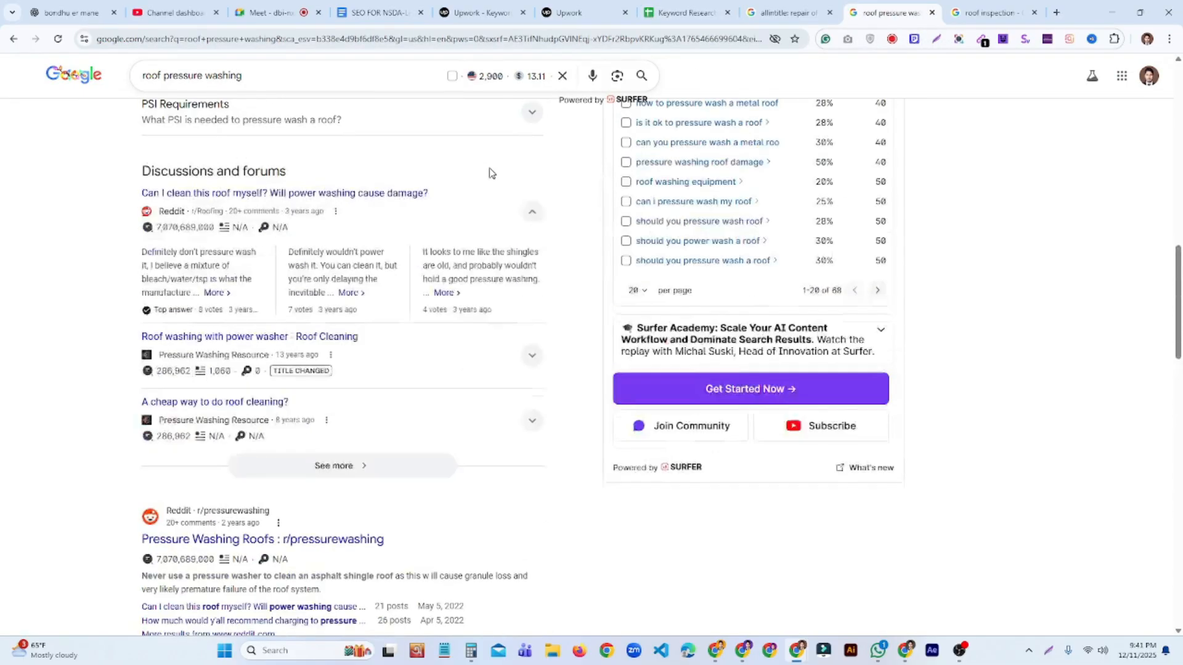
{"action": "scroll", "coordinate": [489, 167], "scroll_direction": "up", "scroll_amount": 5}
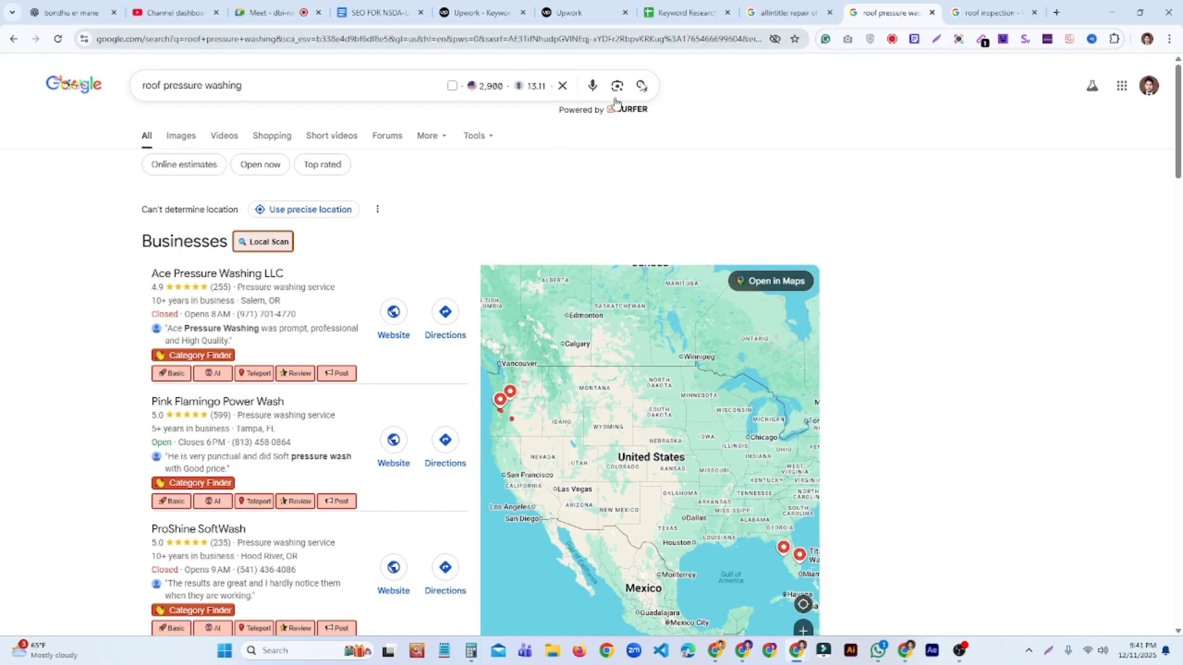
{"action": "left_click", "coordinate": [487, 144]}
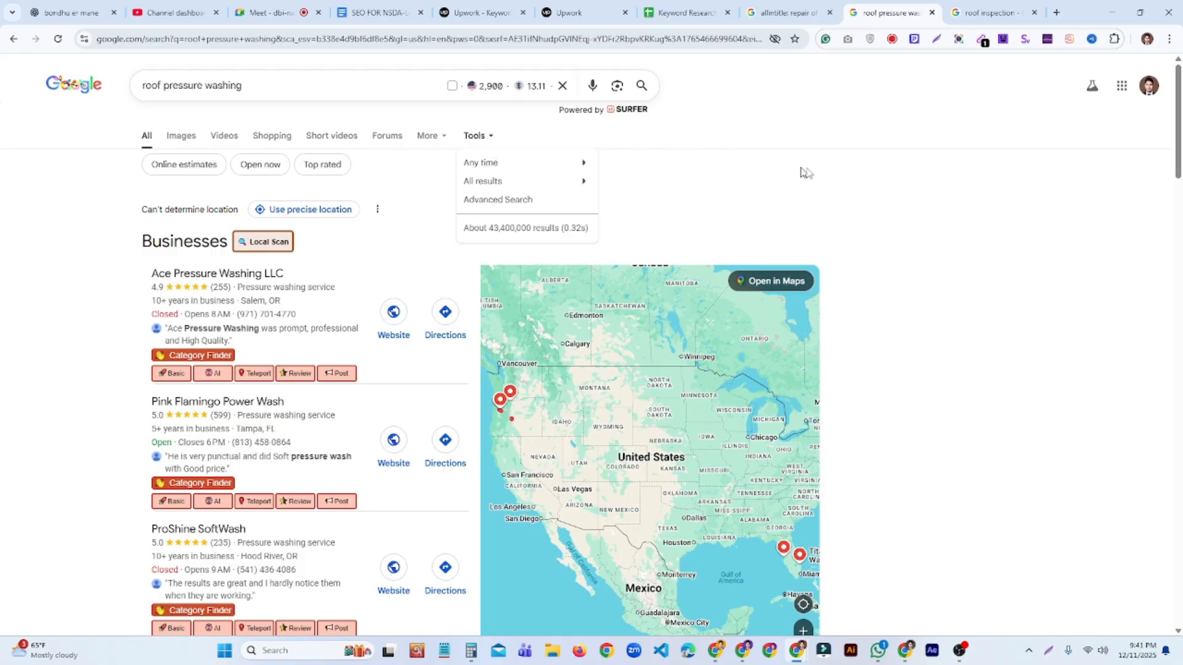
{"action": "left_click", "coordinate": [416, 162]}
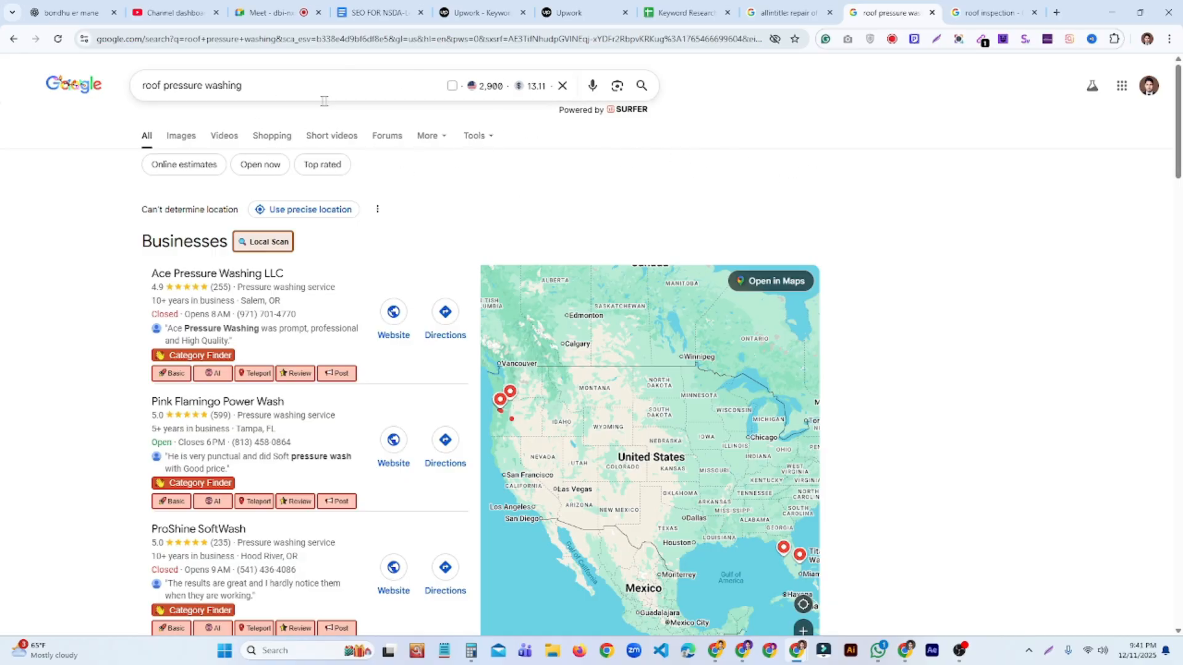
{"action": "left_click", "coordinate": [242, 85]}
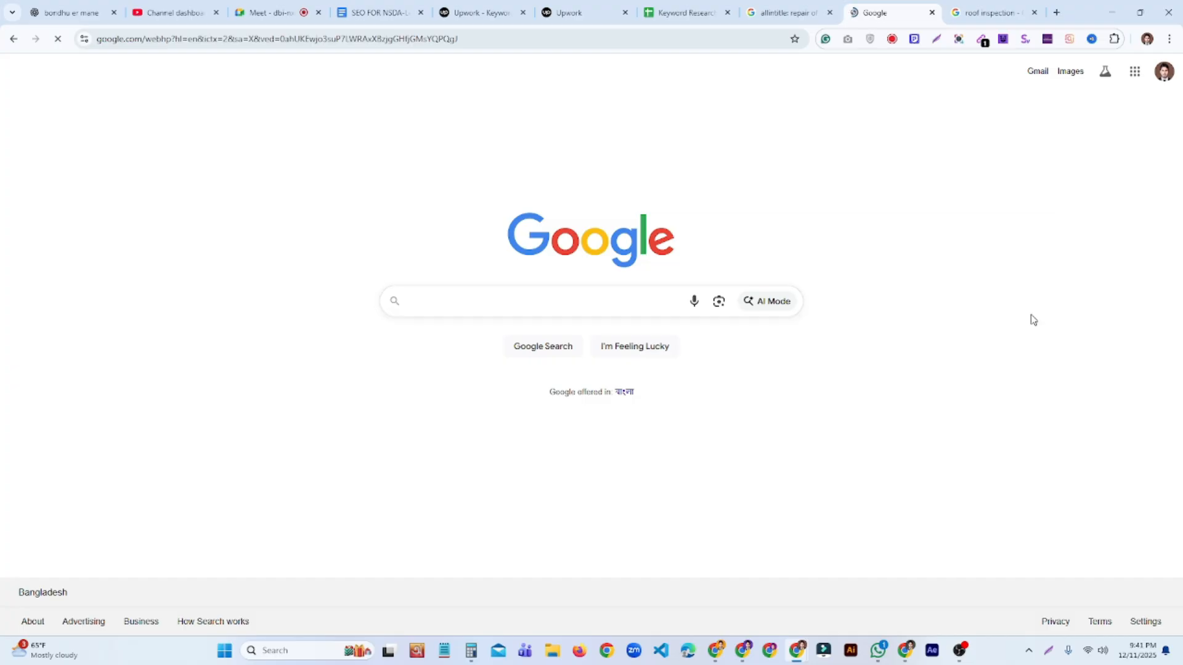
{"action": "type", "text": "google"}
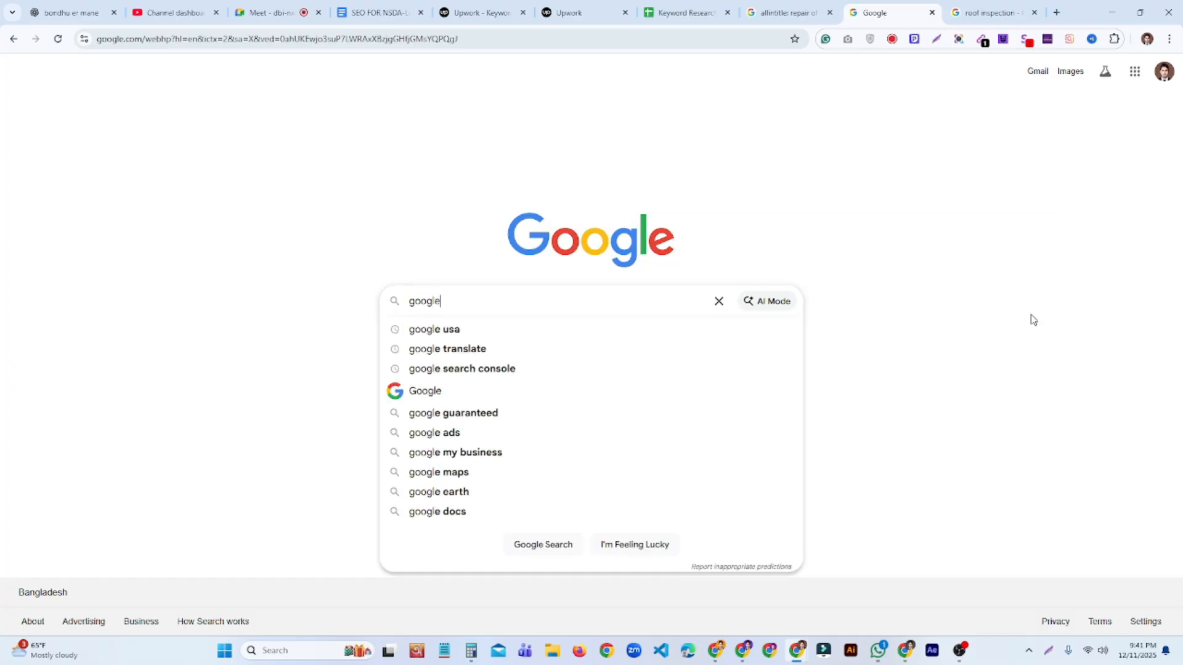
{"action": "type", "text": " us"}
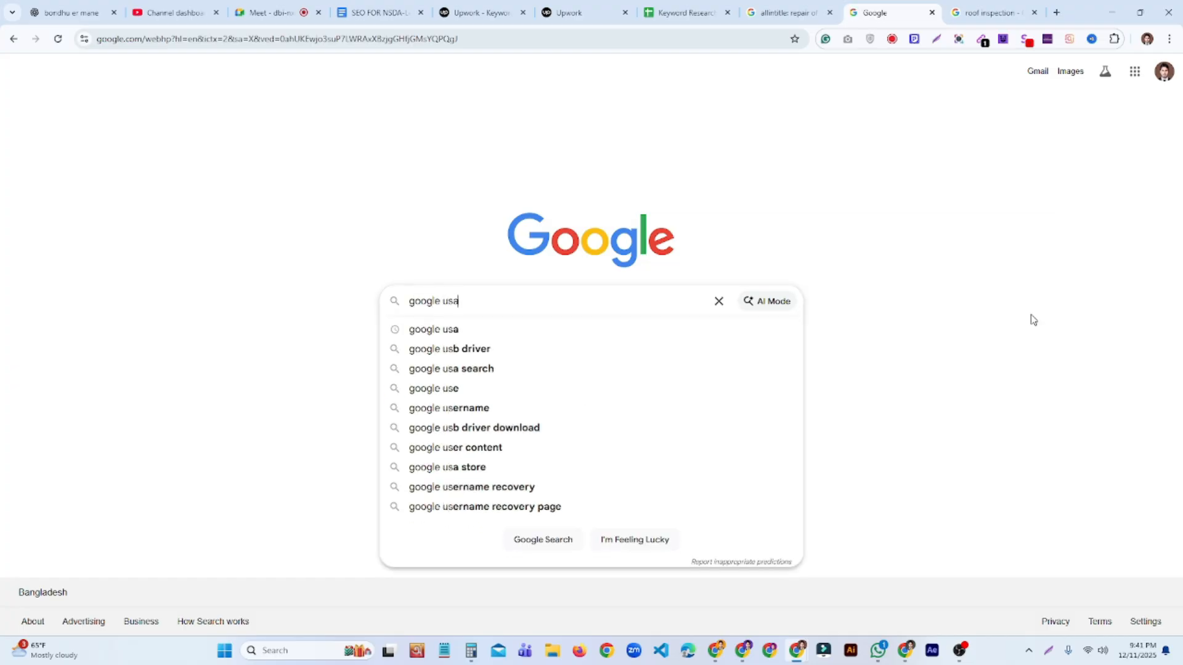
{"action": "type", "text": "a"}
{"action": "key", "text": "Return"}
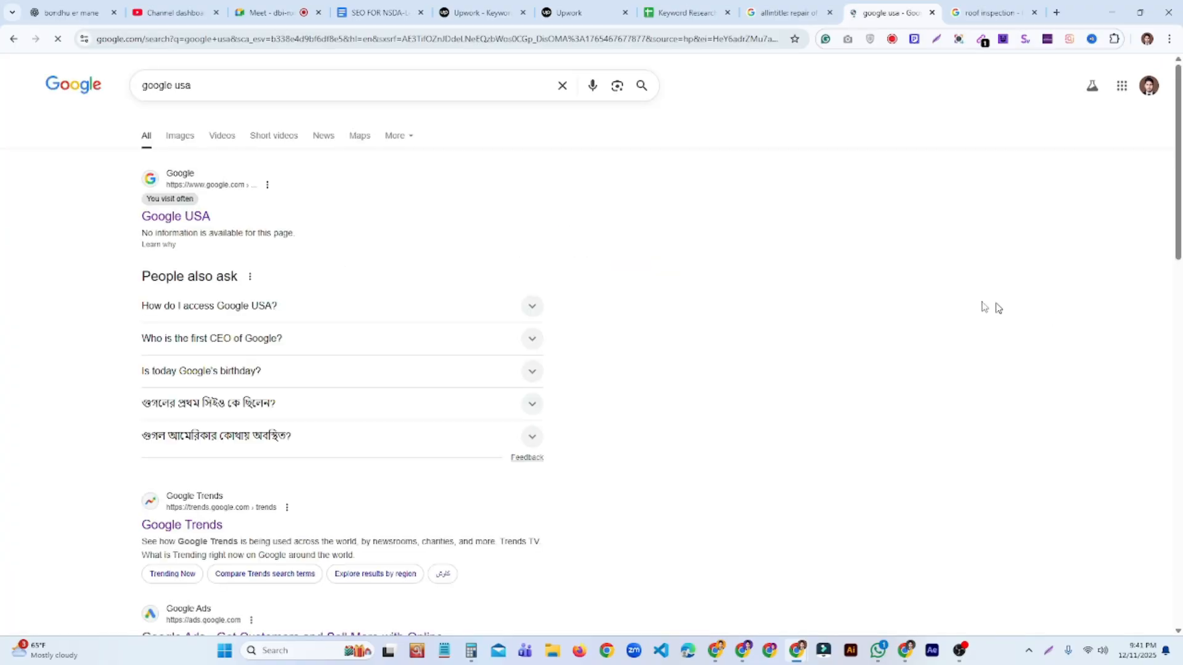
{"action": "left_click", "coordinate": [194, 221]}
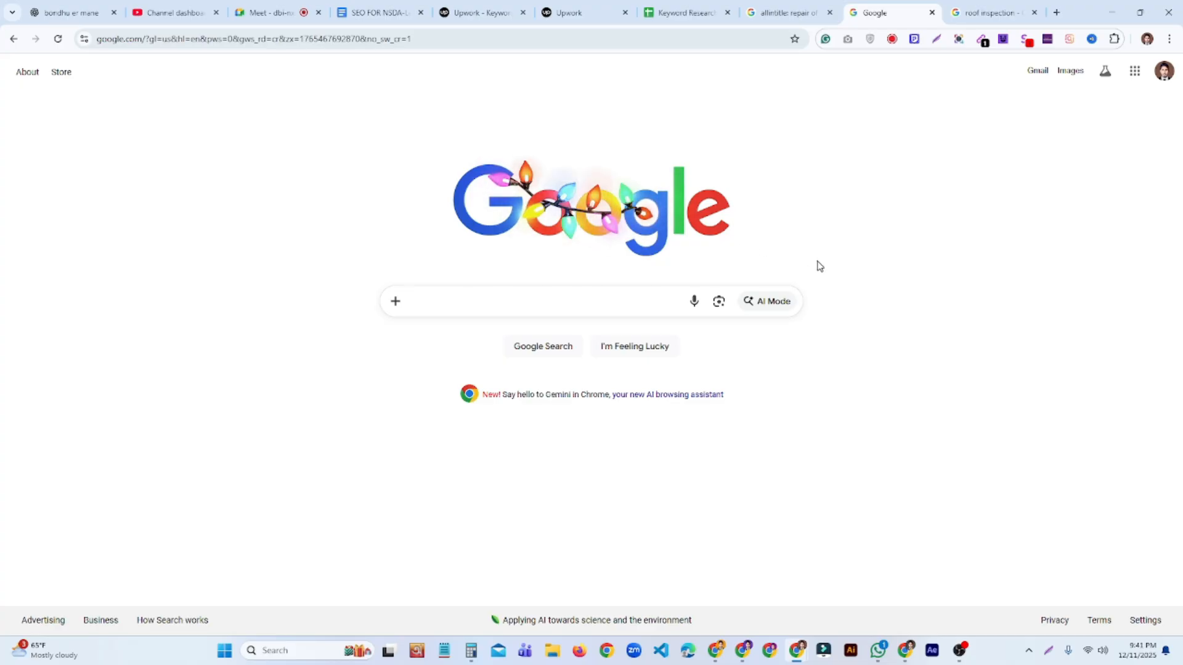
Search Google USA for the copied keyword repair of roofing and review the results down to the website listings below the businesses.
{"action": "key", "text": "ctrl+v"}
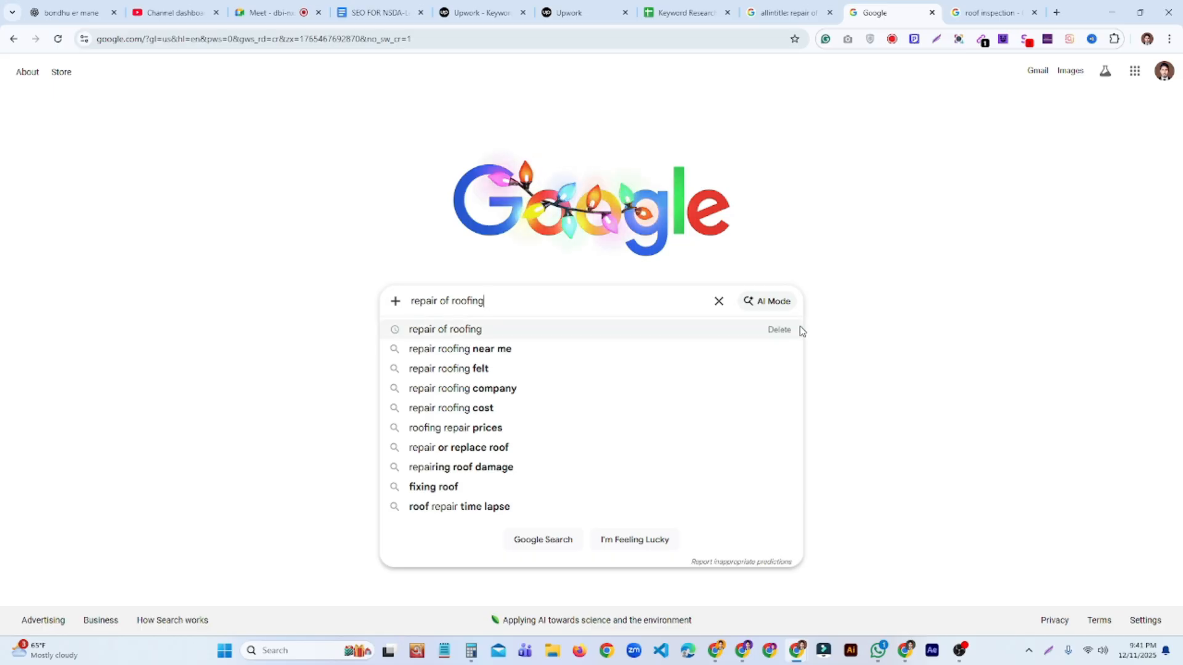
{"action": "left_click", "coordinate": [799, 327]}
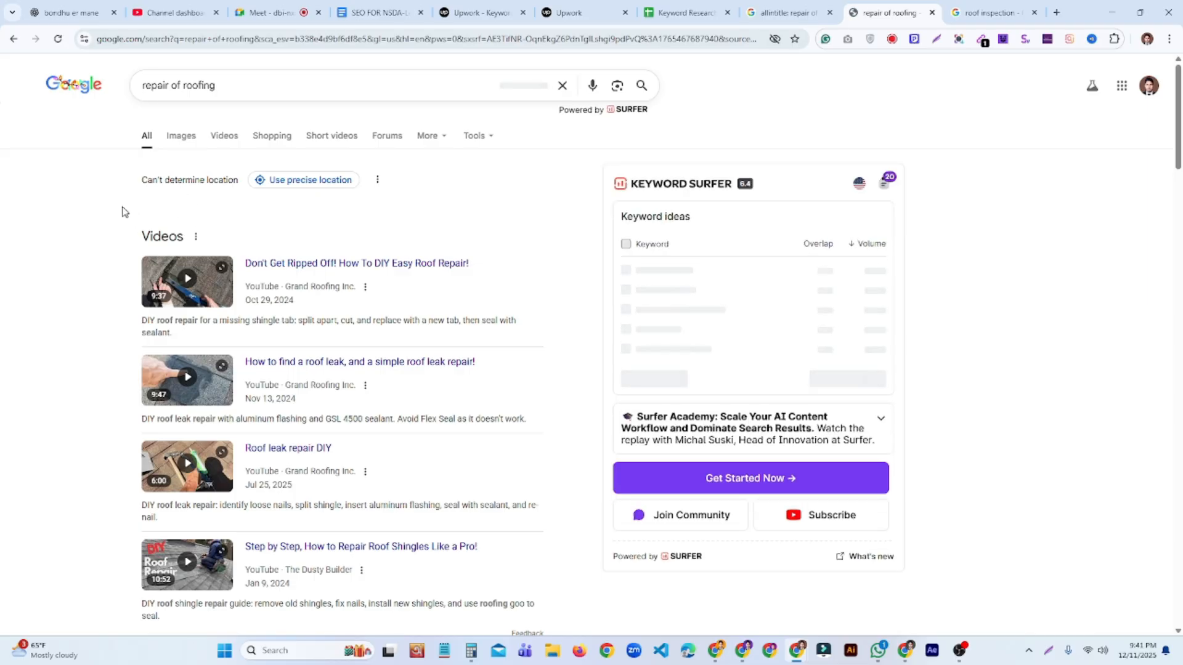
{"action": "scroll", "coordinate": [122, 211], "scroll_direction": "down", "scroll_amount": 2}
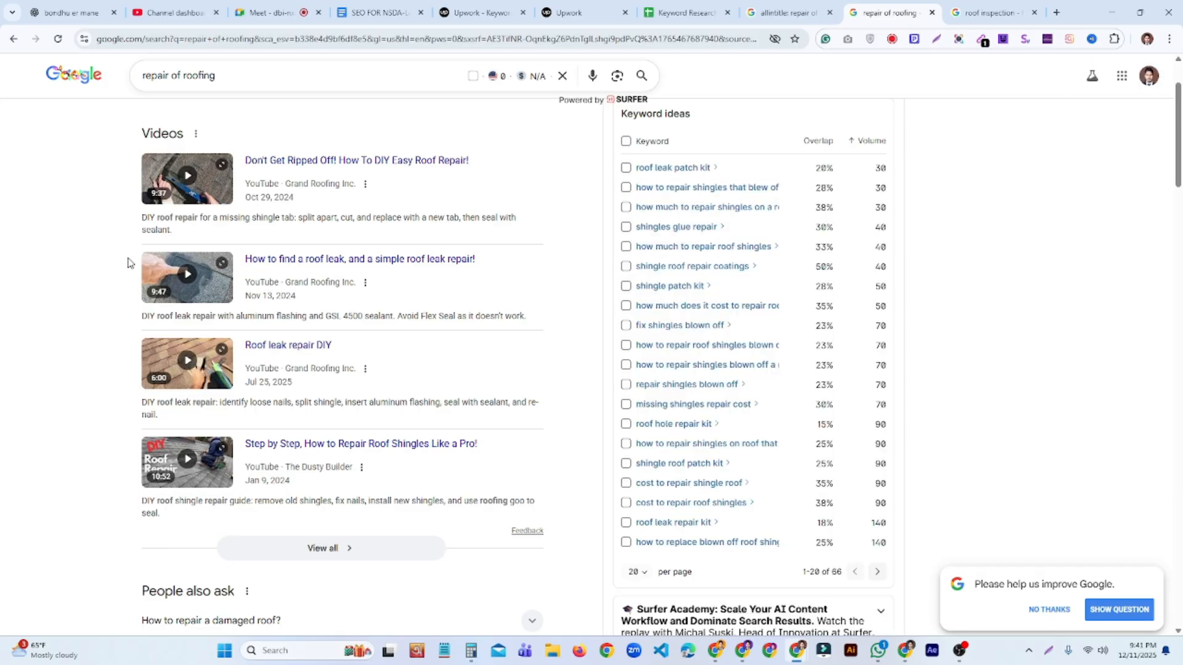
{"action": "scroll", "coordinate": [121, 256], "scroll_direction": "down", "scroll_amount": 3}
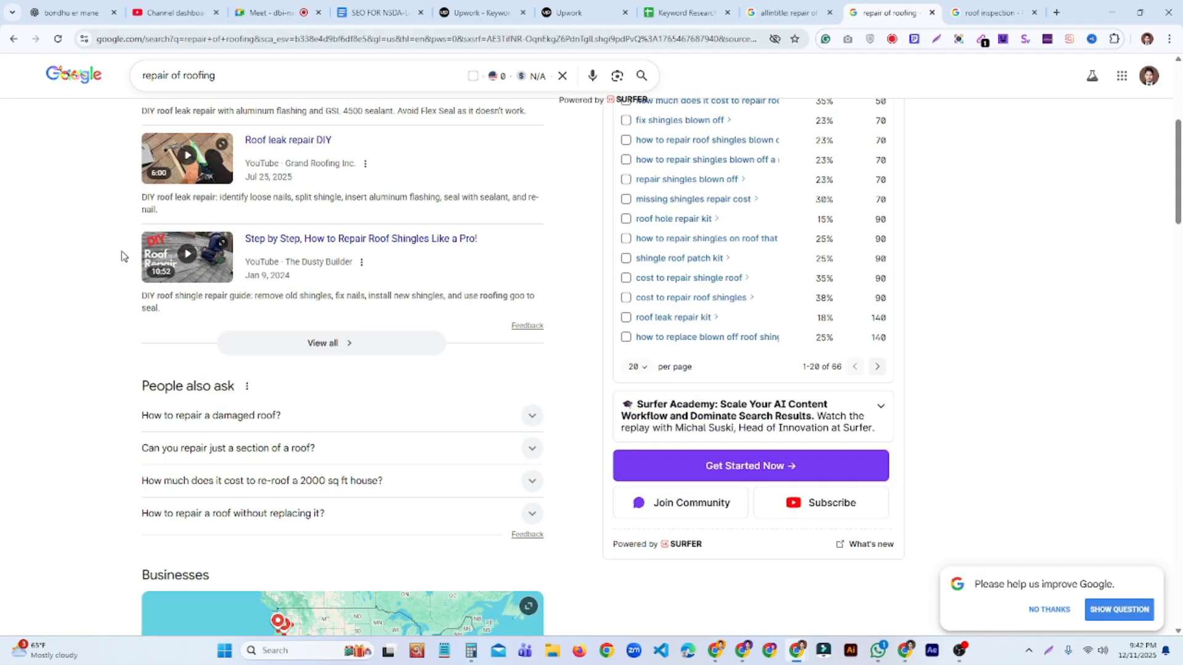
{"action": "scroll", "coordinate": [121, 256], "scroll_direction": "down", "scroll_amount": 5}
{"action": "scroll", "coordinate": [120, 251], "scroll_direction": "down", "scroll_amount": 2}
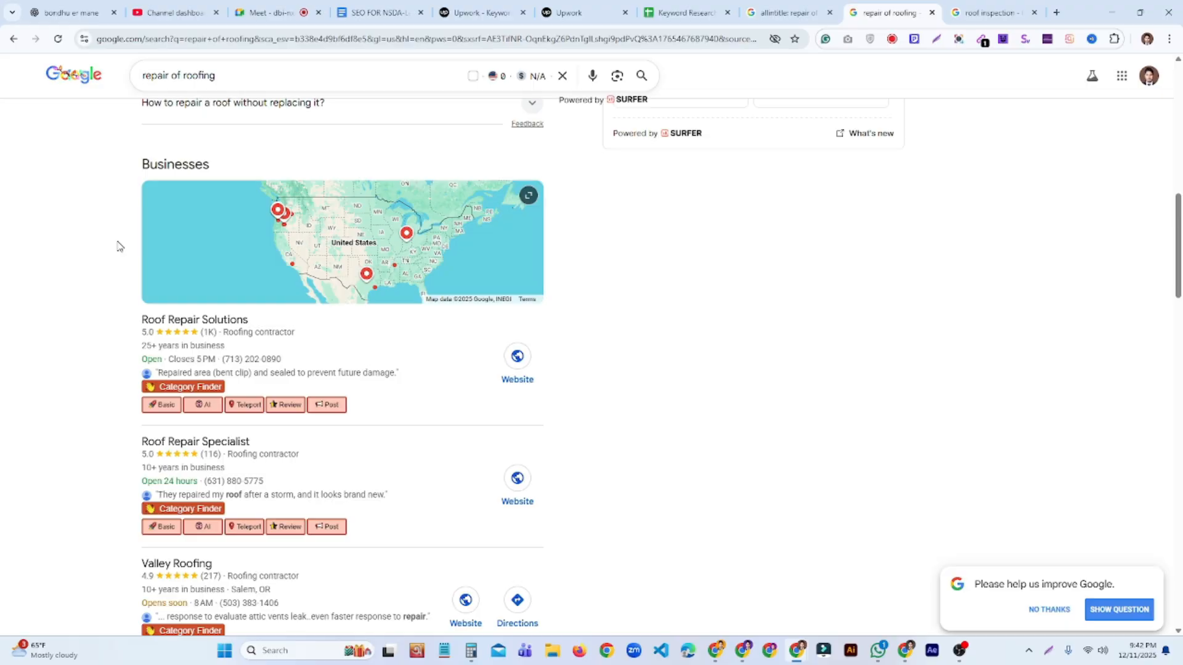
{"action": "scroll", "coordinate": [118, 247], "scroll_direction": "down", "scroll_amount": 2}
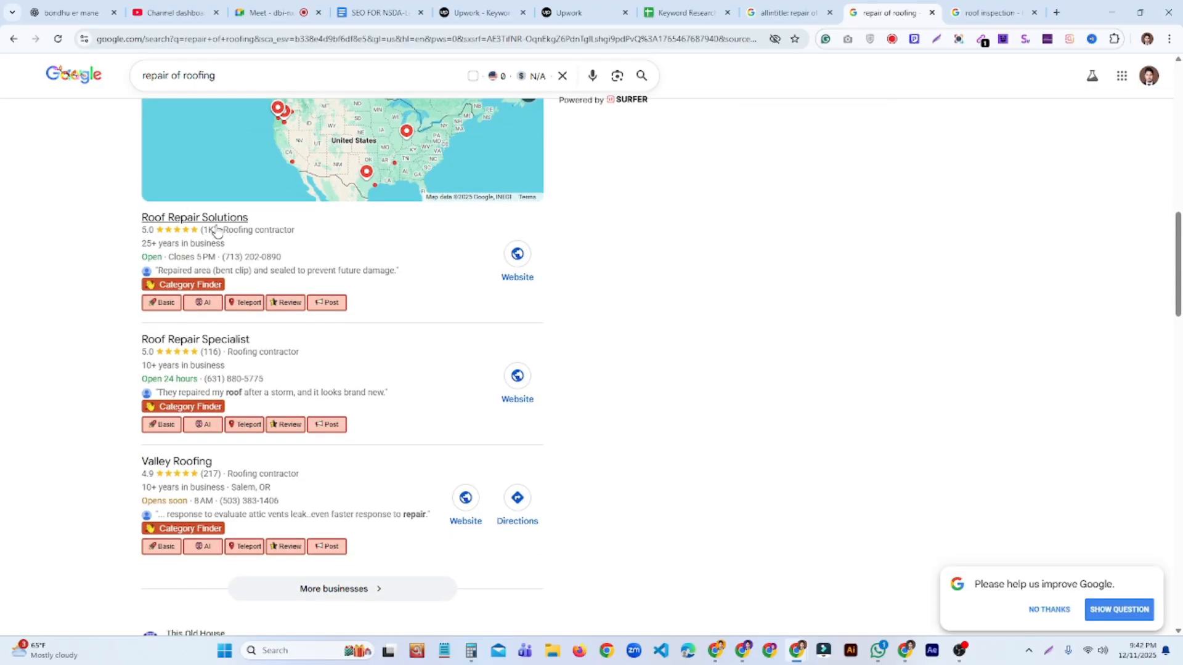
{"action": "scroll", "coordinate": [99, 240], "scroll_direction": "down", "scroll_amount": 4}
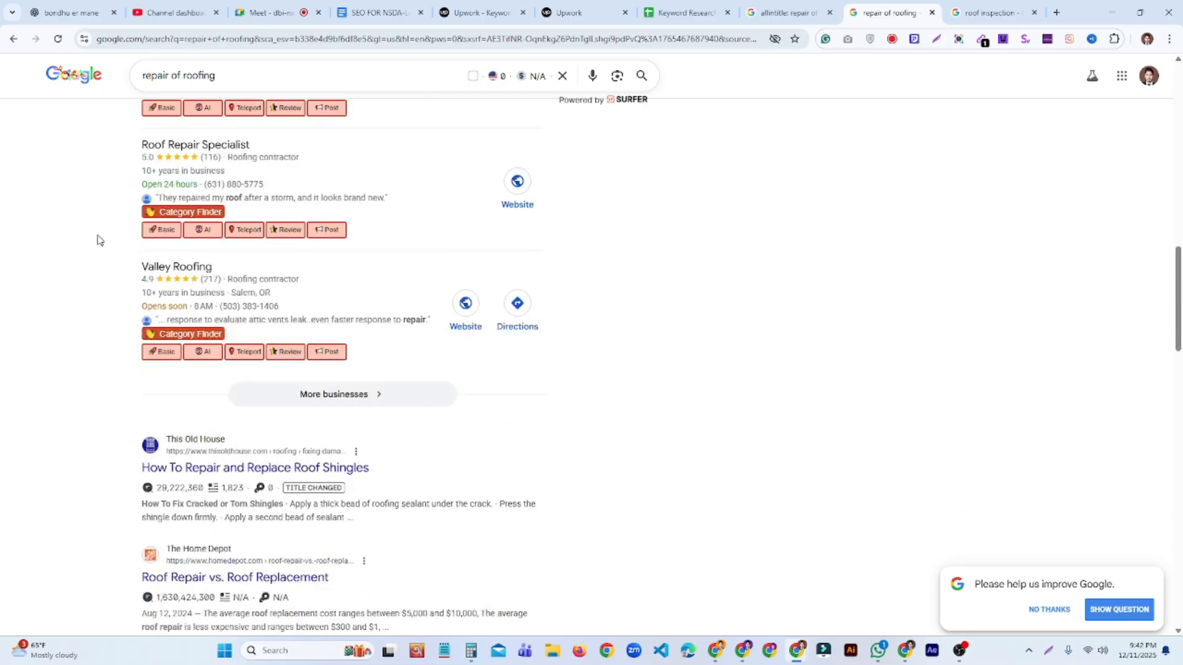
{"action": "scroll", "coordinate": [98, 240], "scroll_direction": "down", "scroll_amount": 2}
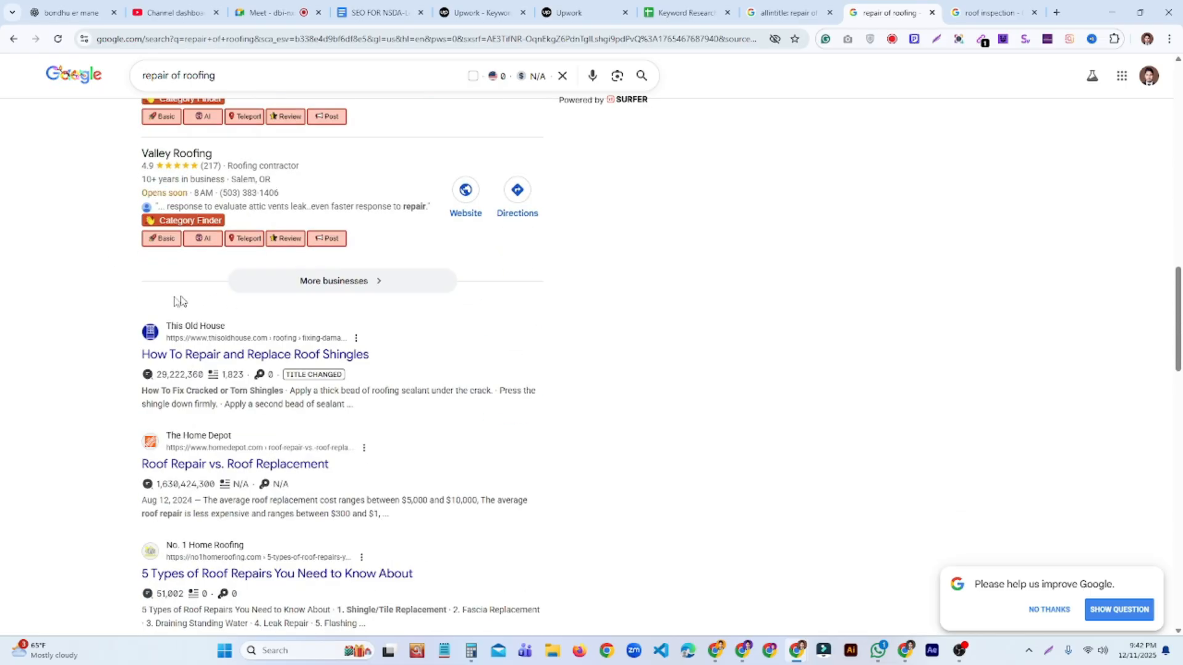
Open the This Old House and The Home Depot results in new background tabs.
{"action": "right_click", "coordinate": [238, 356]}
{"action": "left_click", "coordinate": [277, 368]}
{"action": "scroll", "coordinate": [265, 346], "scroll_direction": "down", "scroll_amount": 2}
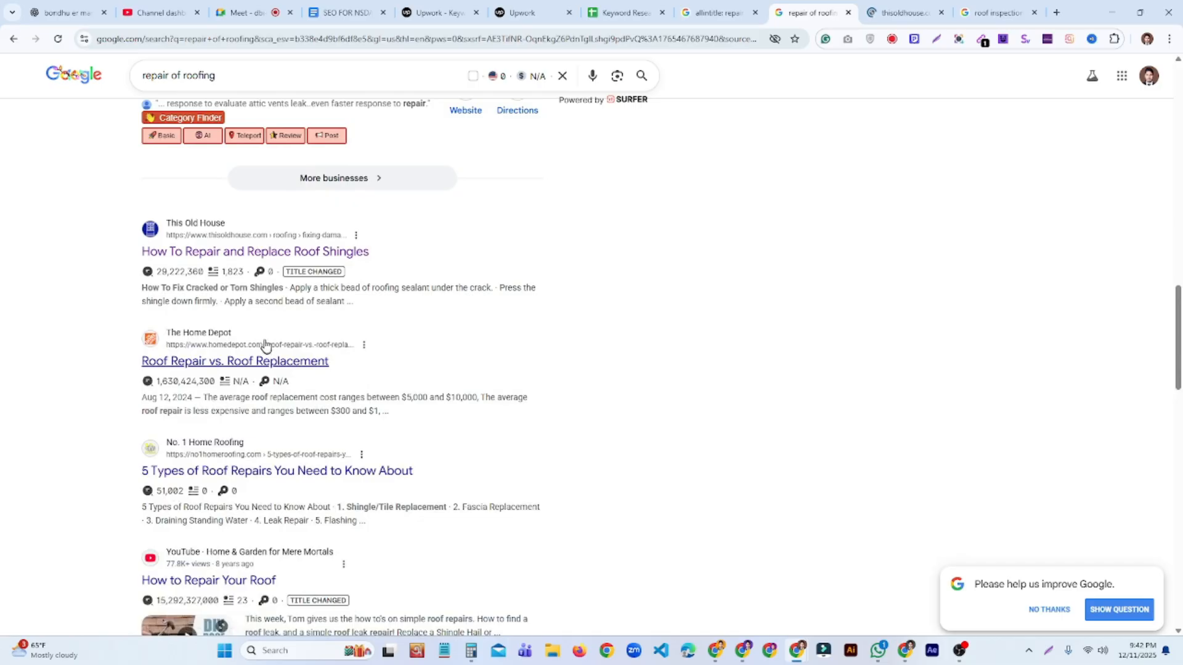
{"action": "right_click", "coordinate": [266, 361]}
{"action": "left_click", "coordinate": [311, 374]}
{"action": "scroll", "coordinate": [239, 369], "scroll_direction": "down", "scroll_amount": 2}
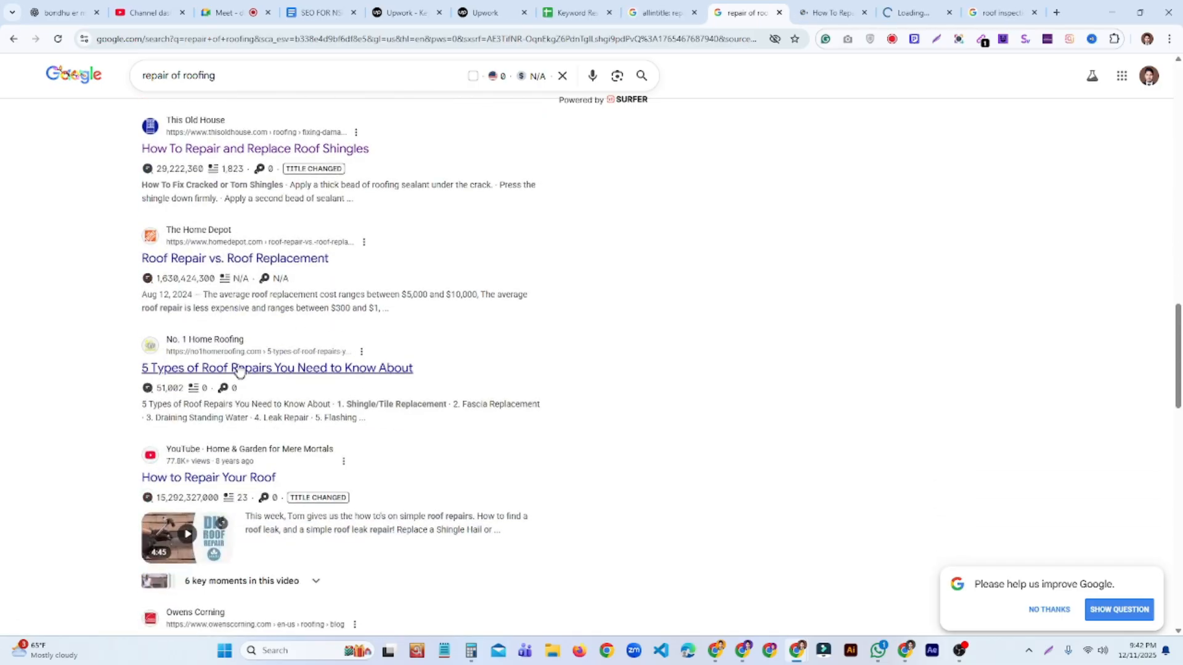
Open the No. 1 Home Roofing and Owens Corning results in new background tabs.
{"action": "right_click", "coordinate": [239, 369]}
{"action": "left_click", "coordinate": [304, 377]}
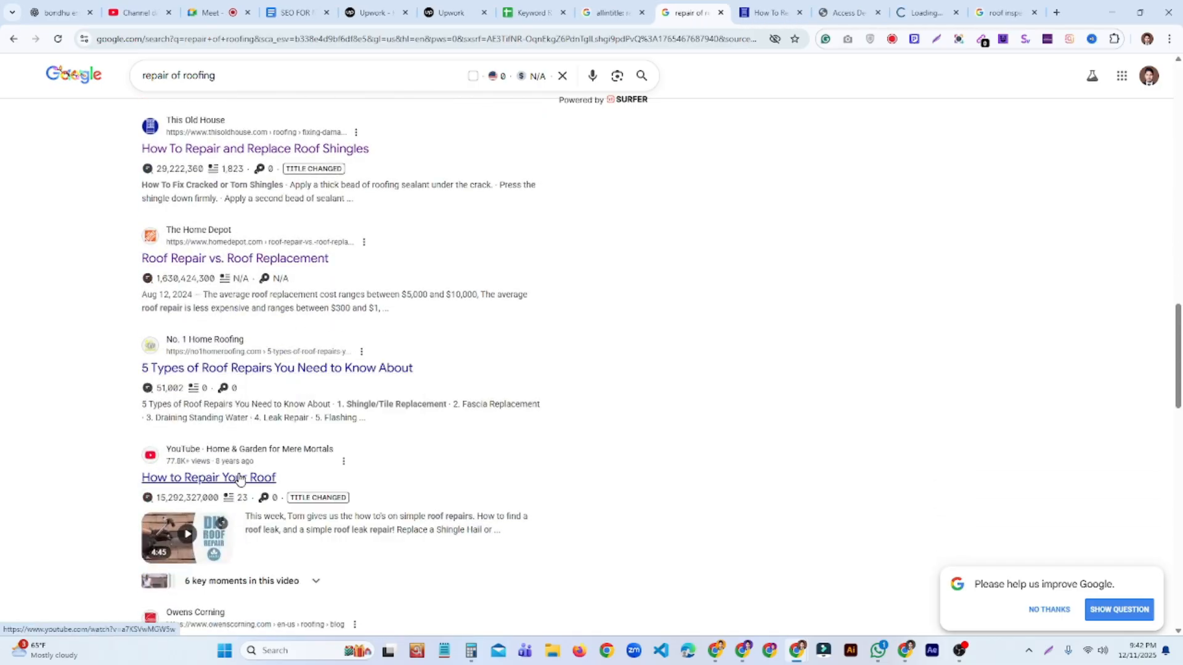
{"action": "scroll", "coordinate": [286, 404], "scroll_direction": "down", "scroll_amount": 4}
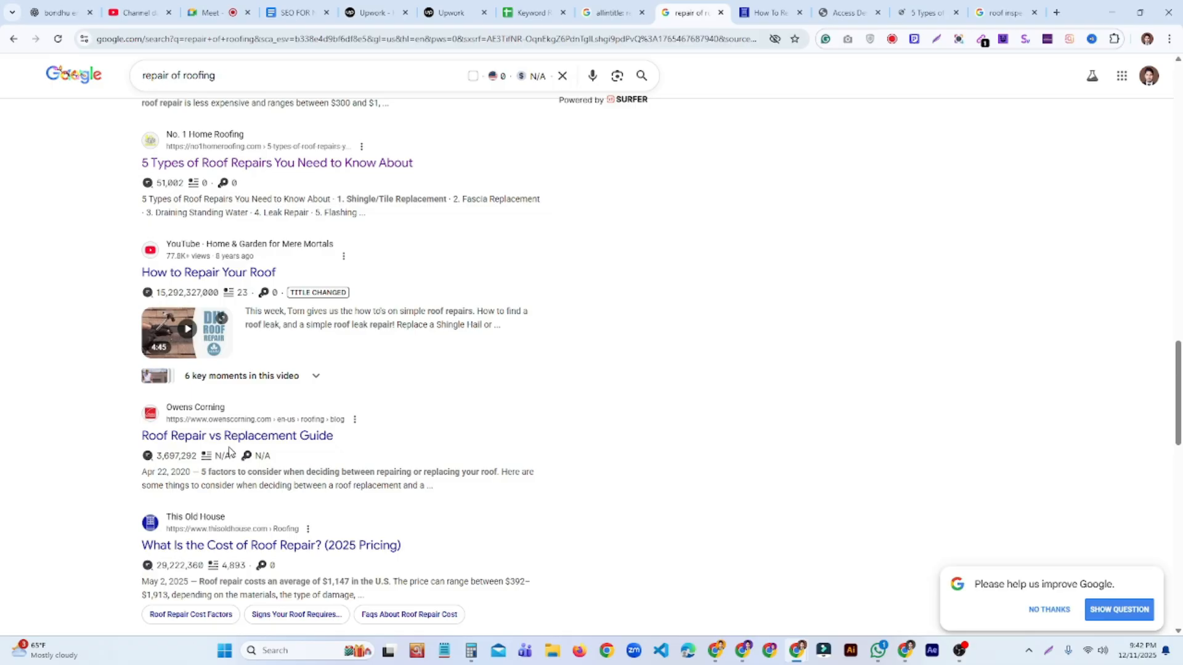
{"action": "right_click", "coordinate": [265, 434]}
{"action": "left_click", "coordinate": [317, 443]}
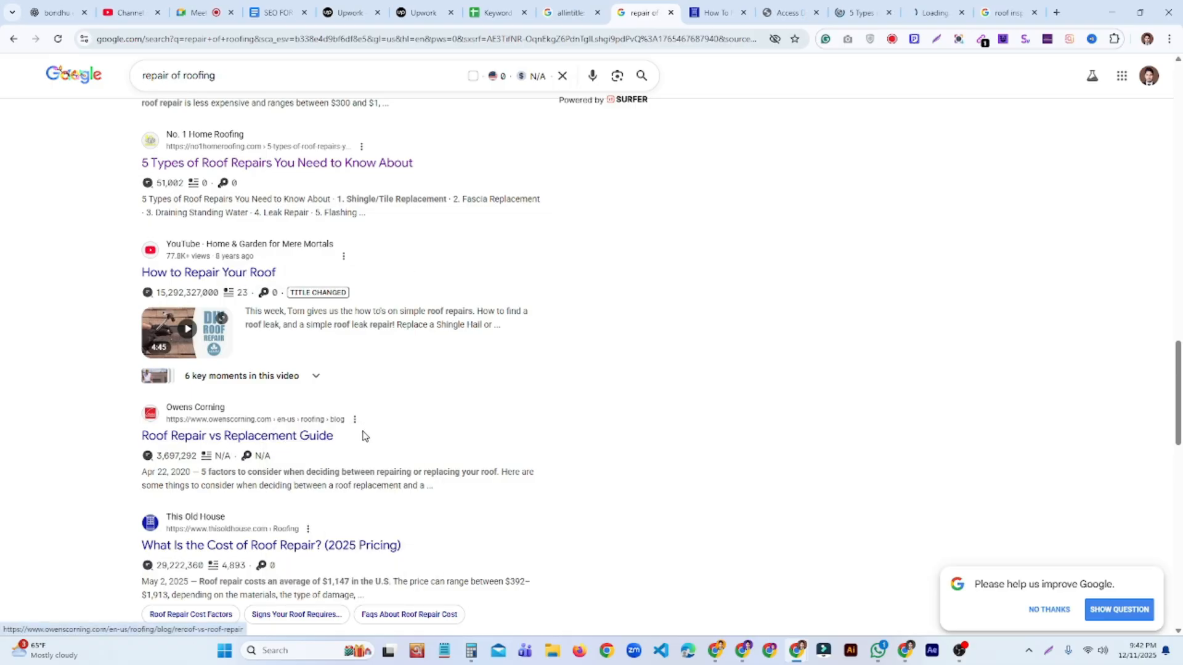
Open This Old House's roof repair cost article and the Lowe's How to Repair a Leaky Roof result in new background tabs.
{"action": "scroll", "coordinate": [360, 436], "scroll_direction": "down", "scroll_amount": 4}
{"action": "right_click", "coordinate": [316, 340]}
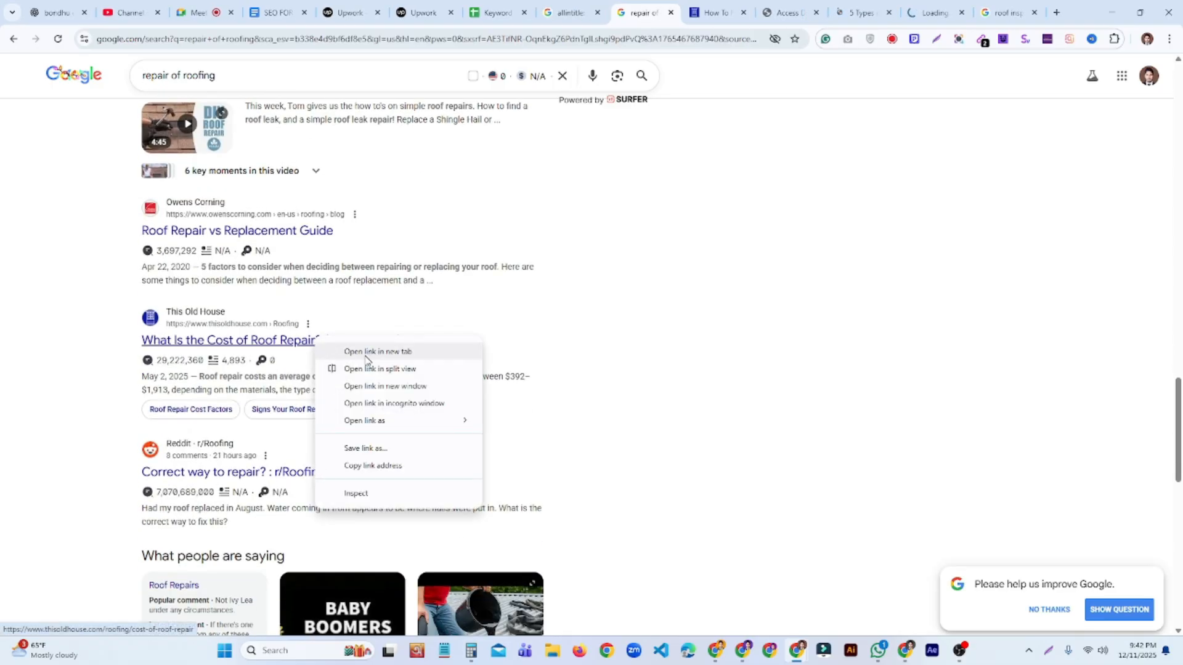
{"action": "left_click", "coordinate": [366, 357]}
{"action": "scroll", "coordinate": [198, 474], "scroll_direction": "down", "scroll_amount": 6}
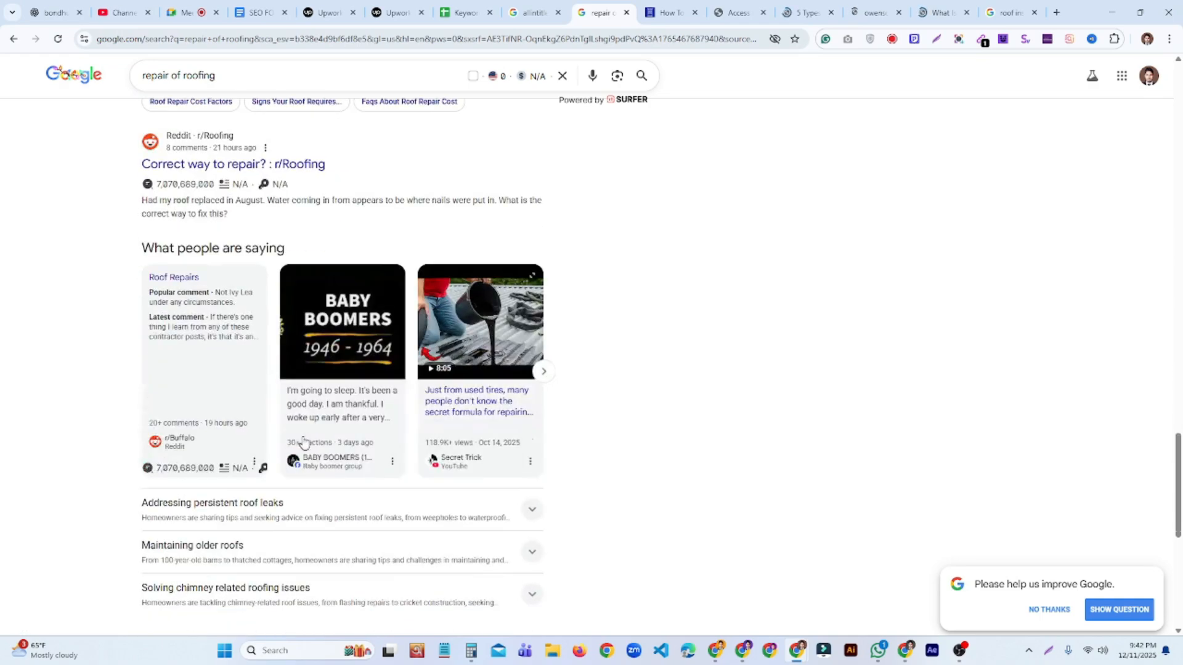
{"action": "scroll", "coordinate": [312, 439], "scroll_direction": "down", "scroll_amount": 5}
{"action": "right_click", "coordinate": [242, 373]}
{"action": "left_click", "coordinate": [325, 384]}
{"action": "scroll", "coordinate": [361, 388], "scroll_direction": "down", "scroll_amount": 3}
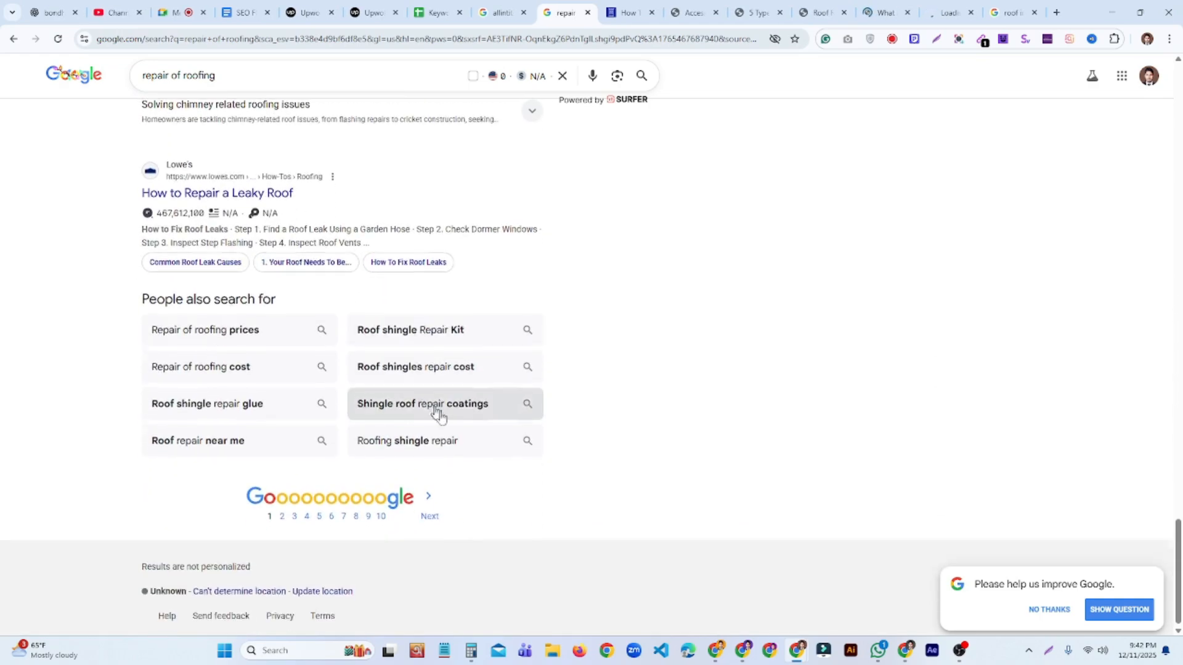
Open the Reddit r/Roofing result Correct way to repair? in a new background tab.
{"action": "scroll", "coordinate": [403, 438], "scroll_direction": "up", "scroll_amount": 11}
{"action": "scroll", "coordinate": [405, 439], "scroll_direction": "up", "scroll_amount": 2}
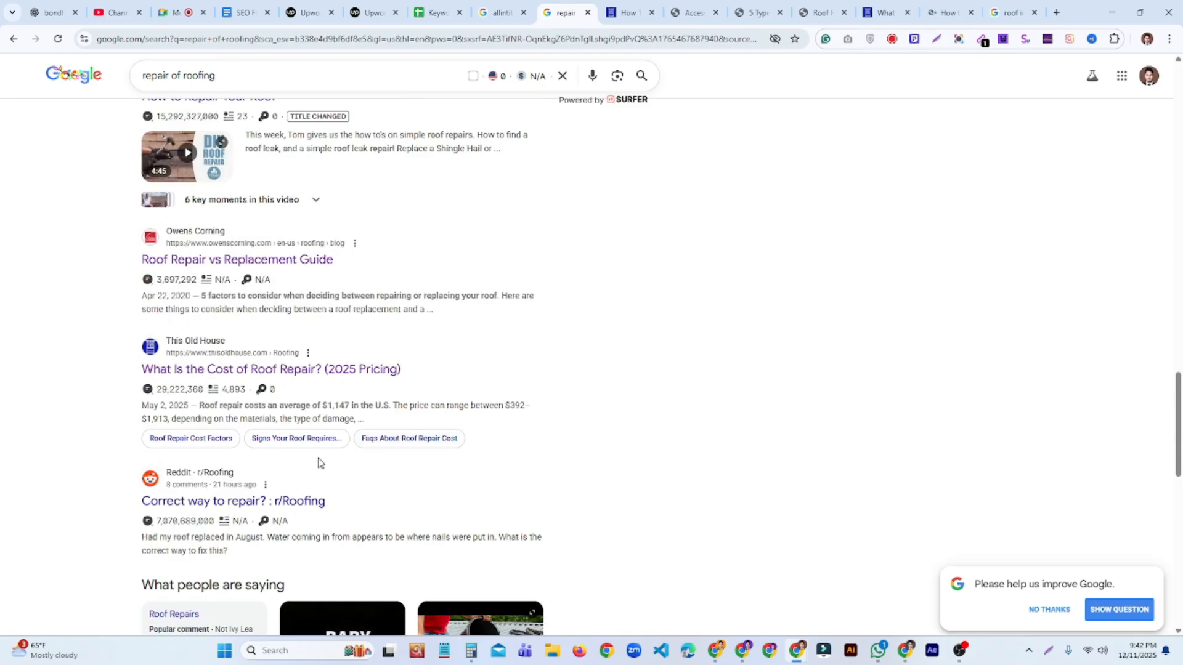
{"action": "right_click", "coordinate": [232, 506]}
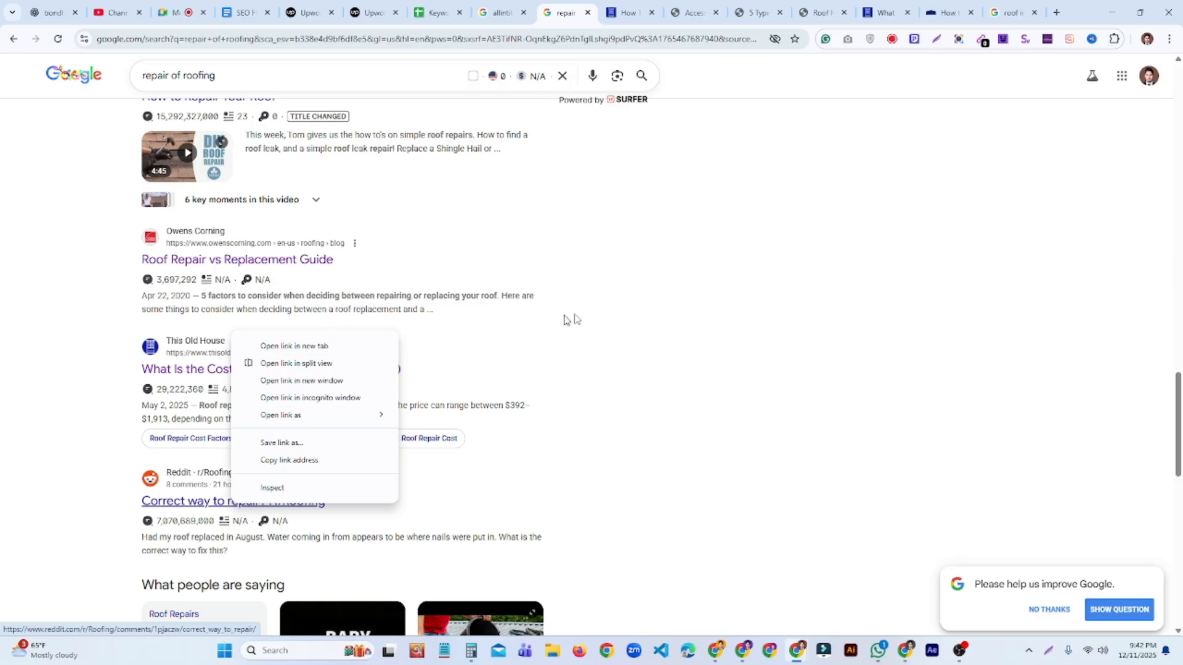
{"action": "left_click", "coordinate": [351, 349]}
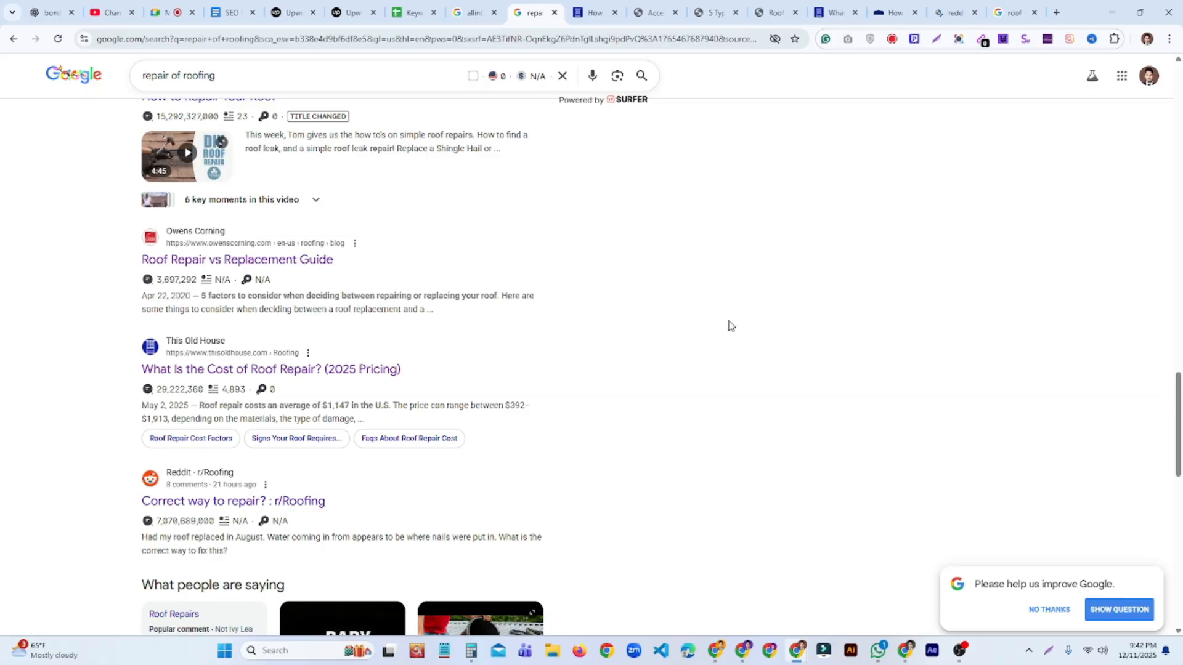
Review the whole first results page for repair of roofing, comparing the videos, businesses and website listings.
{"action": "scroll", "coordinate": [728, 317], "scroll_direction": "up", "scroll_amount": 15}
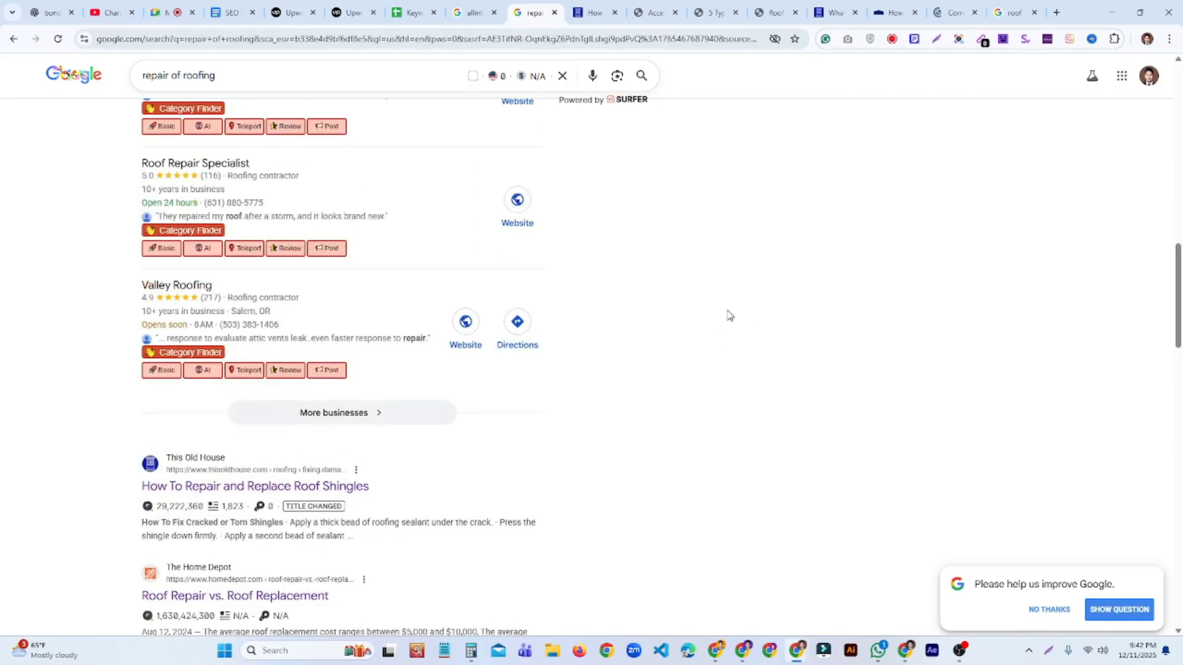
{"action": "scroll", "coordinate": [728, 314], "scroll_direction": "up", "scroll_amount": 6}
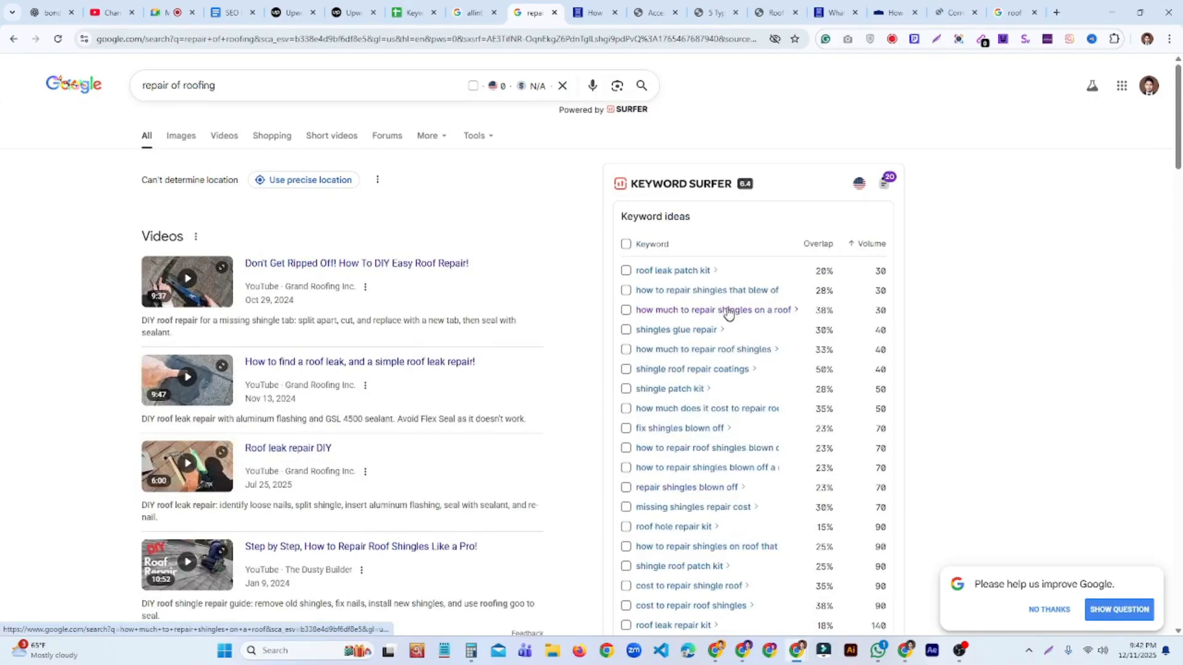
{"action": "scroll", "coordinate": [409, 341], "scroll_direction": "down", "scroll_amount": 13}
{"action": "scroll", "coordinate": [410, 341], "scroll_direction": "down", "scroll_amount": 5}
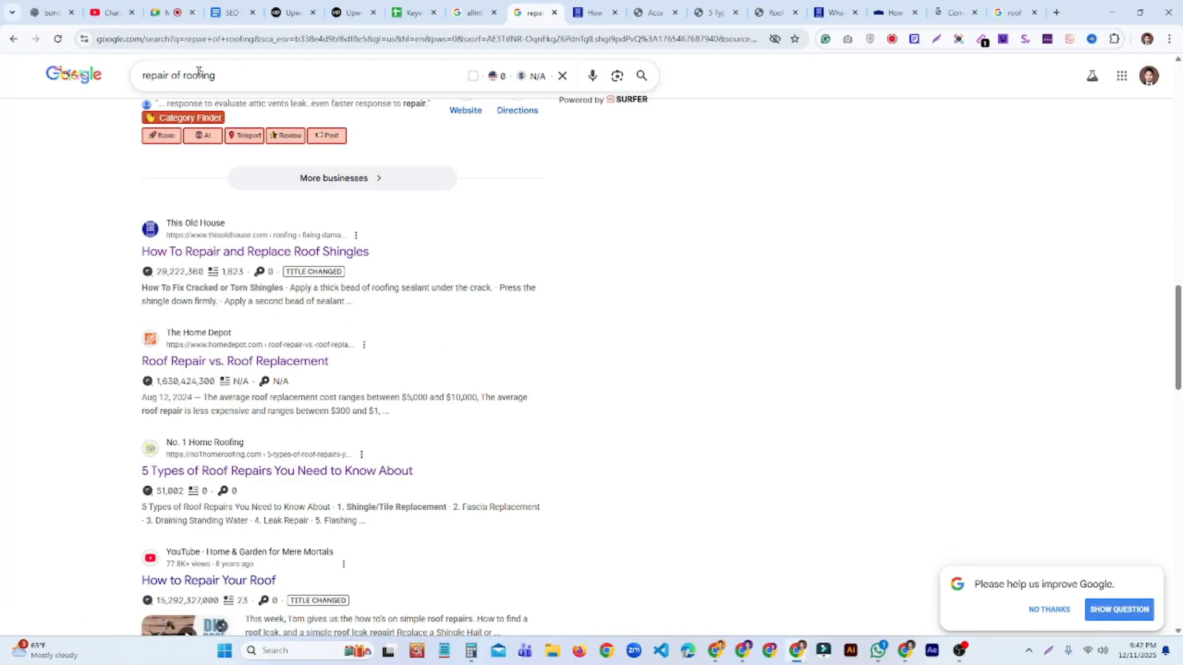
{"action": "left_click_drag", "start_coordinate": [259, 77], "coordinate": [172, 273]}
{"action": "left_click", "coordinate": [70, 279]}
{"action": "left_click_drag", "start_coordinate": [107, 226], "coordinate": [123, 474]}
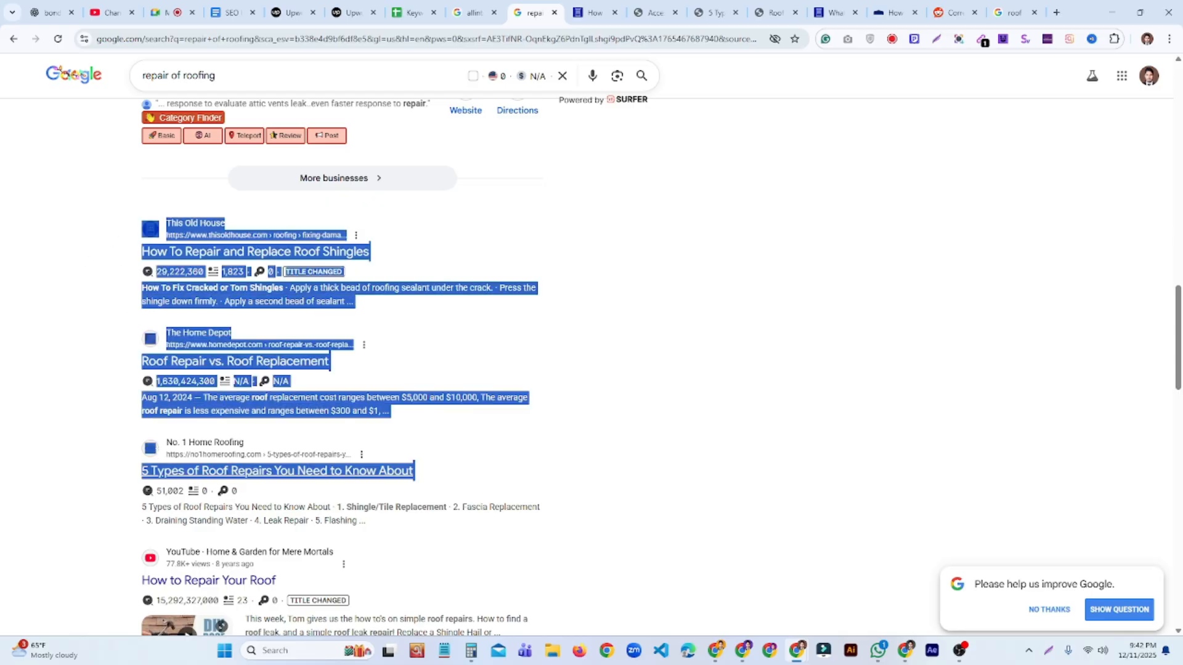
{"action": "left_click", "coordinate": [117, 379]}
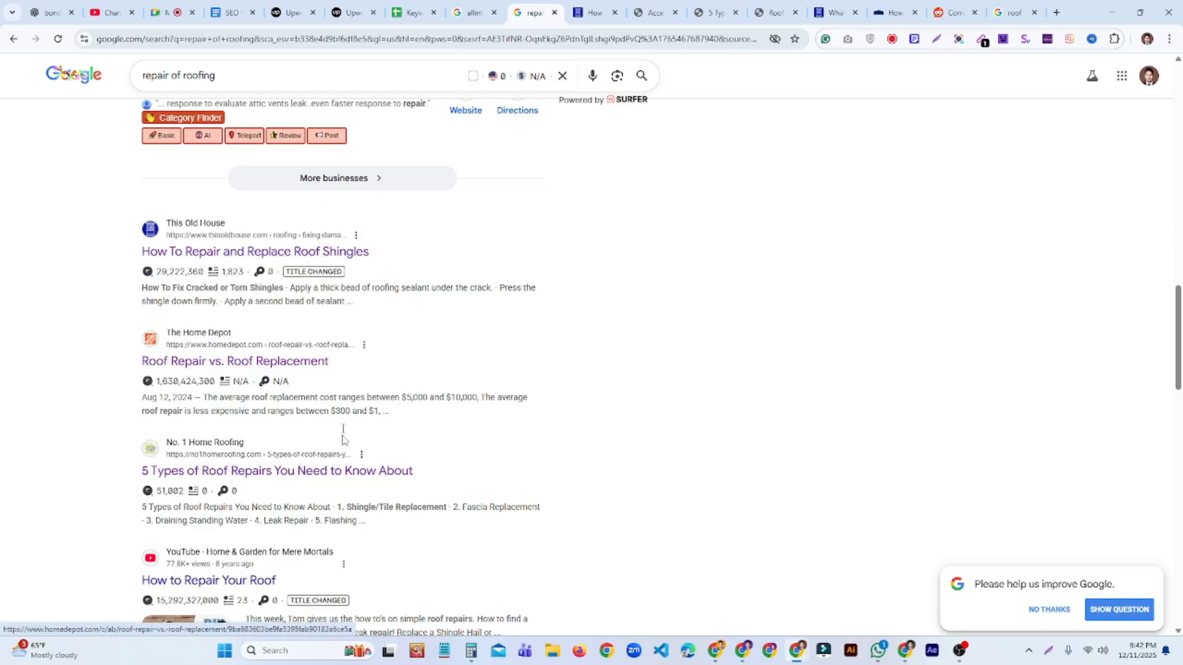
{"action": "scroll", "coordinate": [317, 431], "scroll_direction": "down", "scroll_amount": 3}
{"action": "scroll", "coordinate": [315, 403], "scroll_direction": "down", "scroll_amount": 16}
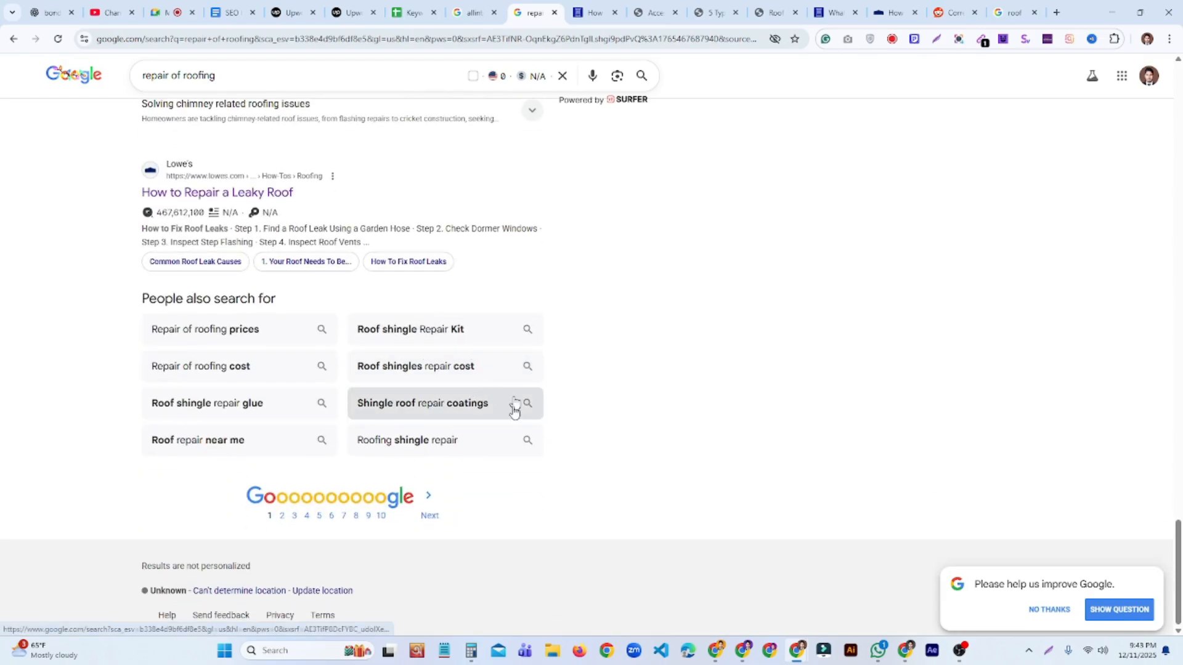
Go to the second page of results for repair of roofing and look through its website listings.
{"action": "left_click", "coordinate": [430, 521]}
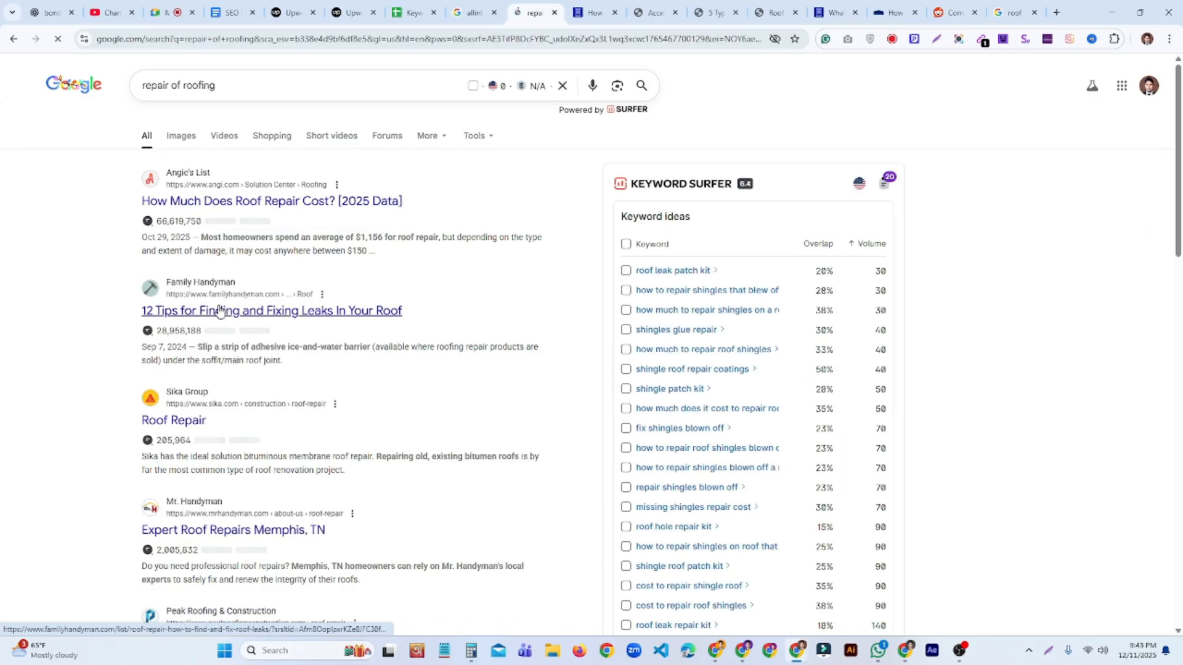
{"action": "scroll", "coordinate": [185, 315], "scroll_direction": "down", "scroll_amount": 2}
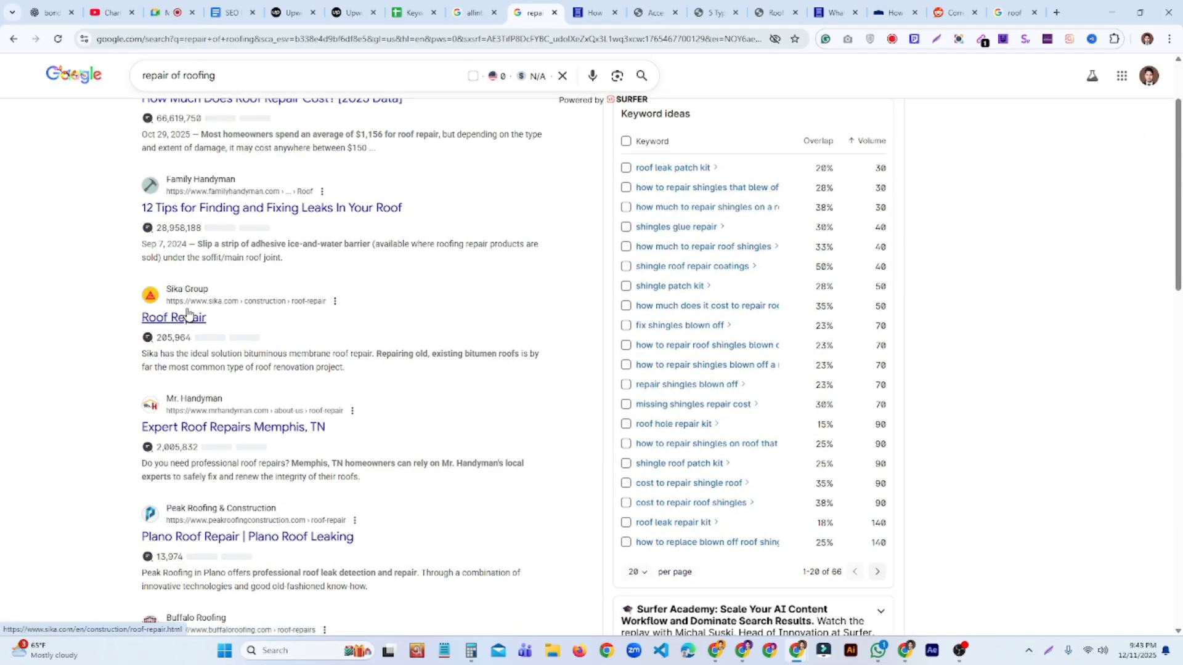
{"action": "scroll", "coordinate": [209, 308], "scroll_direction": "down", "scroll_amount": 8}
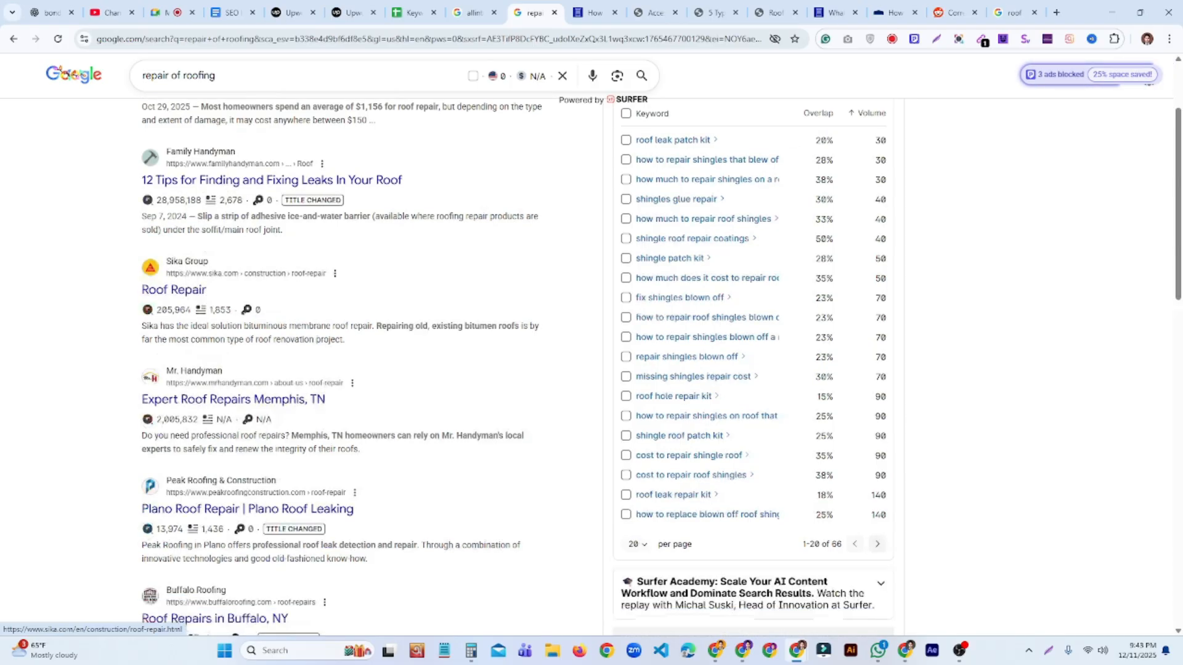
{"action": "scroll", "coordinate": [219, 249], "scroll_direction": "down", "scroll_amount": 6}
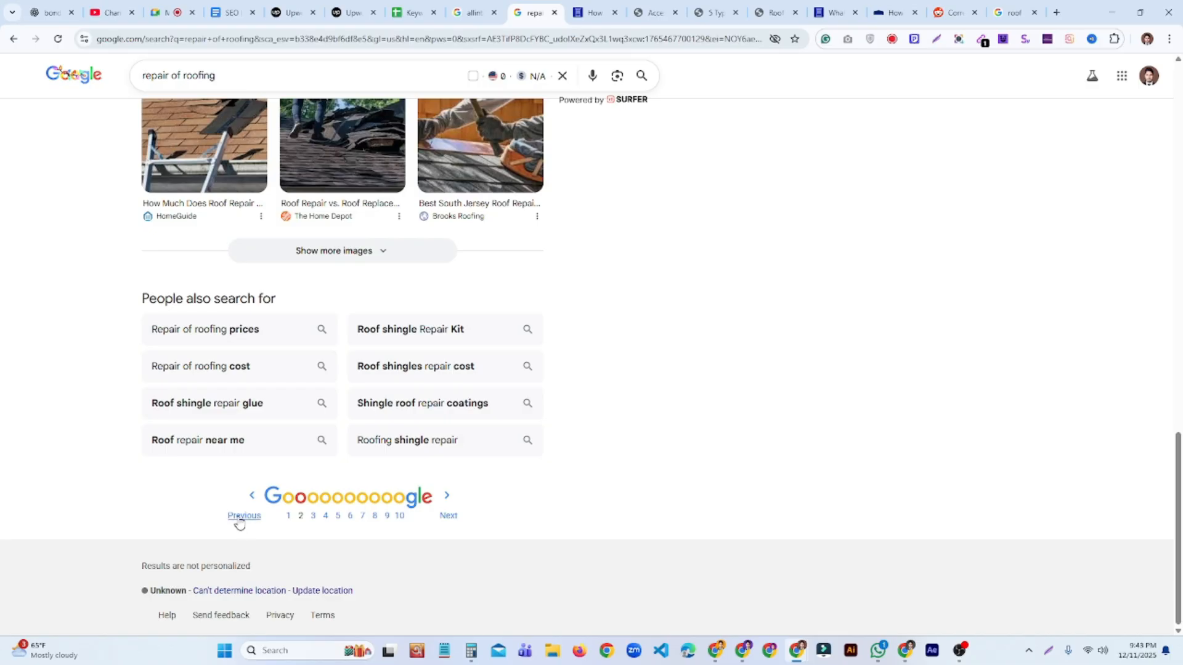
Return to the first results page and find the website listings below the businesses.
{"action": "left_click", "coordinate": [485, 515]}
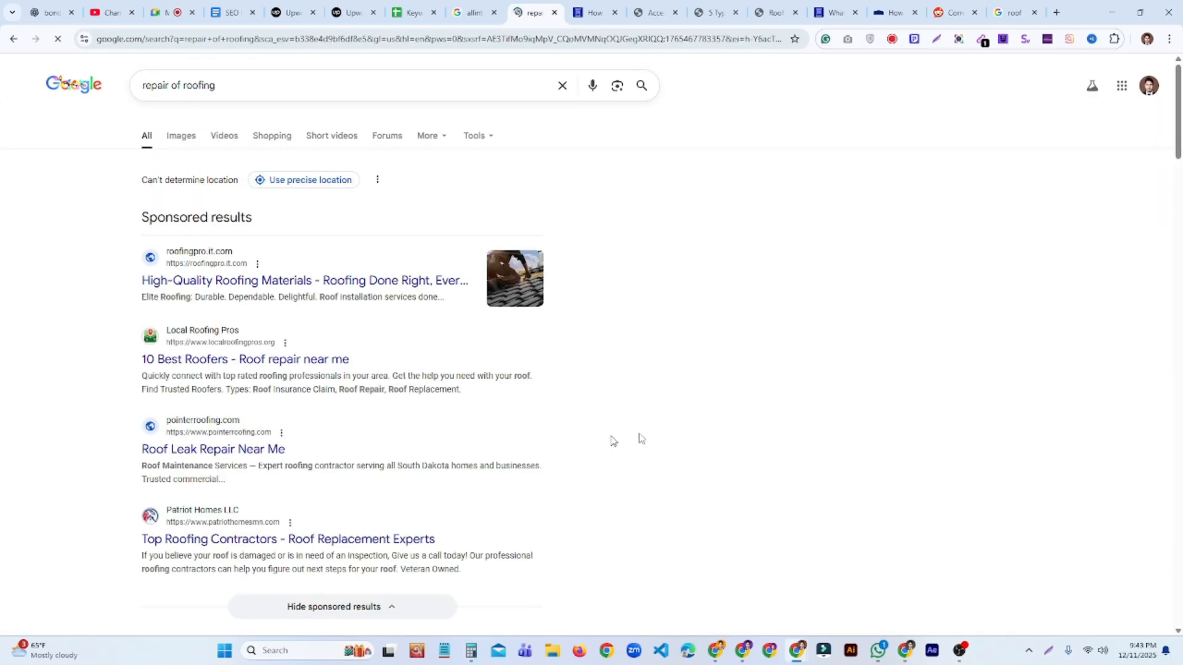
{"action": "scroll", "coordinate": [643, 425], "scroll_direction": "down", "scroll_amount": 2}
{"action": "scroll", "coordinate": [634, 419], "scroll_direction": "down", "scroll_amount": 10}
{"action": "scroll", "coordinate": [218, 390], "scroll_direction": "down", "scroll_amount": 3}
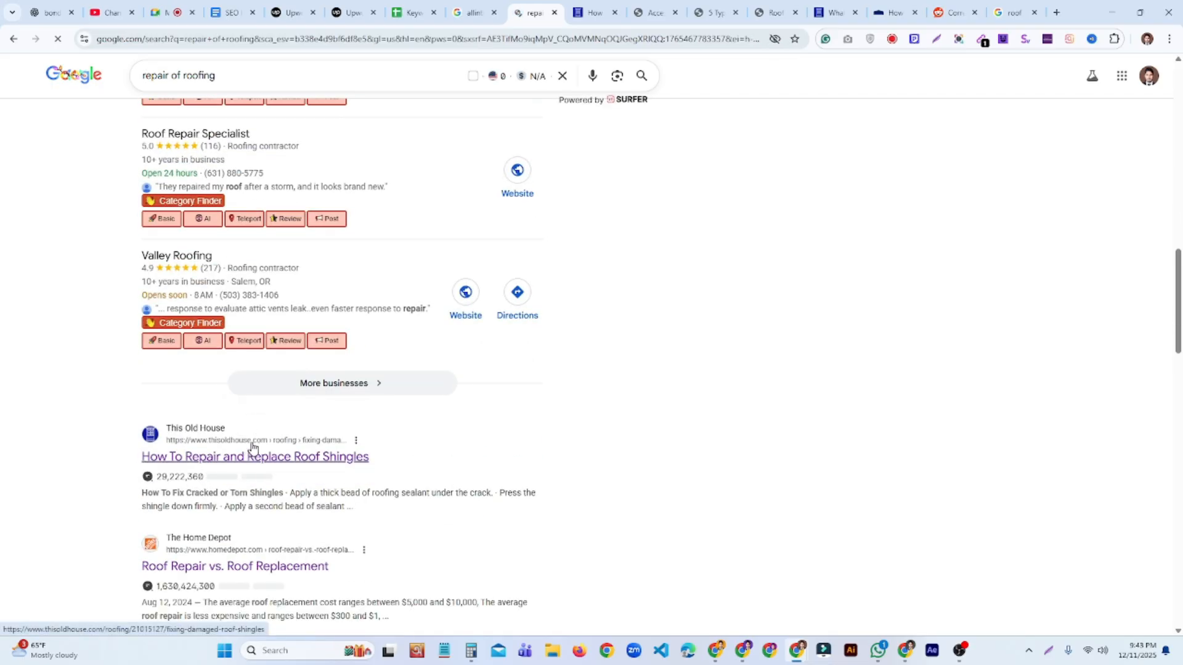
{"action": "scroll", "coordinate": [301, 438], "scroll_direction": "down", "scroll_amount": 2}
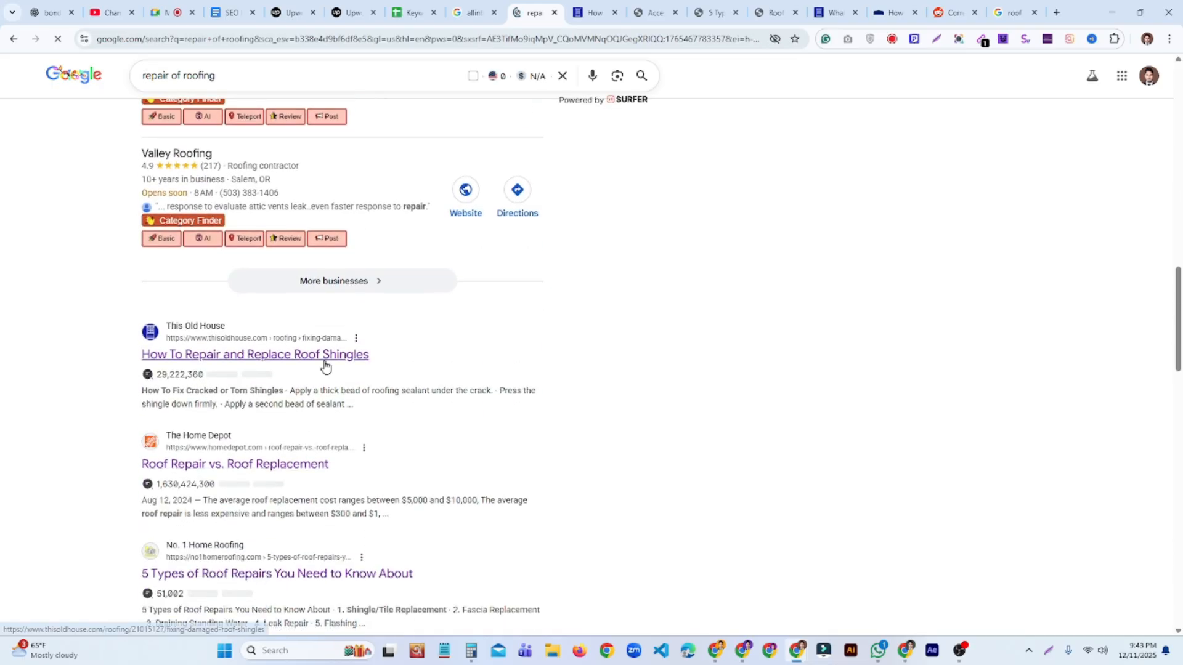
{"action": "scroll", "coordinate": [492, 387], "scroll_direction": "down", "scroll_amount": 2}
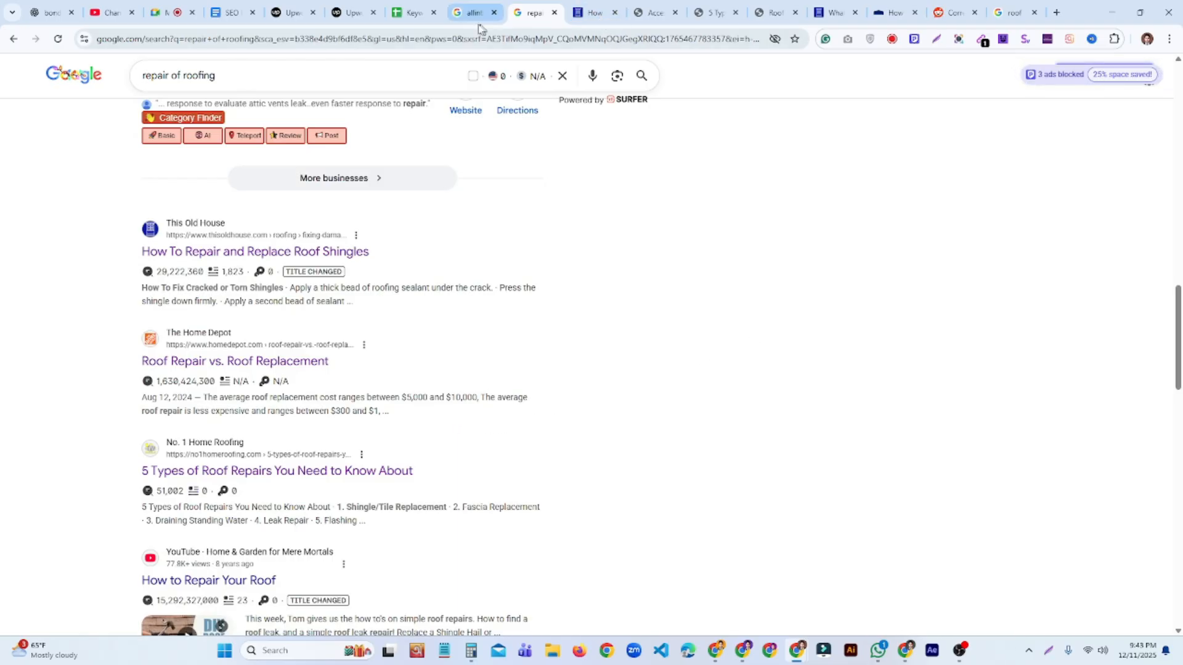
Switch to the Keyword Research For Roofing Service spreadsheet and open its Competitor Analysis sheet.
{"action": "left_click", "coordinate": [412, 13]}
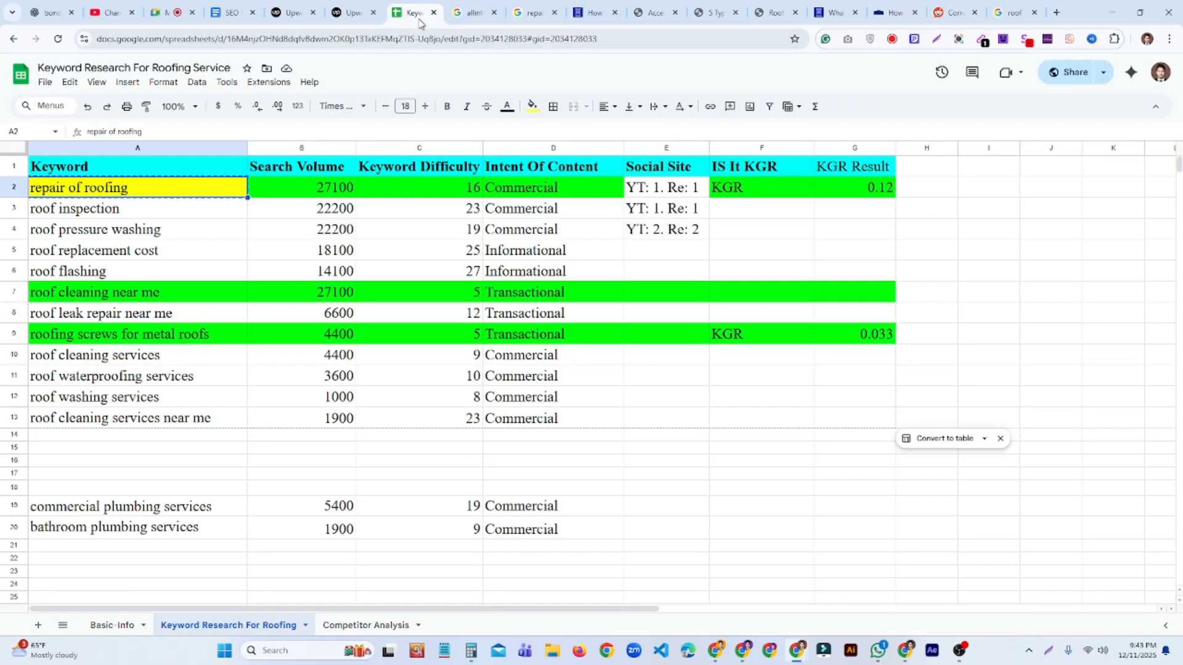
{"action": "left_click", "coordinate": [365, 625]}
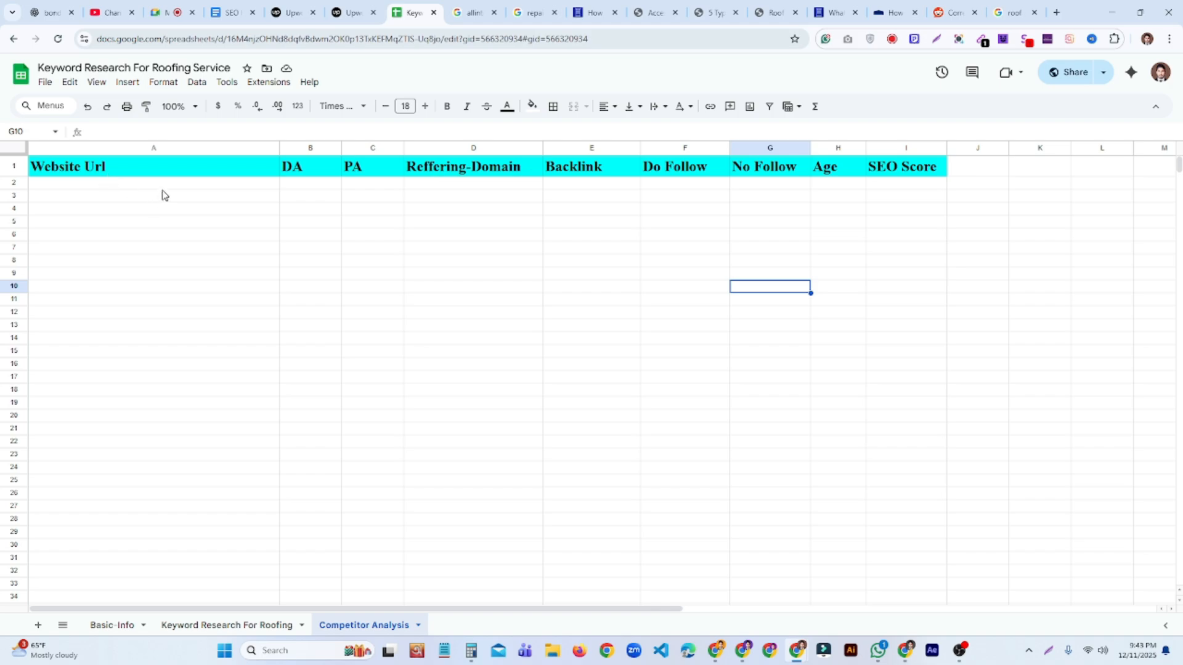
{"action": "left_click", "coordinate": [163, 195]}
{"action": "left_click", "coordinate": [500, 301]}
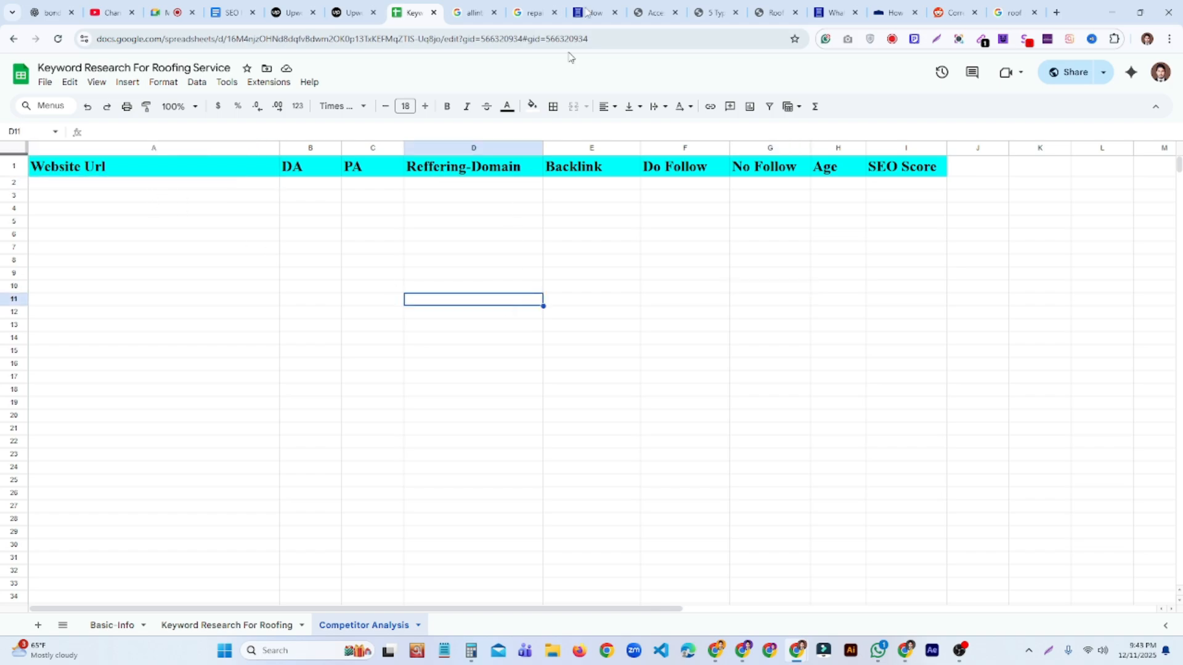
Copy the URL of the This Old House roof shingles article into cell A2 under Website Url.
{"action": "left_click", "coordinate": [595, 13]}
{"action": "left_click", "coordinate": [470, 41]}
{"action": "key", "text": "ctrl+c"}
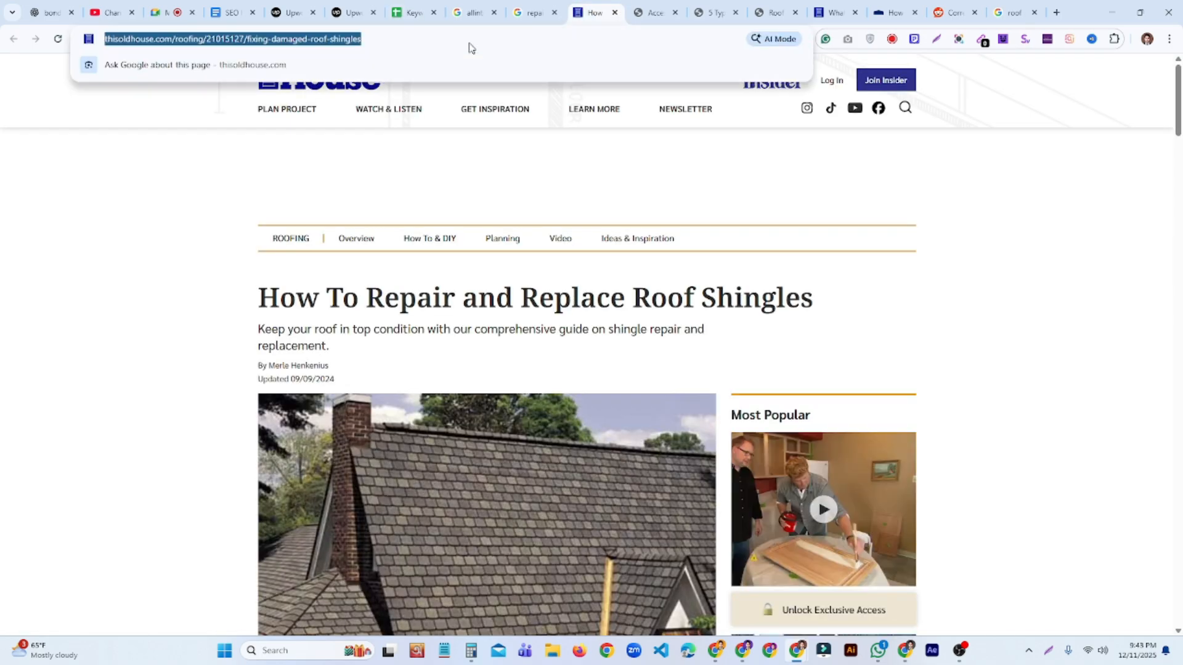
{"action": "left_click", "coordinate": [412, 13]}
{"action": "left_click", "coordinate": [204, 186]}
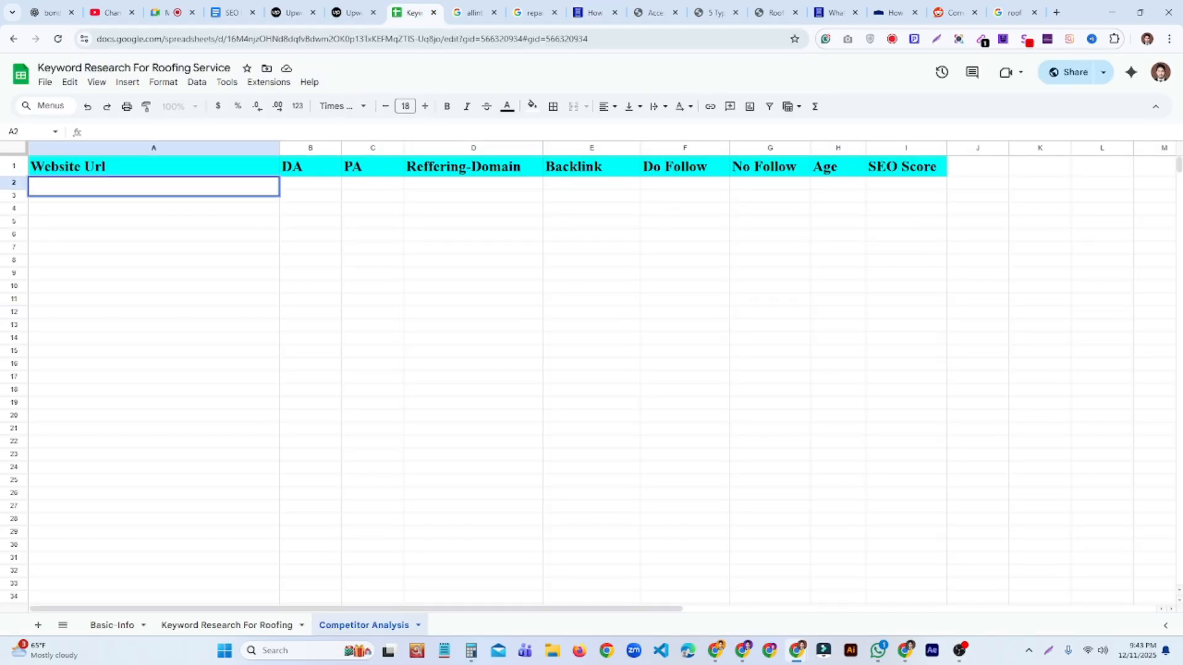
{"action": "key", "text": "ctrl+v"}
{"action": "left_click", "coordinate": [376, 301]}
{"action": "left_click", "coordinate": [321, 193]}
{"action": "left_click", "coordinate": [367, 281]}
{"action": "mouse_move", "coordinate": [259, 189]}
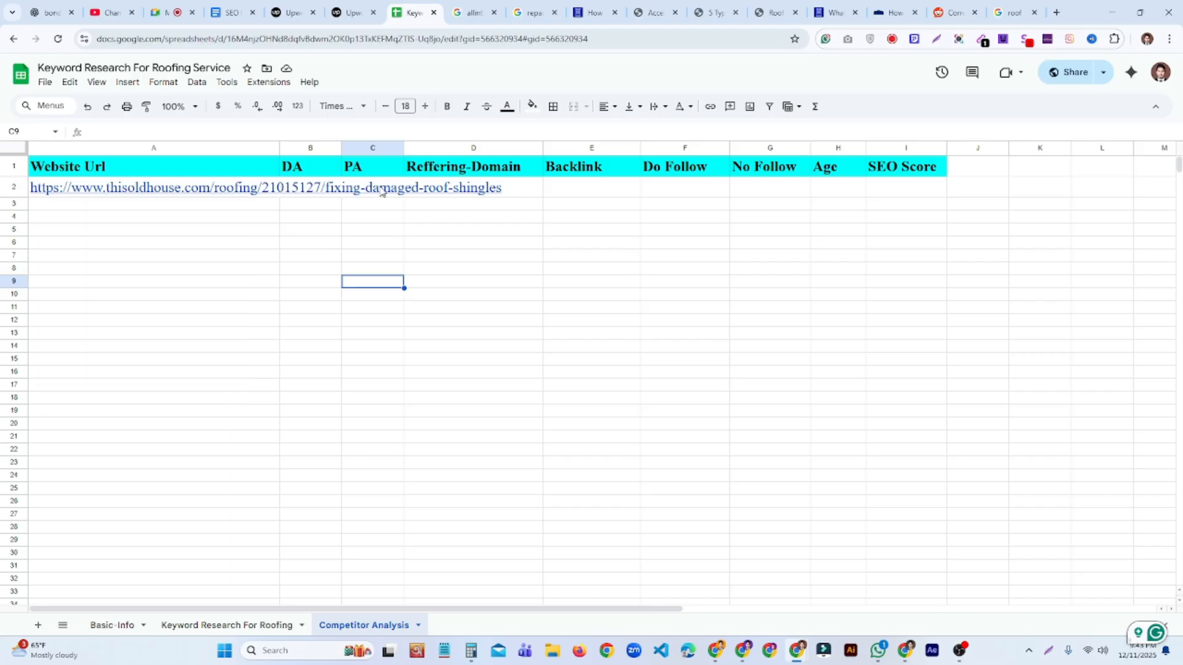
{"action": "left_click", "coordinate": [345, 228]}
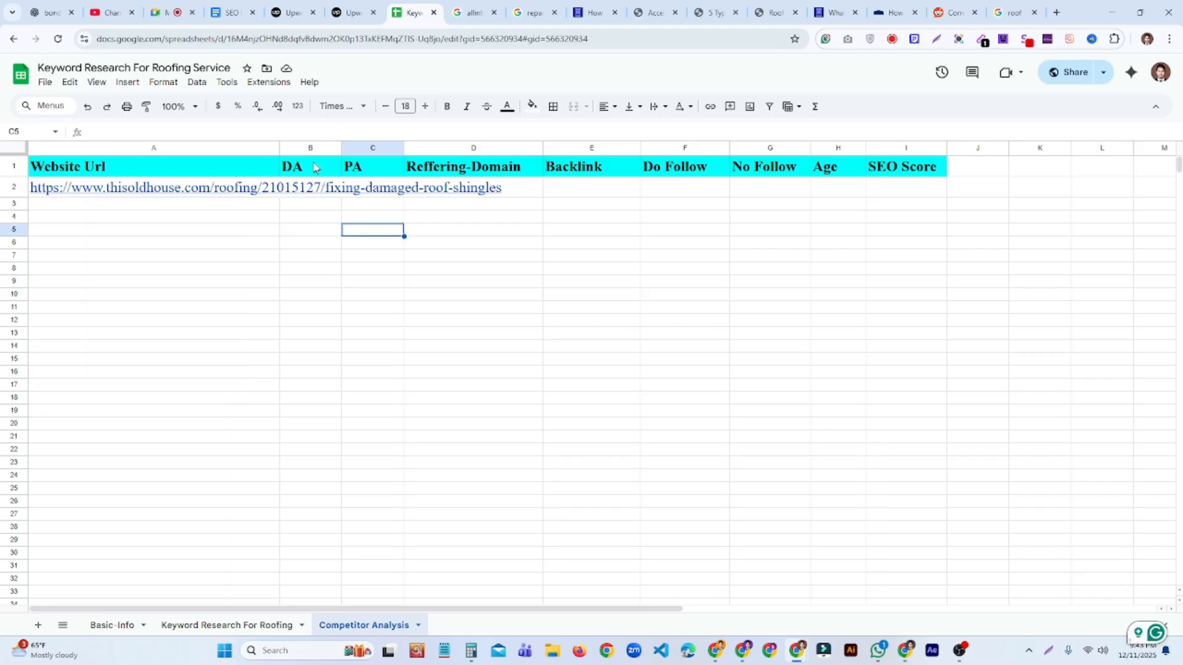
Enter a blank space in cell B2 to stop the URL in A2 from spilling over the neighbouring columns.
{"action": "mouse_move", "coordinate": [264, 193]}
{"action": "left_click", "coordinate": [323, 194]}
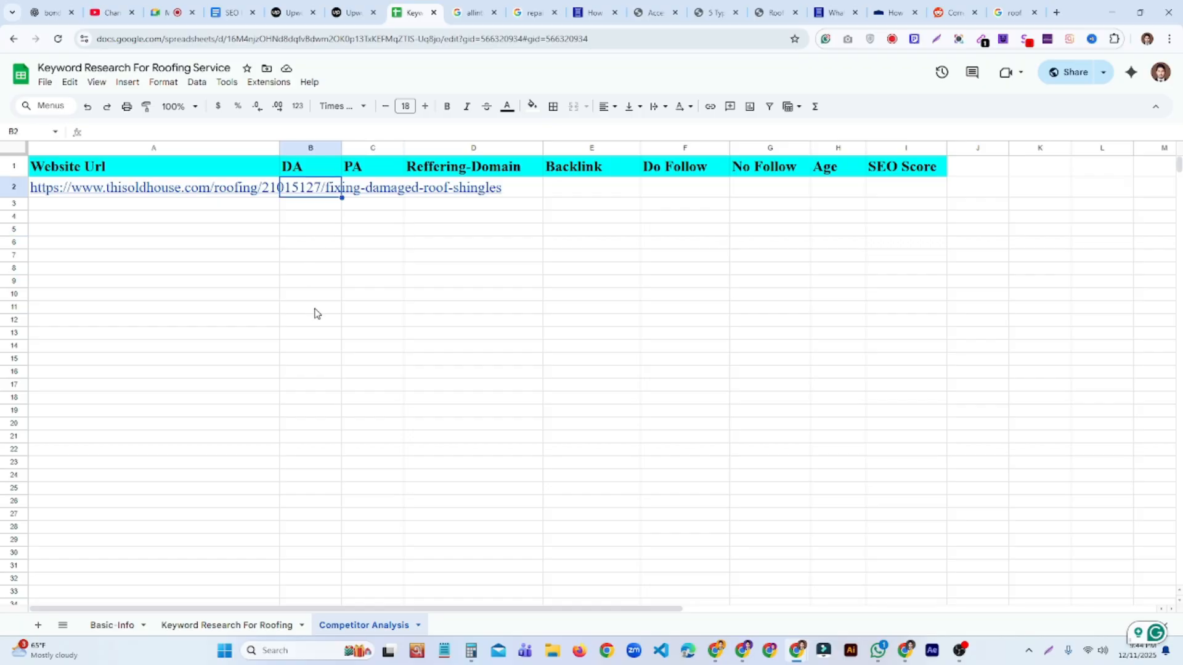
{"action": "key", "text": "Return"}
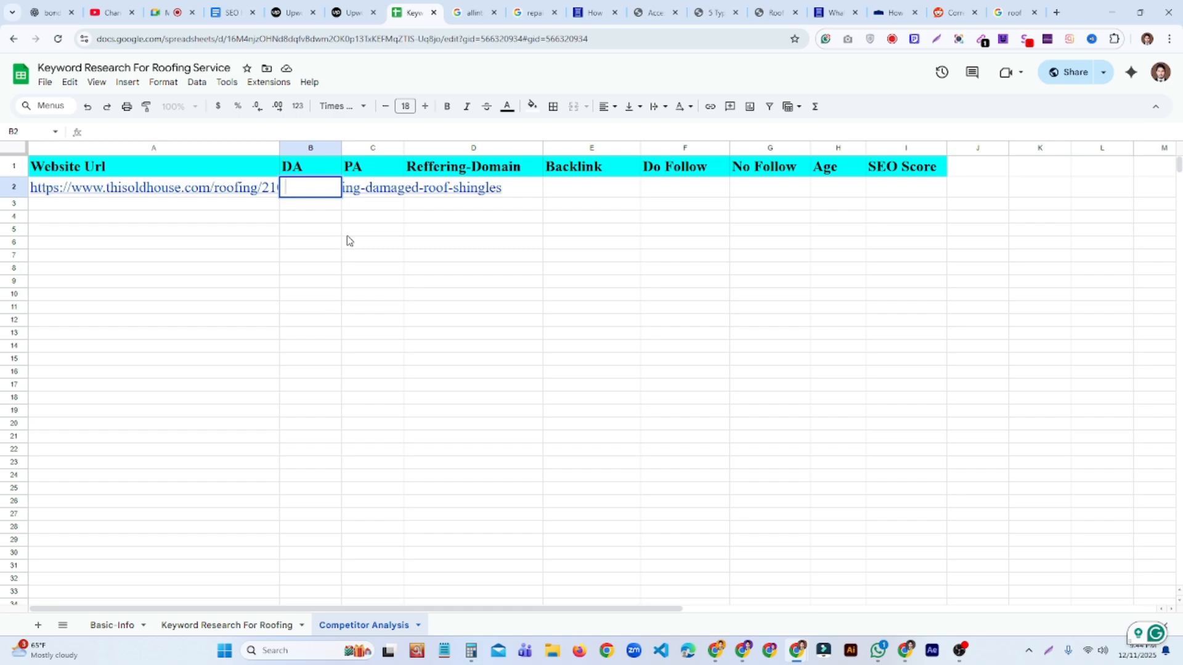
{"action": "key", "text": "Return"}
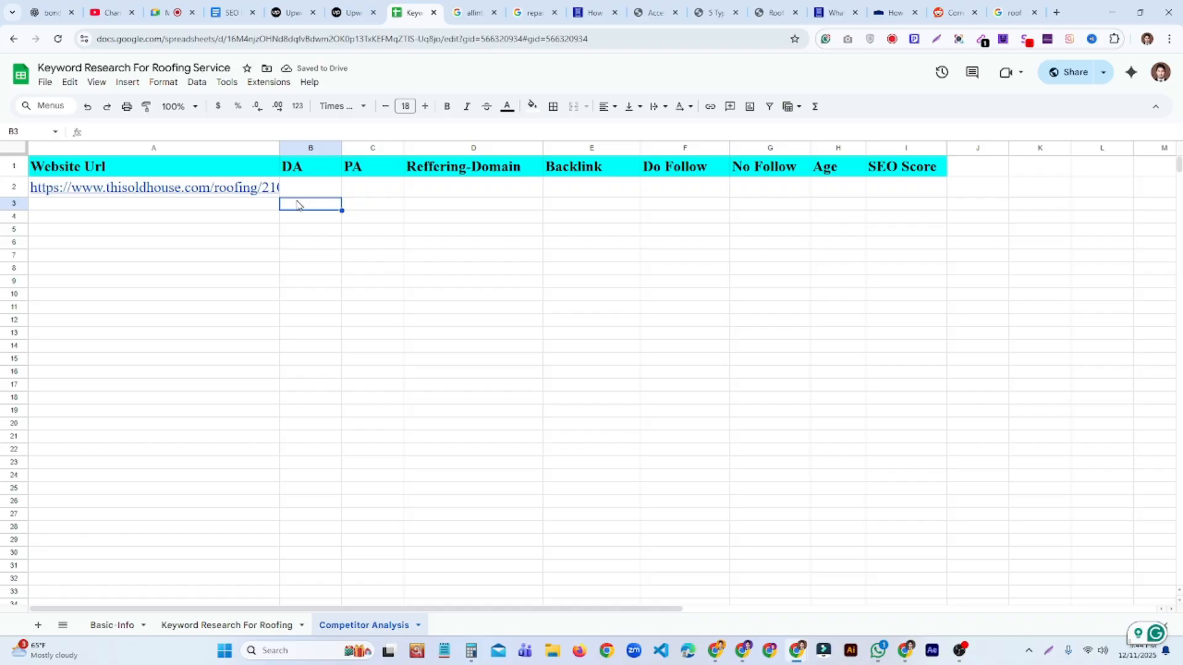
{"action": "left_click", "coordinate": [264, 191]}
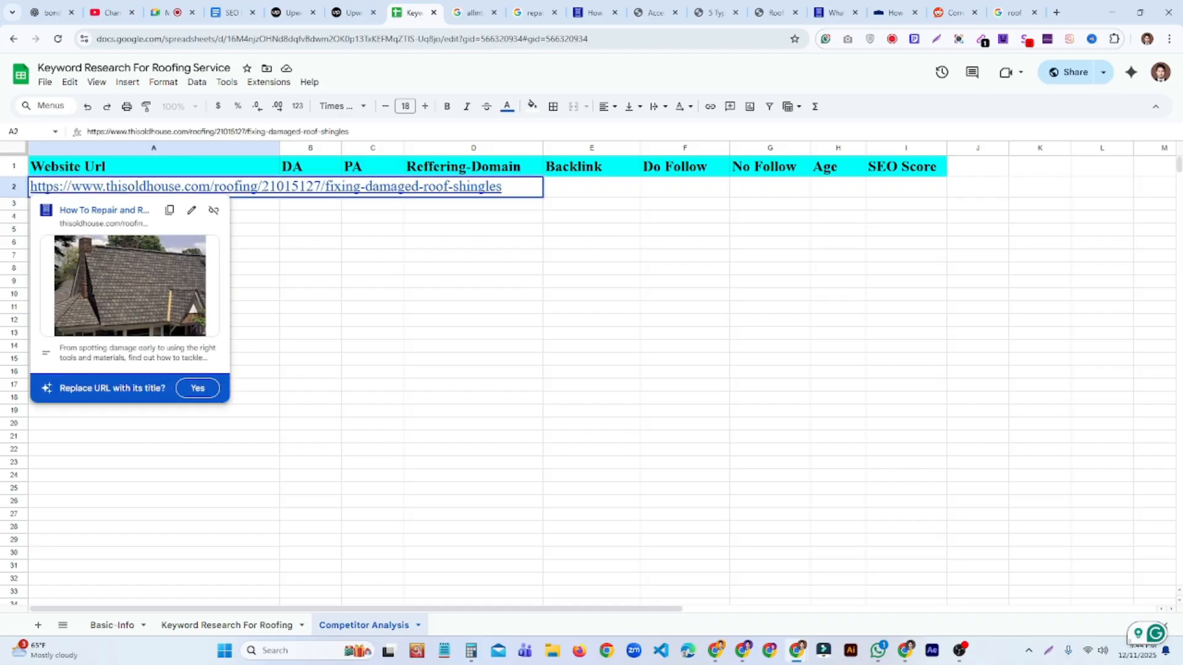
{"action": "key", "text": "ctrl+a"}
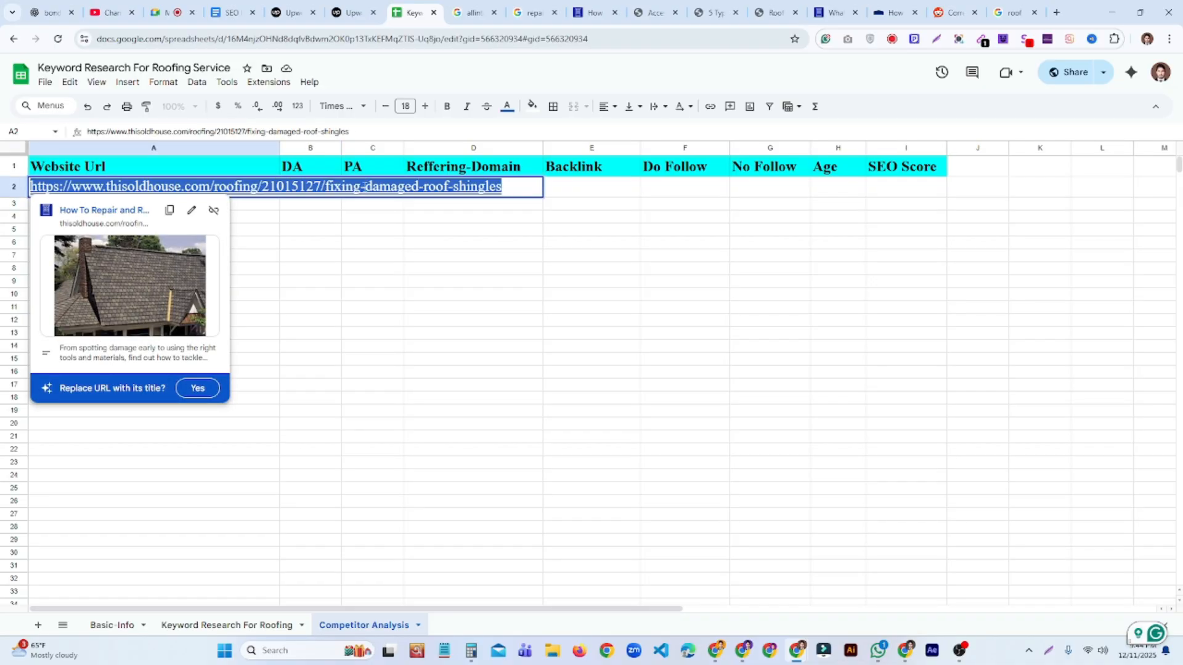
{"action": "left_click", "coordinate": [369, 272]}
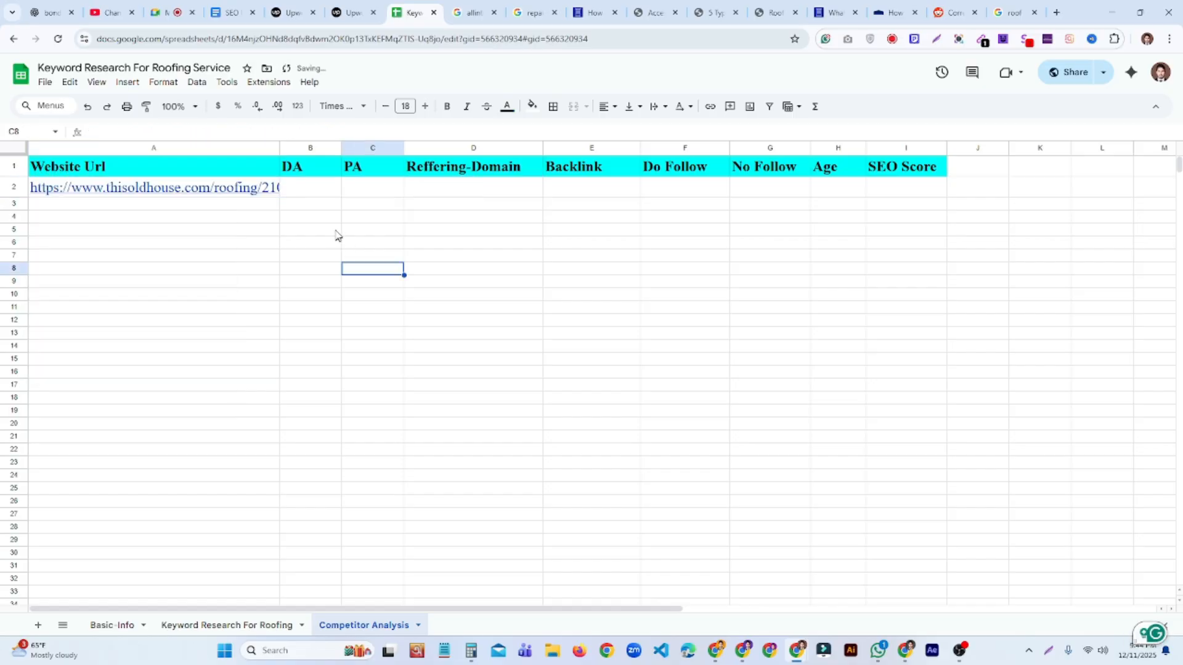
Fill the blank space from cell B2 down column B so URLs in column A do not spill over.
{"action": "left_click", "coordinate": [317, 195]}
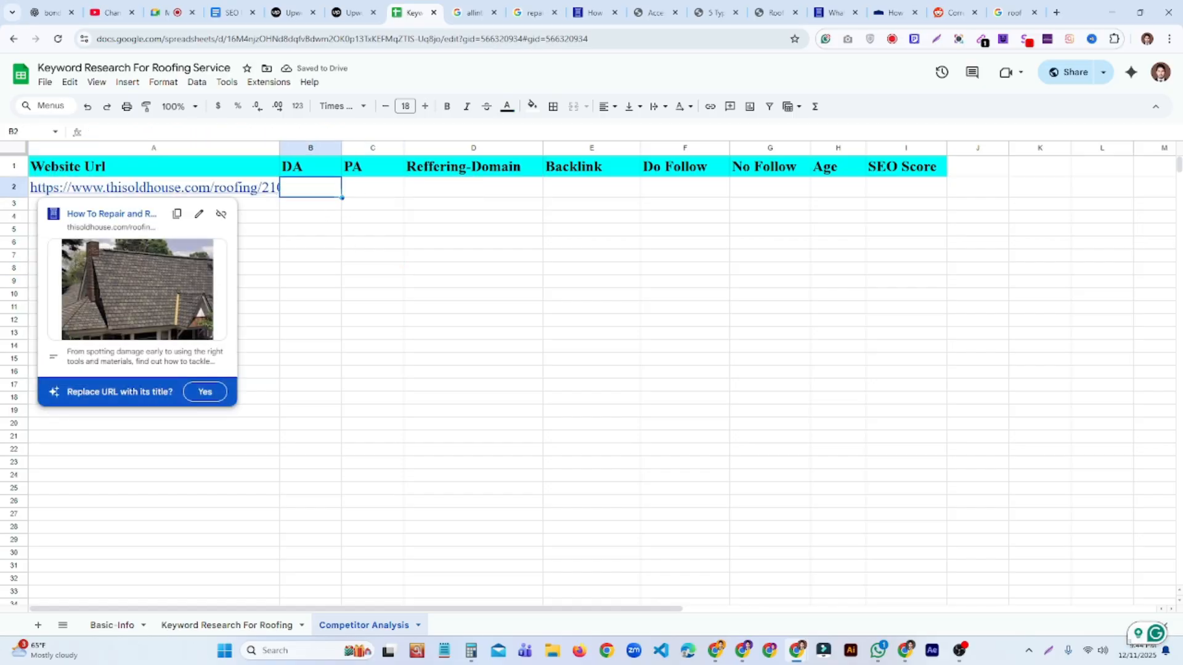
{"action": "left_click", "coordinate": [377, 255]}
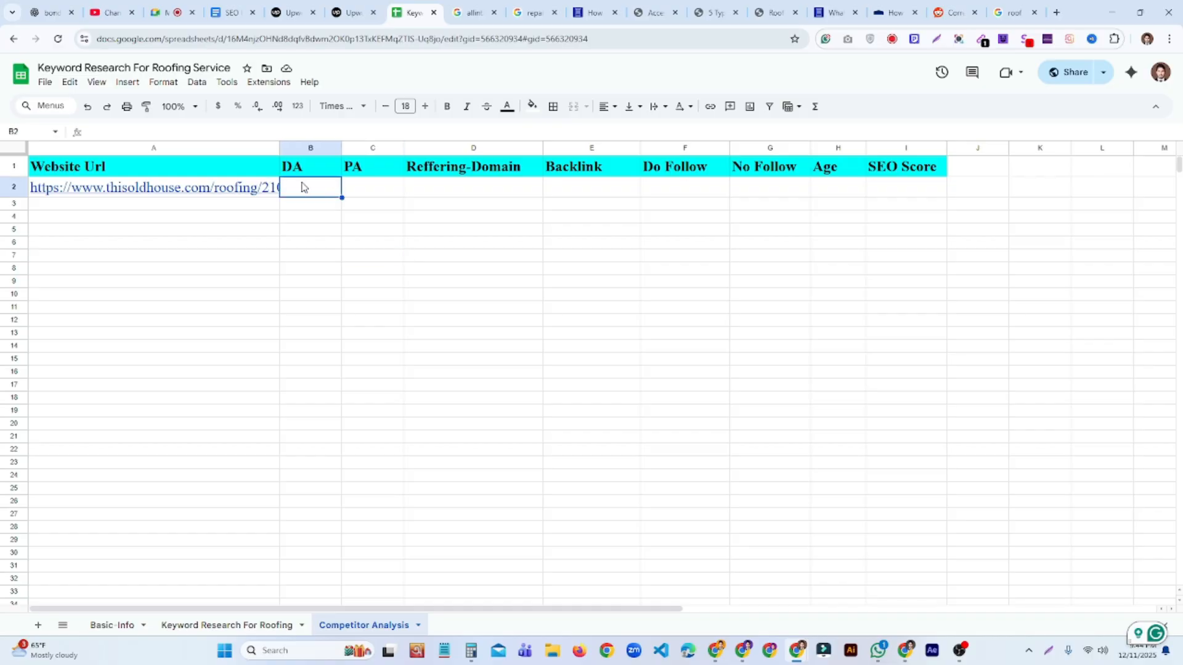
{"action": "left_click_drag", "start_coordinate": [341, 197], "coordinate": [378, 551]}
{"action": "left_click", "coordinate": [450, 401]}
{"action": "scroll", "coordinate": [370, 348], "scroll_direction": "up", "scroll_amount": 5}
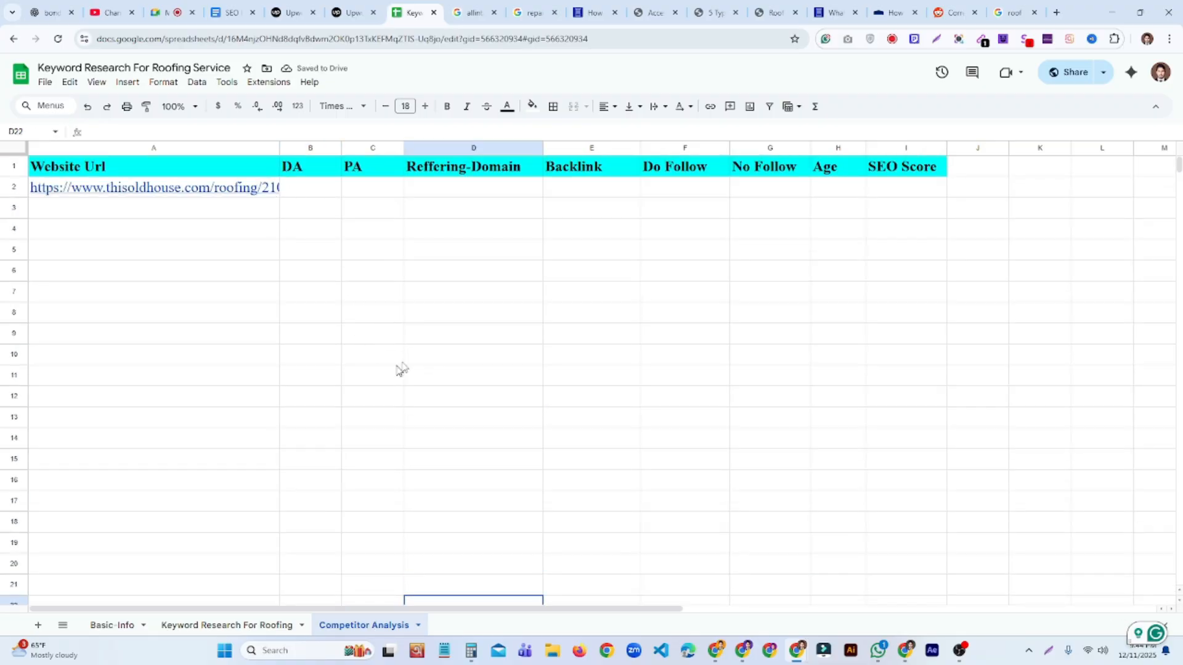
Close the This Old House shingles article and copy the Home Depot roof-repair-vs.-roof-replacement page's URL into cell A3.
{"action": "left_click", "coordinate": [598, 13]}
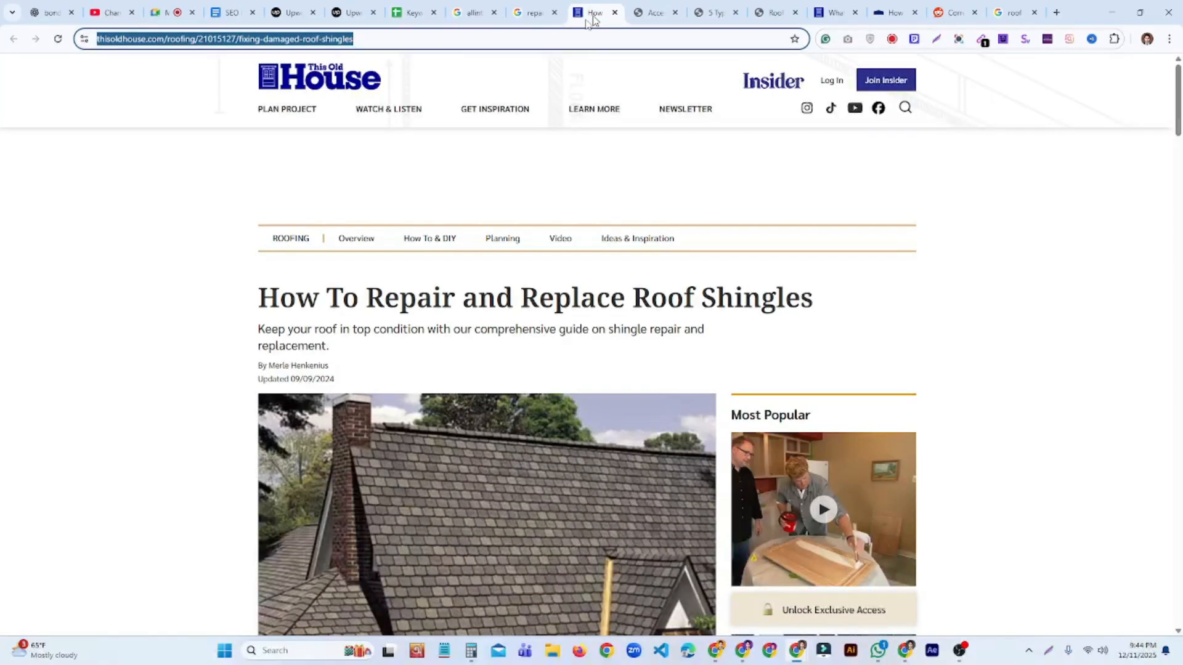
{"action": "left_click", "coordinate": [614, 13]}
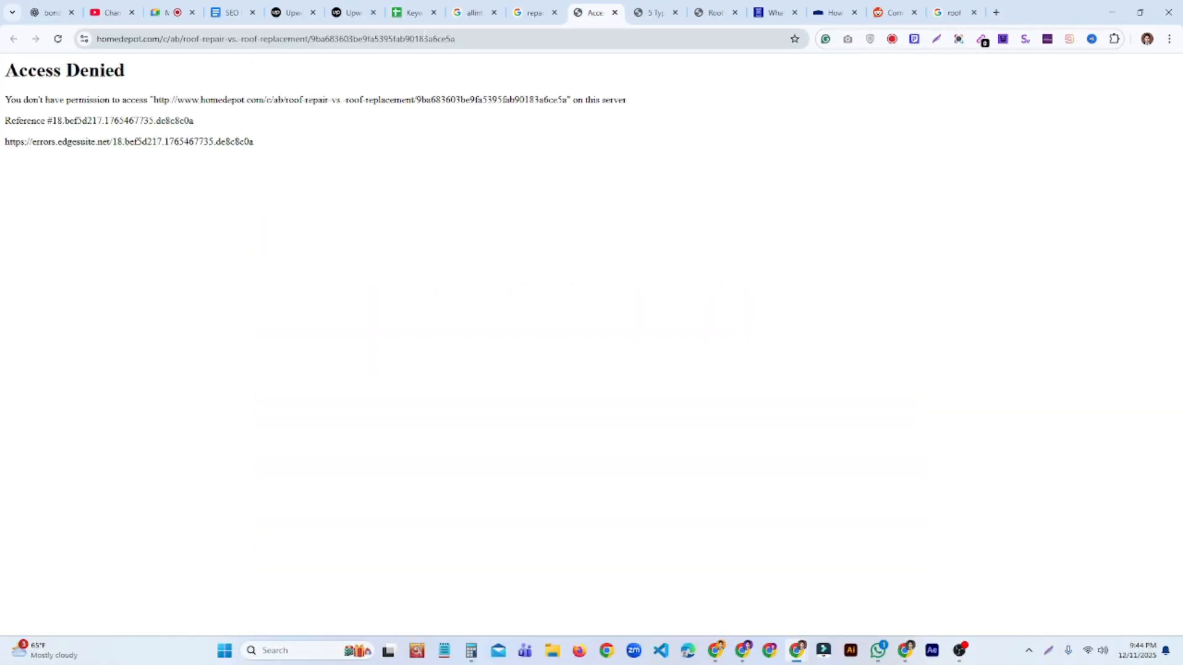
{"action": "left_click", "coordinate": [513, 38]}
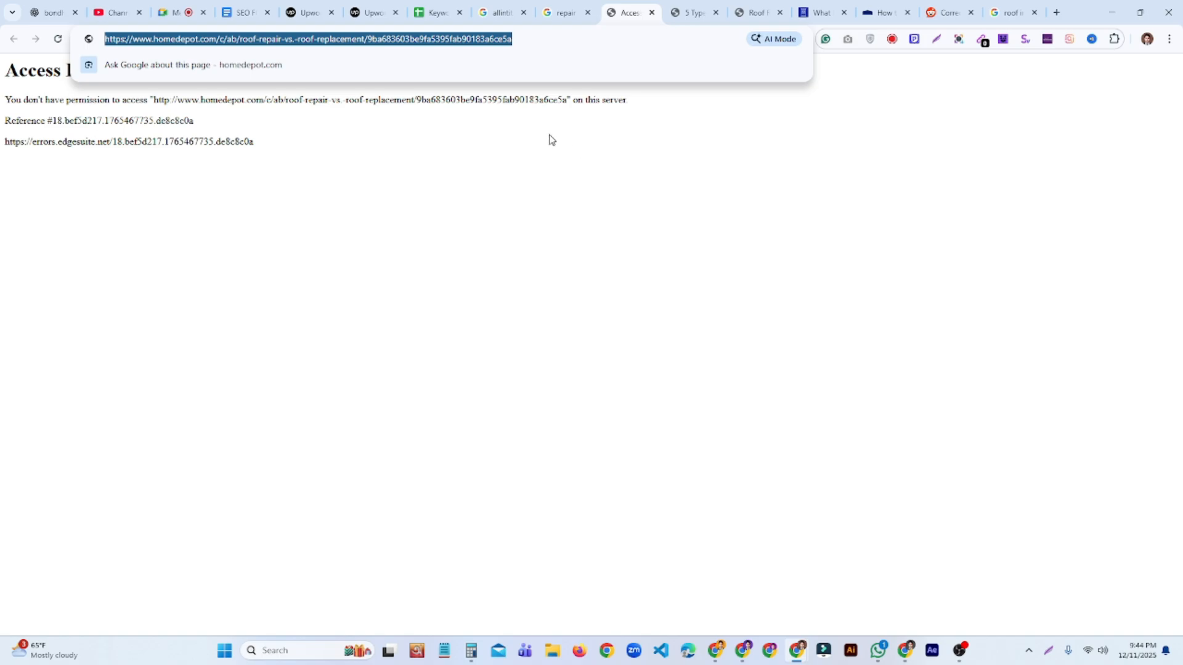
{"action": "left_click", "coordinate": [439, 13]}
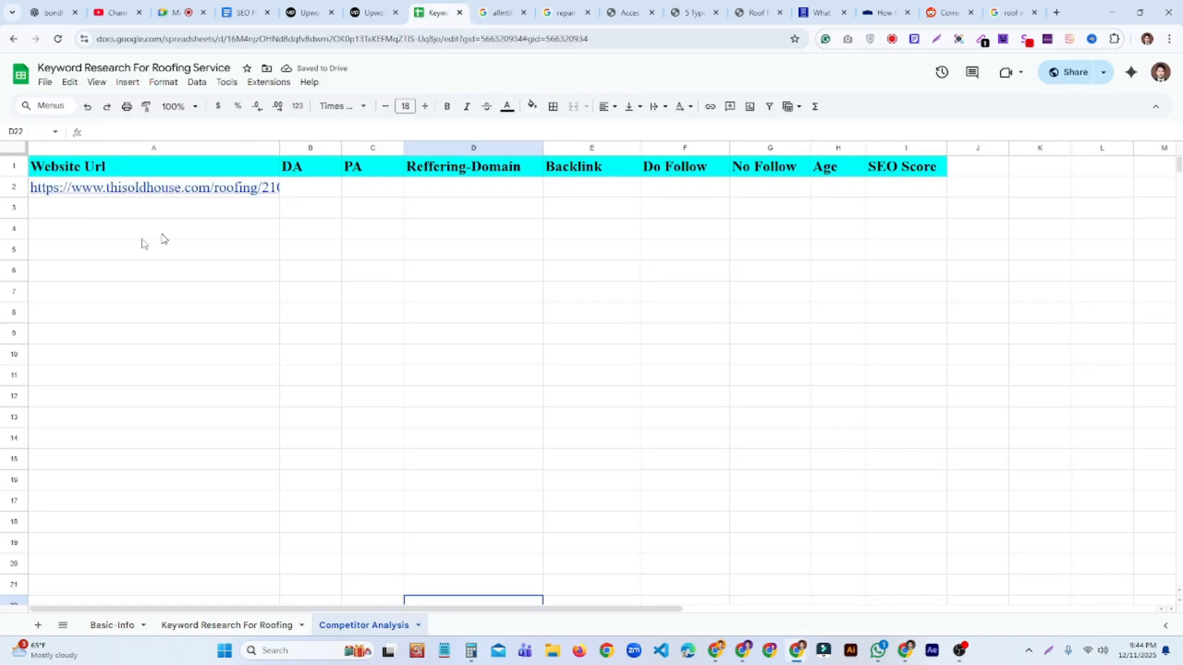
{"action": "left_click", "coordinate": [183, 210]}
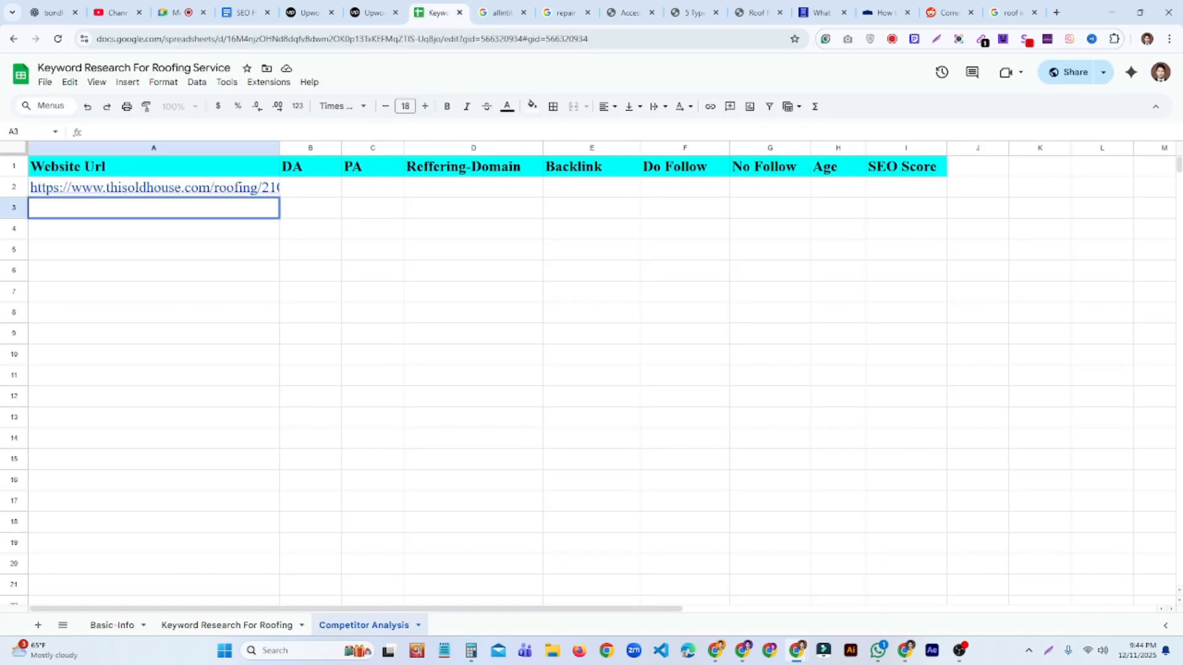
{"action": "key", "text": "ctrl+v"}
{"action": "left_click", "coordinate": [390, 293]}
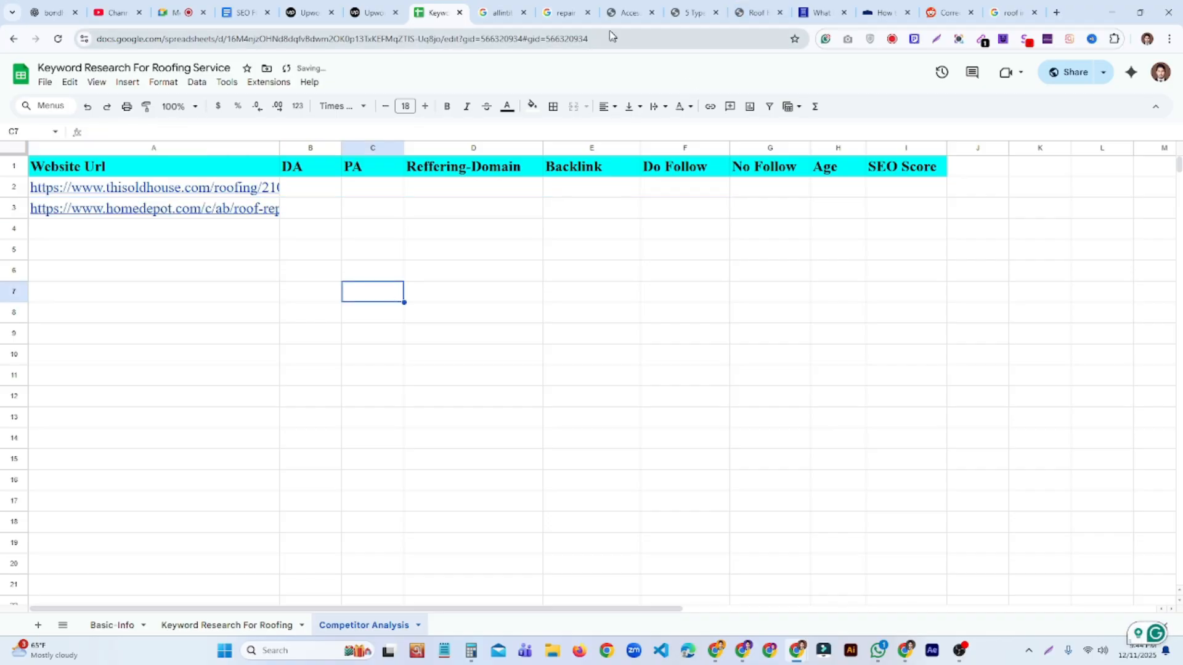
Close the Home Depot page and copy the No. 1 Home Roofing "5 Types of Roof Repairs" article's URL into cell A4.
{"action": "left_click", "coordinate": [563, 12]}
{"action": "left_click", "coordinate": [616, 14]}
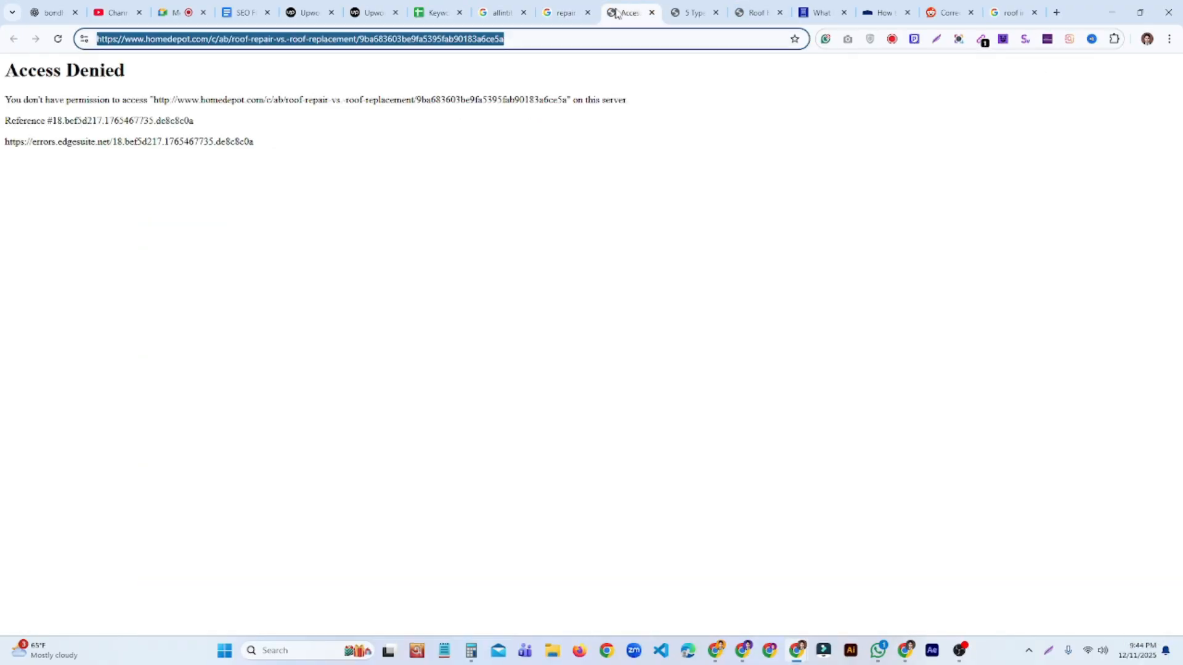
{"action": "left_click", "coordinate": [651, 14]}
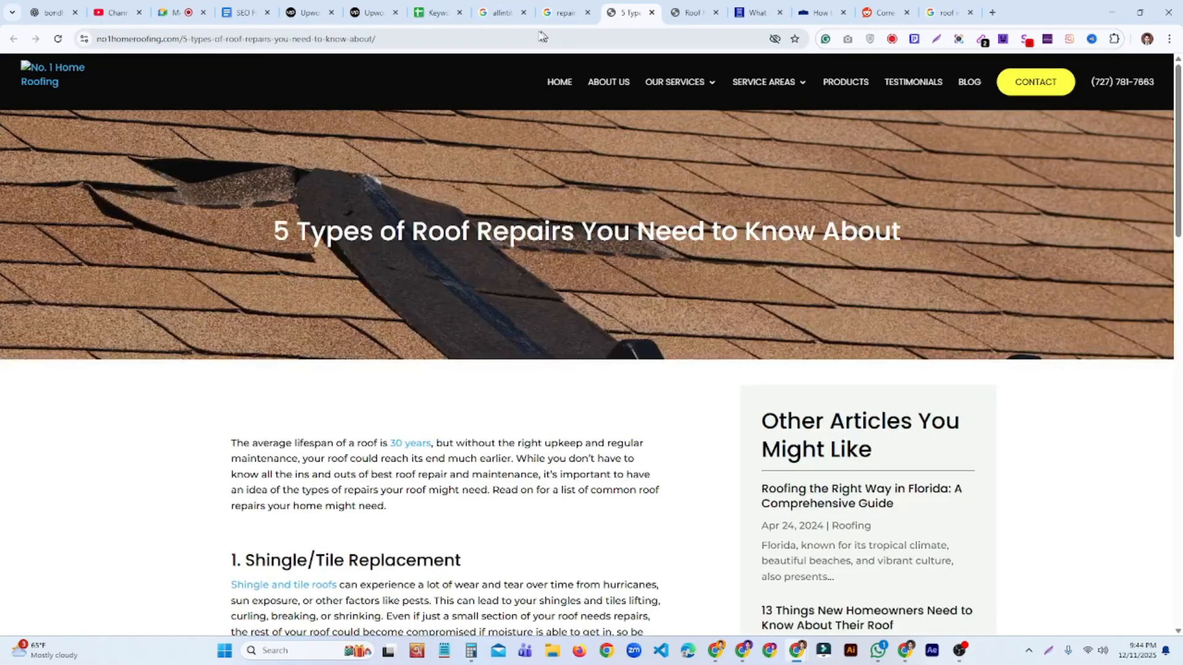
{"action": "left_click", "coordinate": [507, 32]}
{"action": "key", "text": "ctrl+c"}
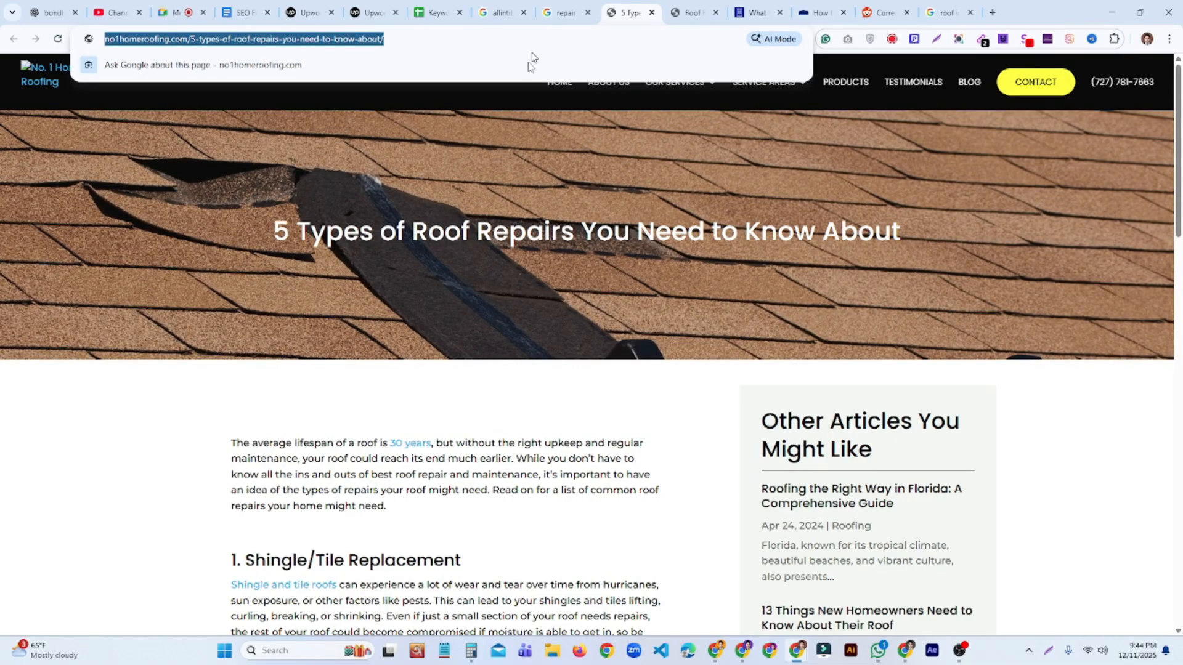
{"action": "left_click", "coordinate": [463, 13]}
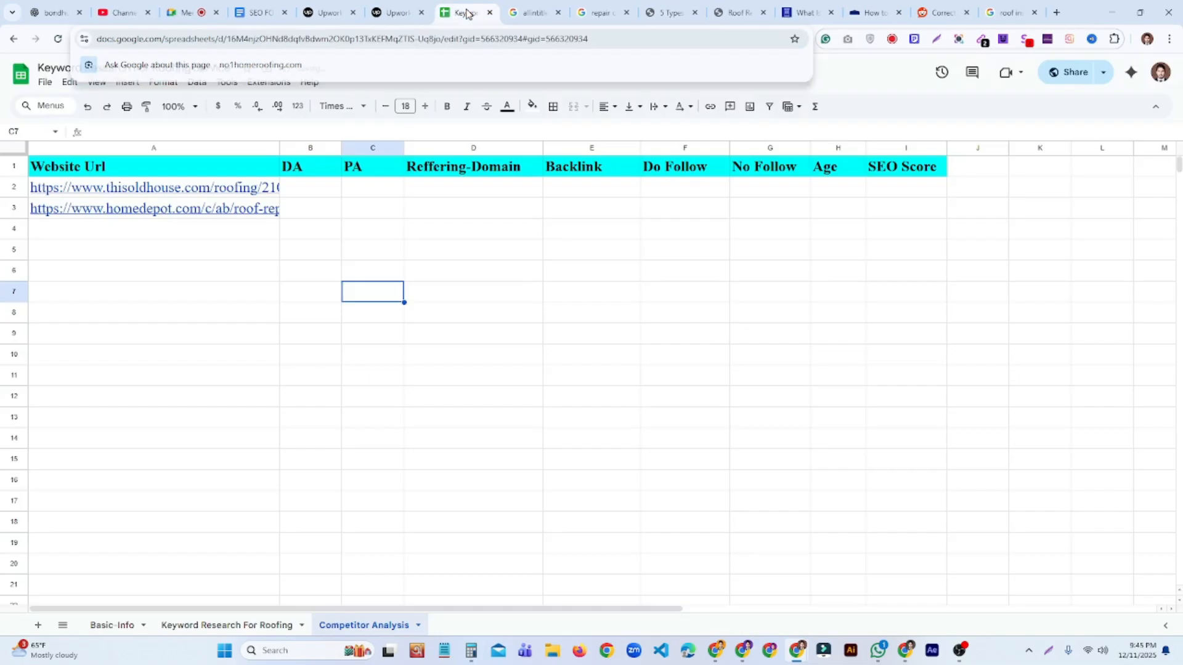
{"action": "left_click", "coordinate": [226, 234]}
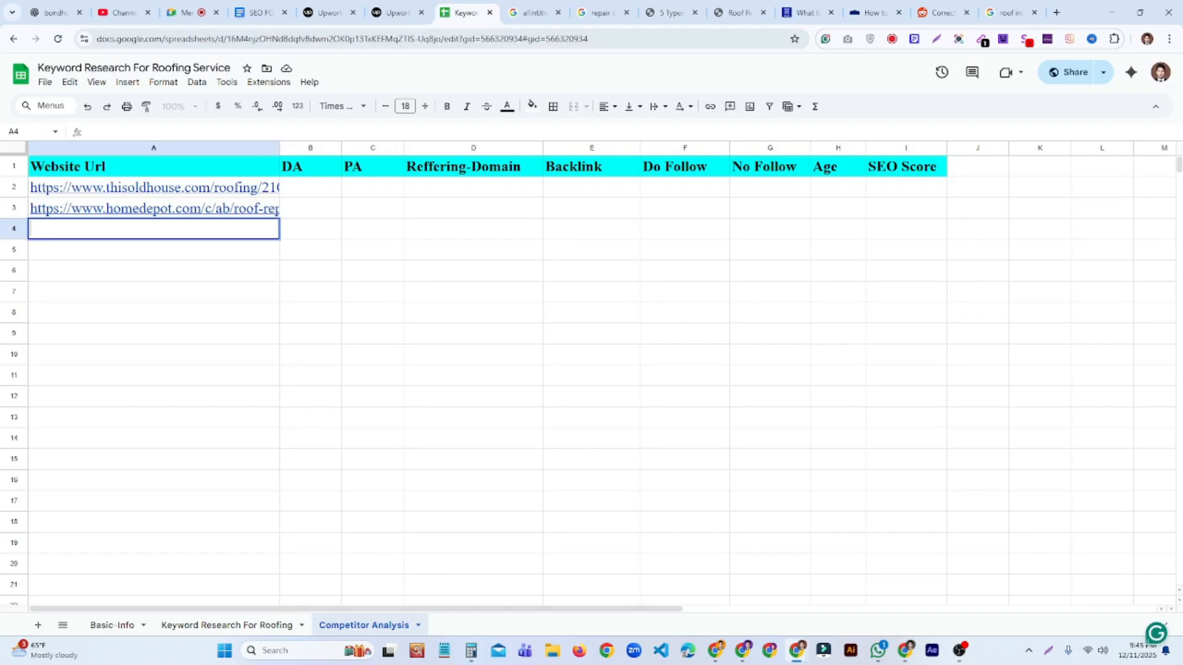
{"action": "key", "text": "ctrl+v"}
{"action": "left_click", "coordinate": [390, 287]}
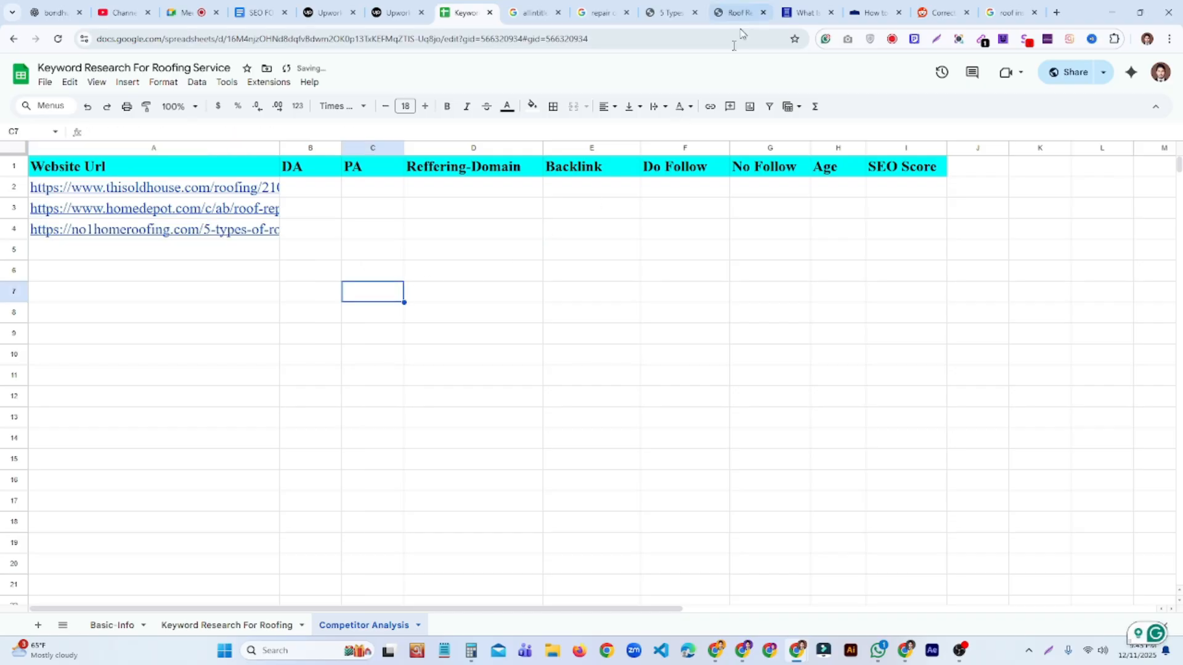
Close the No. 1 Home Roofing article and copy the Owens Corning reroof-vs-roof-repair blog URL into cell A5.
{"action": "left_click", "coordinate": [671, 15]}
{"action": "left_click", "coordinate": [694, 12]}
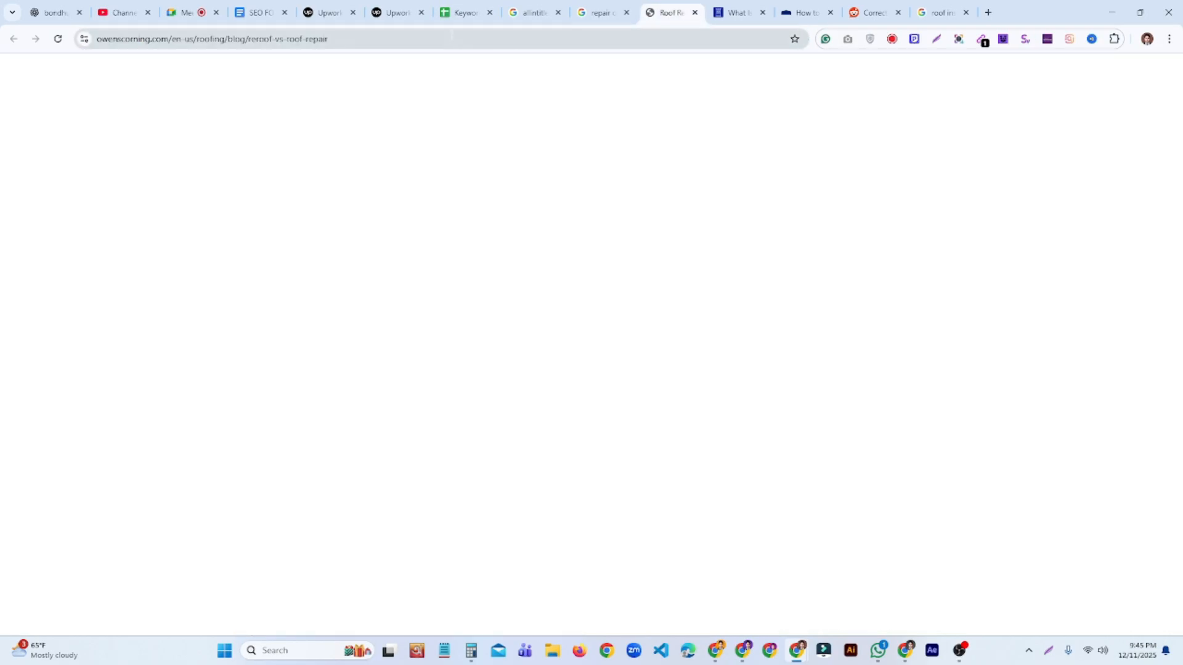
{"action": "left_click", "coordinate": [385, 39]}
{"action": "triple_click", "coordinate": [382, 38]}
{"action": "key", "text": "ctrl+c"}
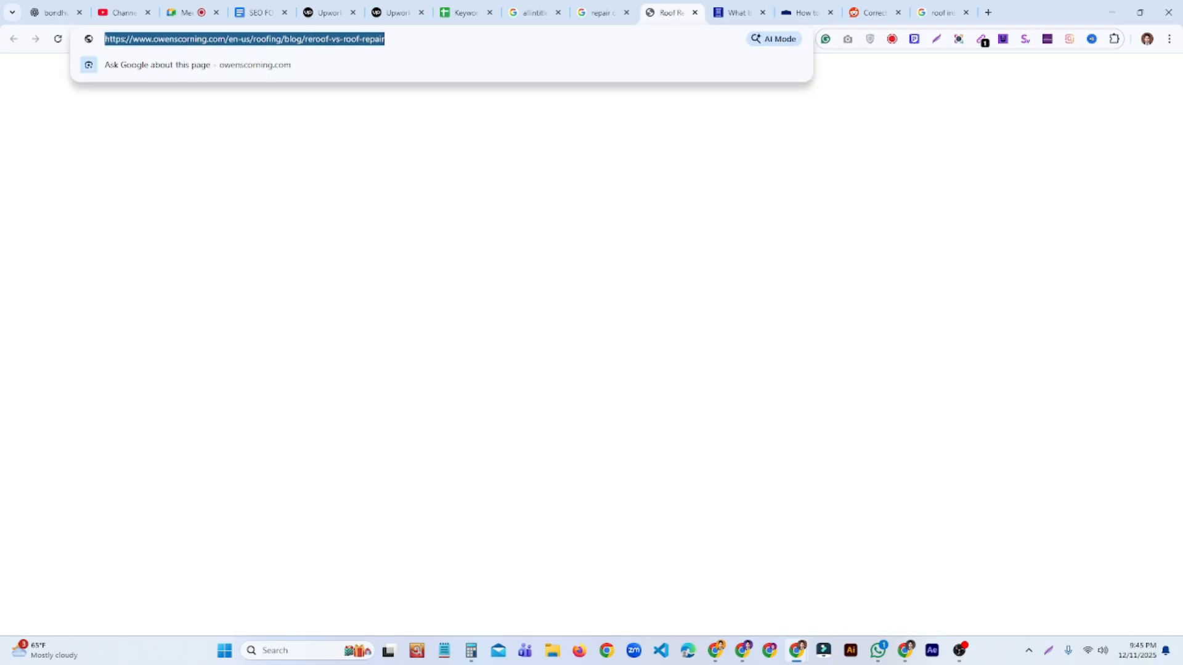
{"action": "left_click", "coordinate": [463, 12]}
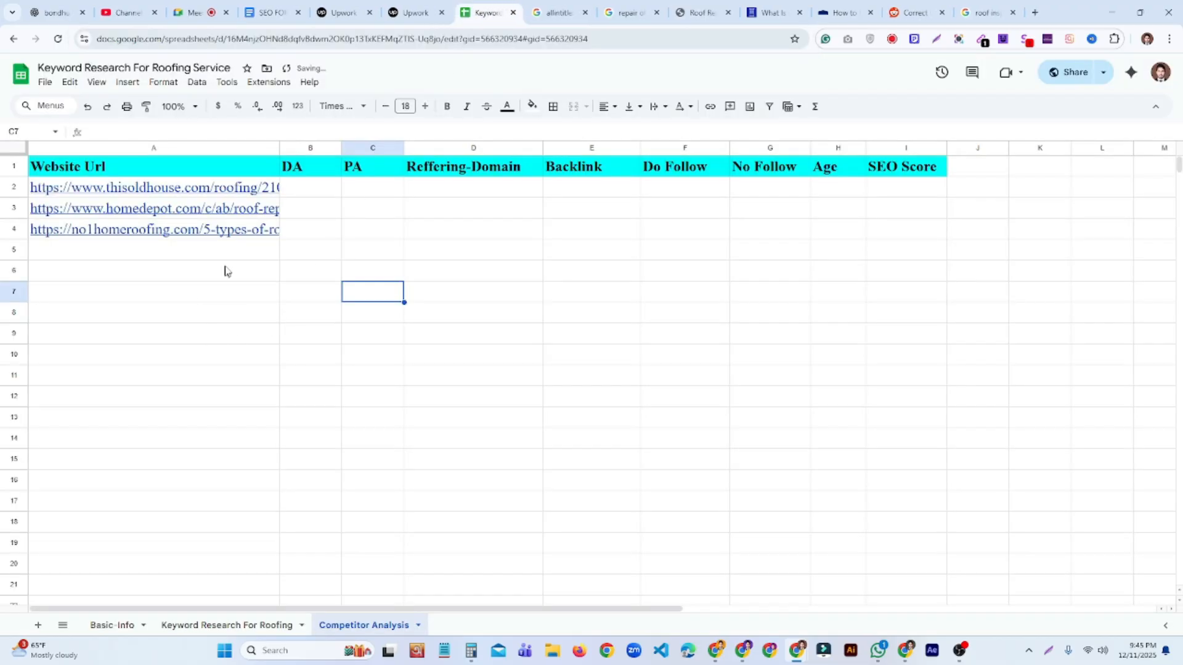
{"action": "left_click", "coordinate": [248, 252]}
{"action": "key", "text": "ctrl+v"}
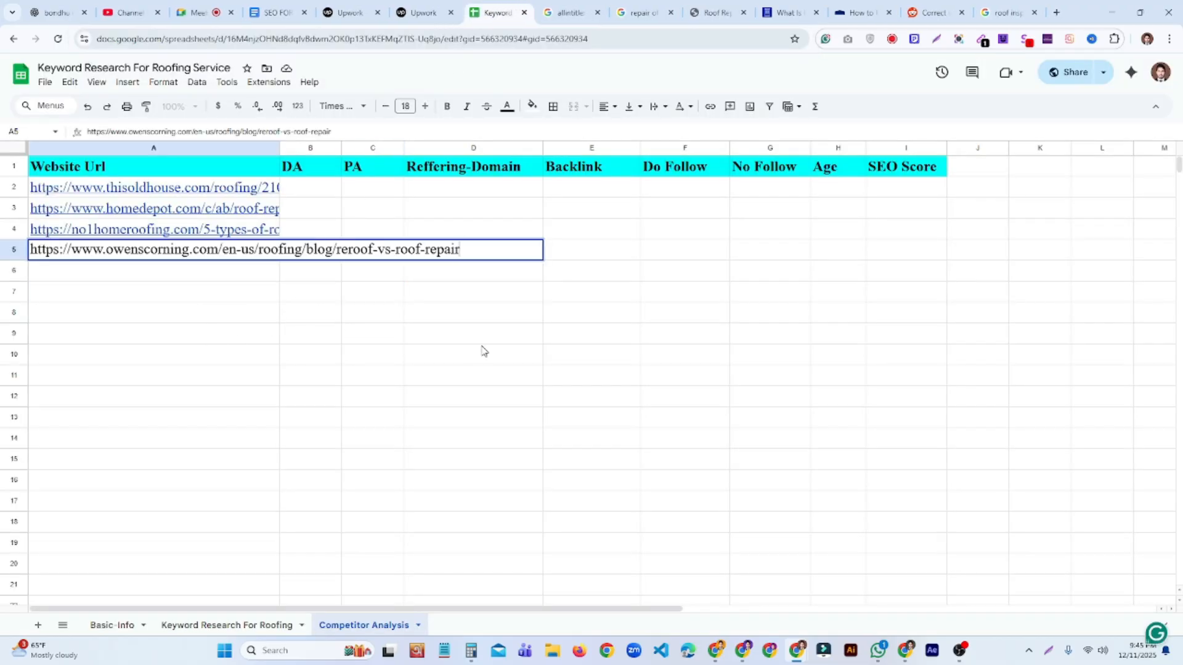
{"action": "left_click", "coordinate": [483, 351]}
Close the Owens Corning page and copy the This Old House cost-of-roof-repair article's URL into cell A6.
{"action": "left_click", "coordinate": [714, 12]}
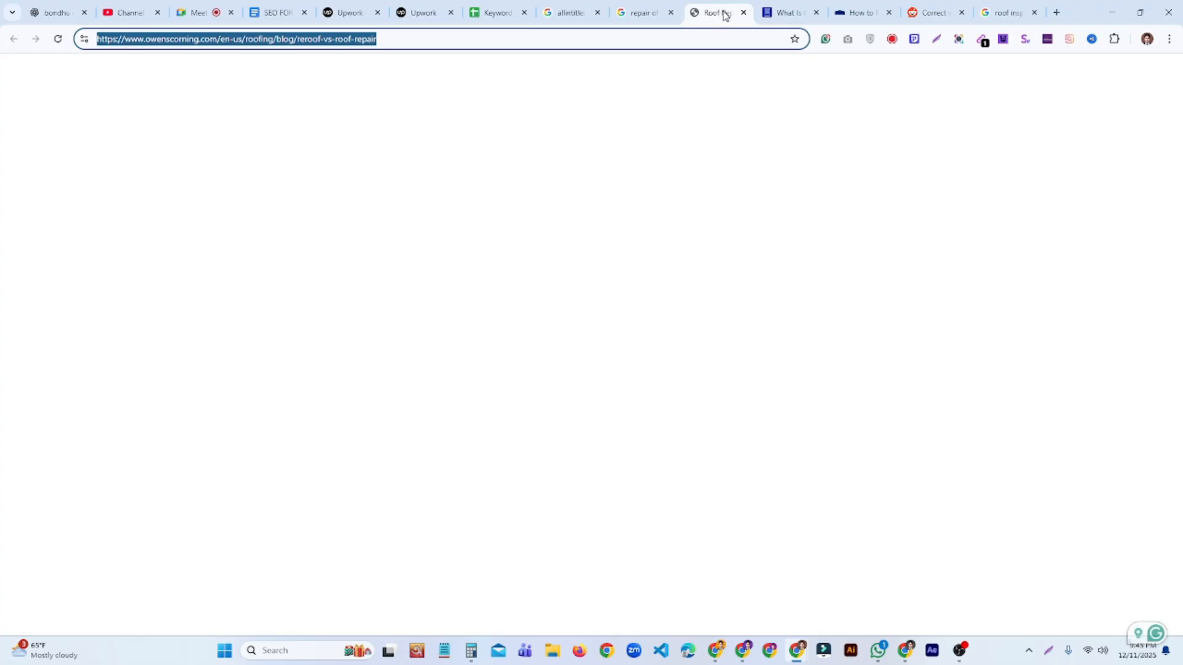
{"action": "left_click", "coordinate": [744, 13]}
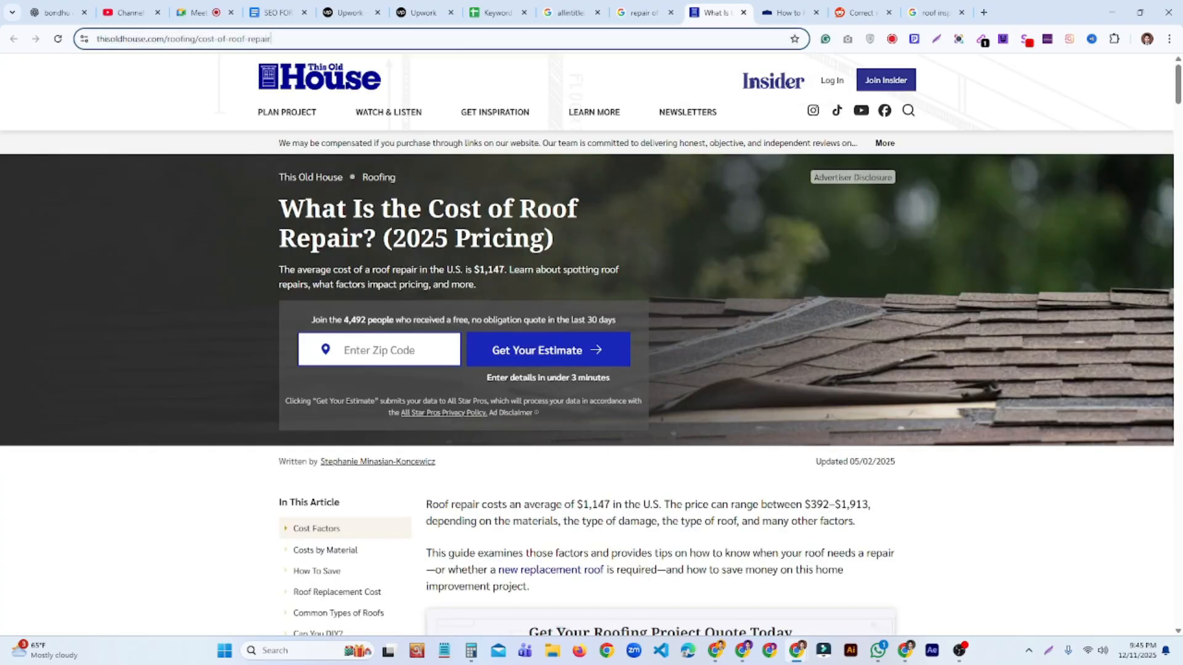
{"action": "left_click", "coordinate": [567, 39]}
{"action": "key", "text": "ctrl+c"}
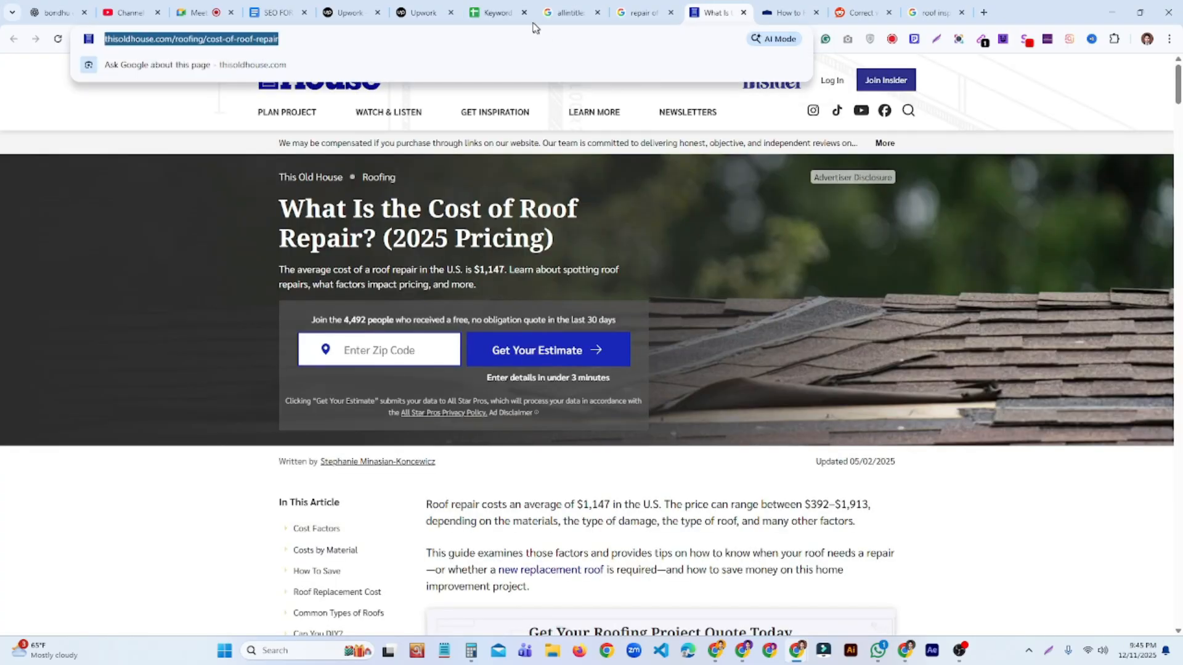
{"action": "left_click", "coordinate": [493, 12]}
{"action": "left_click", "coordinate": [255, 274]}
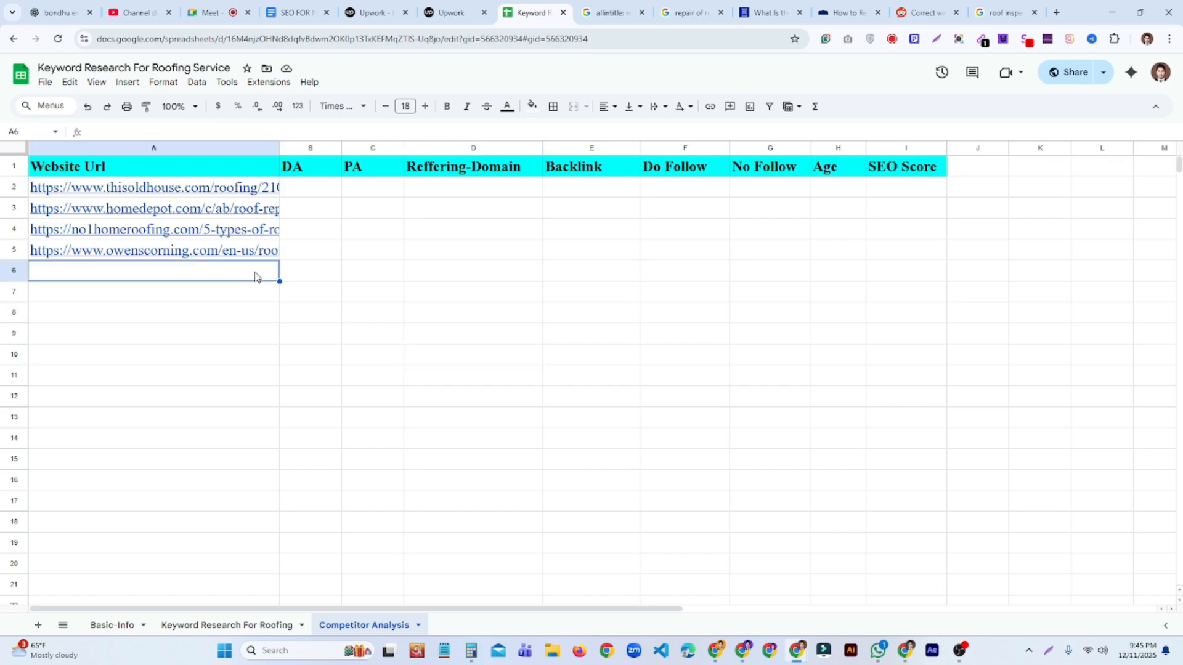
{"action": "key", "text": "ctrl+v"}
{"action": "left_click", "coordinate": [443, 337]}
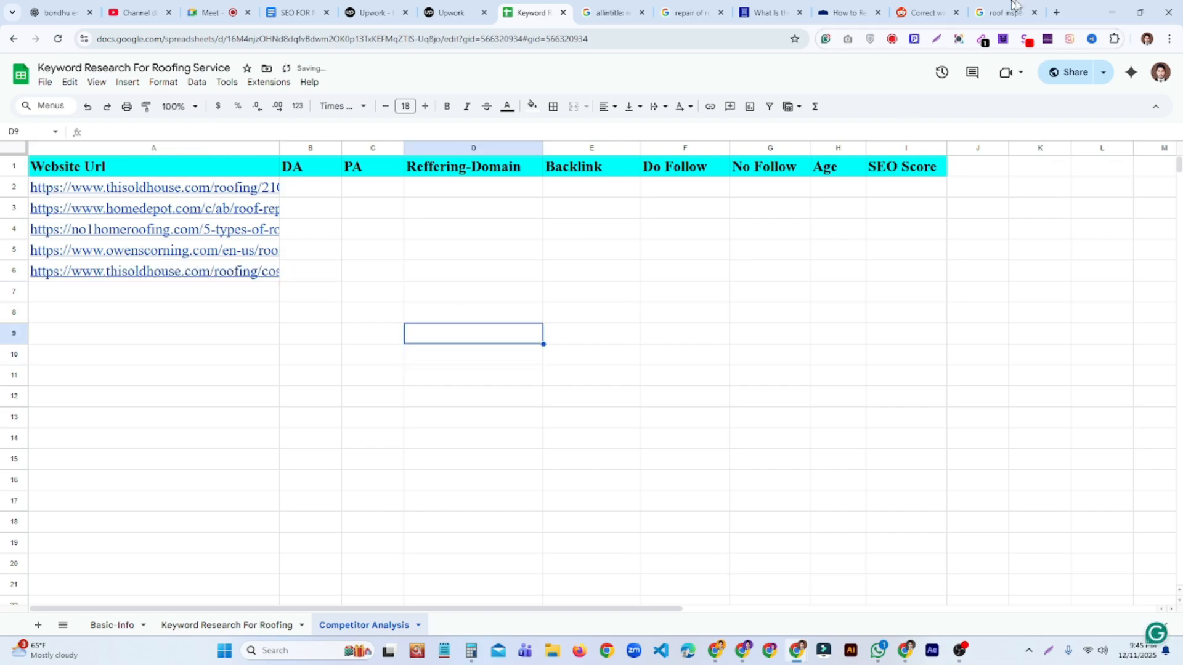
Close the This Old House cost article and copy the Lowe's "How to Repair a Leaky Roof" URL into cell A7.
{"action": "left_click", "coordinate": [789, 12]}
{"action": "left_click", "coordinate": [799, 12]}
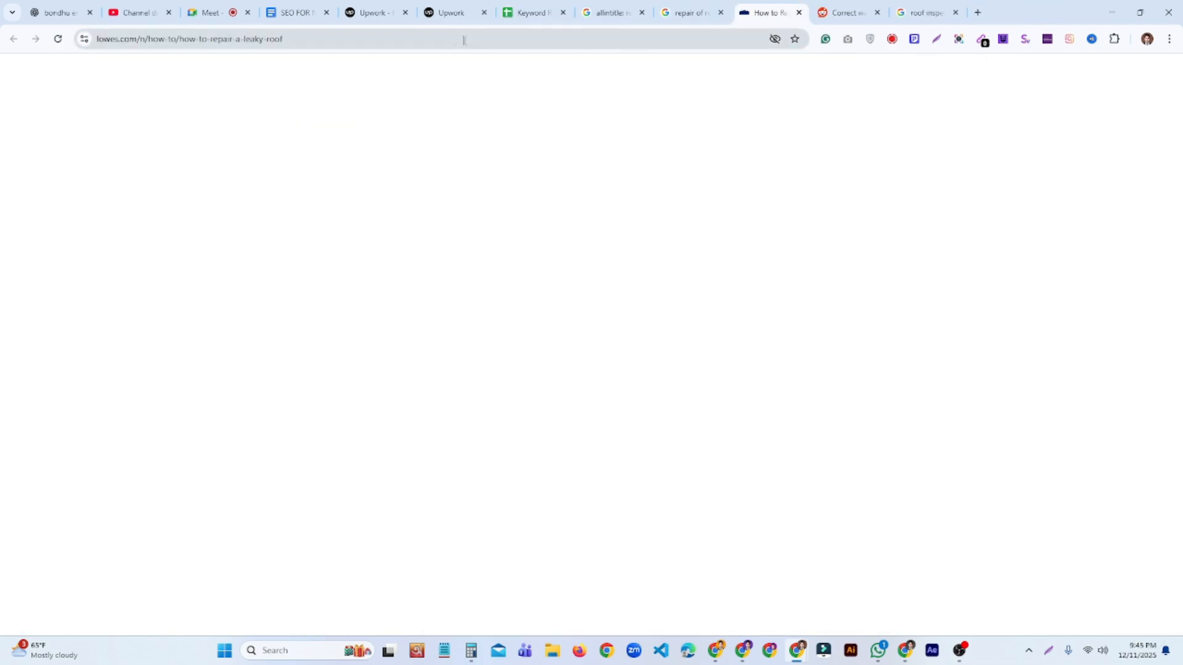
{"action": "left_click", "coordinate": [465, 39]}
{"action": "key", "text": "ctrl+c"}
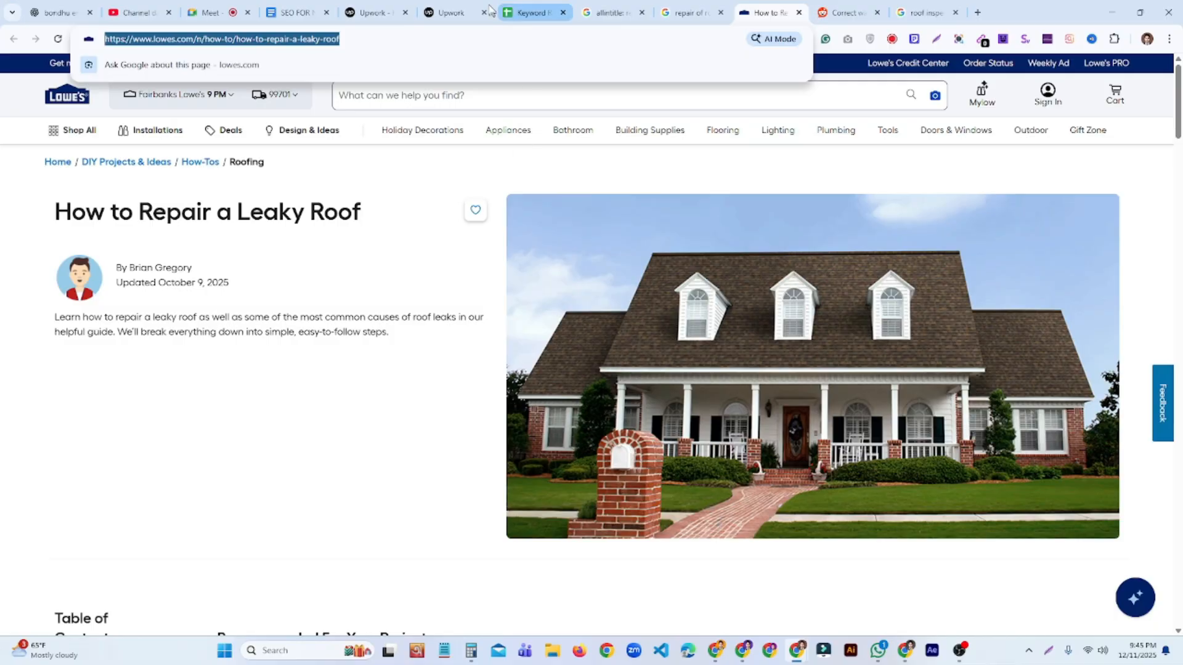
{"action": "left_click", "coordinate": [530, 13]}
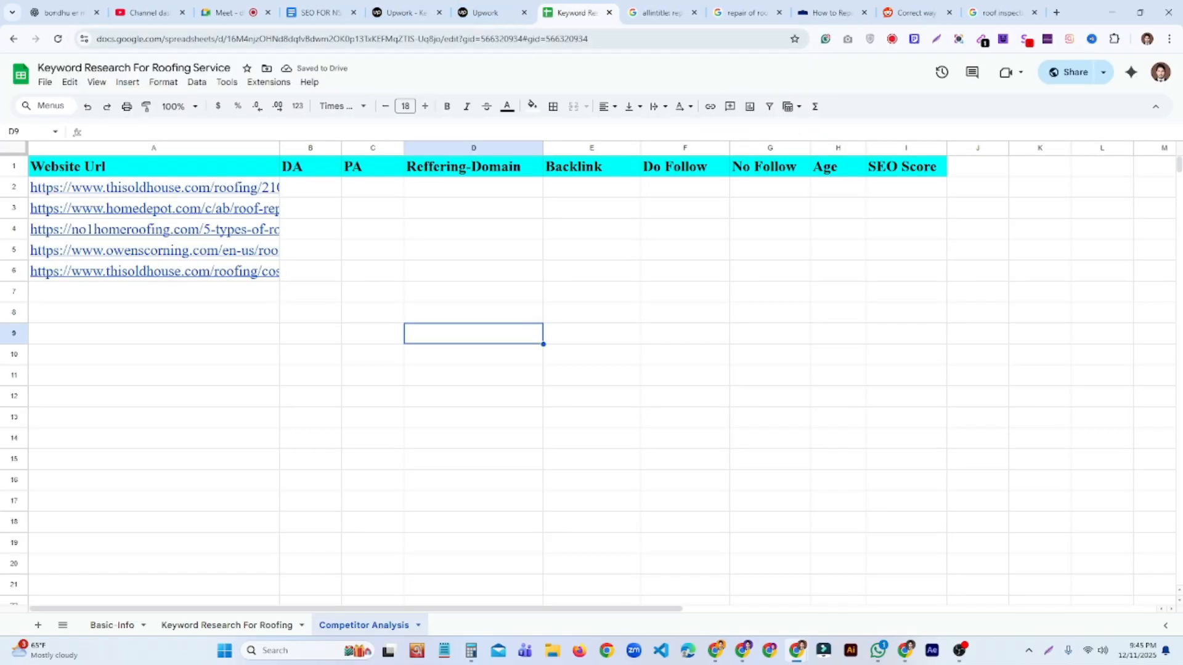
{"action": "left_click", "coordinate": [271, 291]}
{"action": "key", "text": "ctrl+v"}
{"action": "left_click", "coordinate": [437, 377]}
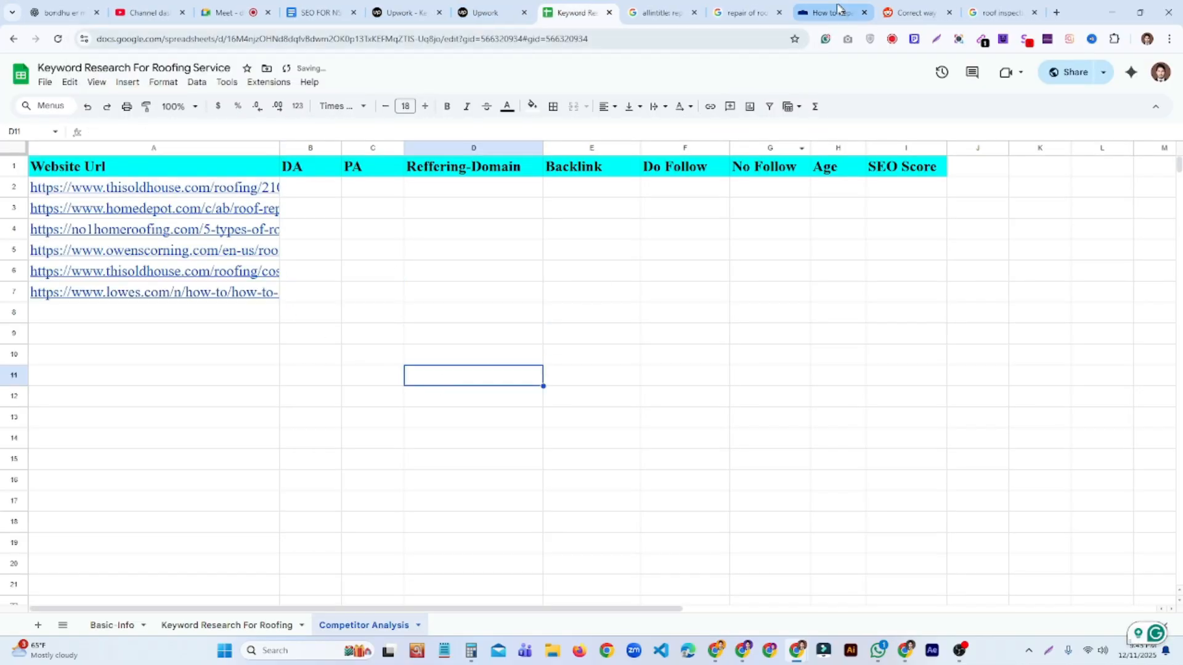
Close the Lowe's page, copy the Reddit "Correct way to repair?" thread's URL into cell A8 and return to the thread.
{"action": "left_click", "coordinate": [830, 12]}
{"action": "left_click", "coordinate": [864, 12]}
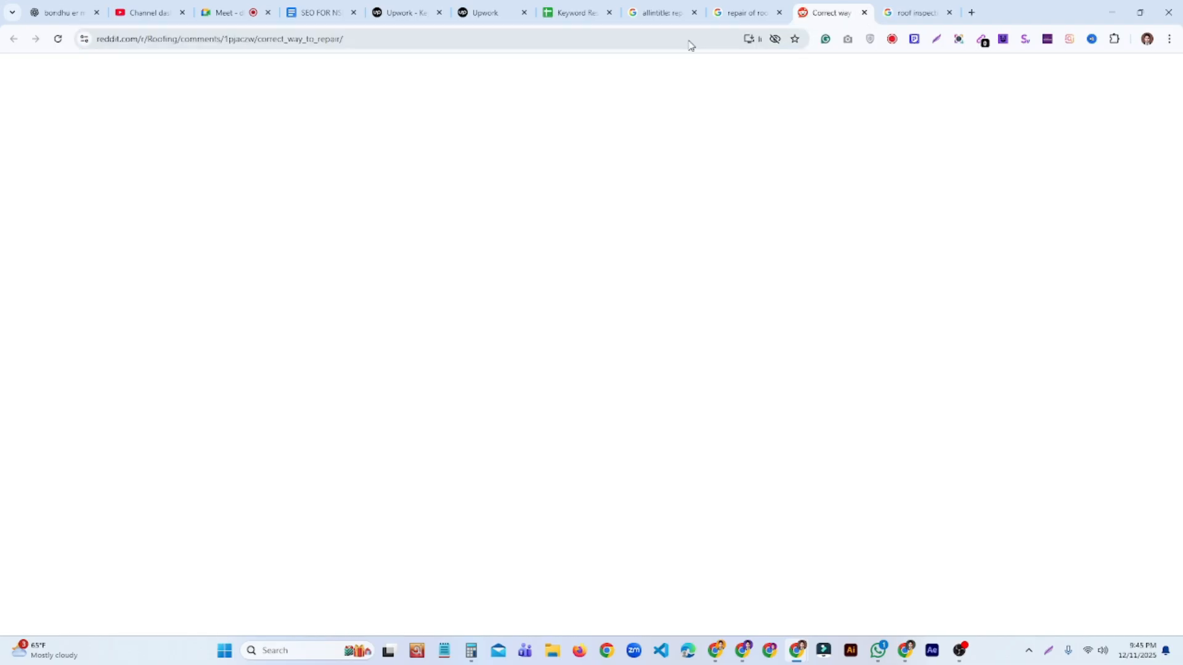
{"action": "left_click", "coordinate": [555, 40]}
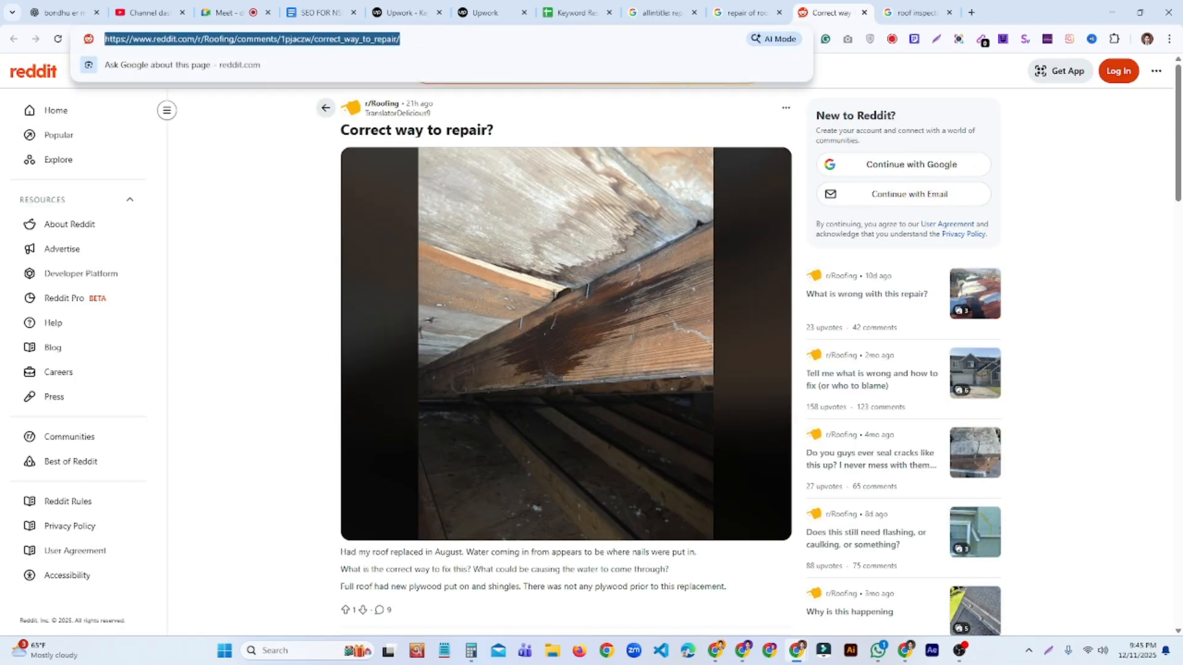
{"action": "left_click", "coordinate": [634, 12]}
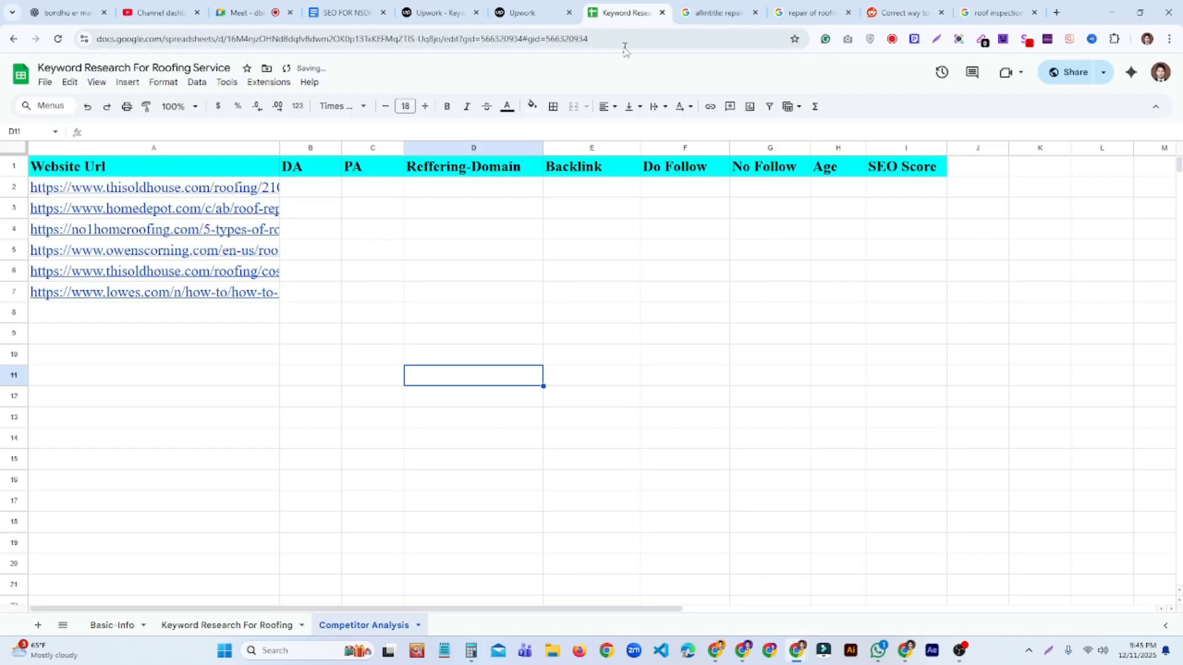
{"action": "left_click", "coordinate": [247, 319]}
{"action": "key", "text": "ctrl+v"}
{"action": "left_click", "coordinate": [407, 420]}
{"action": "left_click", "coordinate": [924, 12]}
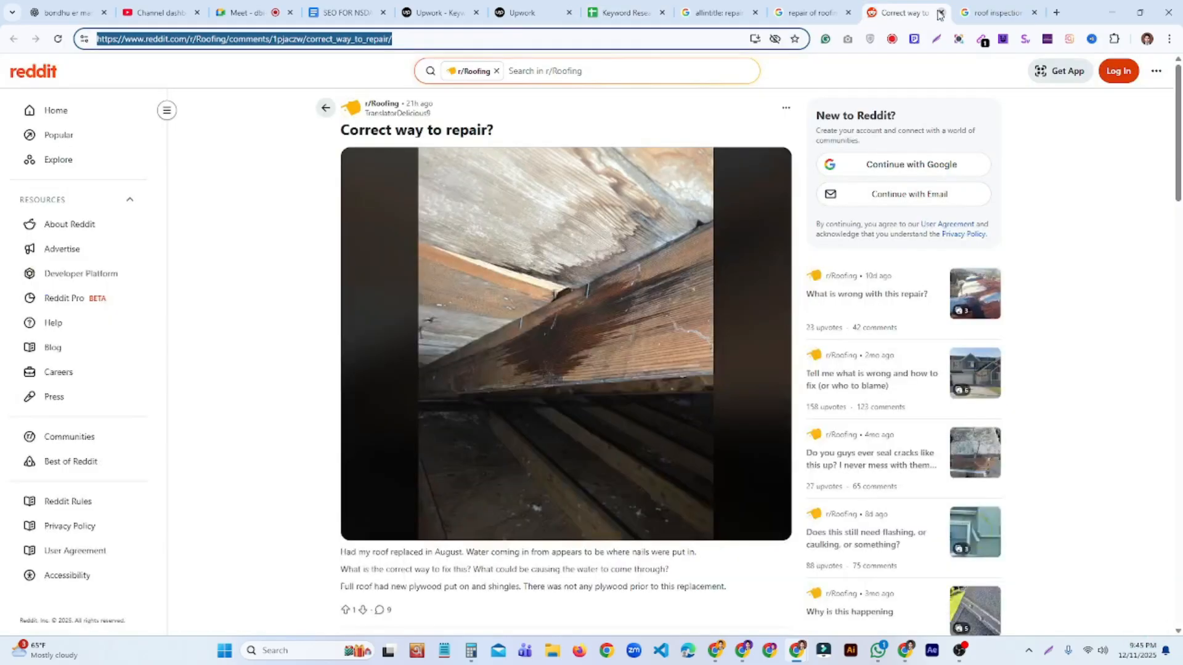
Close the Reddit thread and return to the Competitor Analysis sheet's list of website URLs.
{"action": "left_click", "coordinate": [941, 12]}
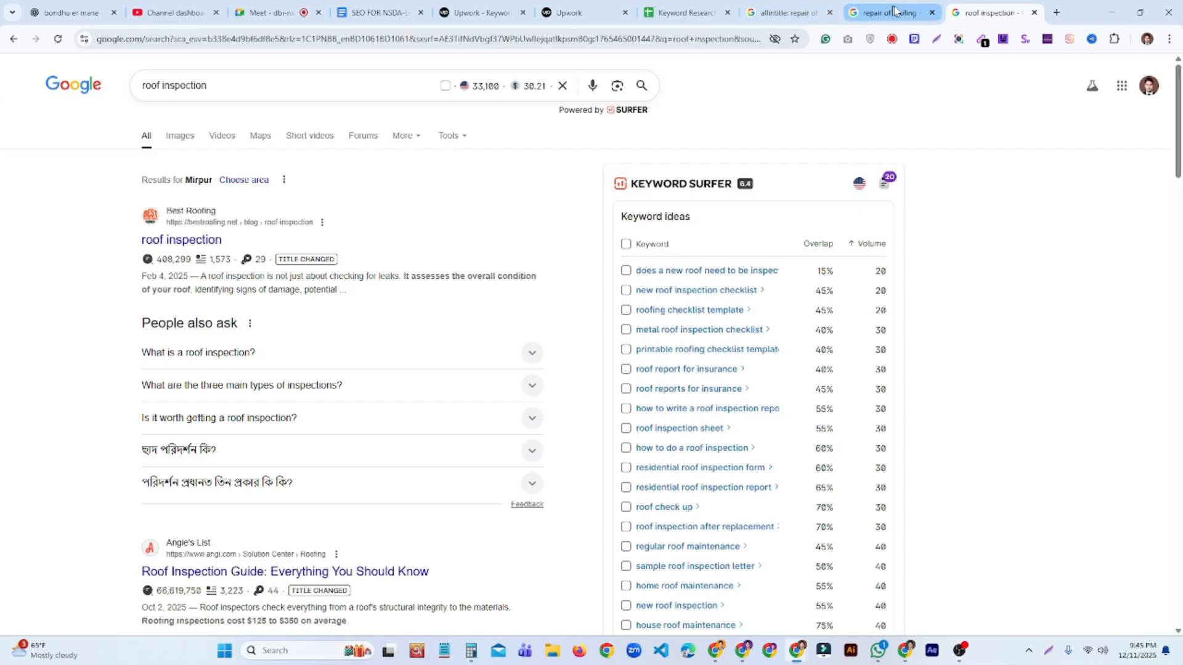
{"action": "left_click", "coordinate": [895, 11]}
{"action": "left_click", "coordinate": [781, 12]}
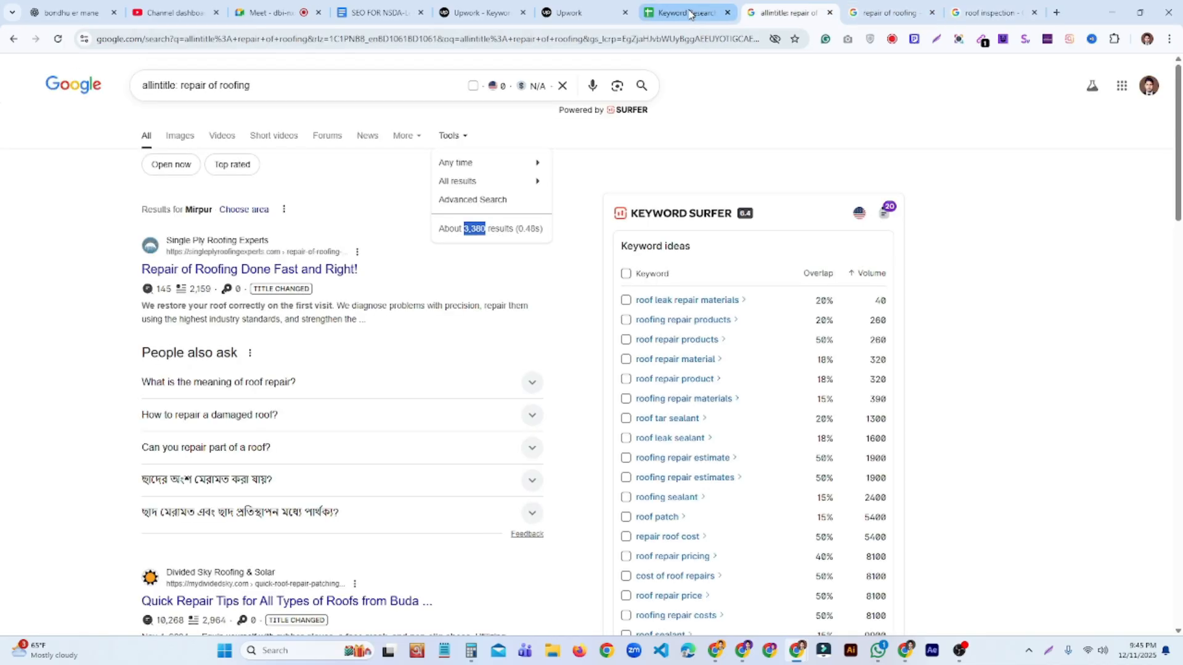
{"action": "left_click", "coordinate": [687, 12]}
{"action": "left_click", "coordinate": [434, 271]}
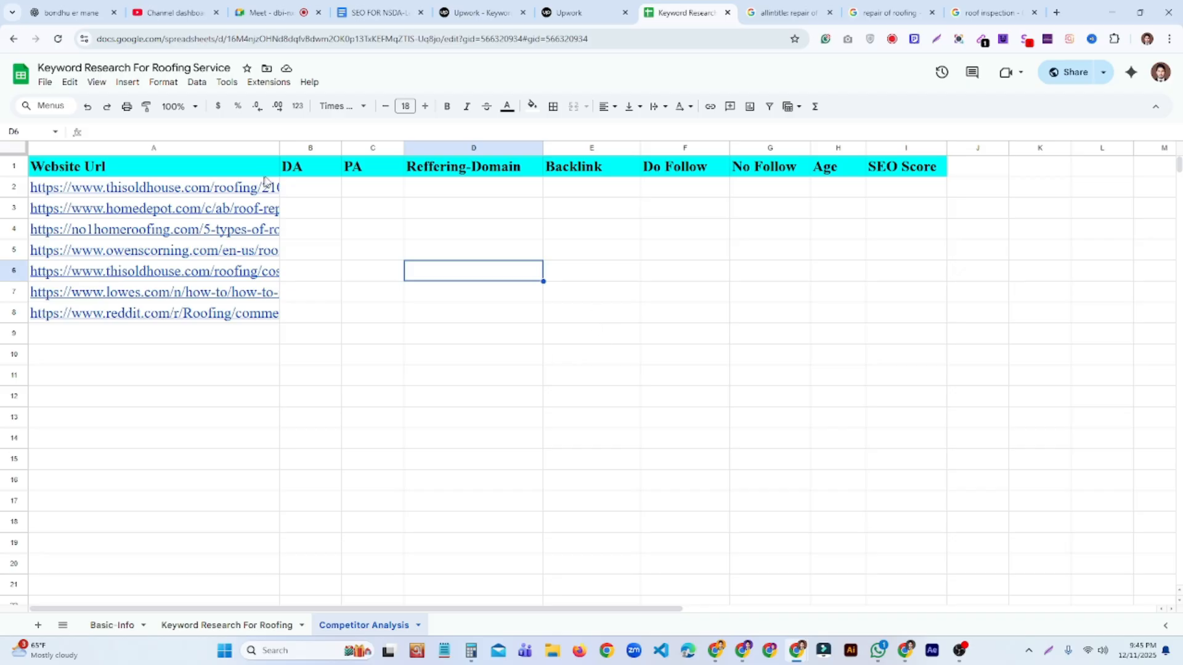
{"action": "mouse_move", "coordinate": [253, 190]}
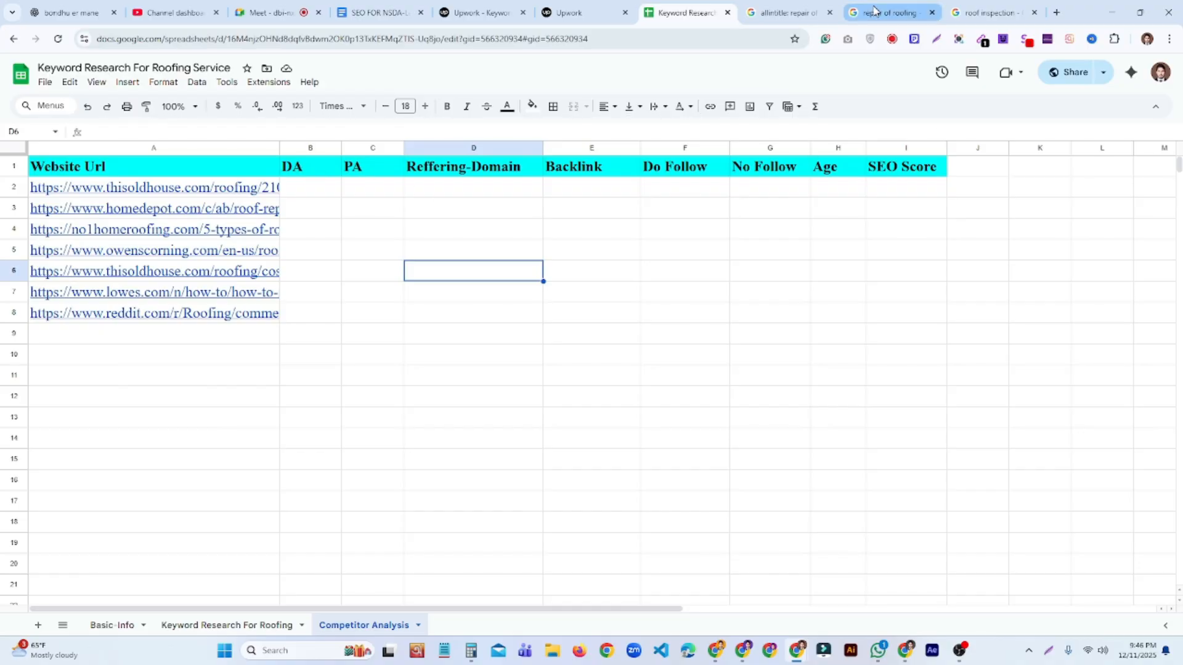
Close the repair of roofing and roof inspection Google search pages.
{"action": "left_click", "coordinate": [922, 16]}
{"action": "left_click", "coordinate": [932, 13]}
{"action": "left_click", "coordinate": [932, 13]}
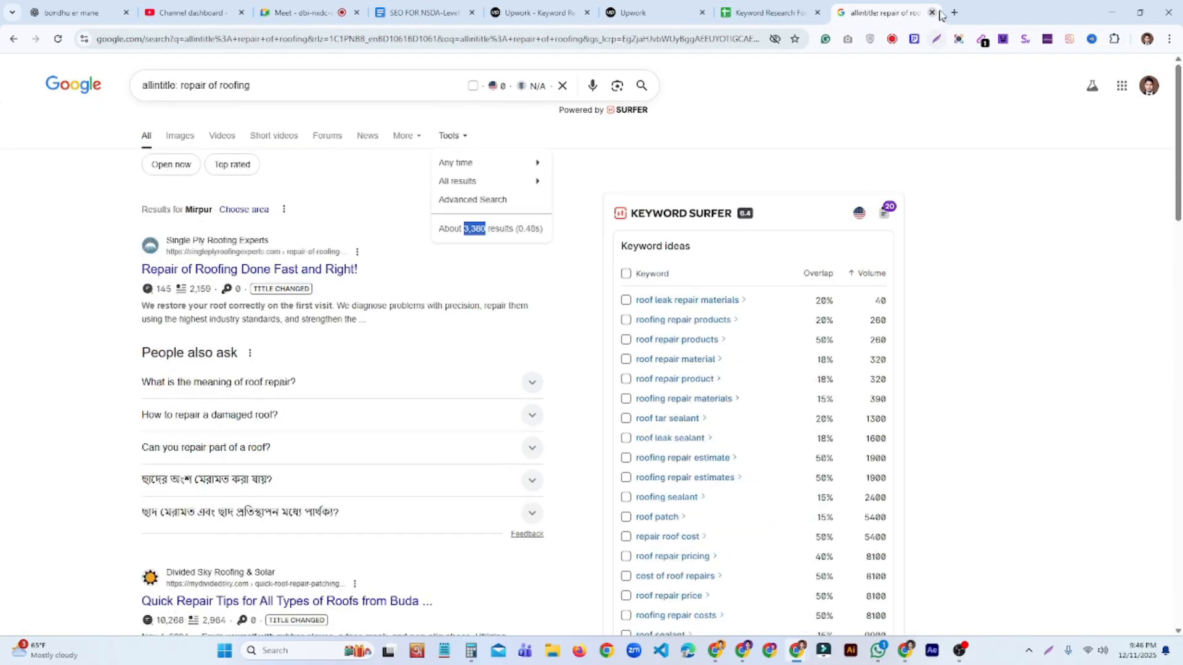
Search Google for da pa checker in a new tab.
{"action": "left_click", "coordinate": [954, 14]}
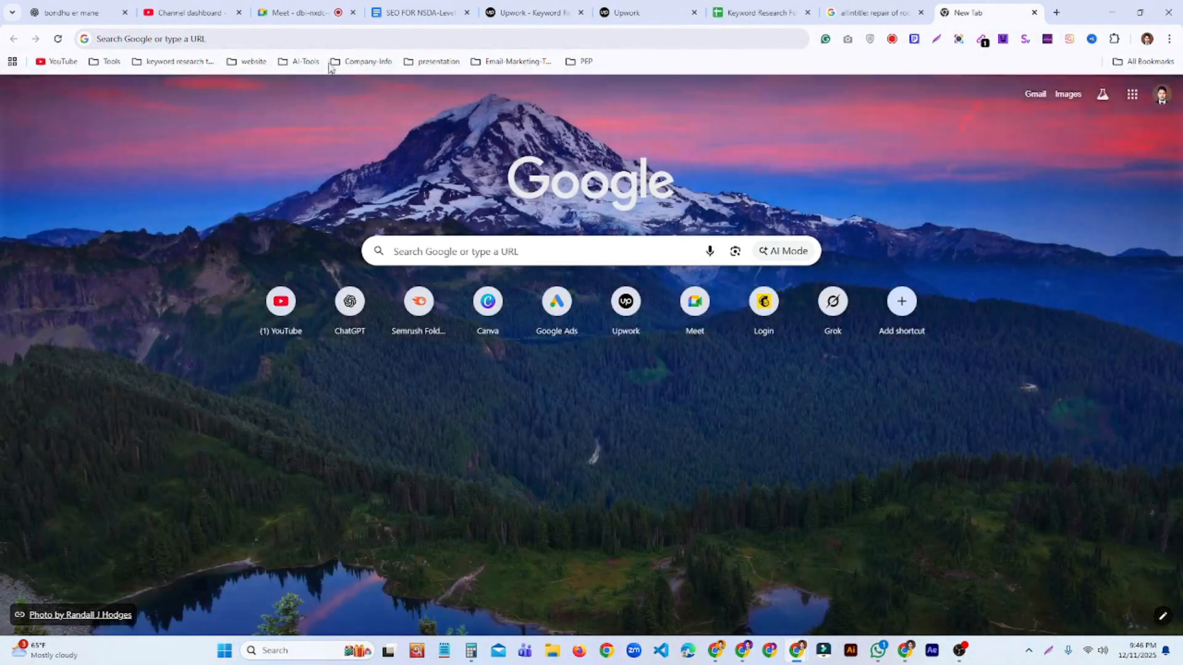
{"action": "left_click", "coordinate": [336, 38]}
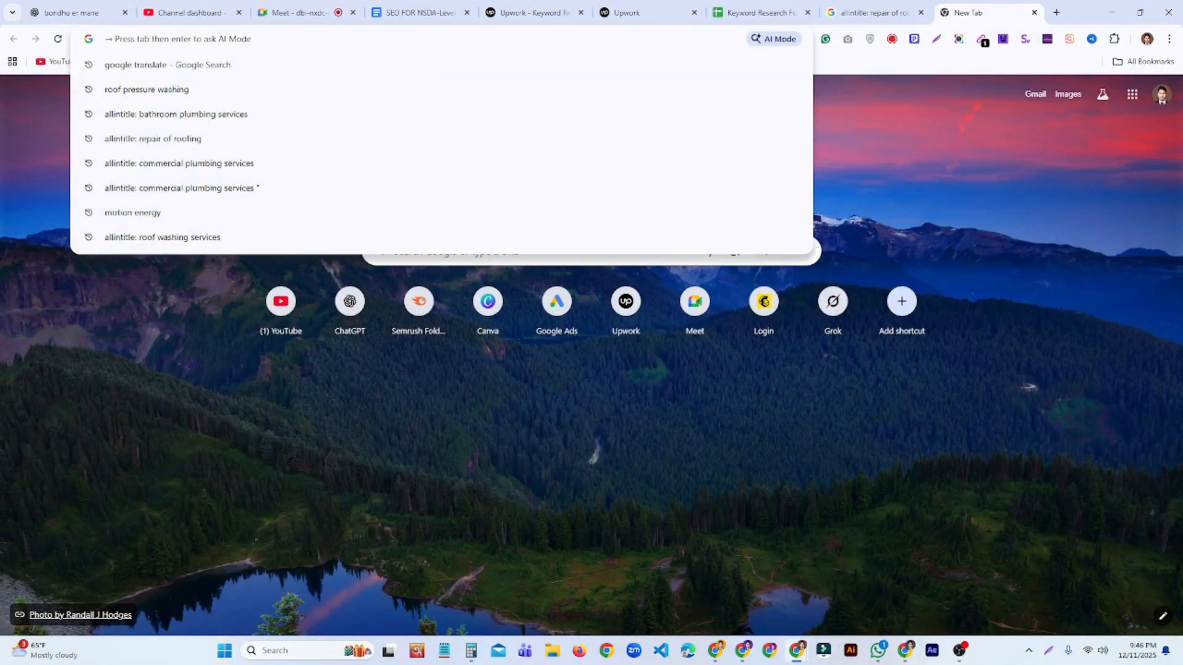
{"action": "type", "text": "da"}
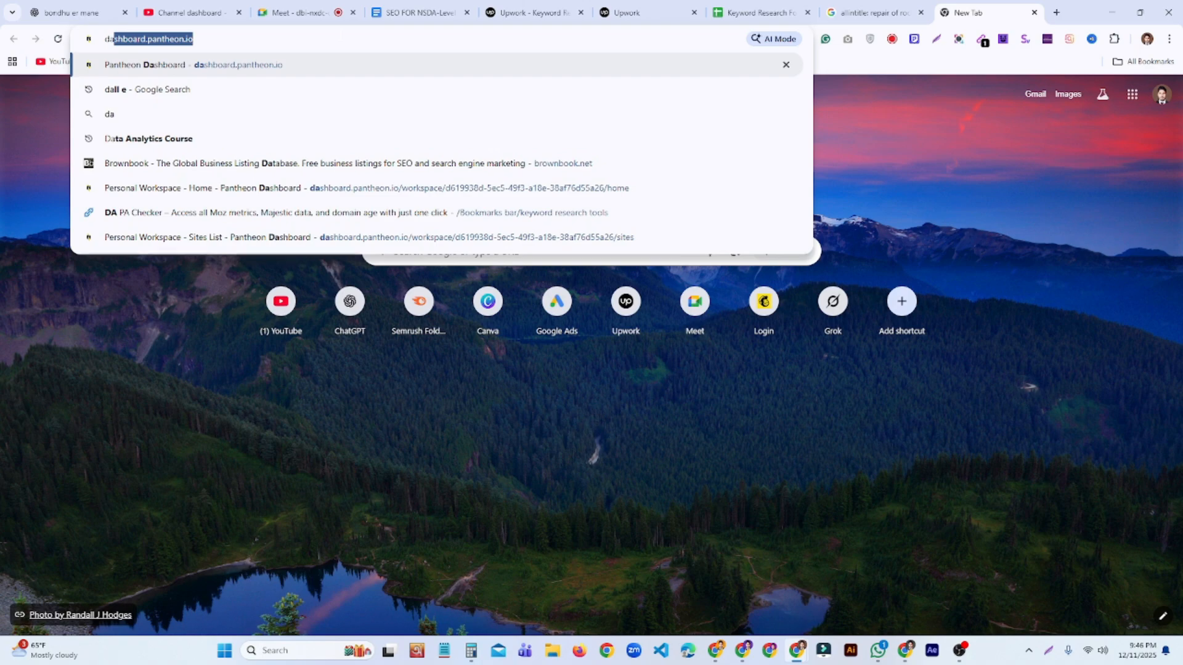
{"action": "key", "text": "BackSpace"}
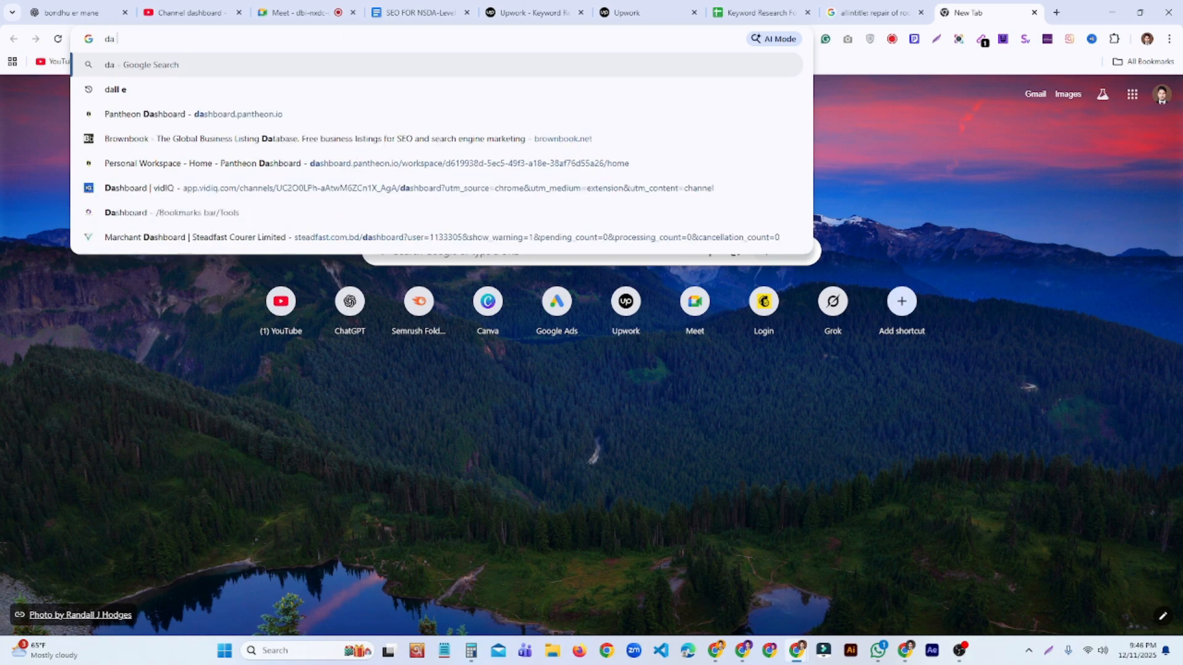
{"action": "type", "text": "pa "}
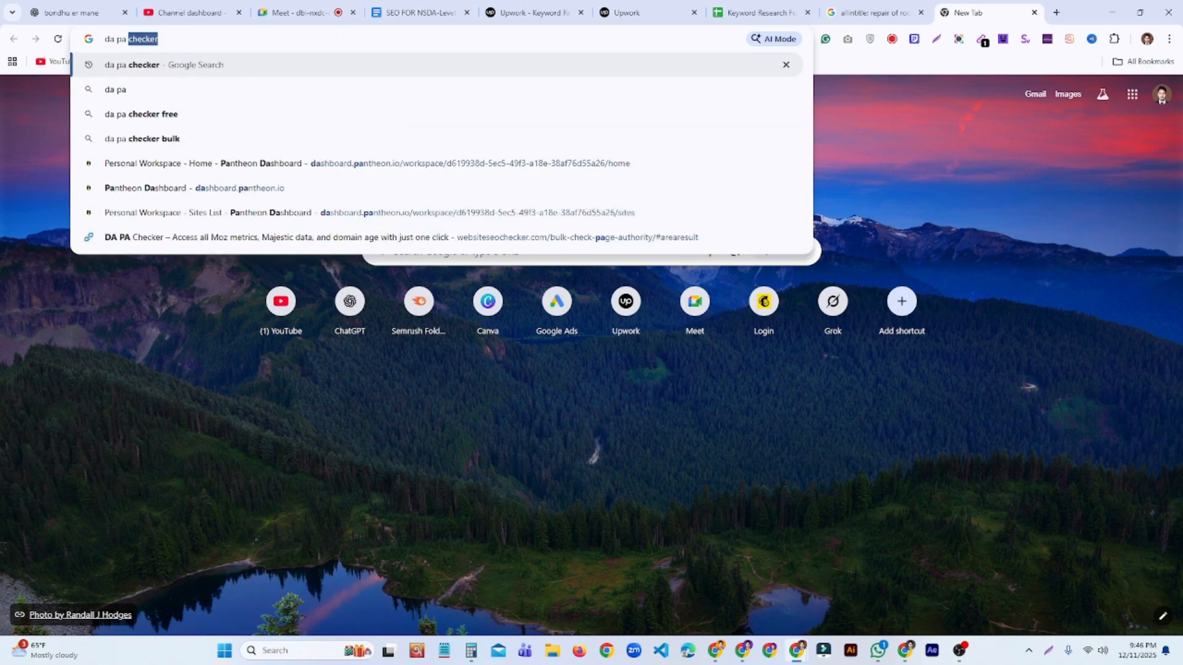
{"action": "type", "text": "checker"}
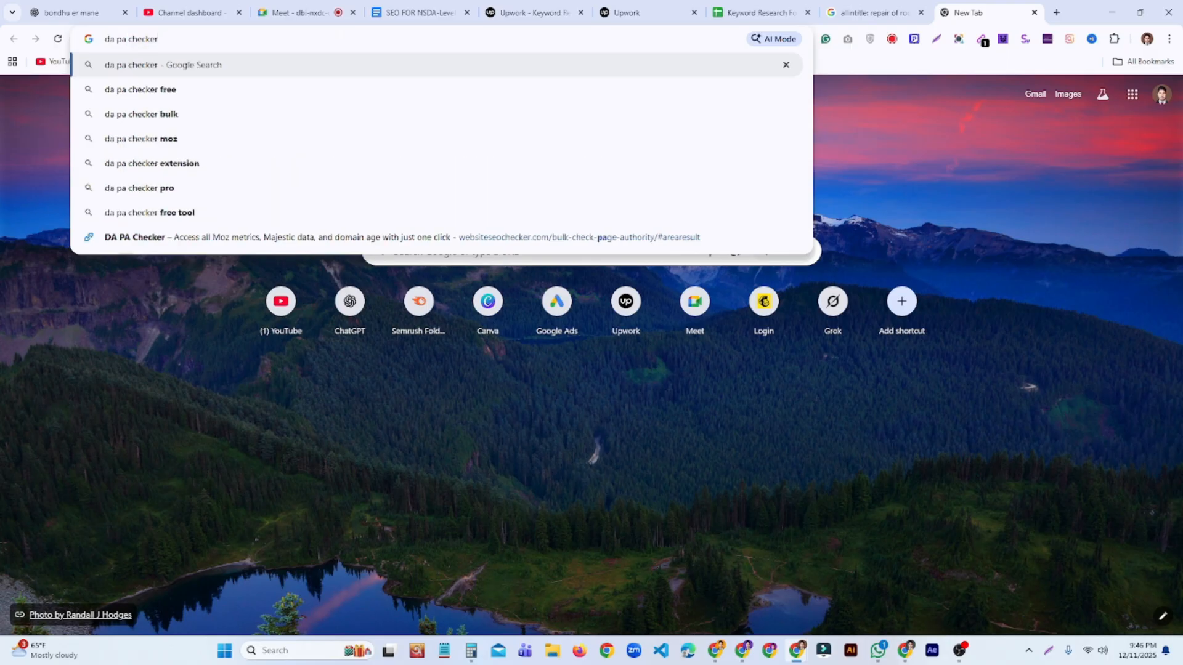
{"action": "key", "text": "Return"}
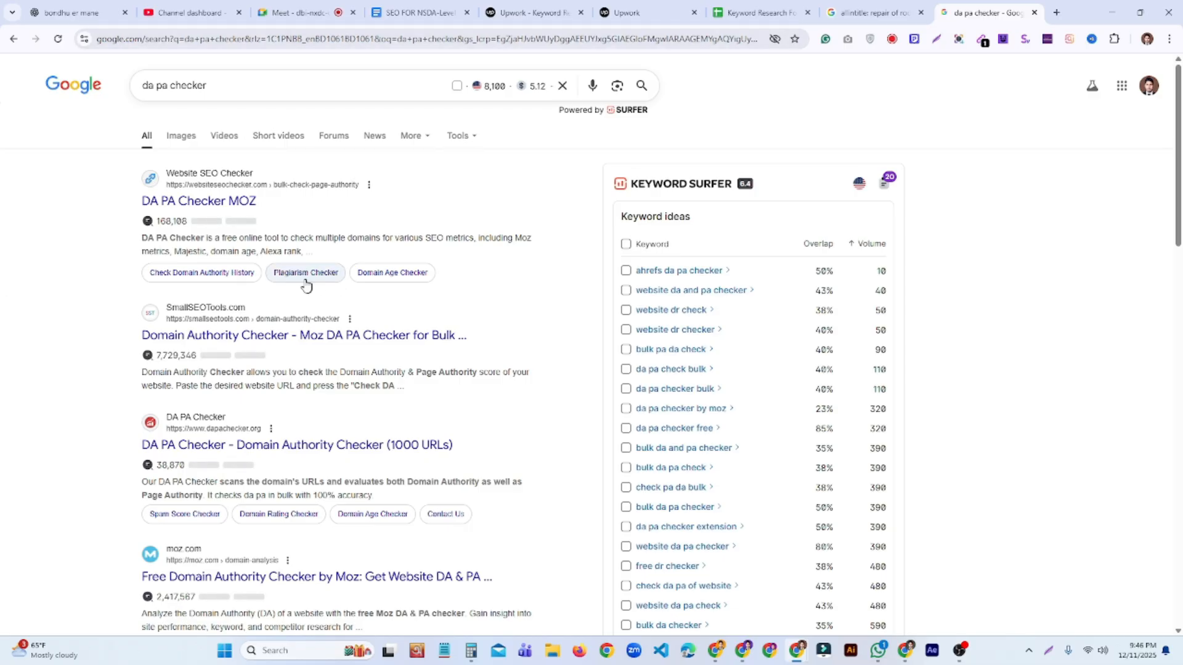
Open the Website SEO Checker, SmallSEOTools, DA PA Checker and Moz results in separate new tabs.
{"action": "scroll", "coordinate": [160, 343], "scroll_direction": "down", "scroll_amount": 3}
{"action": "scroll", "coordinate": [160, 343], "scroll_direction": "down", "scroll_amount": 3}
{"action": "scroll", "coordinate": [185, 369], "scroll_direction": "up", "scroll_amount": 7}
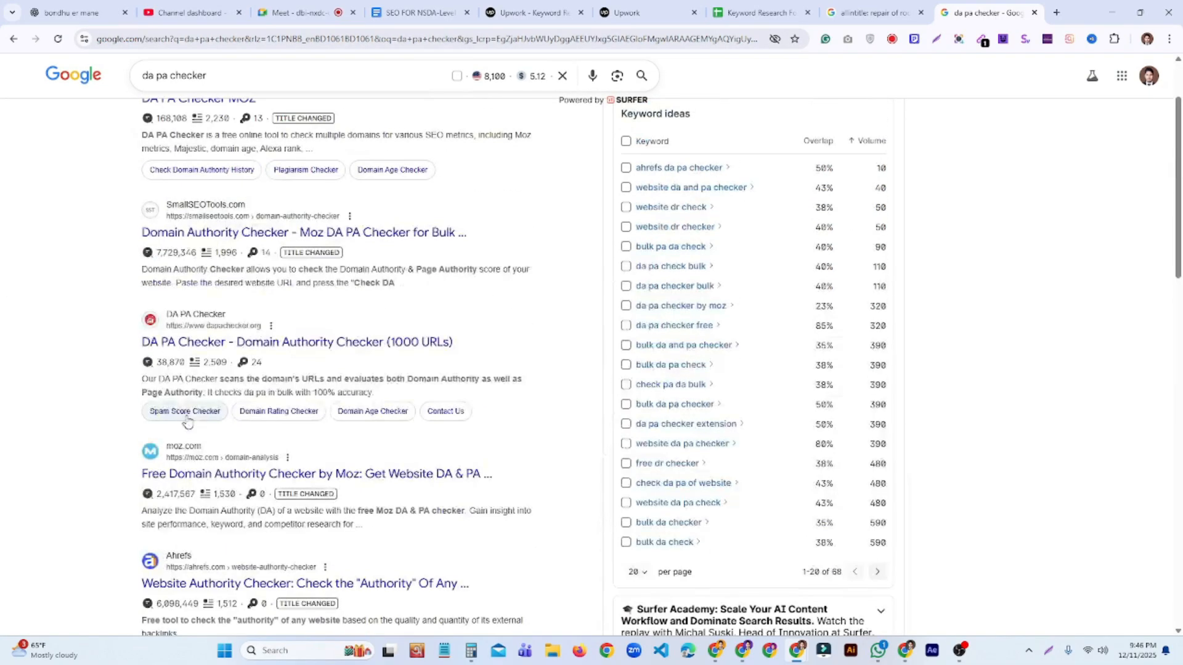
{"action": "right_click", "coordinate": [213, 206]}
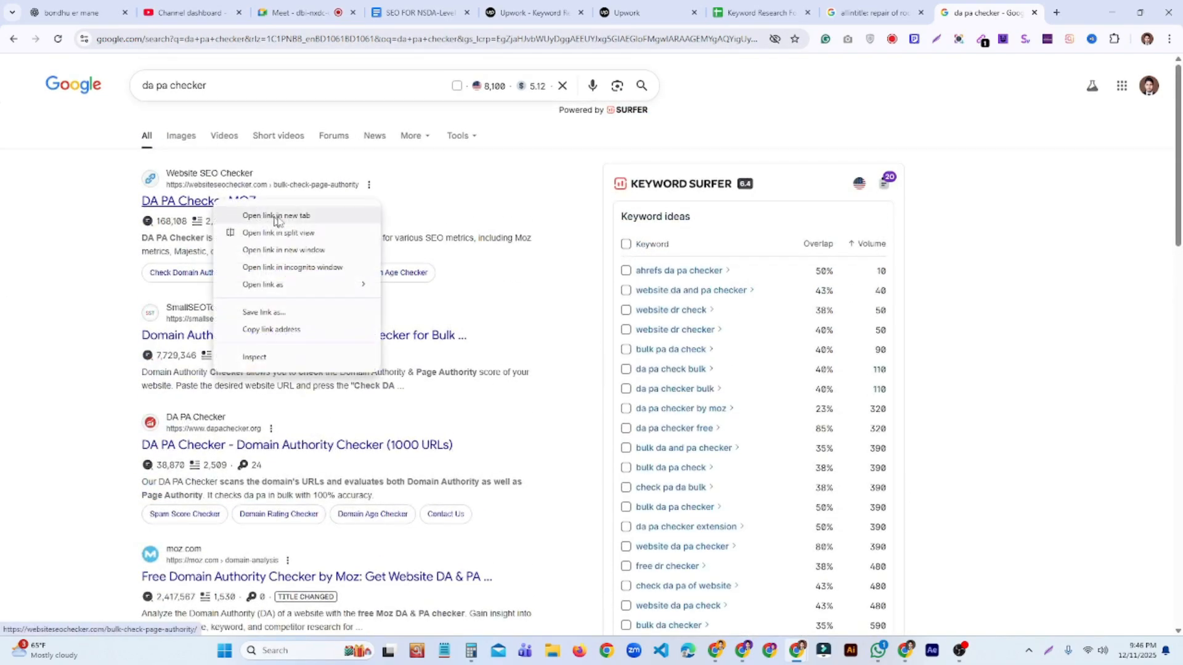
{"action": "left_click", "coordinate": [285, 215]}
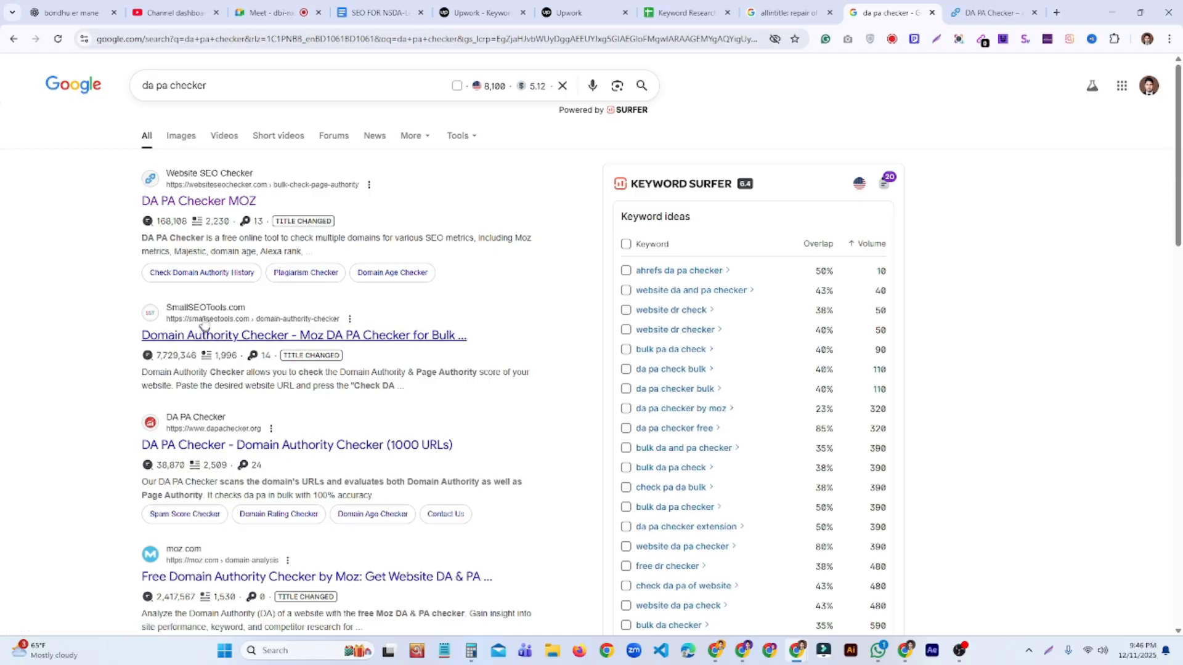
{"action": "right_click", "coordinate": [217, 337]}
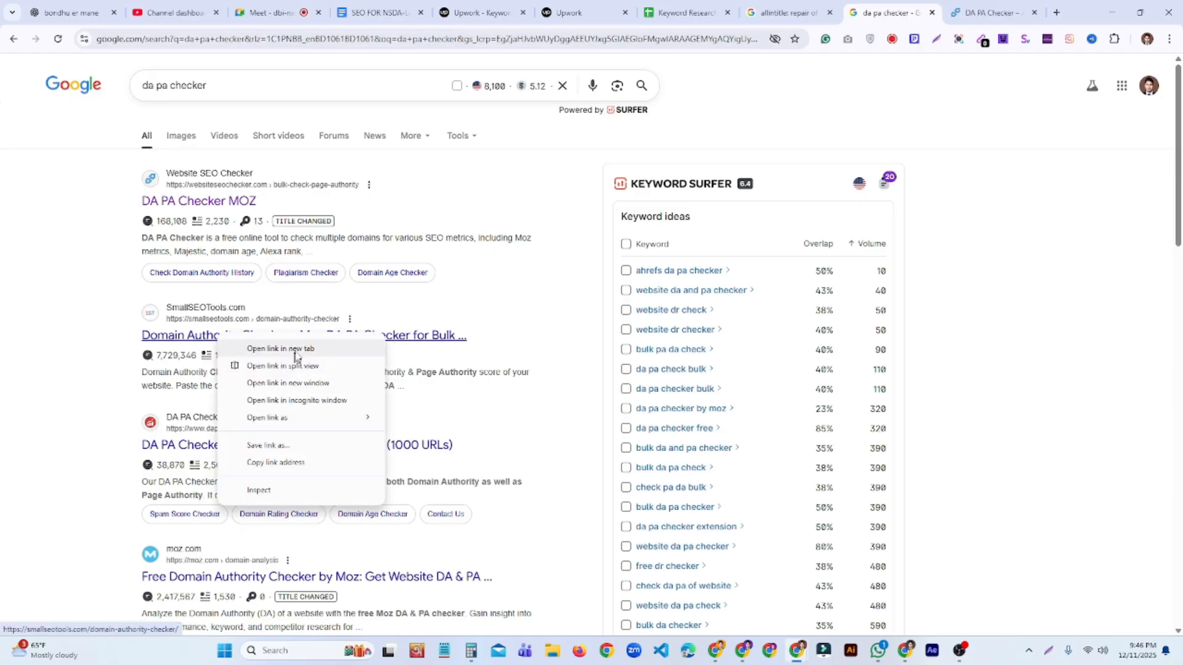
{"action": "left_click", "coordinate": [289, 349]}
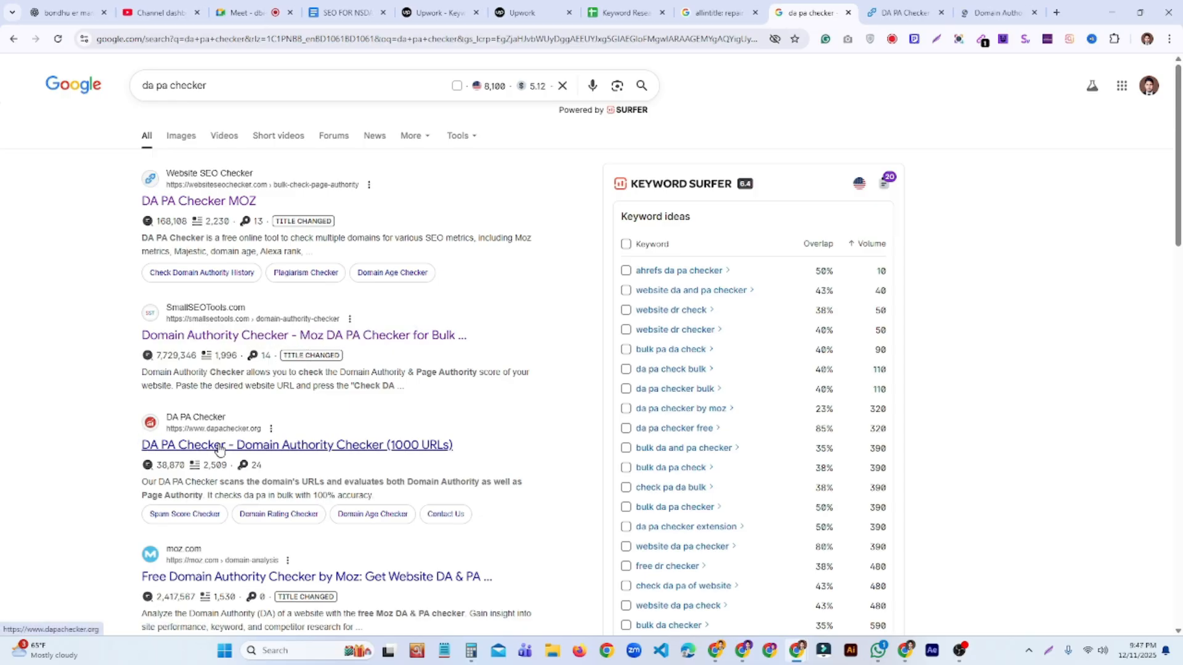
{"action": "right_click", "coordinate": [276, 446]}
{"action": "left_click", "coordinate": [328, 466]}
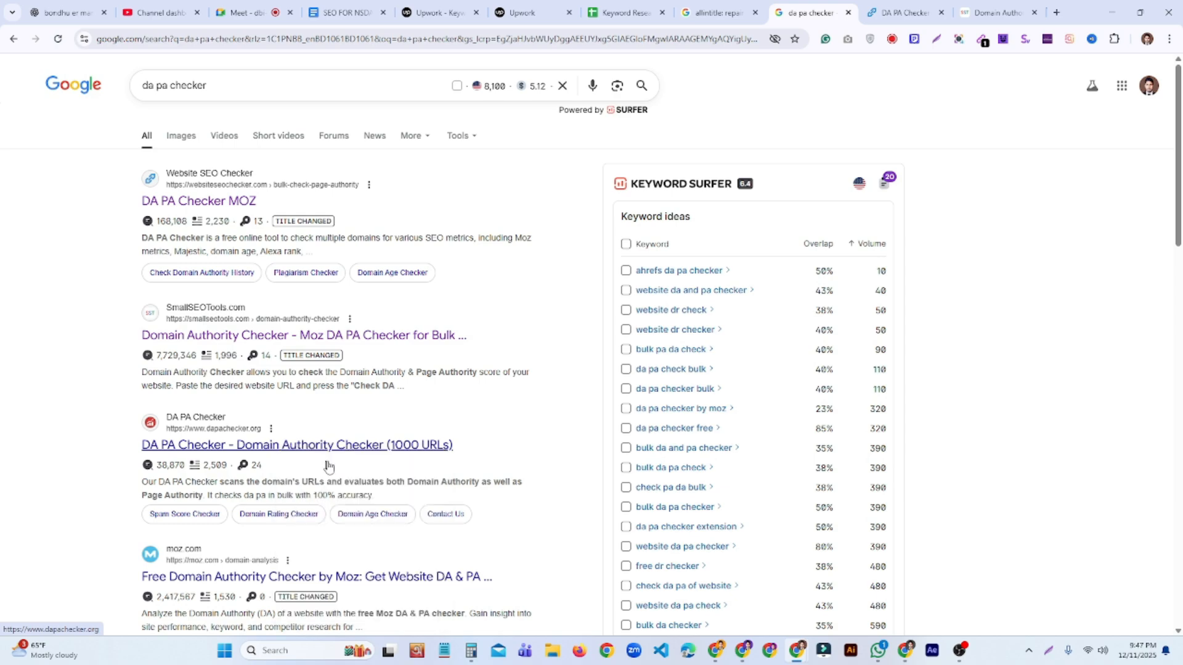
{"action": "right_click", "coordinate": [266, 581]}
{"action": "left_click", "coordinate": [359, 411]}
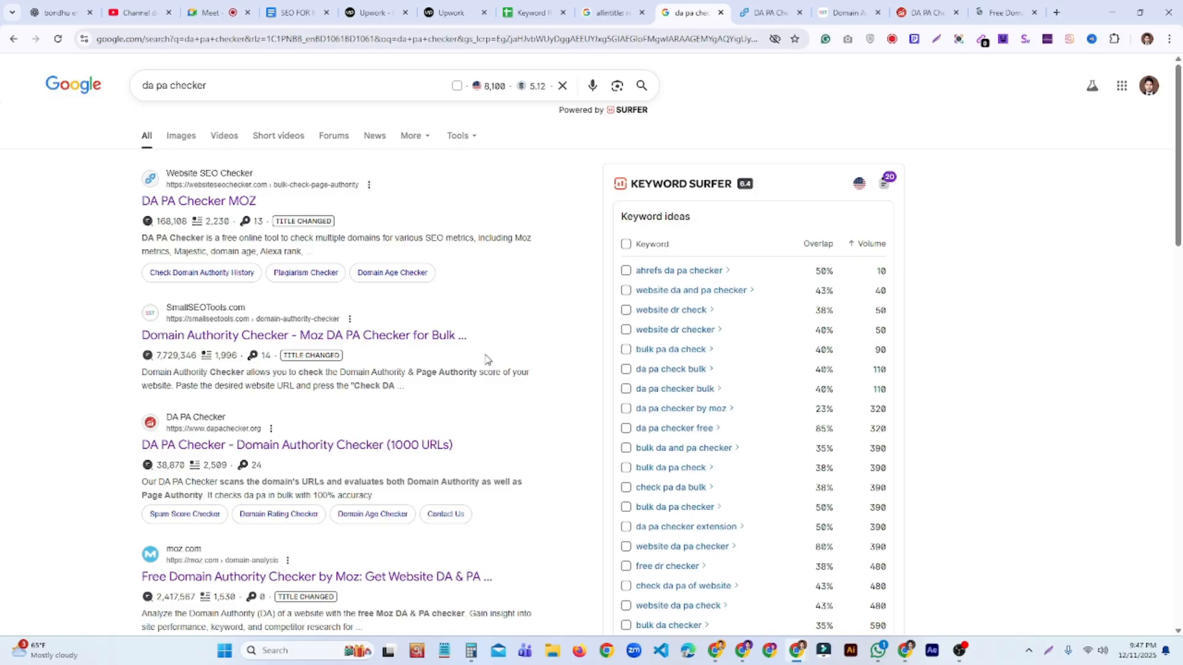
Copy the This Old House link from cell A2 of the sheet into the Website SEO Checker's DA PA Checker URL box.
{"action": "left_click", "coordinate": [768, 7]}
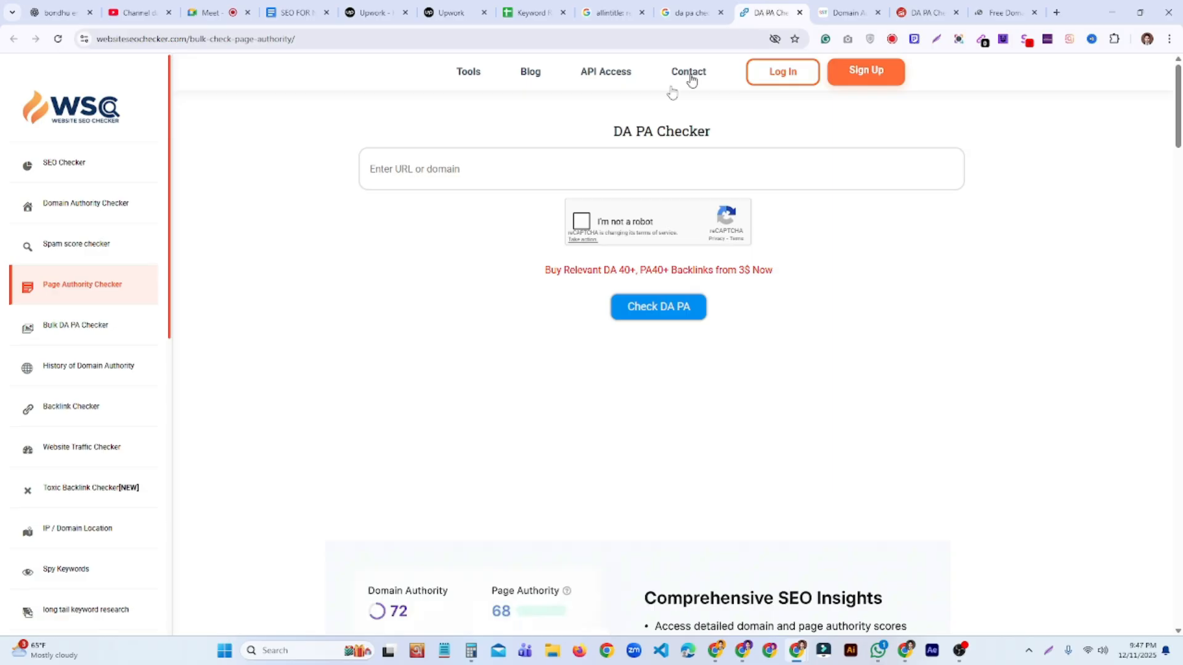
{"action": "left_click", "coordinate": [661, 169]}
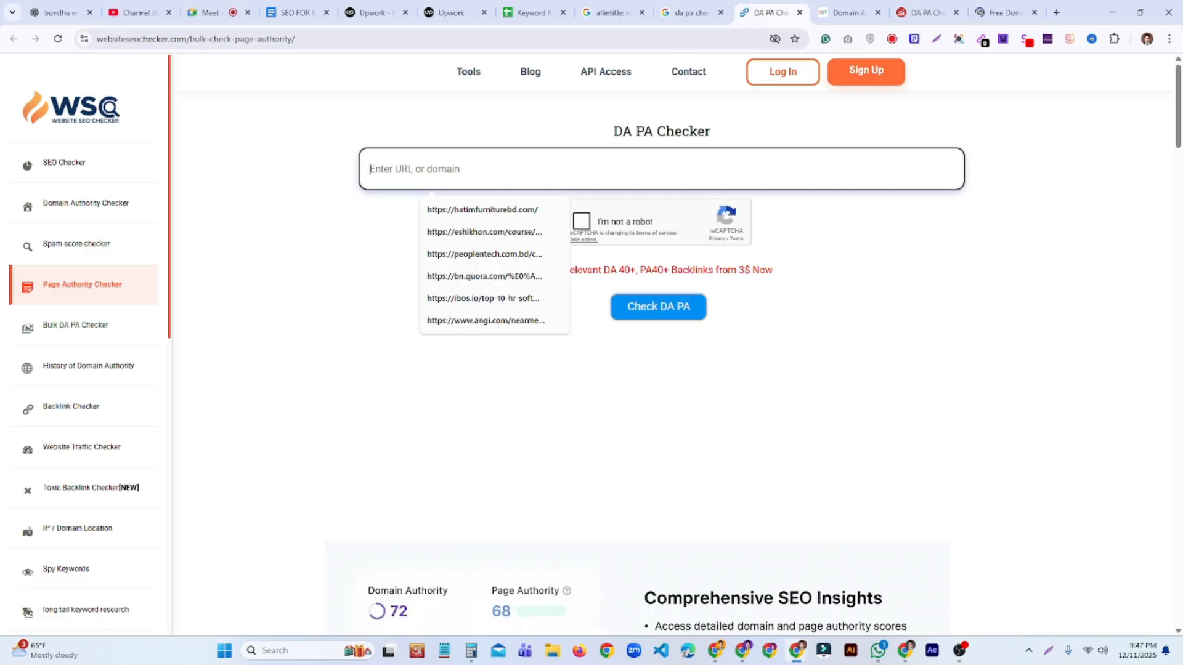
{"action": "left_click", "coordinate": [531, 12]}
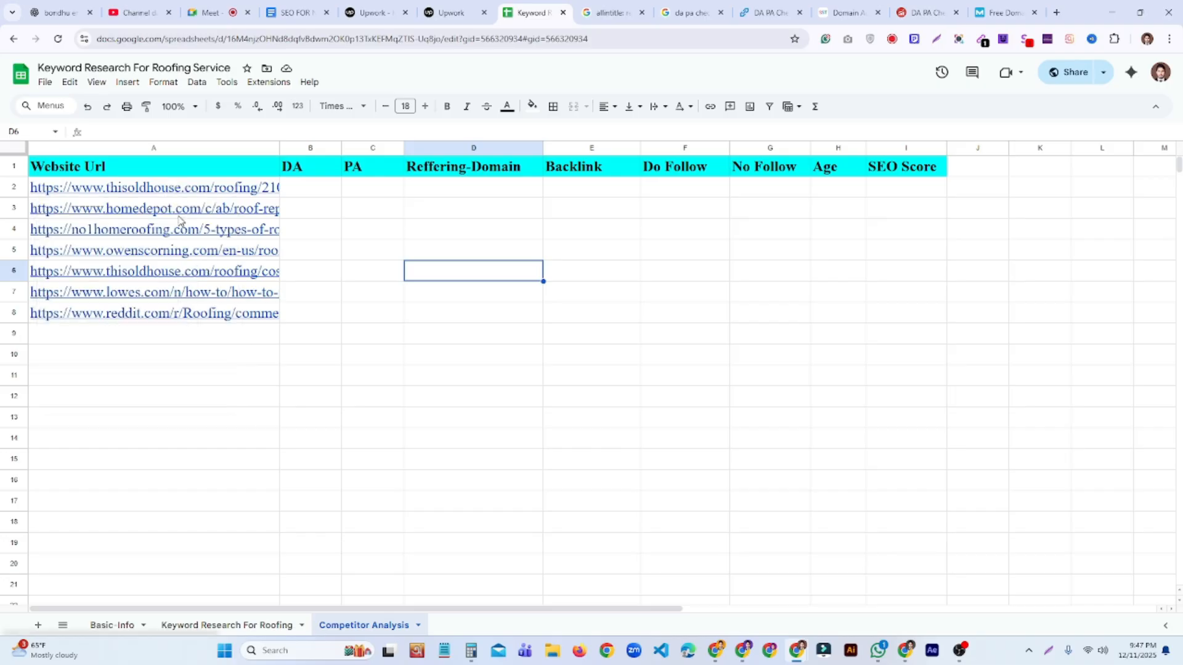
{"action": "left_click", "coordinate": [174, 234]}
{"action": "mouse_move", "coordinate": [212, 189]}
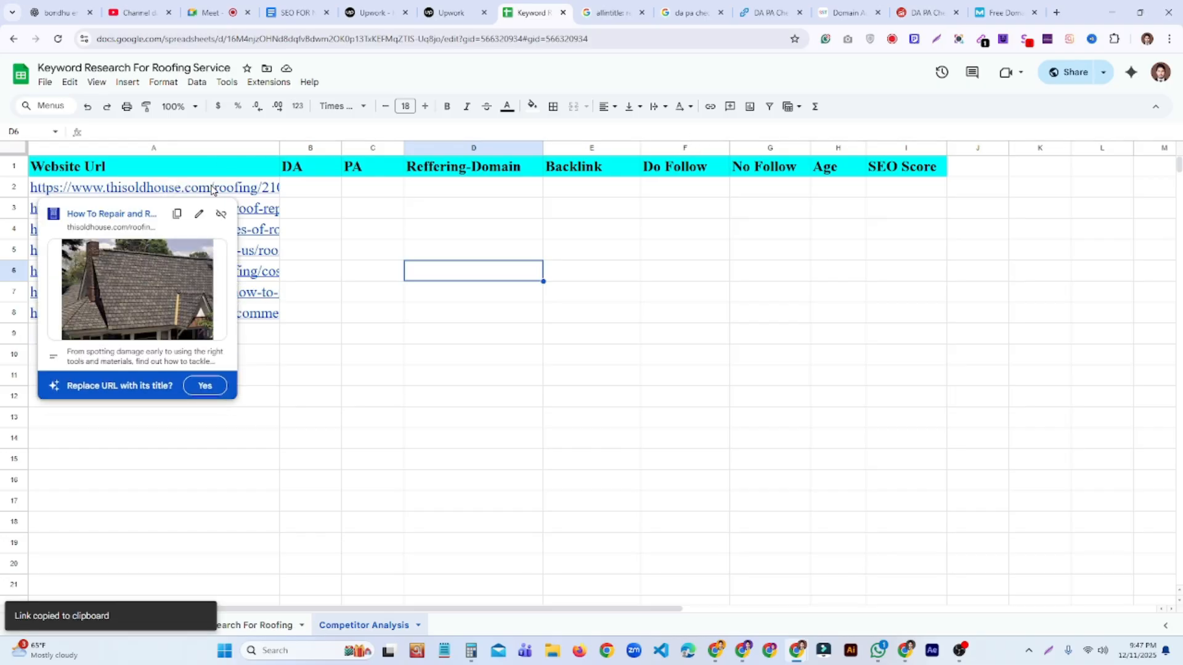
{"action": "left_click", "coordinate": [176, 214]}
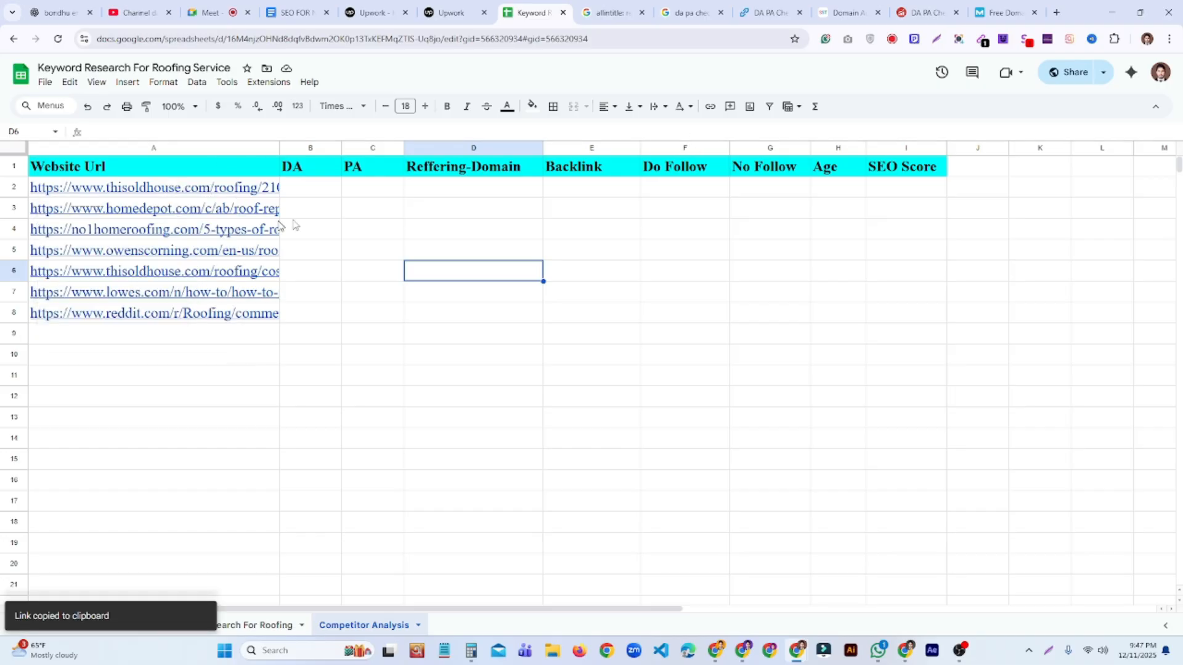
{"action": "left_click", "coordinate": [767, 13]}
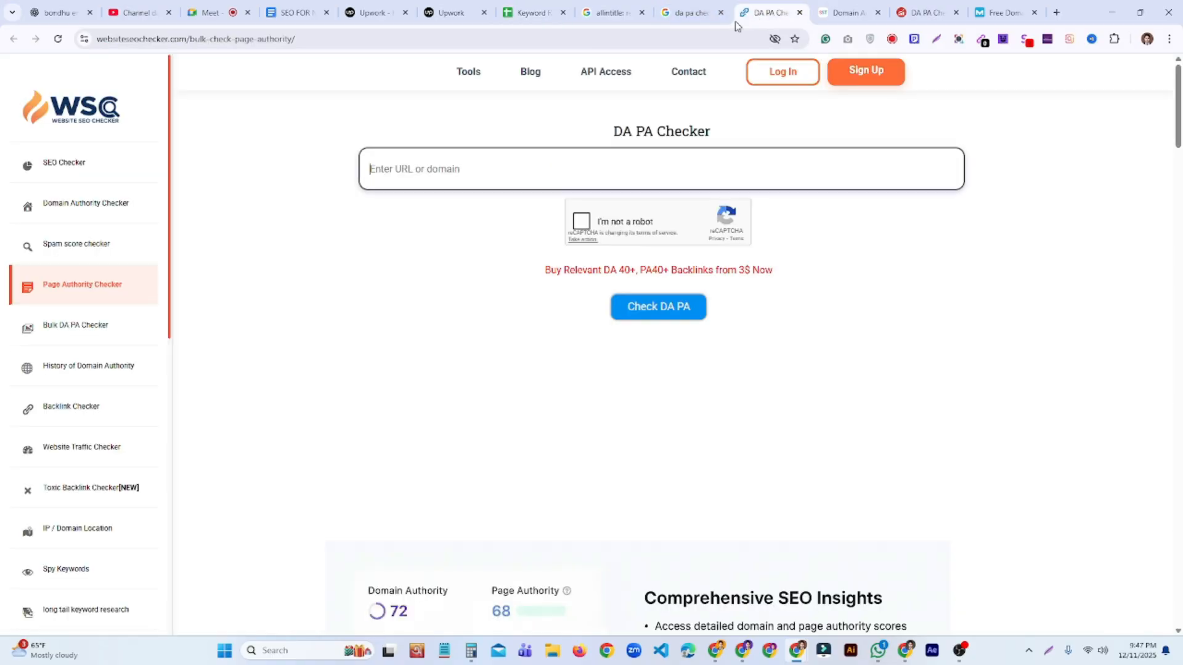
{"action": "left_click", "coordinate": [431, 168]}
{"action": "key", "text": "ctrl+v"}
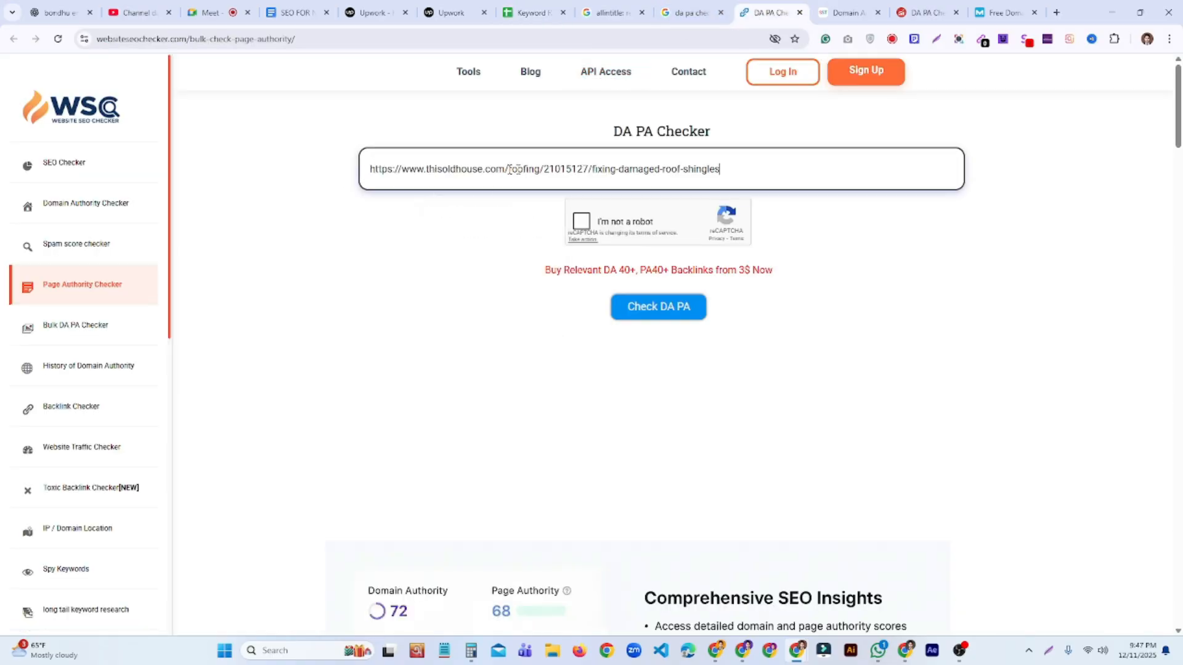
Start the DA PA Checker's reCAPTCHA and try to solve its crosswalks image challenge.
{"action": "left_click", "coordinate": [582, 222]}
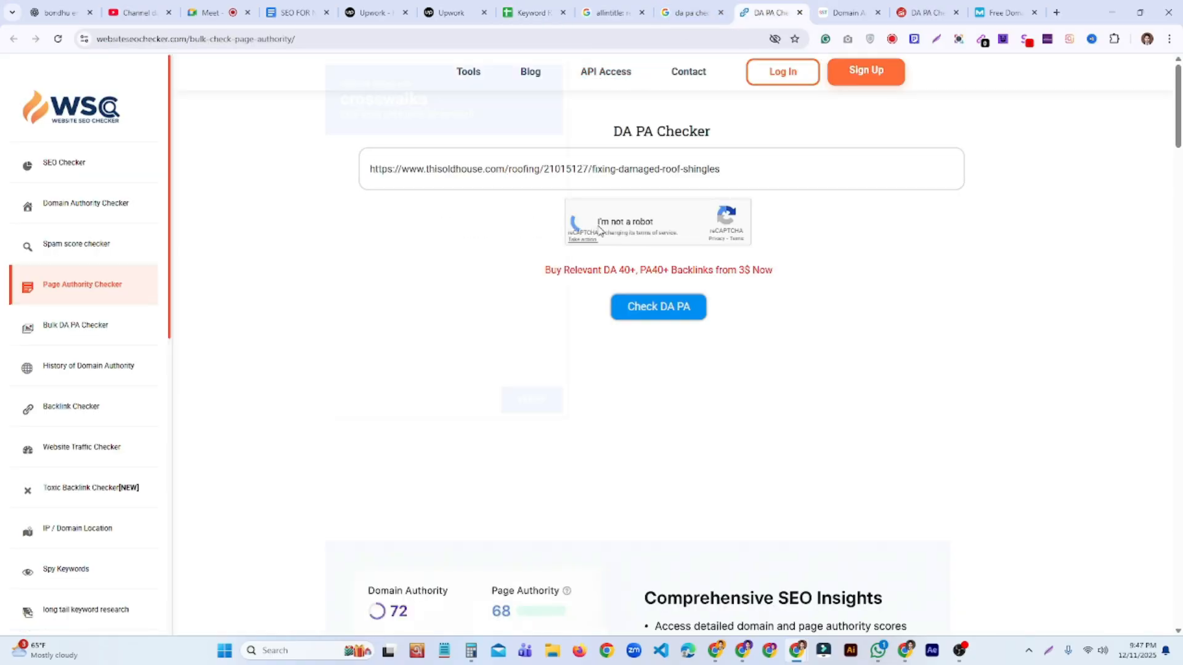
{"action": "left_click", "coordinate": [547, 328]}
{"action": "left_click", "coordinate": [383, 249]}
{"action": "left_click", "coordinate": [364, 182]}
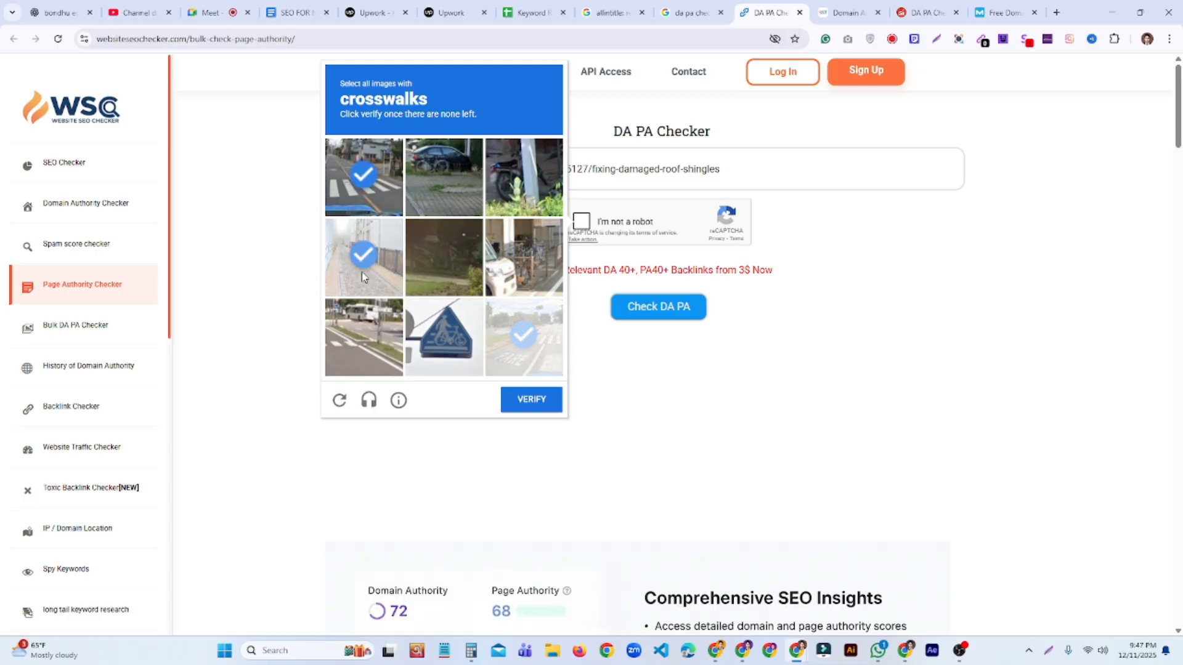
{"action": "left_click", "coordinate": [360, 331]}
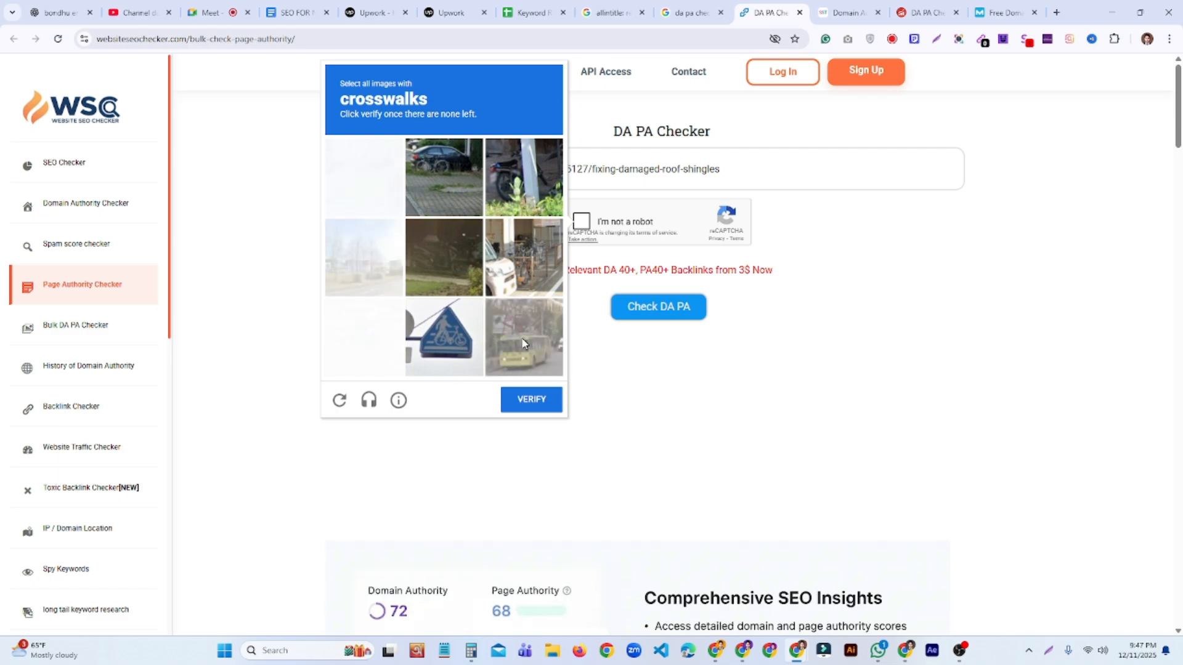
{"action": "left_click", "coordinate": [399, 213]}
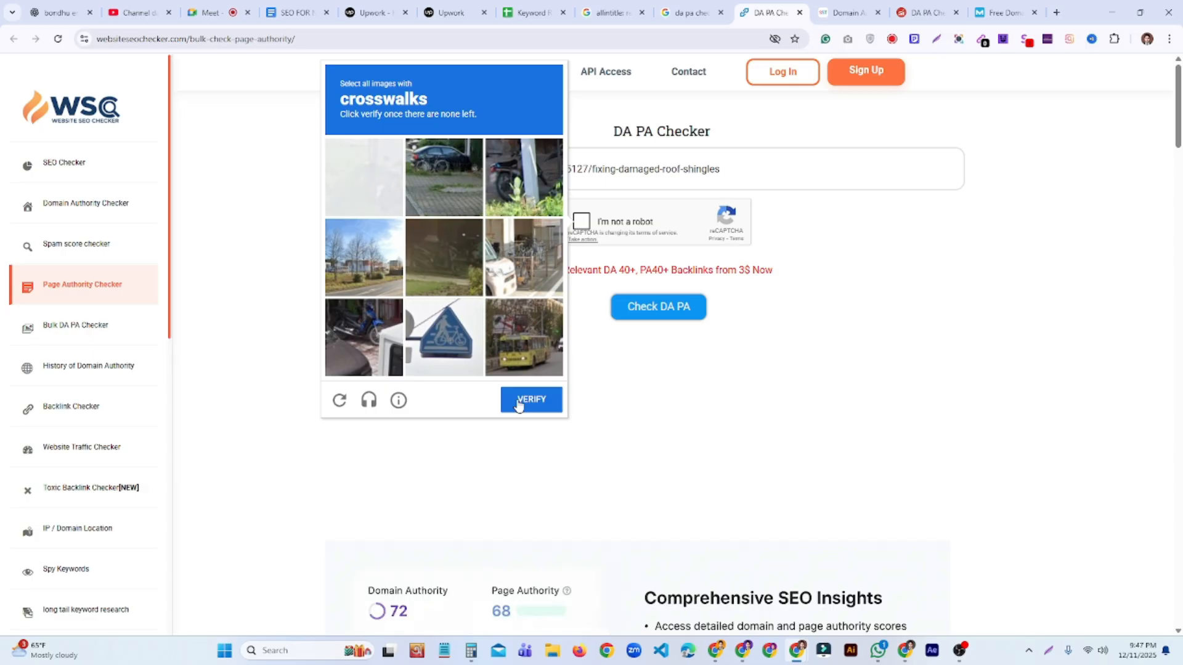
{"action": "left_click", "coordinate": [538, 401]}
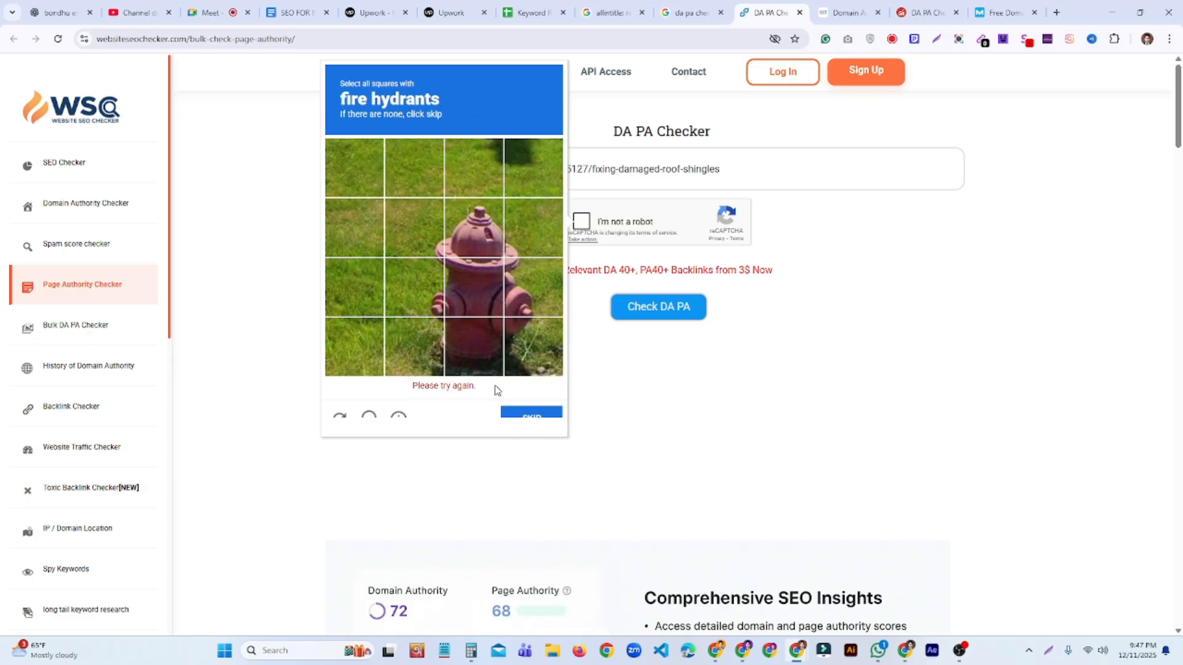
Try to solve the reCAPTCHA's fire hydrants challenge by marking the squares containing the hydrant and submitting them.
{"action": "left_click", "coordinate": [486, 294]}
{"action": "left_click", "coordinate": [481, 249]}
{"action": "left_click", "coordinate": [520, 285]}
{"action": "left_click", "coordinate": [447, 330]}
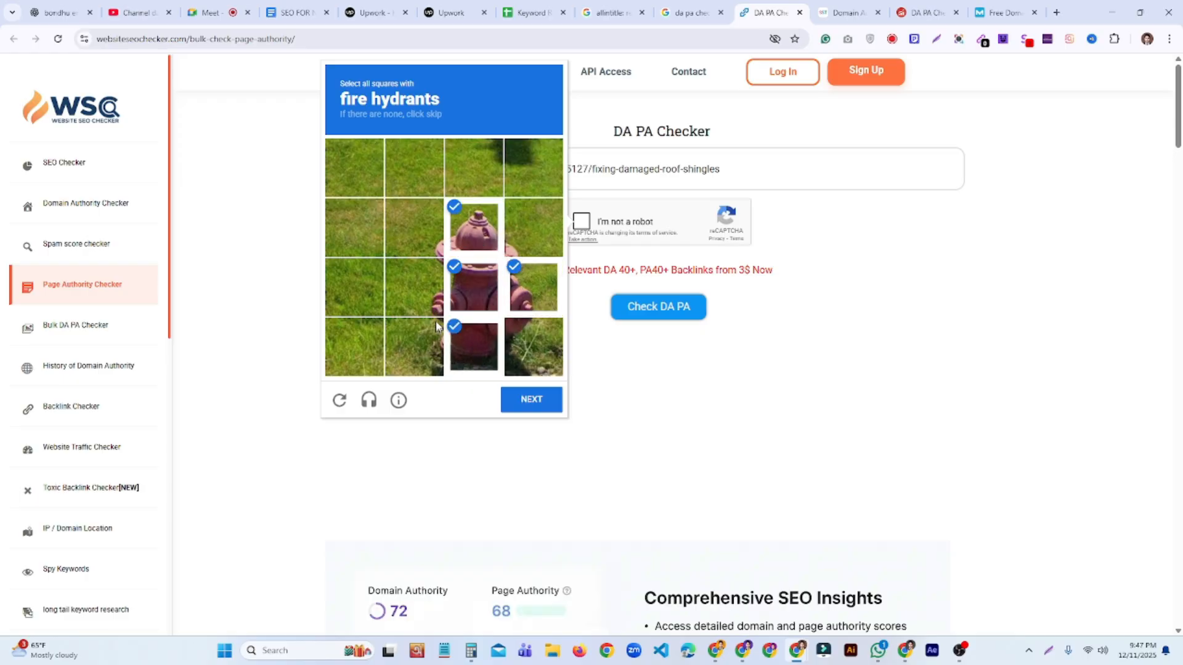
{"action": "left_click", "coordinate": [435, 313]}
{"action": "left_click", "coordinate": [552, 407]}
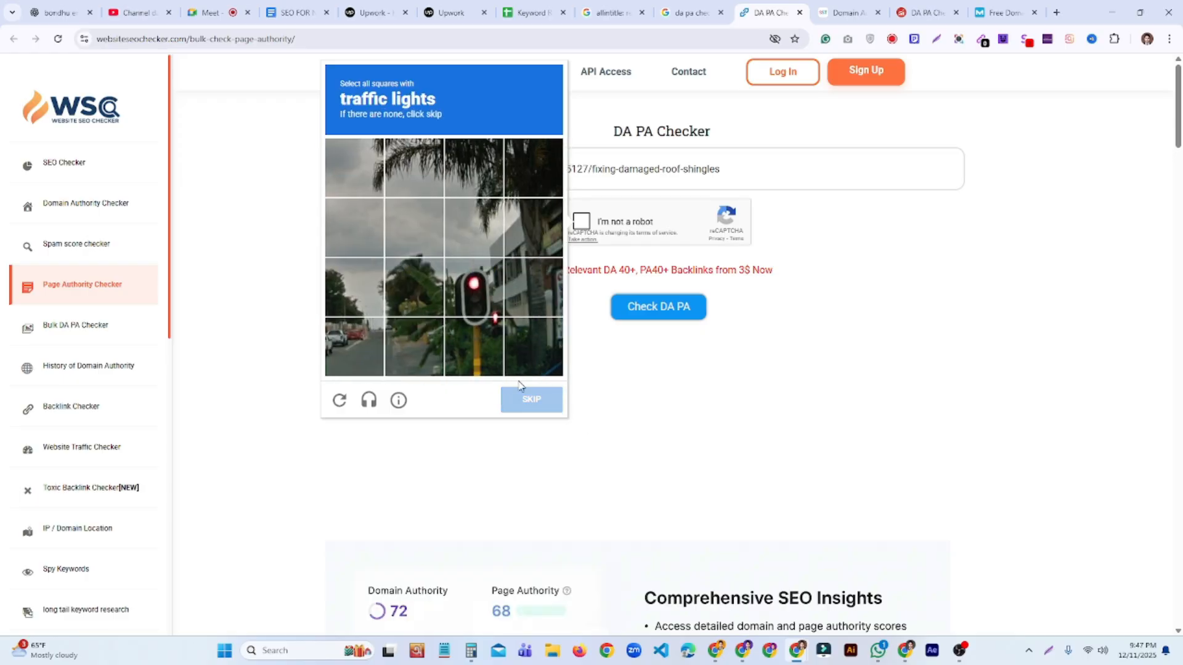
Skip the traffic lights and buses challenges, and submit the squares marked as motorcycles in the street image.
{"action": "left_click", "coordinate": [528, 401]}
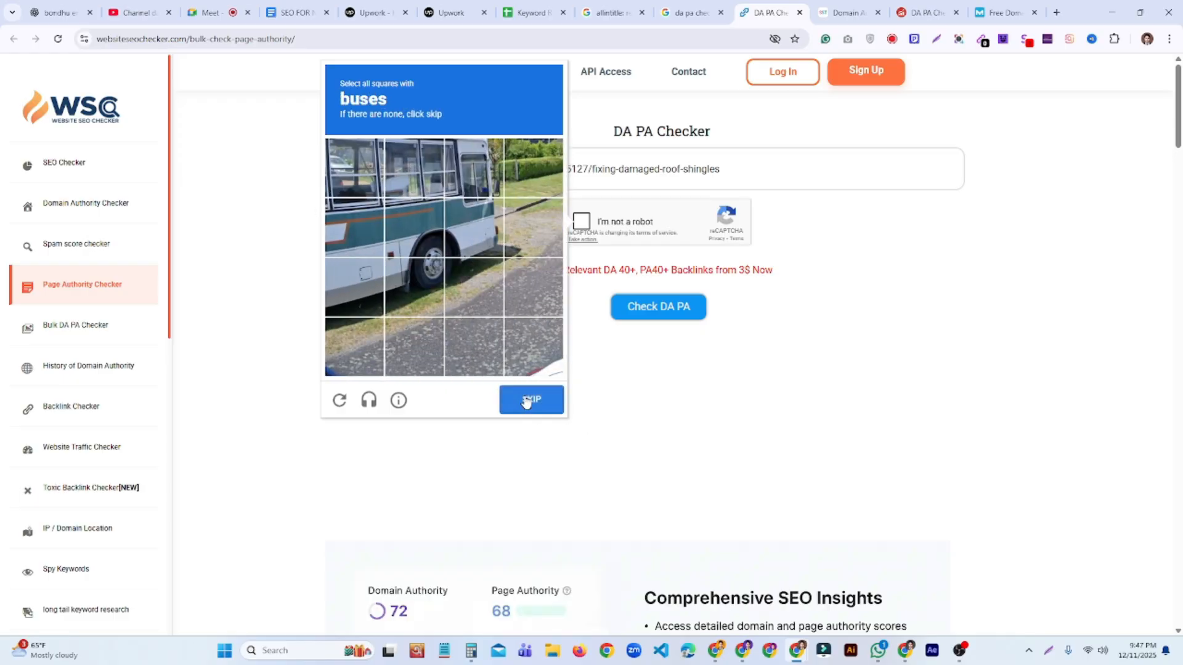
{"action": "left_click", "coordinate": [530, 404]}
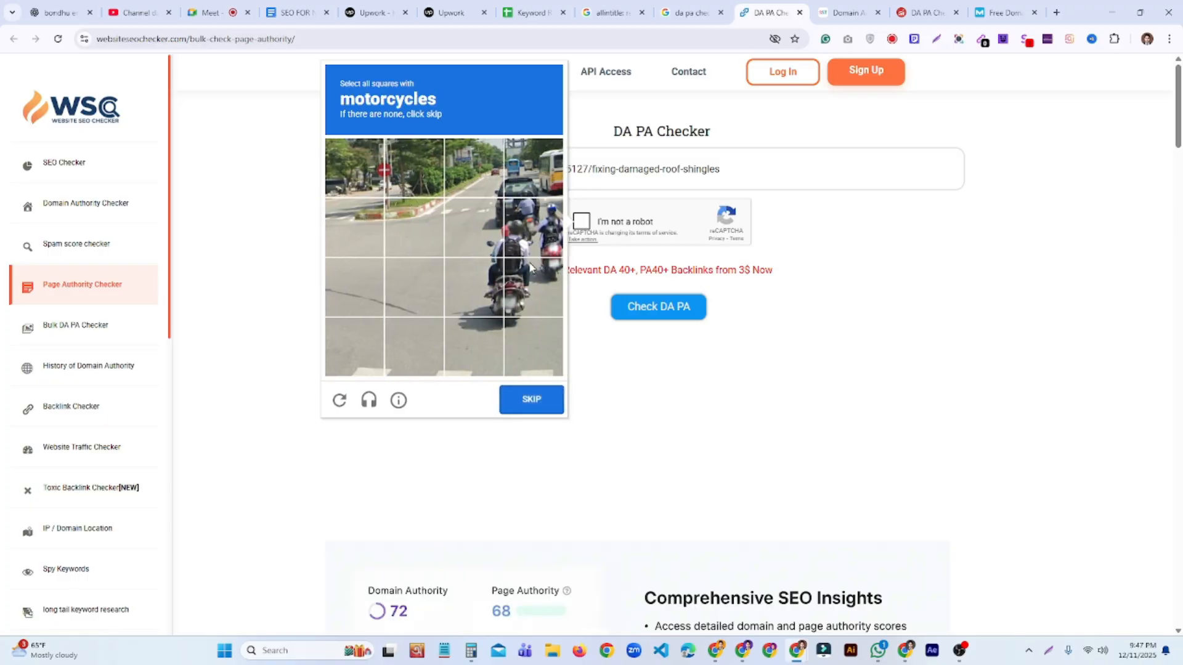
{"action": "left_click", "coordinate": [532, 269]}
{"action": "left_click", "coordinate": [547, 231]}
{"action": "left_click", "coordinate": [547, 163]}
{"action": "left_click", "coordinate": [499, 294]}
{"action": "left_click", "coordinate": [545, 407]}
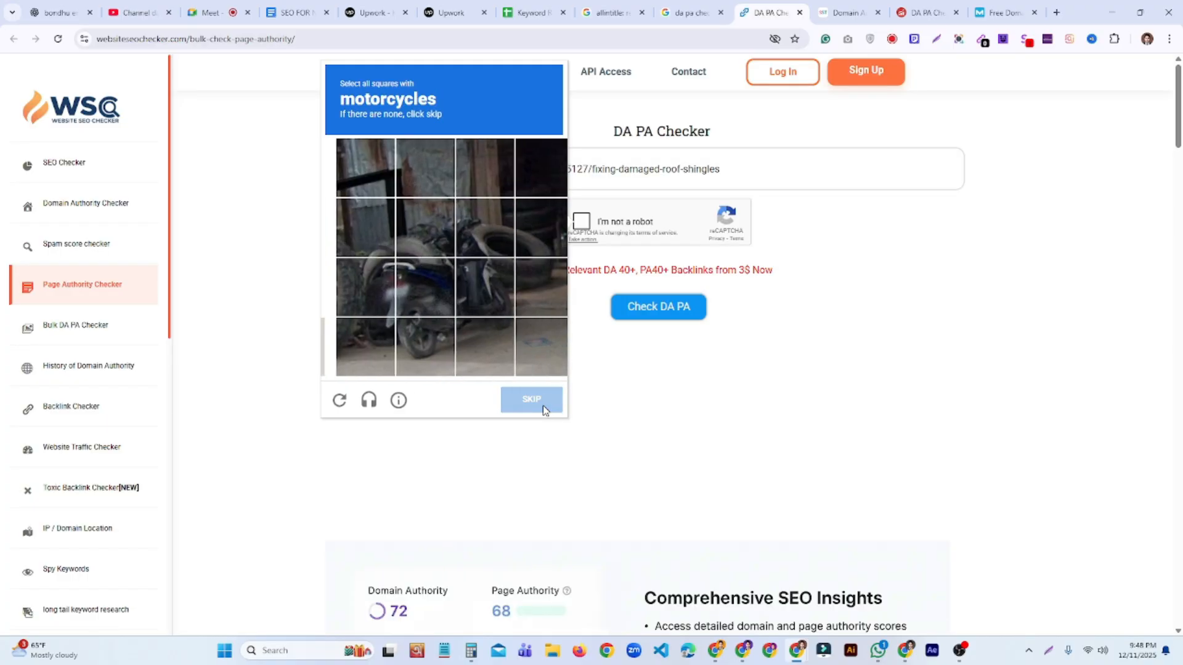
Try to pass the second motorcycles challenge by marking the squares of the parked motorcycle and submitting them for verification.
{"action": "left_click", "coordinate": [439, 300]}
{"action": "left_click", "coordinate": [394, 345]}
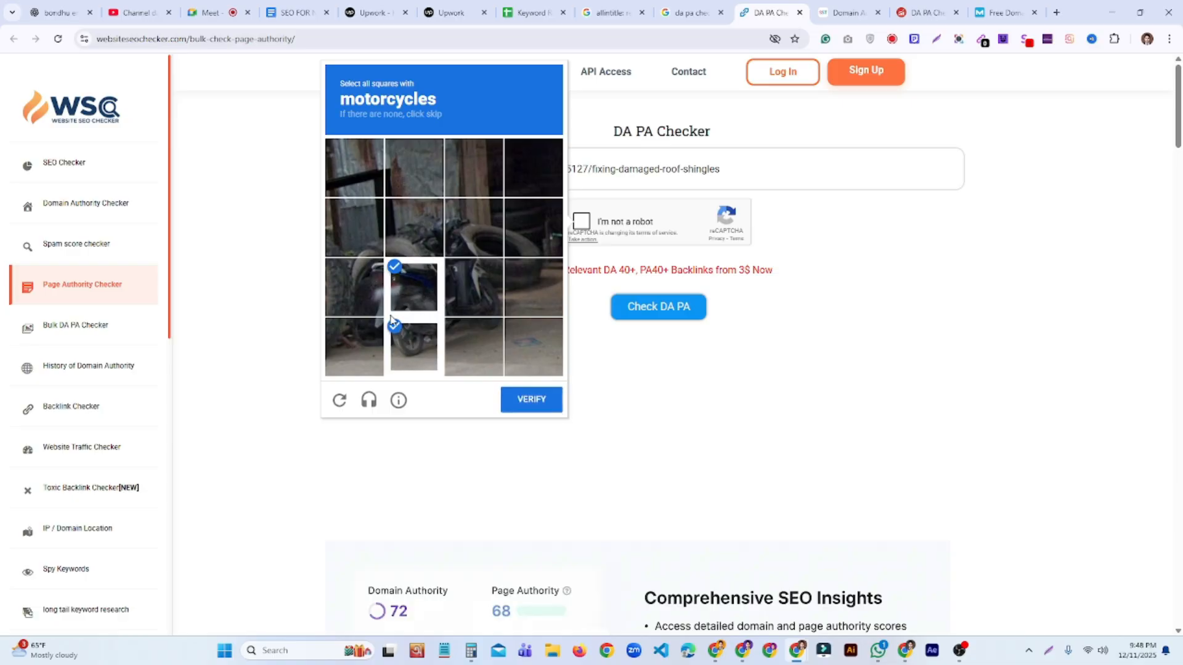
{"action": "left_click", "coordinate": [475, 293]}
{"action": "left_click", "coordinate": [478, 246]}
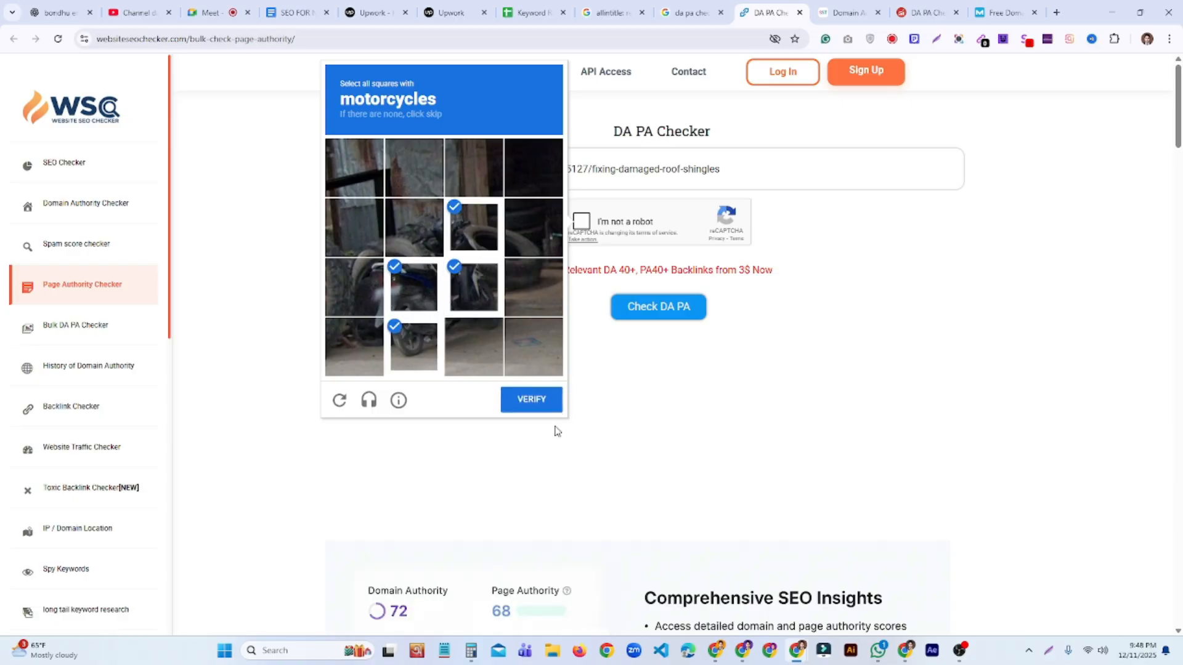
{"action": "left_click", "coordinate": [547, 402]}
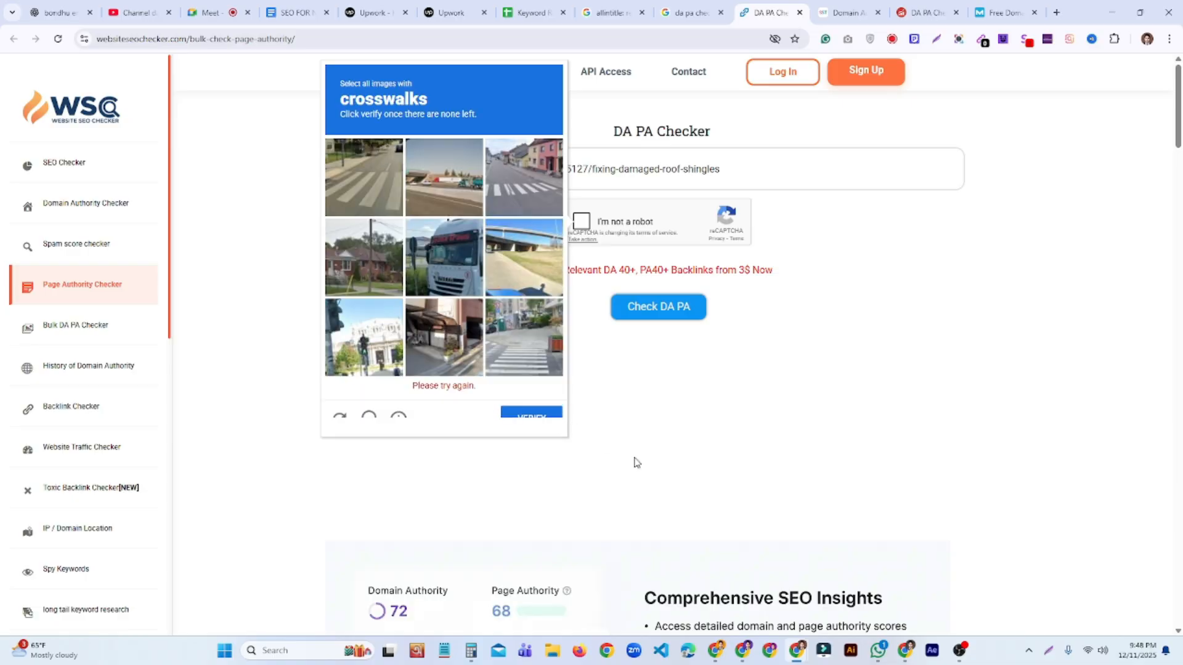
Solve the crosswalks challenge by selecting every crosswalk image, including the replacement images, and verify it.
{"action": "left_click", "coordinate": [526, 186]}
{"action": "left_click", "coordinate": [364, 176]}
{"action": "left_click", "coordinate": [541, 370]}
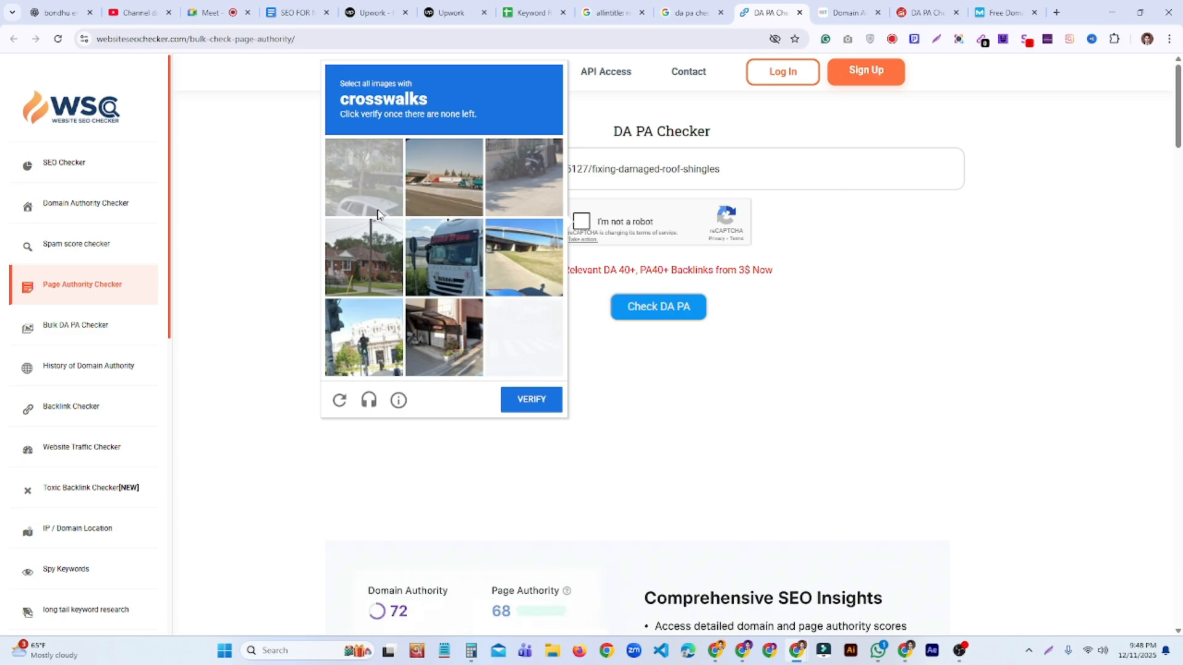
{"action": "left_click", "coordinate": [524, 336]}
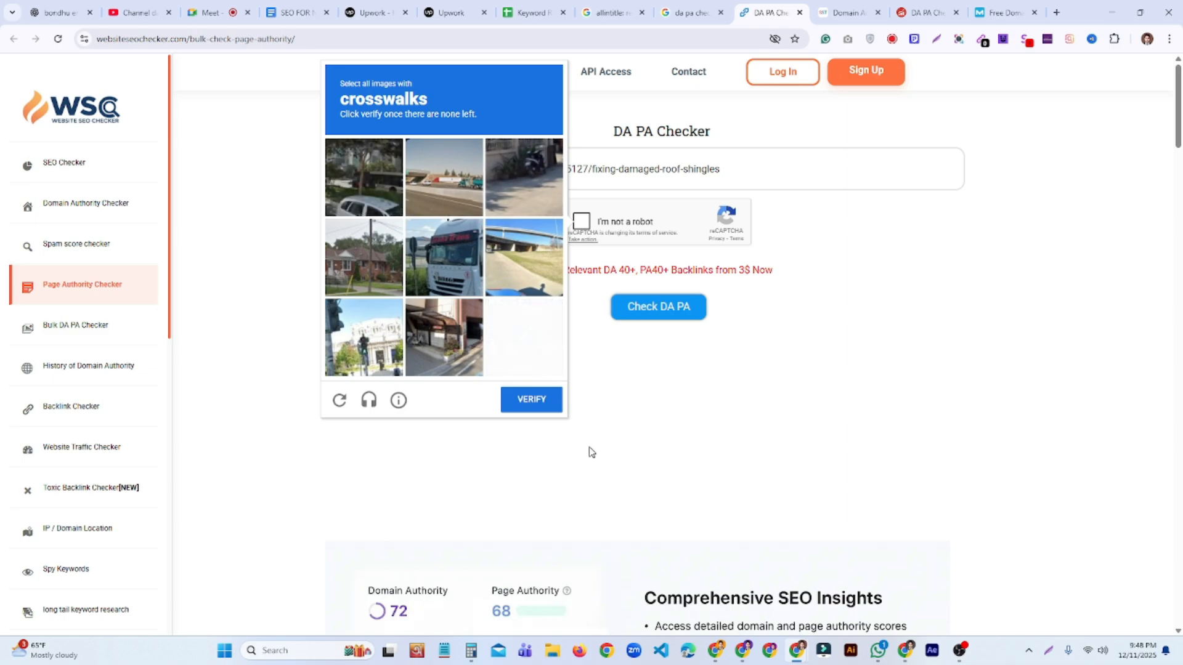
{"action": "left_click", "coordinate": [524, 335]}
{"action": "left_click", "coordinate": [537, 406]}
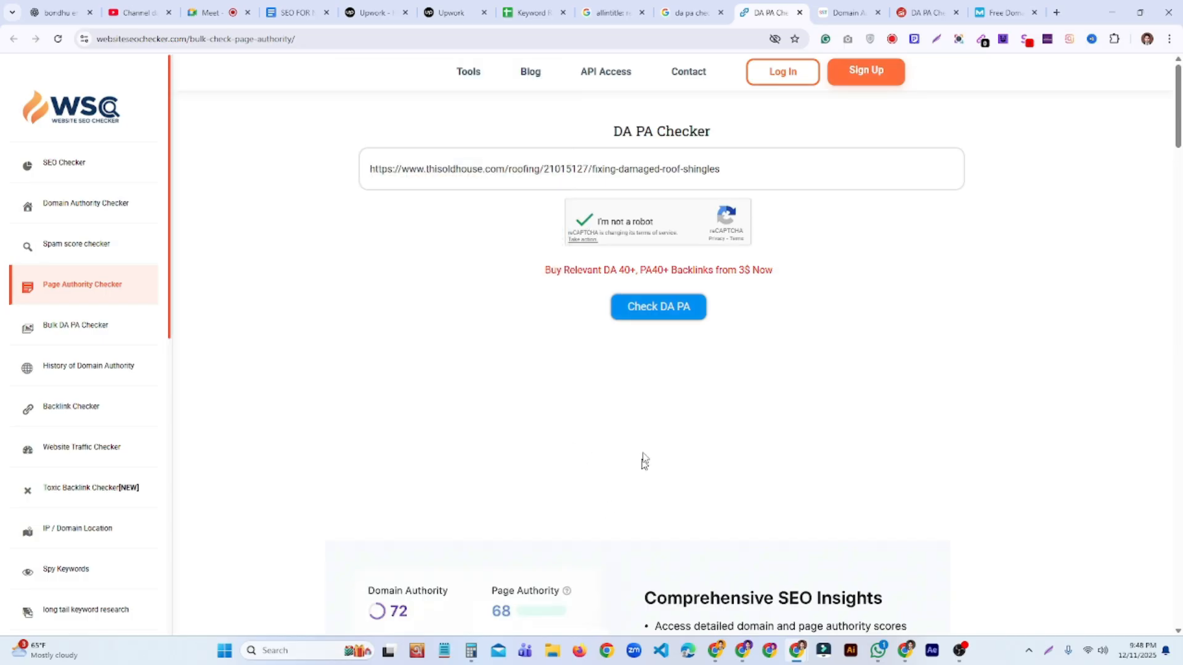
Run the DA PA check for the This Old House link and examine its Moz Domain Authority.
{"action": "left_click", "coordinate": [658, 317]}
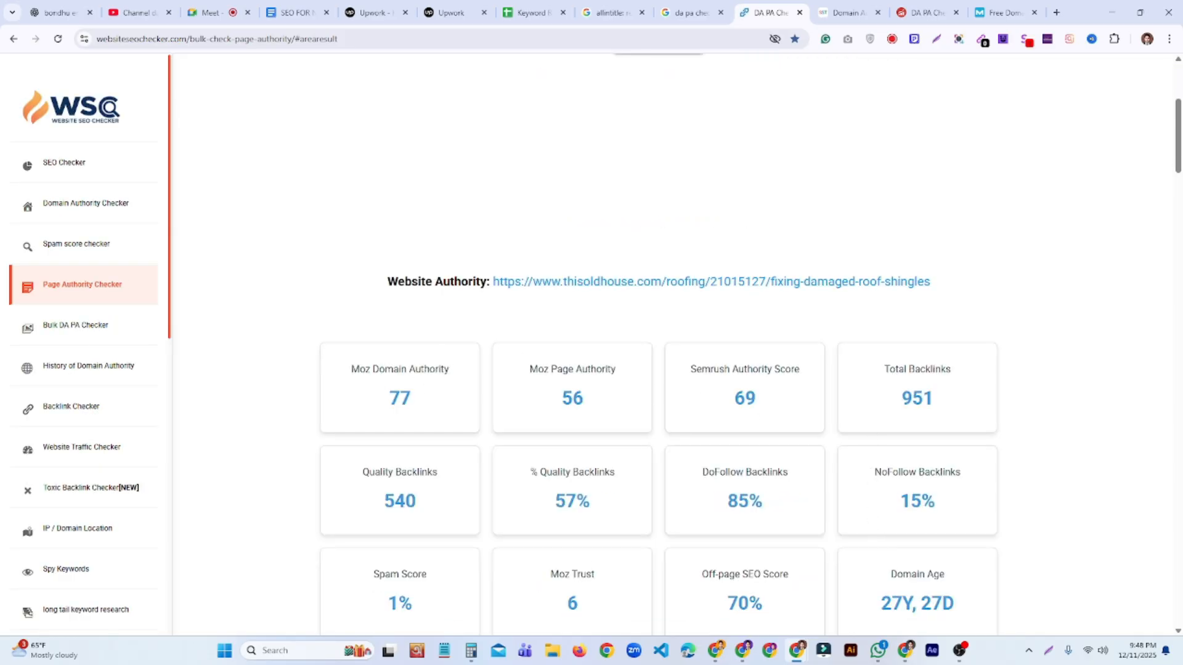
{"action": "left_click_drag", "start_coordinate": [377, 366], "coordinate": [479, 377]}
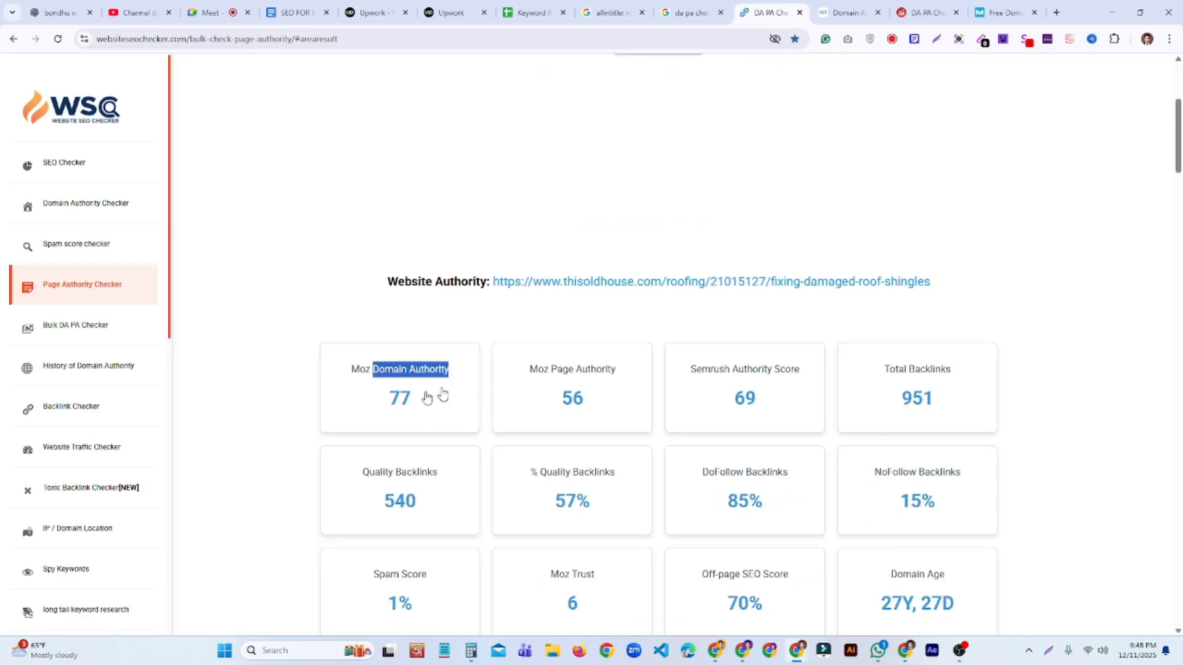
Copy the Moz Domain Authority value 77 from the website checker into the thisoldhouse row's DA cell, B2.
{"action": "left_click", "coordinate": [409, 409]}
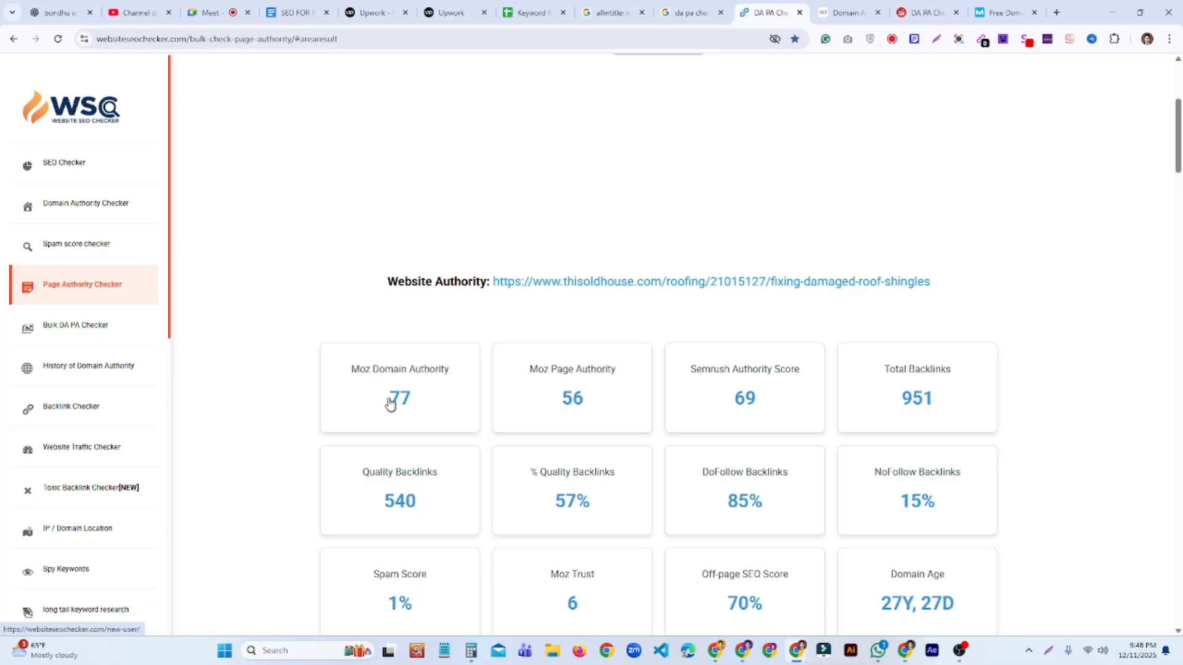
{"action": "left_click_drag", "start_coordinate": [388, 404], "coordinate": [411, 400]}
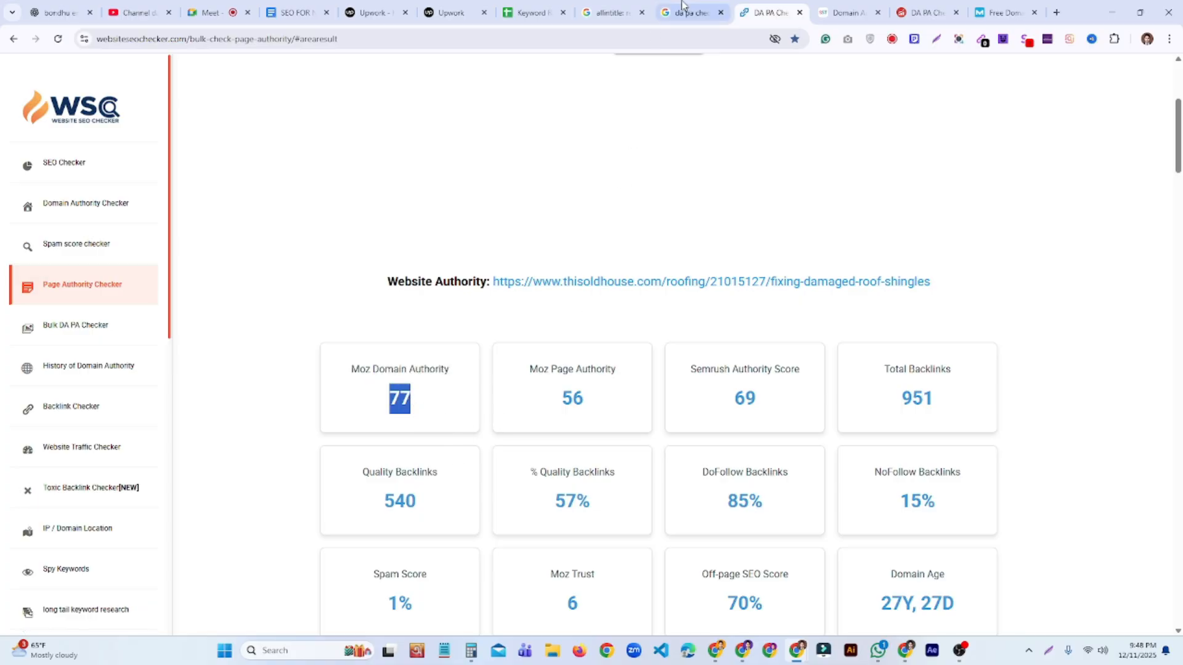
{"action": "left_click", "coordinate": [535, 13]}
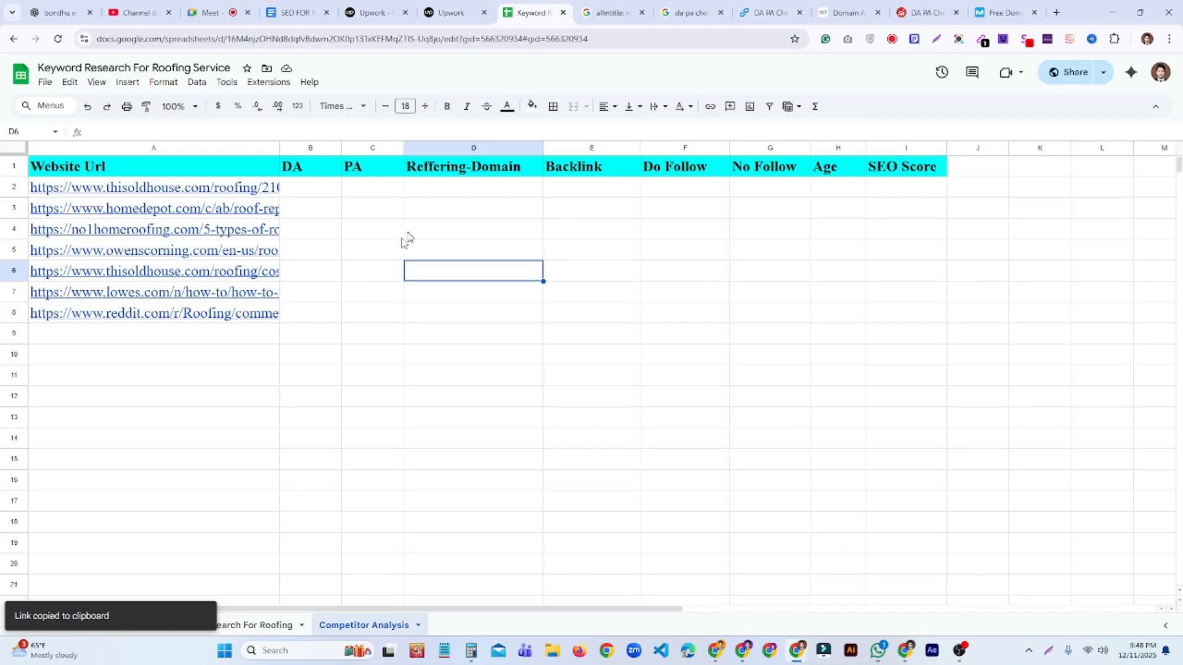
{"action": "left_click", "coordinate": [318, 187]}
{"action": "left_click", "coordinate": [391, 229]}
{"action": "double_click", "coordinate": [318, 192]}
{"action": "type", "text": "77"}
{"action": "left_click", "coordinate": [510, 278]}
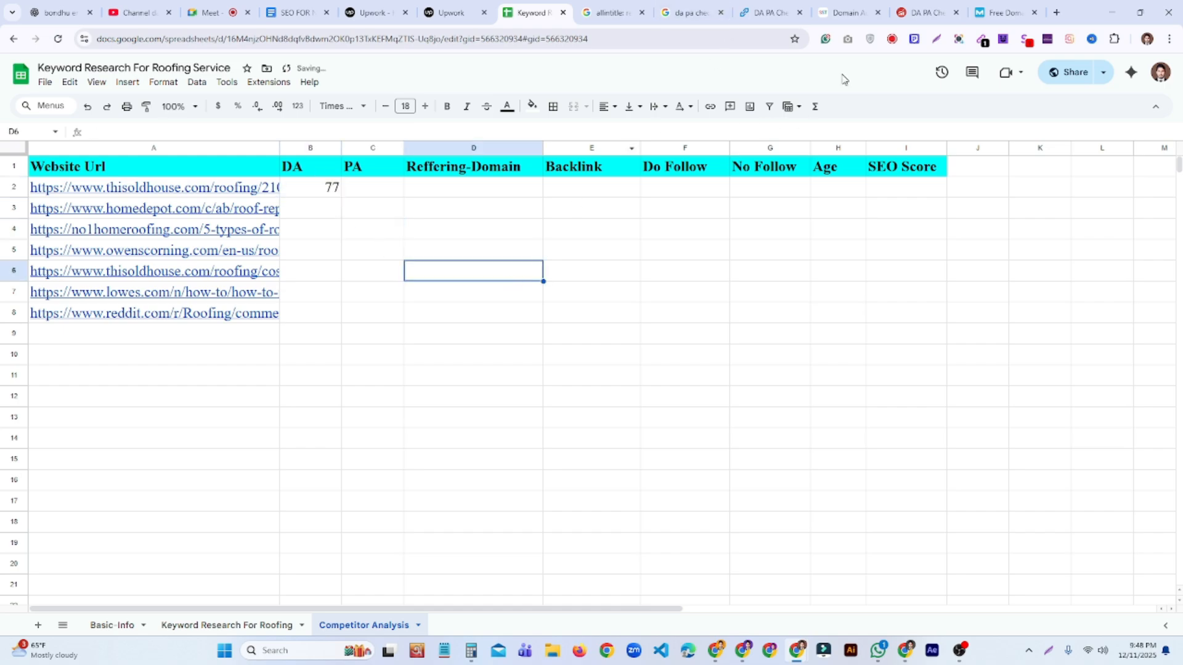
Copy the Moz Page Authority value 56 from the website checker into the thisoldhouse row's PA cell, C2.
{"action": "left_click", "coordinate": [757, 17]}
{"action": "left_click_drag", "start_coordinate": [537, 370], "coordinate": [588, 376]}
{"action": "left_click", "coordinate": [597, 406]}
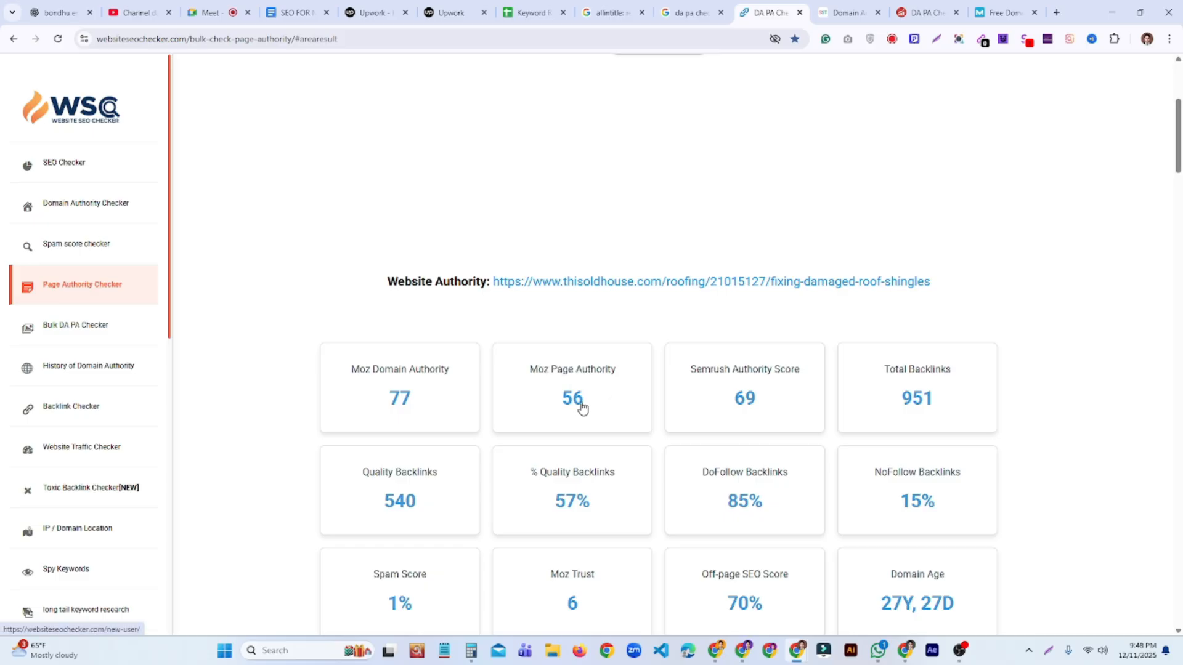
{"action": "left_click_drag", "start_coordinate": [578, 401], "coordinate": [558, 404]}
{"action": "key", "text": "ctrl+c"}
{"action": "left_click", "coordinate": [523, 14]}
{"action": "double_click", "coordinate": [377, 189]}
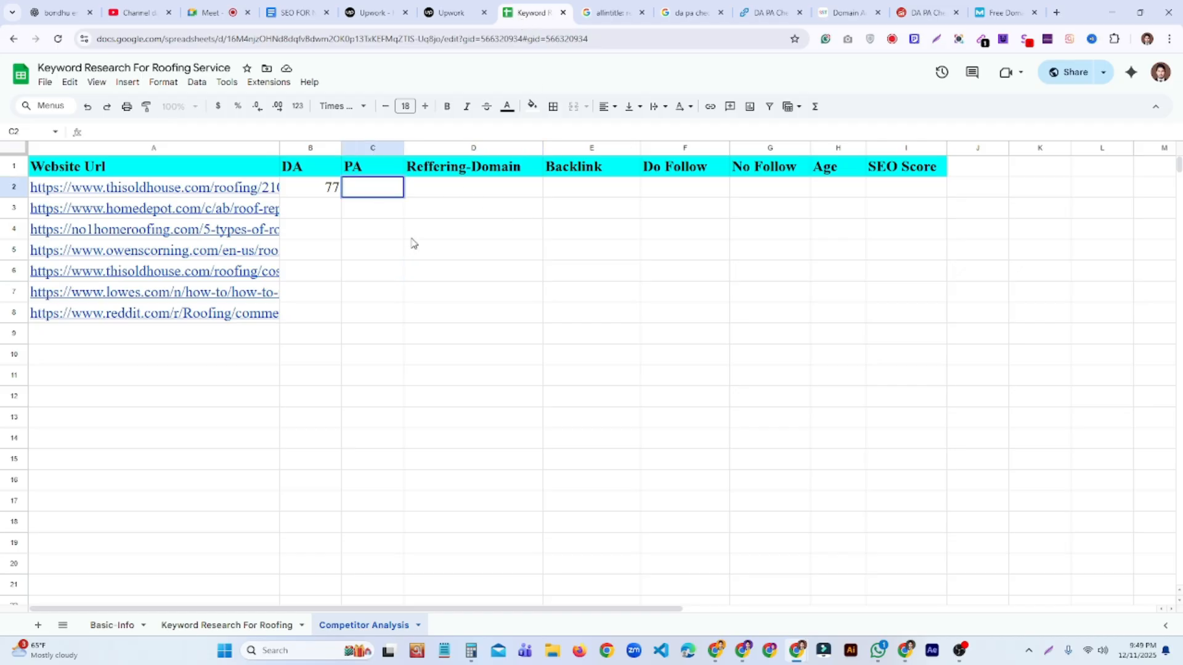
{"action": "key", "text": "ctrl+v"}
{"action": "left_click", "coordinate": [491, 277]}
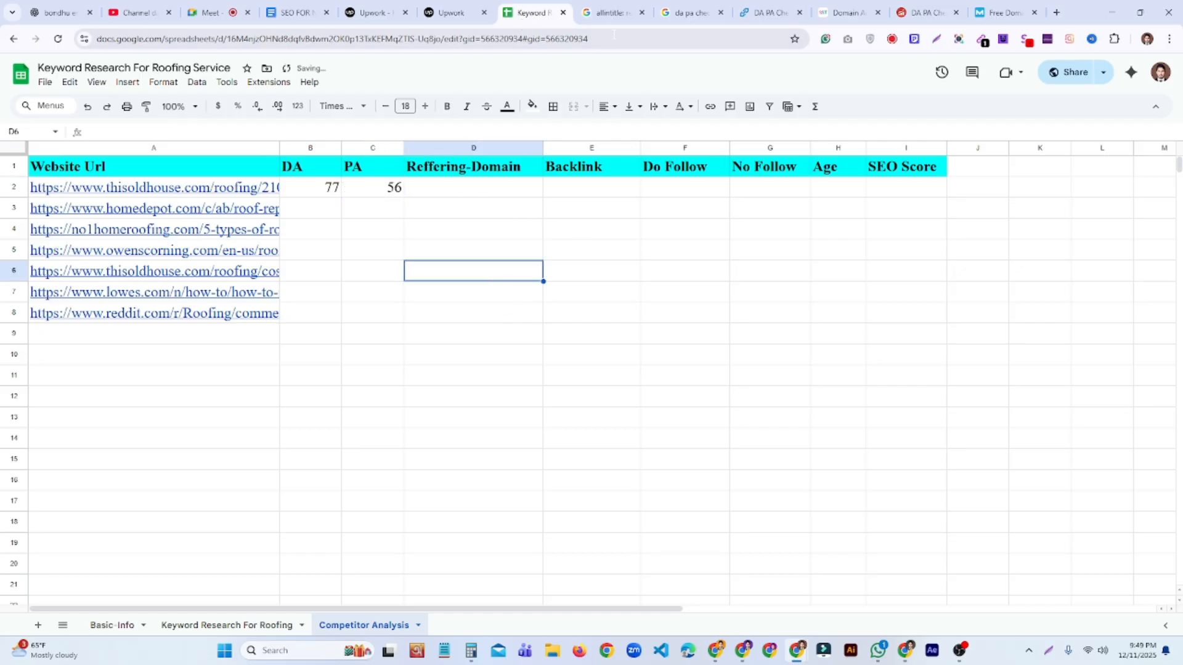
{"action": "left_click", "coordinate": [764, 15]}
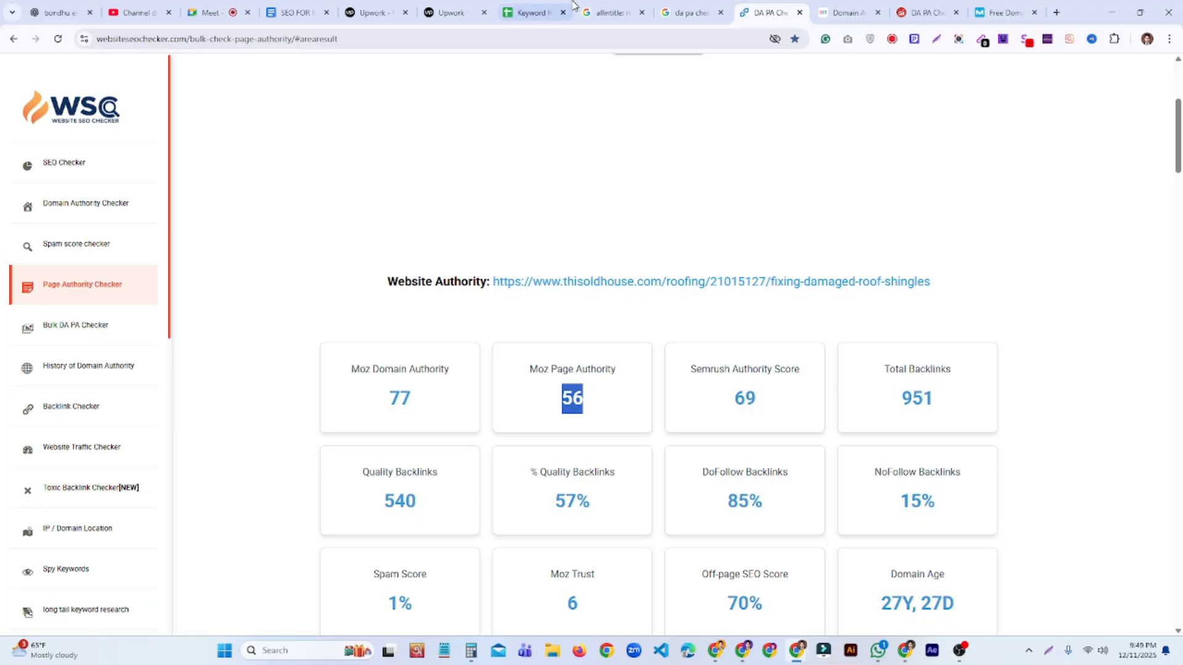
{"action": "left_click", "coordinate": [527, 19]}
{"action": "left_click", "coordinate": [550, 252]}
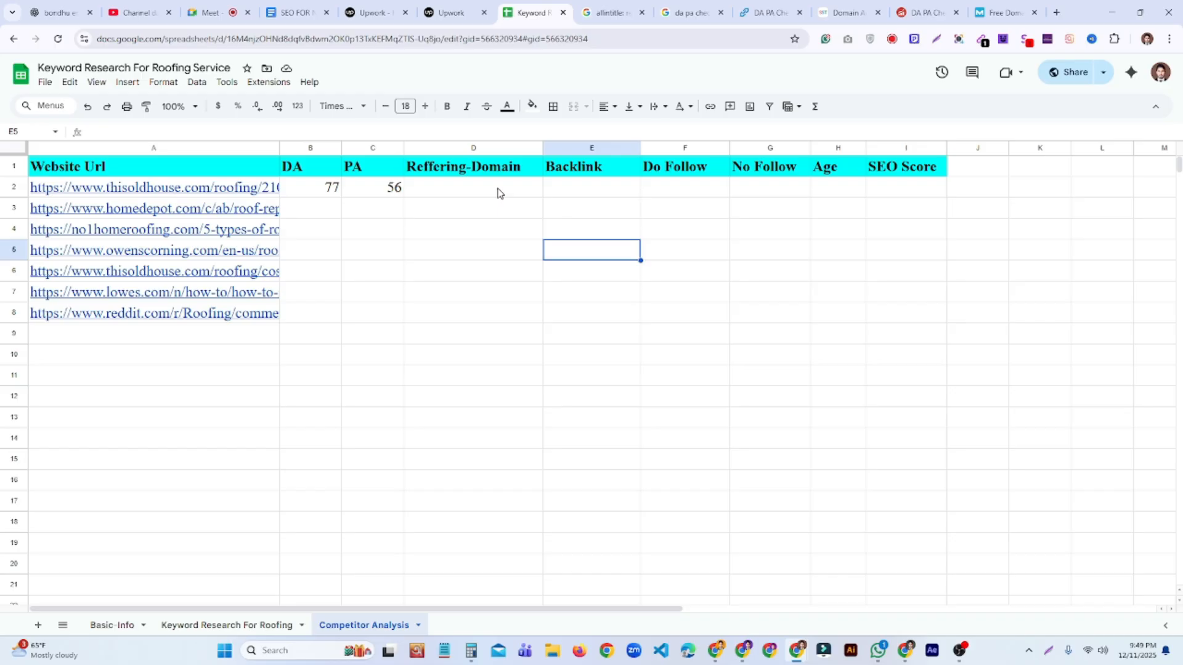
Copy the years part of the Domain Age, 27Y, from the website checker into the first competitor's Age cell, H2.
{"action": "left_click", "coordinate": [745, 15]}
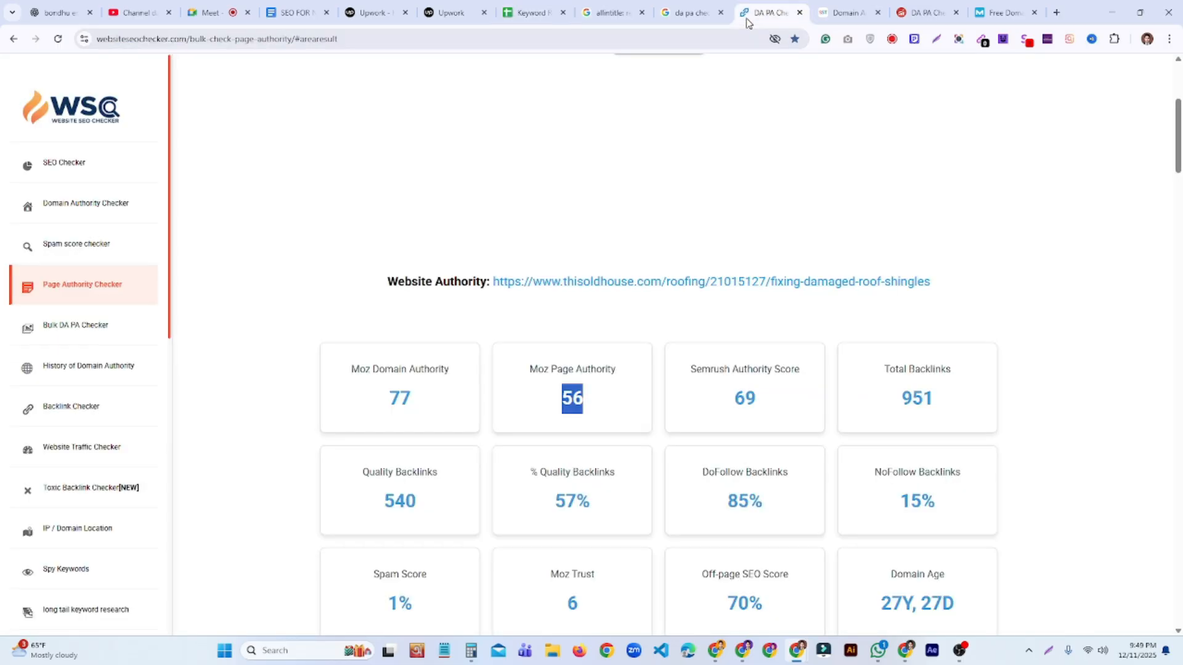
{"action": "scroll", "coordinate": [1001, 367], "scroll_direction": "down", "scroll_amount": 2}
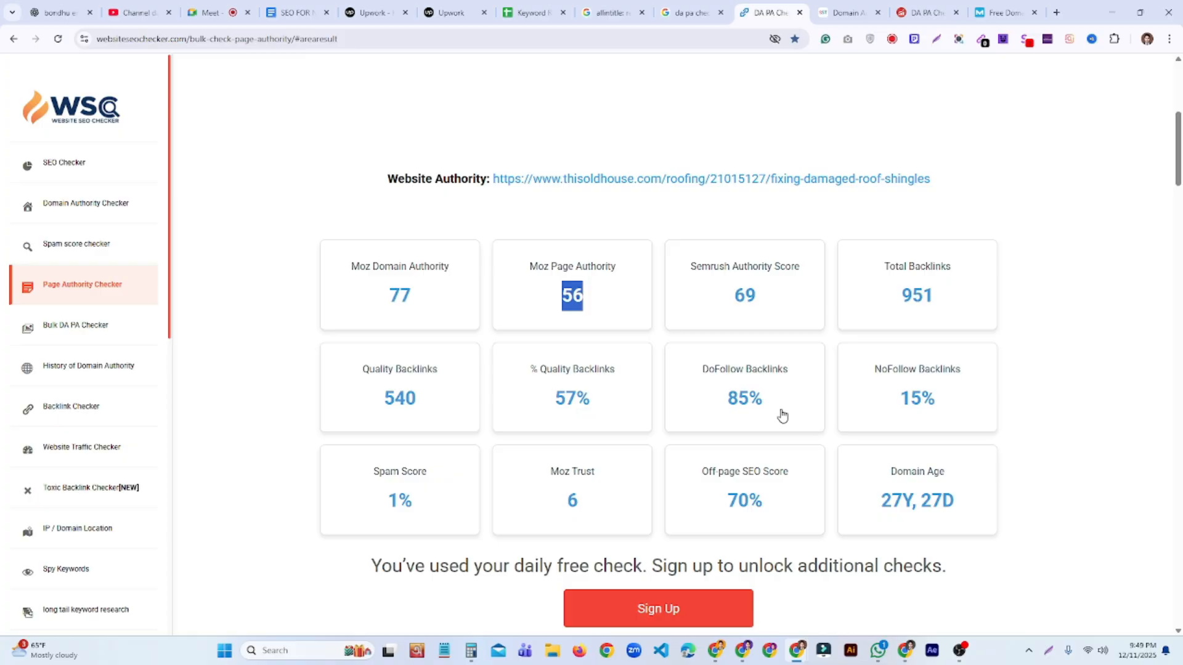
{"action": "left_click_drag", "start_coordinate": [889, 484], "coordinate": [976, 491]}
{"action": "left_click", "coordinate": [1073, 510]}
{"action": "left_click_drag", "start_coordinate": [879, 500], "coordinate": [953, 524]}
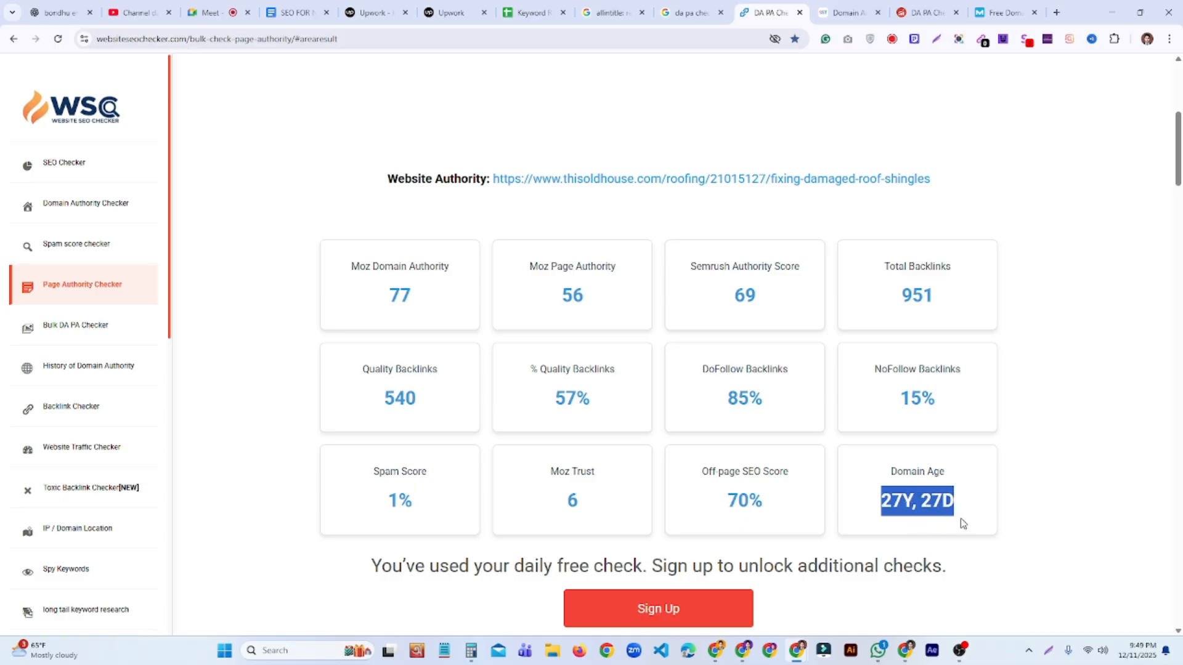
{"action": "left_click", "coordinate": [1027, 517]}
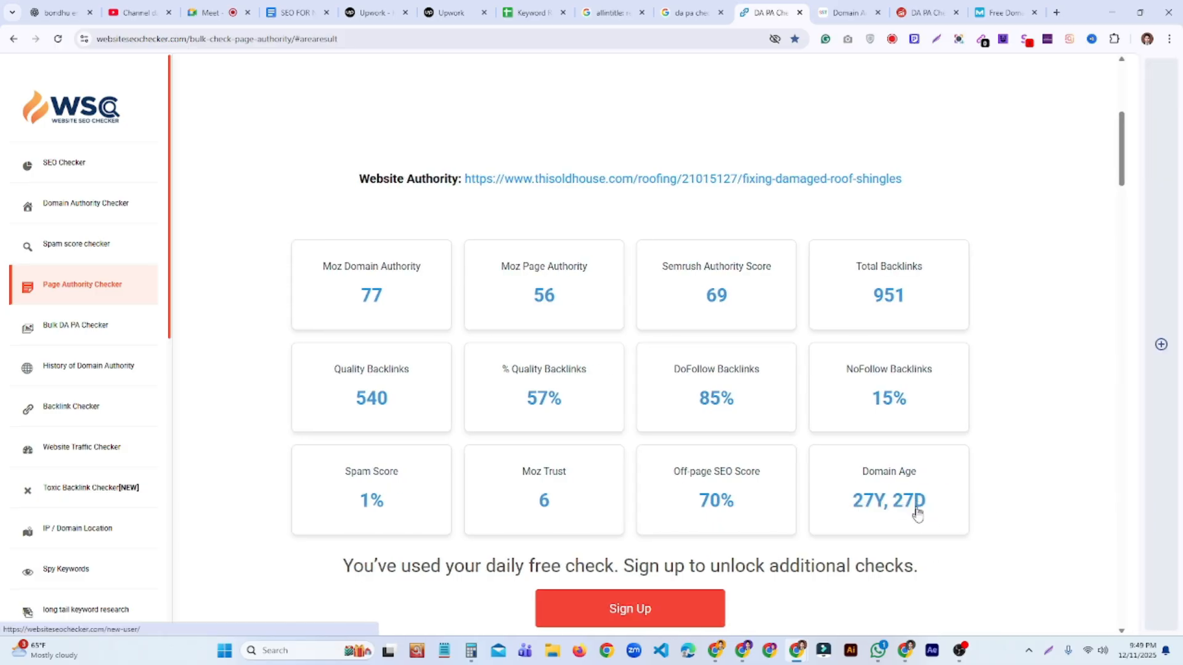
{"action": "left_click_drag", "start_coordinate": [879, 501], "coordinate": [912, 502]}
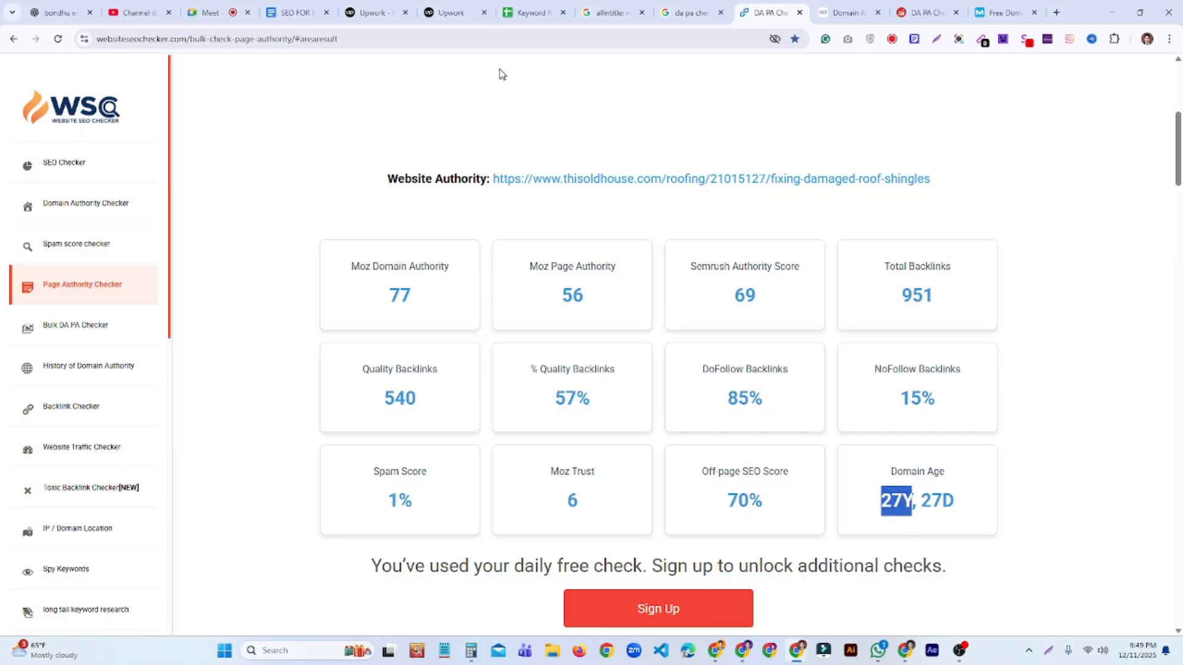
{"action": "left_click", "coordinate": [528, 13]}
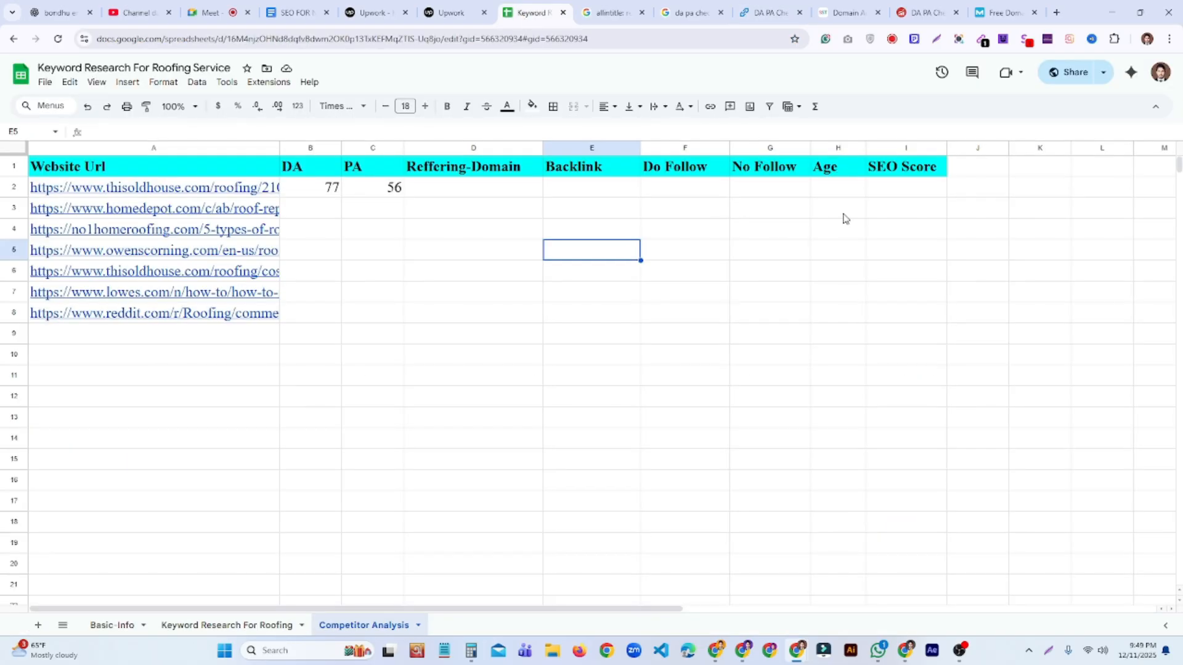
{"action": "left_click", "coordinate": [836, 185]}
{"action": "double_click", "coordinate": [836, 184]}
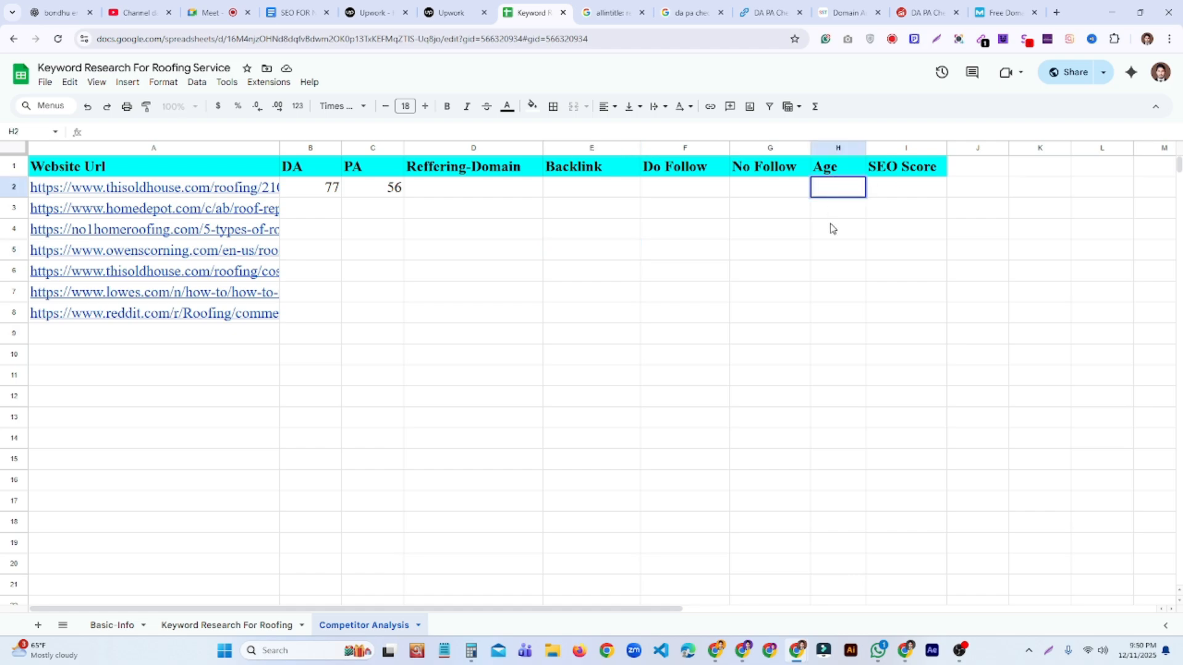
{"action": "type", "text": "27Y"}
{"action": "left_click", "coordinate": [834, 280]}
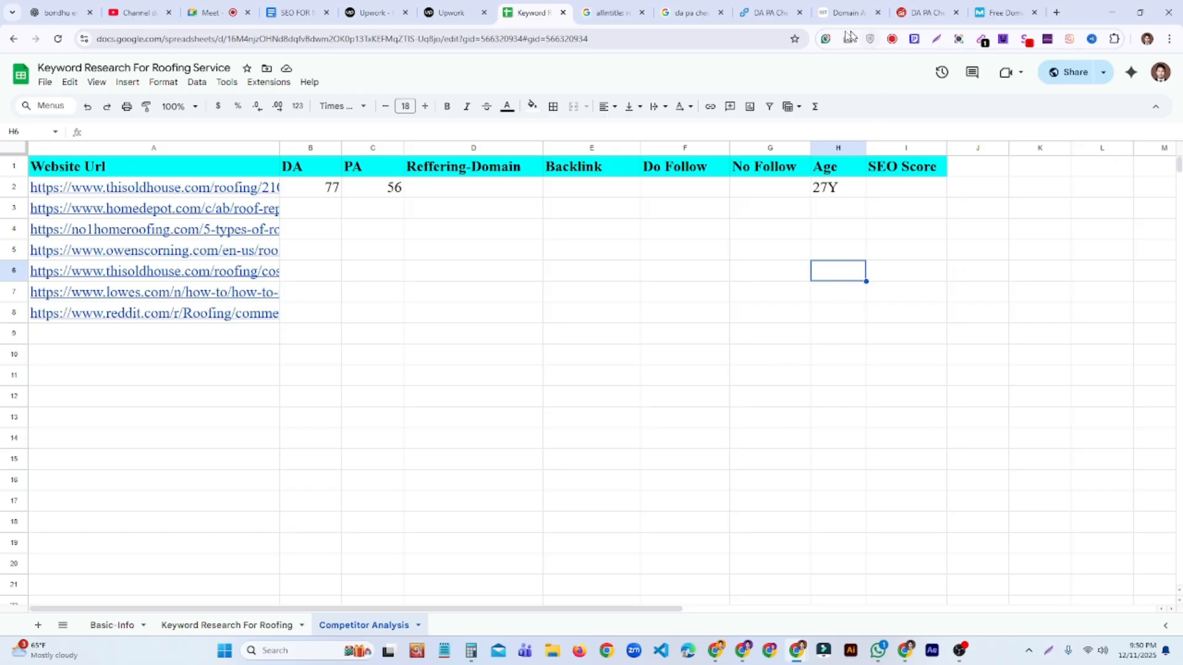
Copy the Total Backlinks value 951 from the website checker into the first competitor's Backlink cell, E2.
{"action": "left_click", "coordinate": [759, 19]}
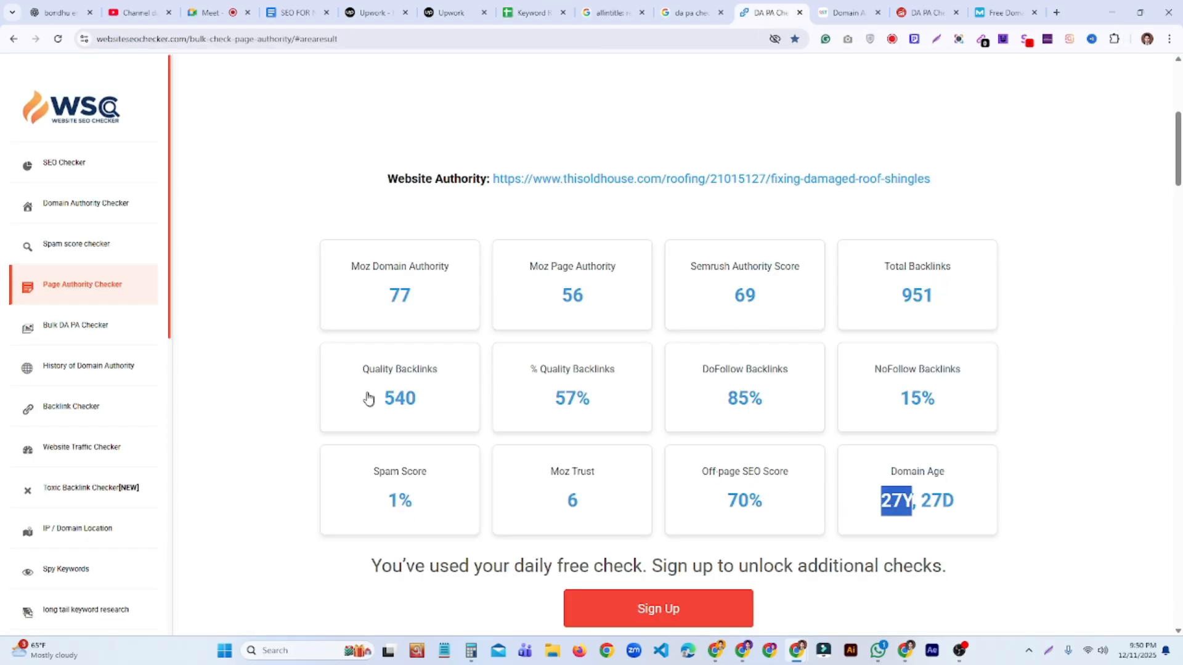
{"action": "left_click", "coordinate": [360, 376]}
{"action": "left_click_drag", "start_coordinate": [361, 376], "coordinate": [441, 380]}
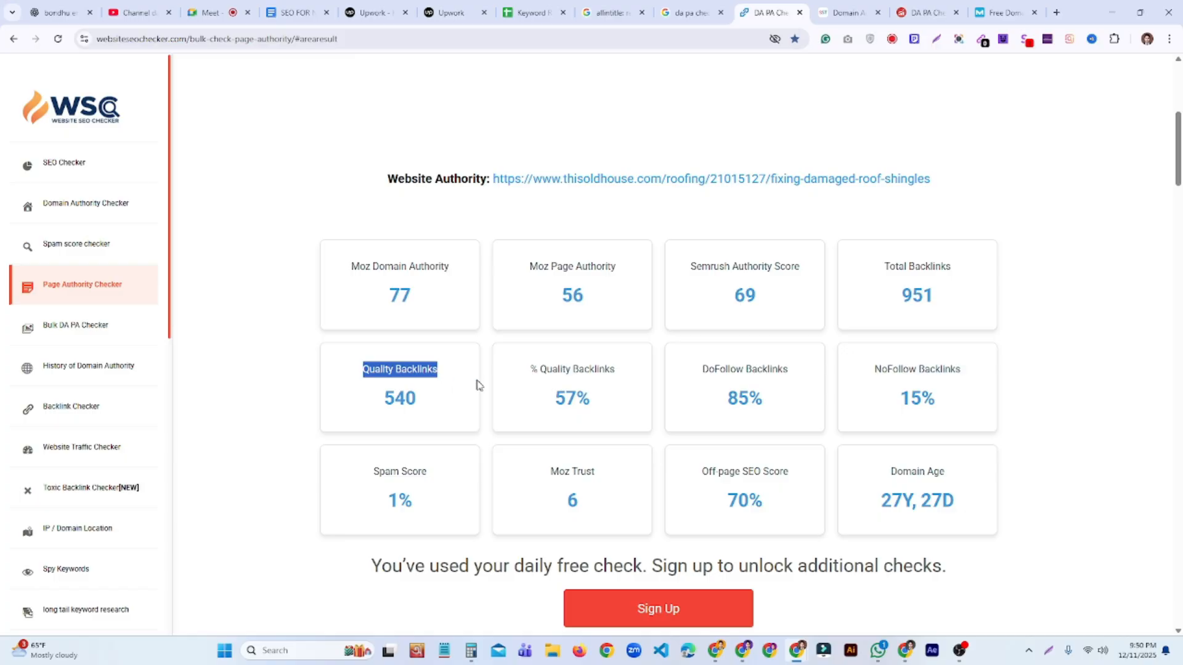
{"action": "left_click_drag", "start_coordinate": [883, 271], "coordinate": [951, 274]}
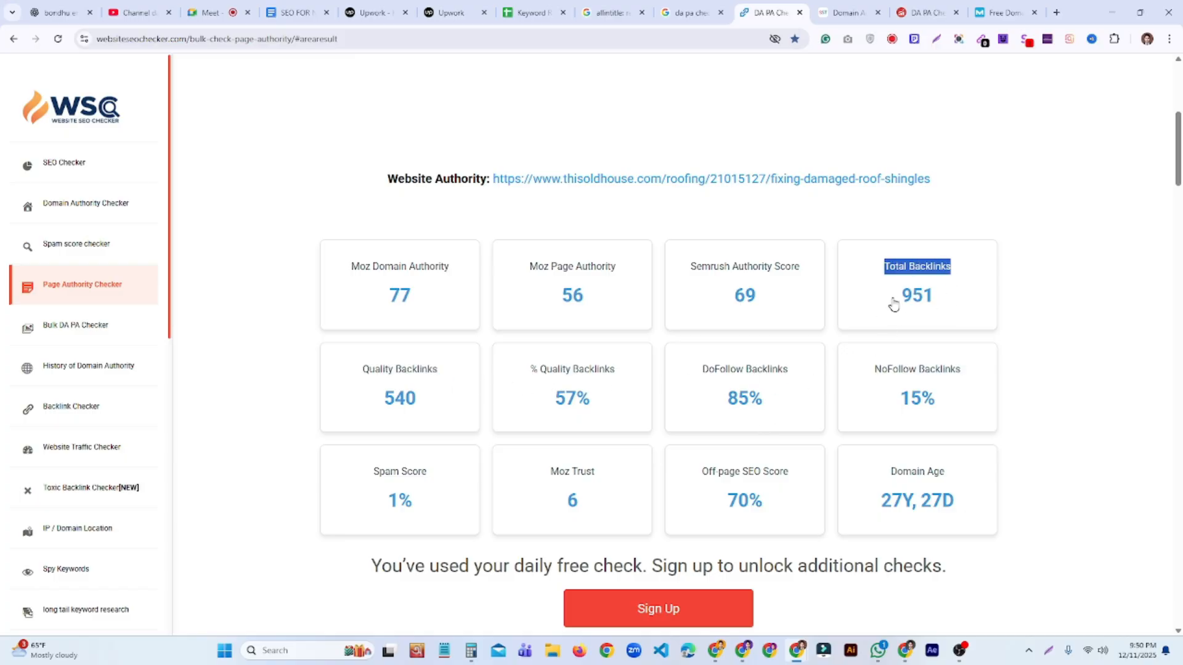
{"action": "left_click_drag", "start_coordinate": [892, 306], "coordinate": [941, 307]}
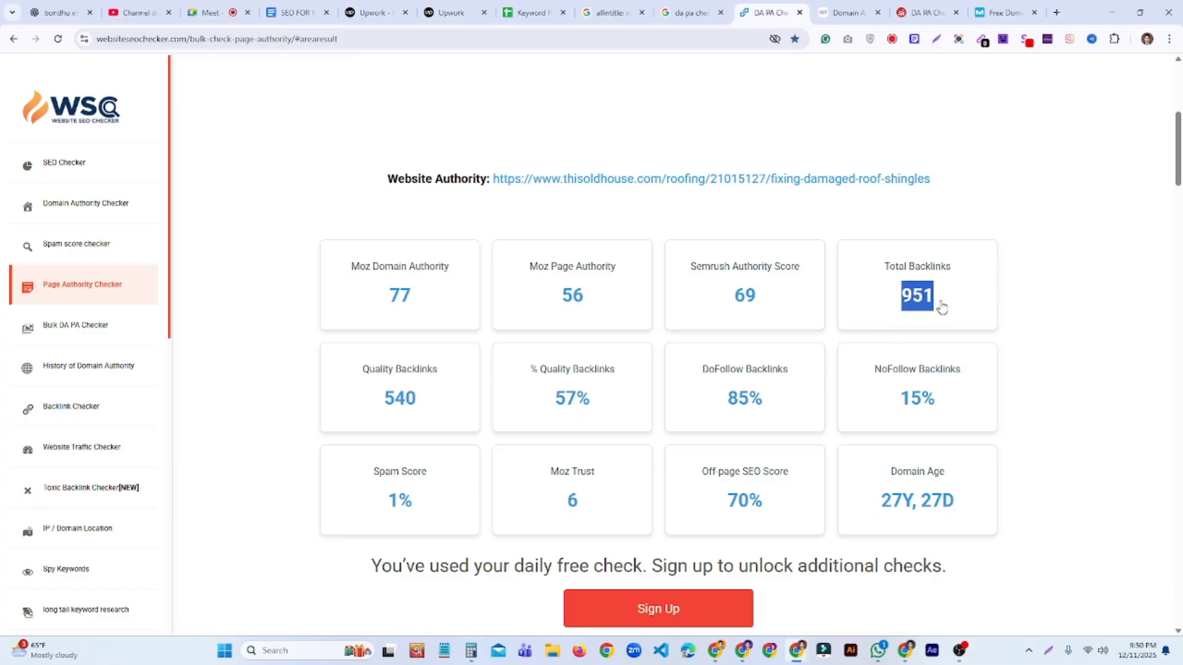
{"action": "left_click", "coordinate": [530, 12]}
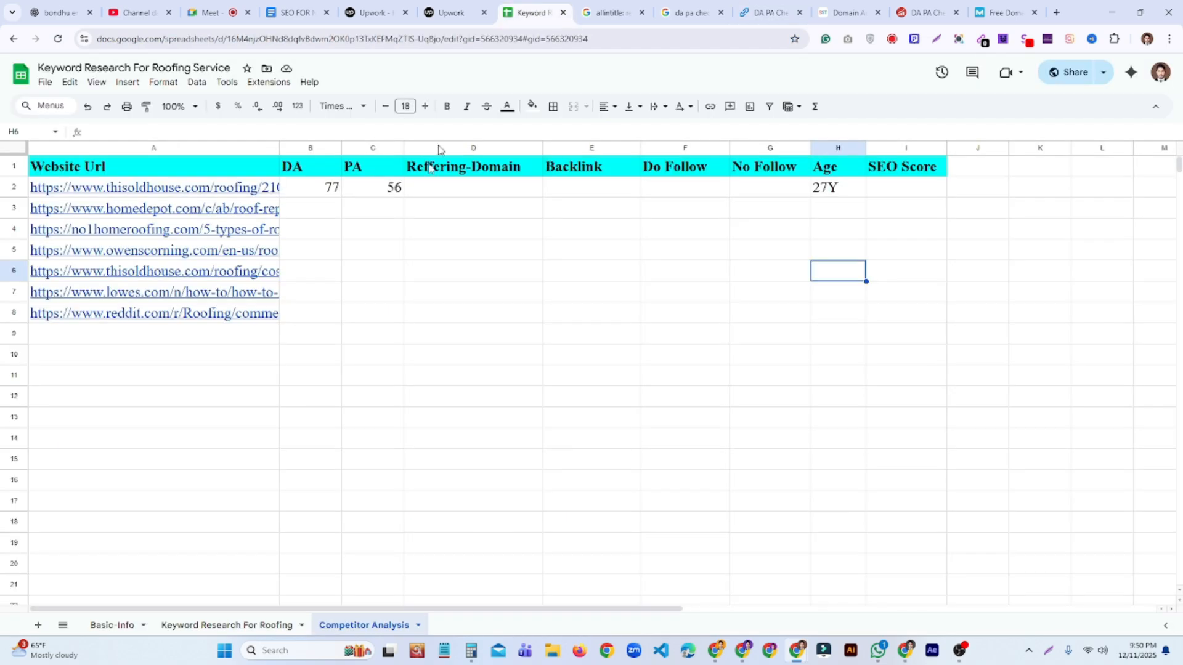
{"action": "left_click", "coordinate": [565, 195]}
{"action": "type", "text": "951"}
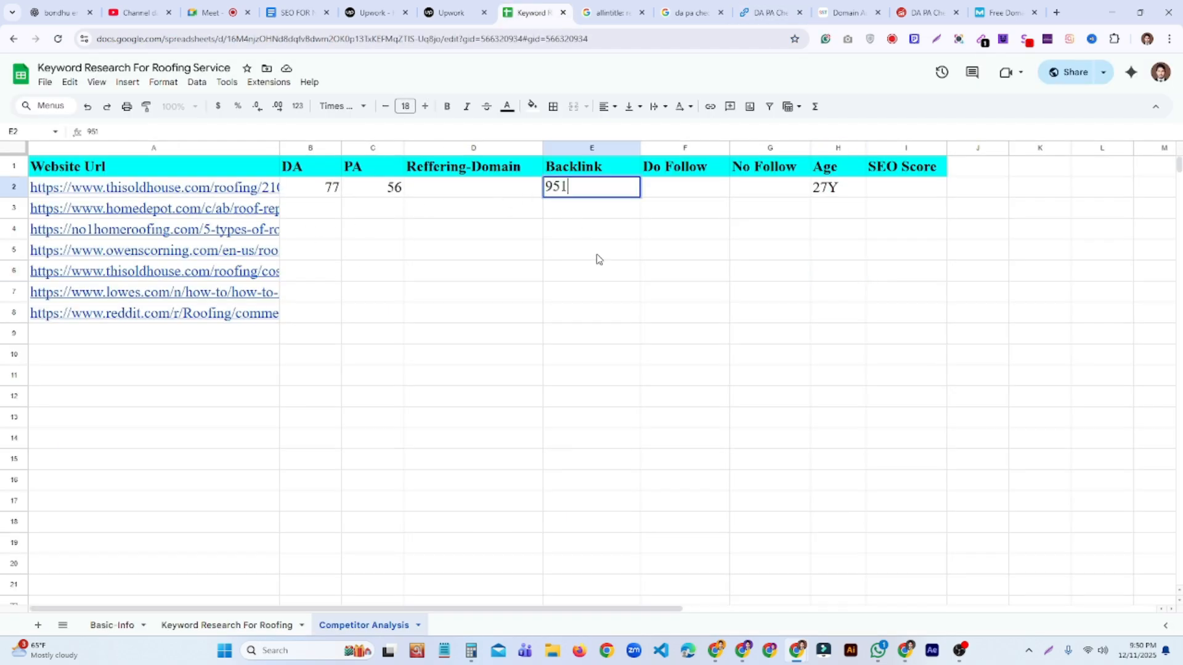
{"action": "left_click", "coordinate": [594, 253]}
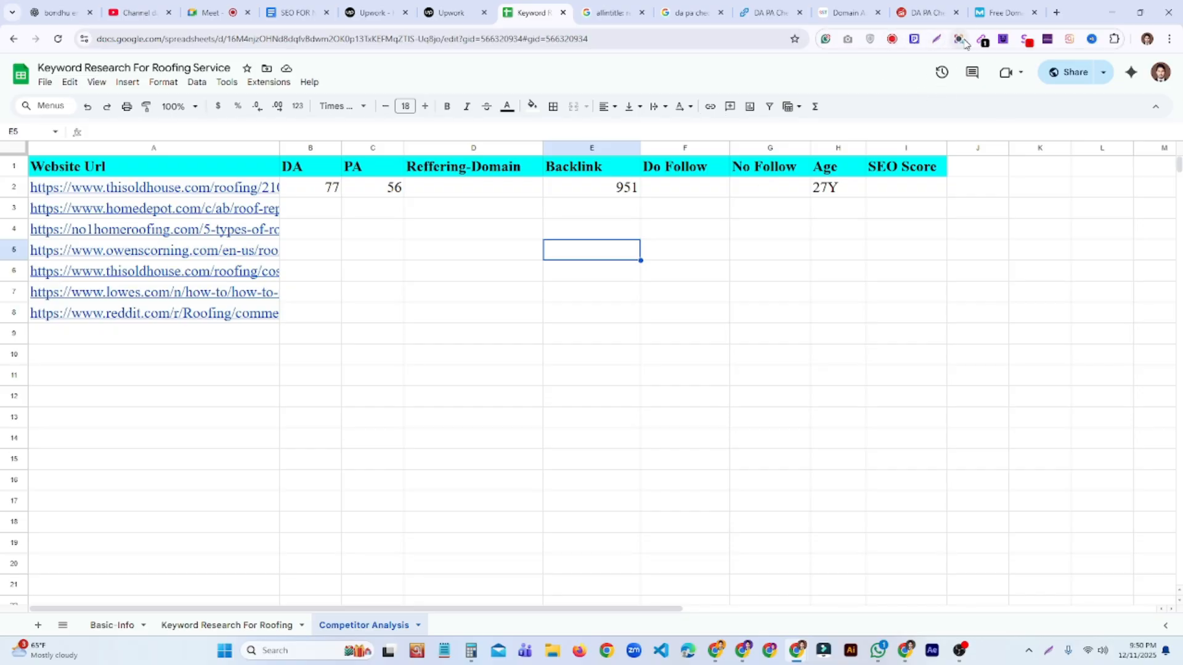
Examine the checker's dofollow and quality backlink figures and the unfilled metric cells in the first competitor's row.
{"action": "mouse_move", "coordinate": [982, 24]}
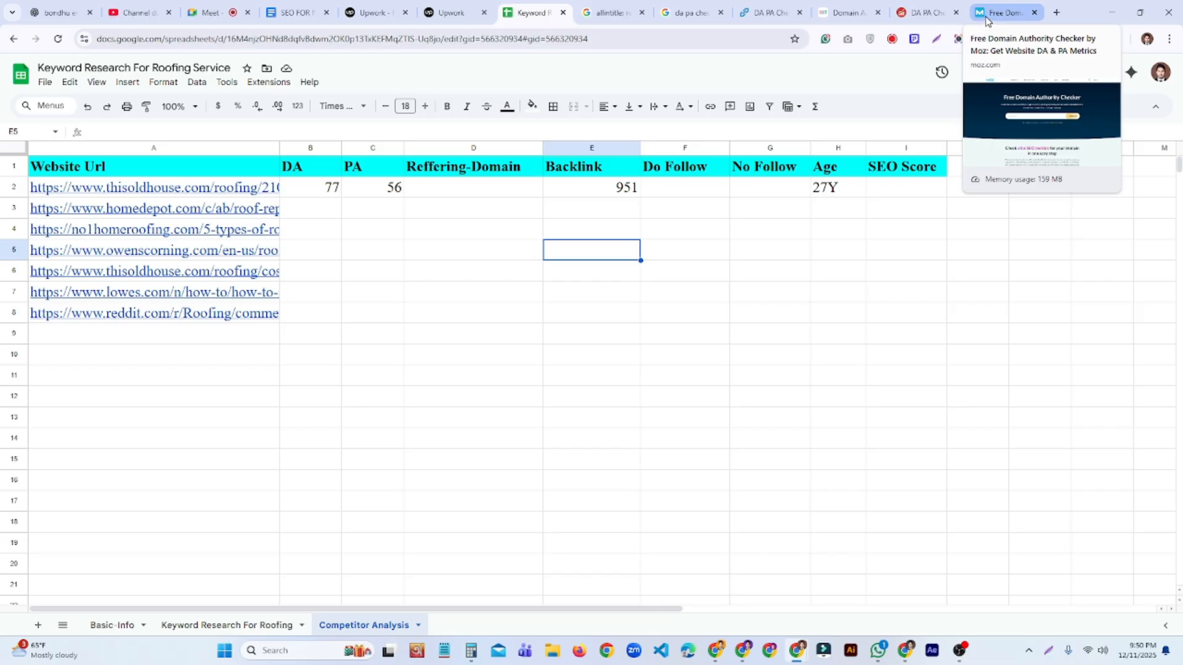
{"action": "left_click", "coordinate": [771, 15]}
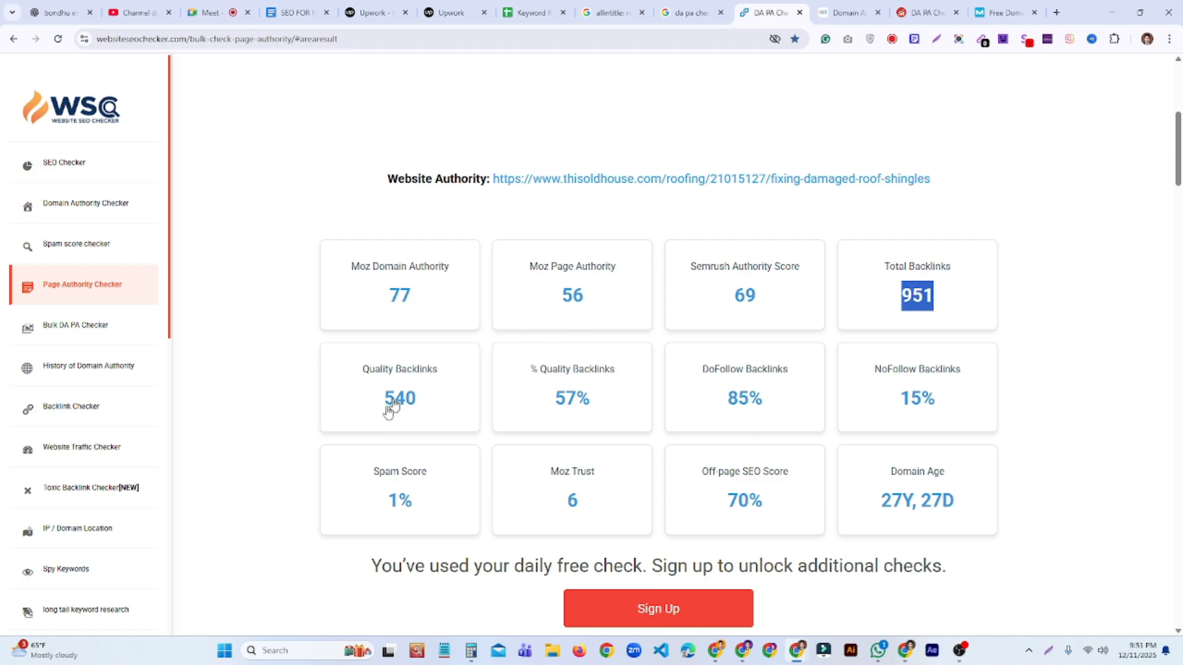
{"action": "left_click_drag", "start_coordinate": [717, 403], "coordinate": [764, 407]}
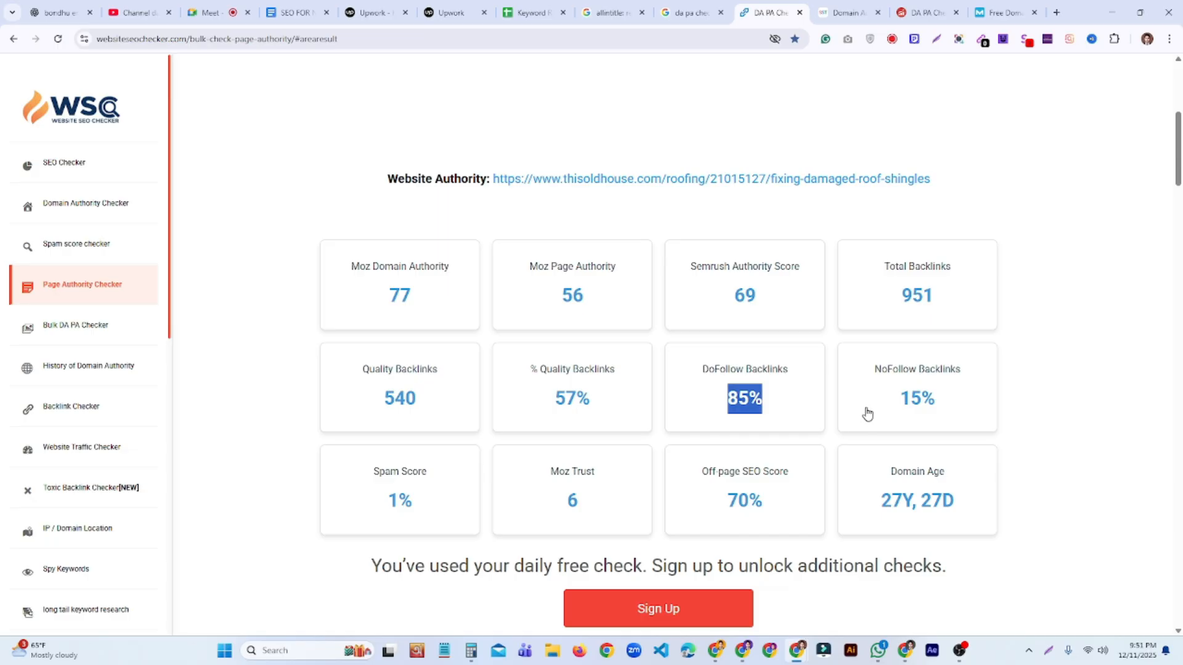
{"action": "left_click_drag", "start_coordinate": [378, 394], "coordinate": [441, 417]}
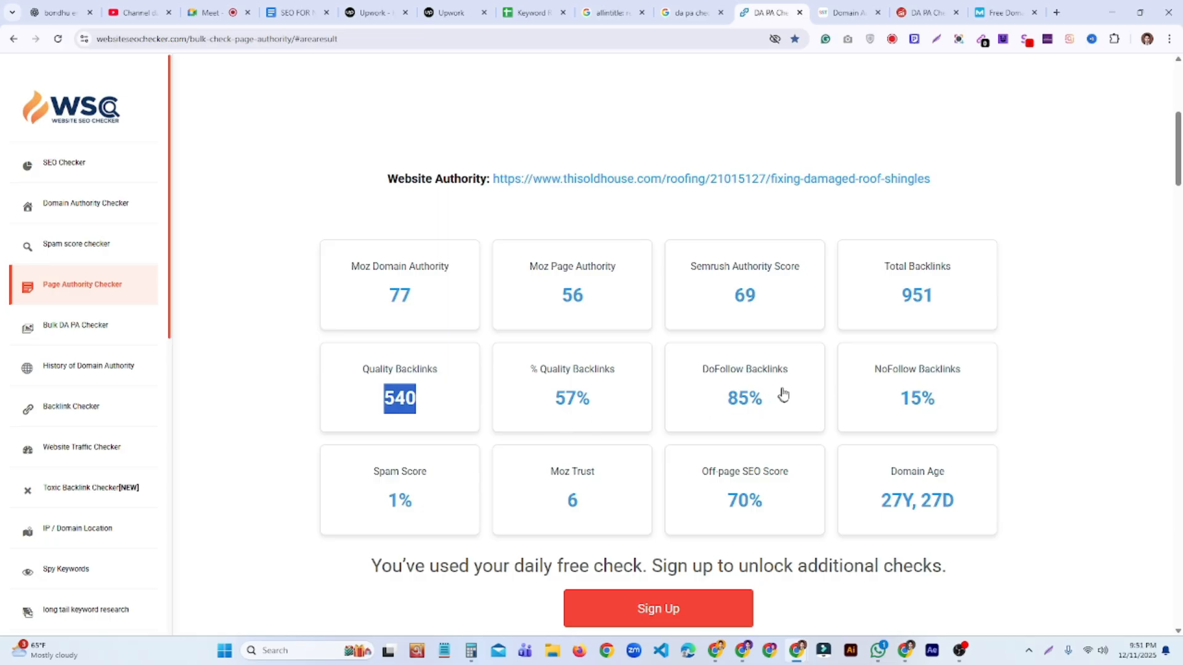
{"action": "left_click", "coordinate": [689, 12]}
{"action": "left_click", "coordinate": [591, 13]}
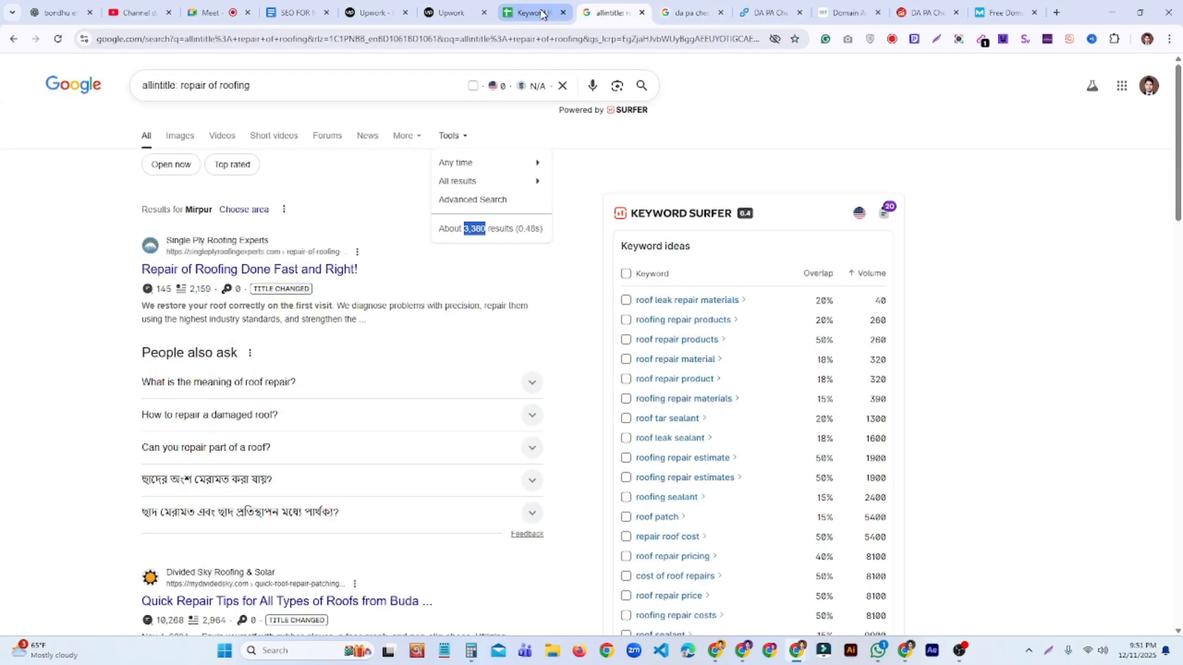
{"action": "left_click", "coordinate": [534, 13]}
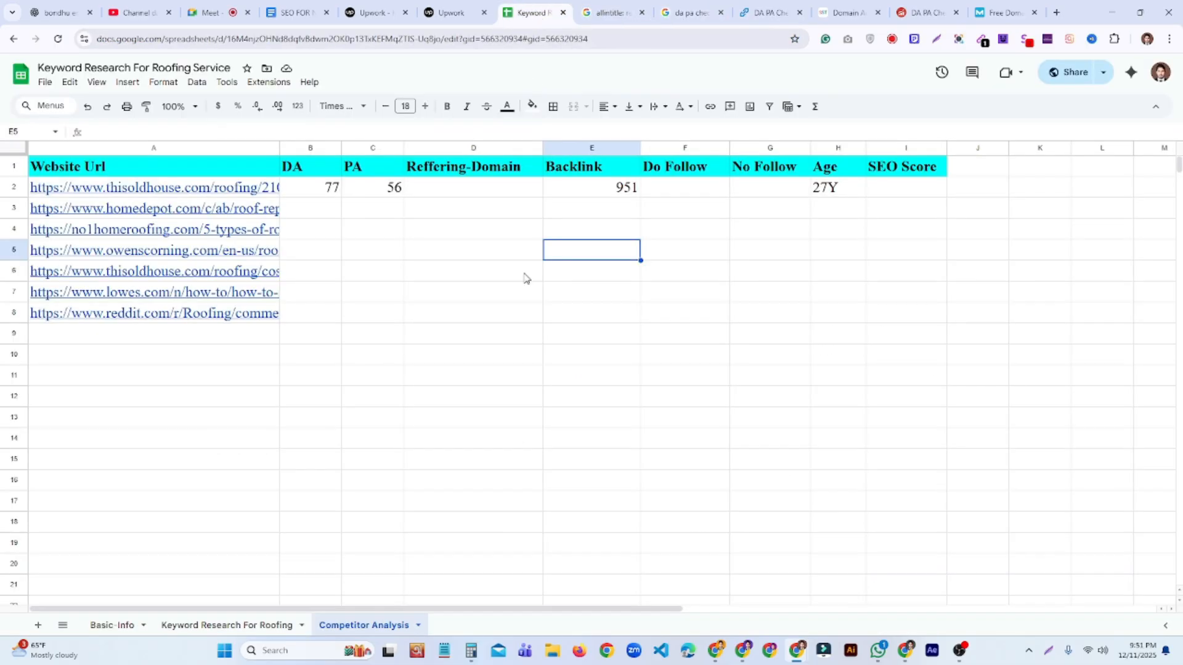
{"action": "left_click", "coordinate": [468, 196]}
{"action": "left_click", "coordinate": [717, 195]}
{"action": "left_click", "coordinate": [779, 192]}
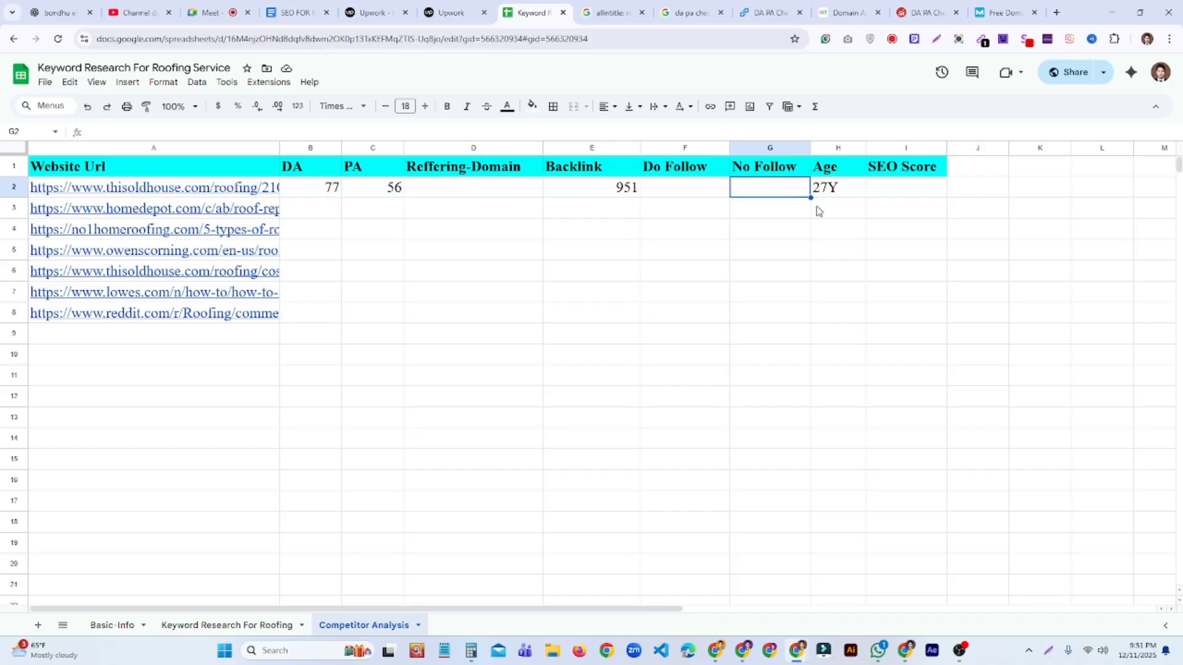
{"action": "left_click", "coordinate": [898, 198]}
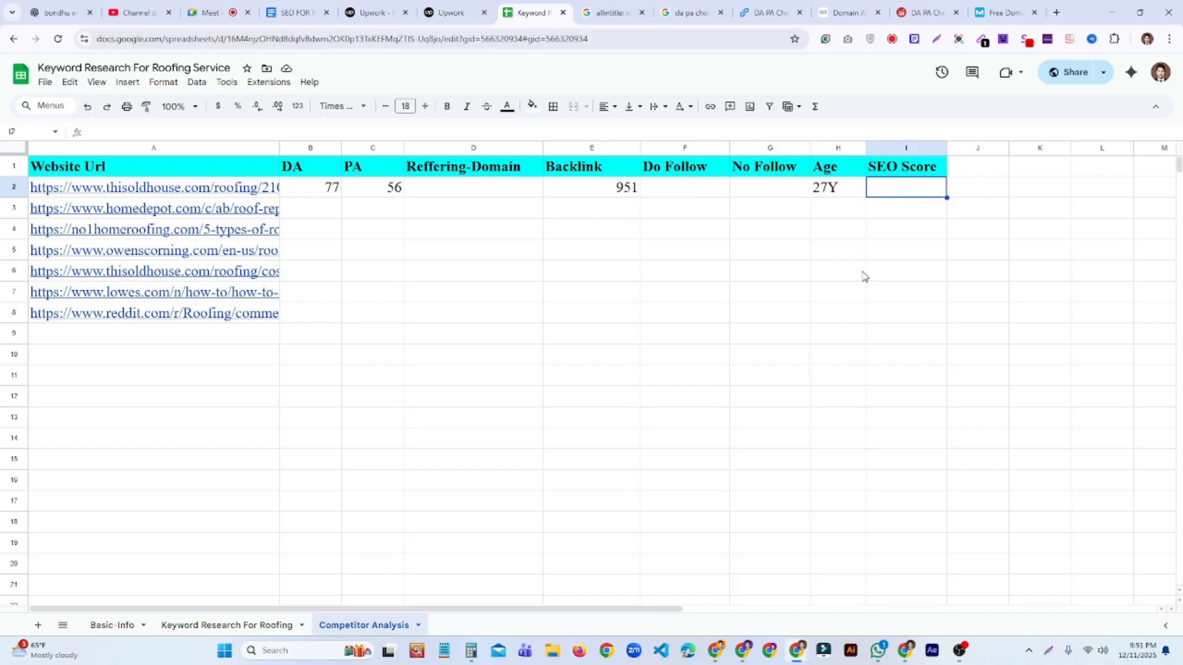
{"action": "left_click", "coordinate": [841, 13]}
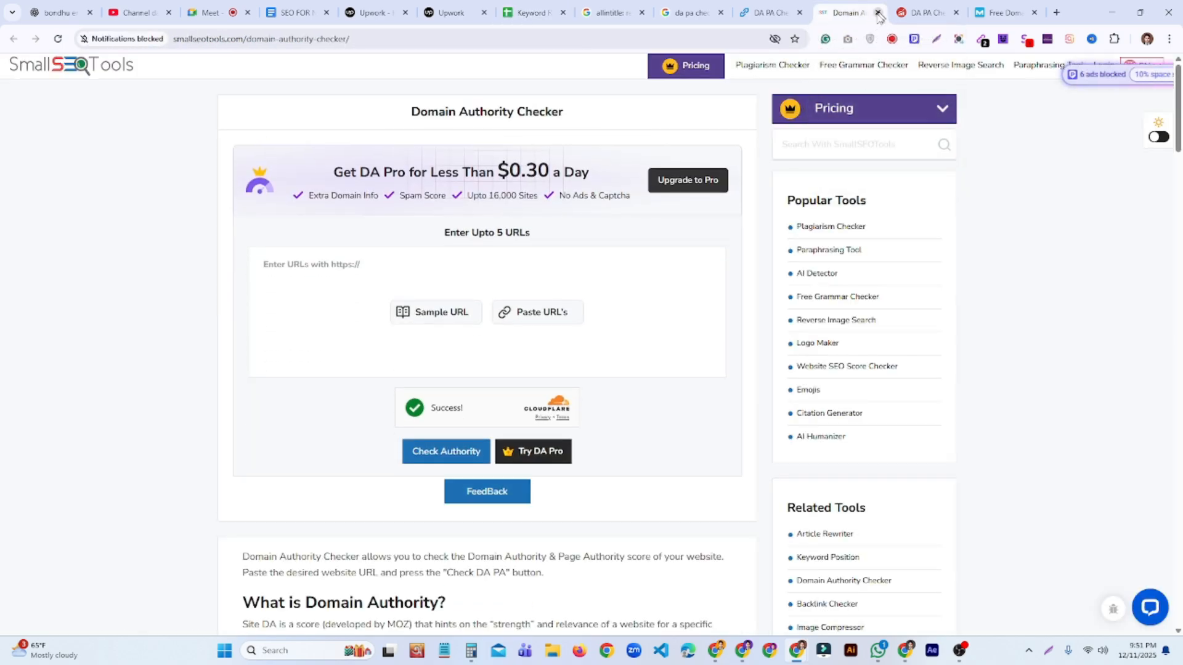
{"action": "left_click", "coordinate": [320, 261]}
{"action": "type", "text": "951"}
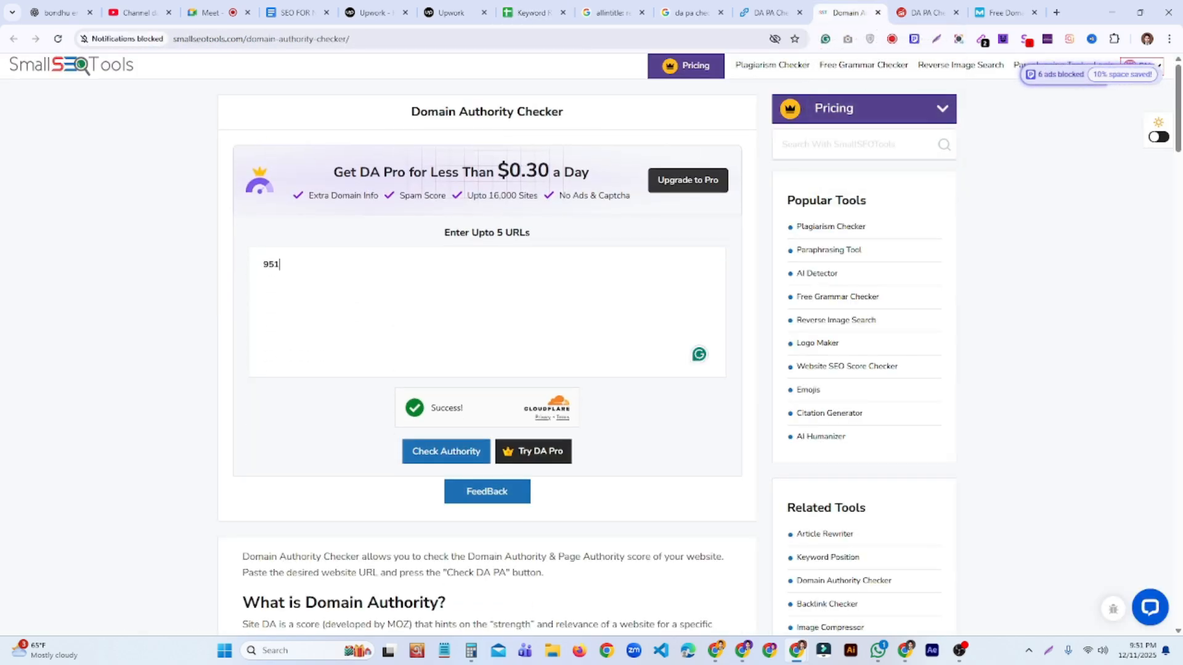
{"action": "key", "text": "BackSpace"}
{"action": "key", "text": "BackSpace"}
{"action": "key", "text": "BackSpace"}
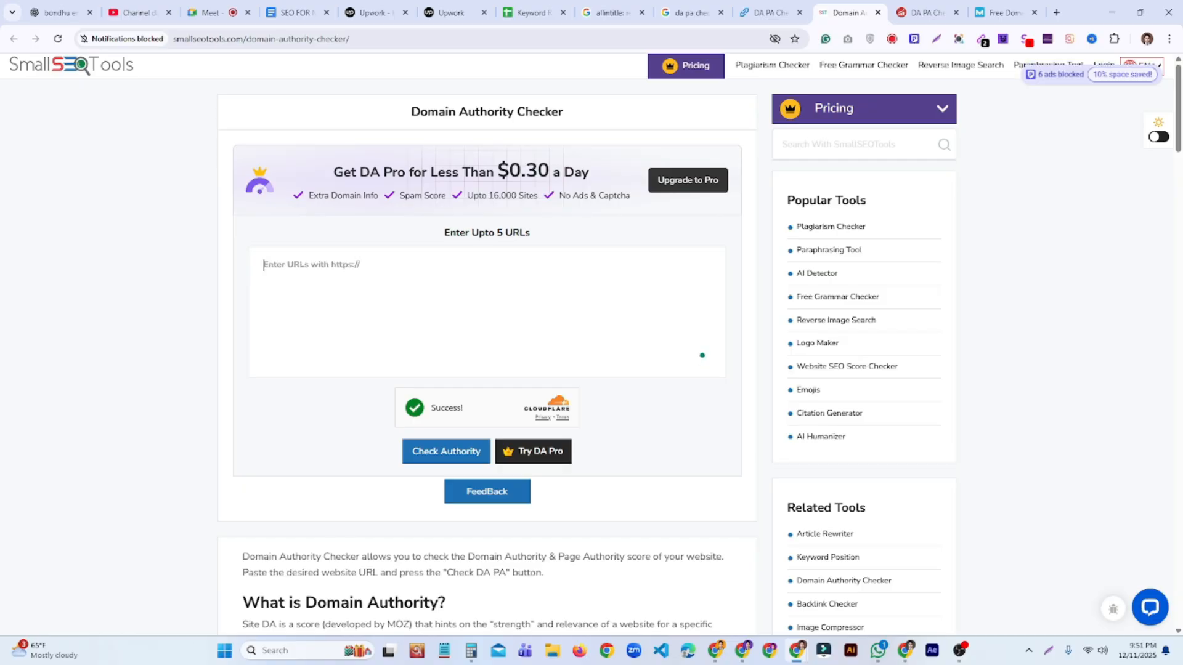
Run the Domain Authority Checker on the thisoldhouse fixing-damaged-roof-shingles URL and bring up its result table.
{"action": "key", "text": "super+v"}
{"action": "scroll", "coordinate": [359, 431], "scroll_direction": "down", "scroll_amount": 3}
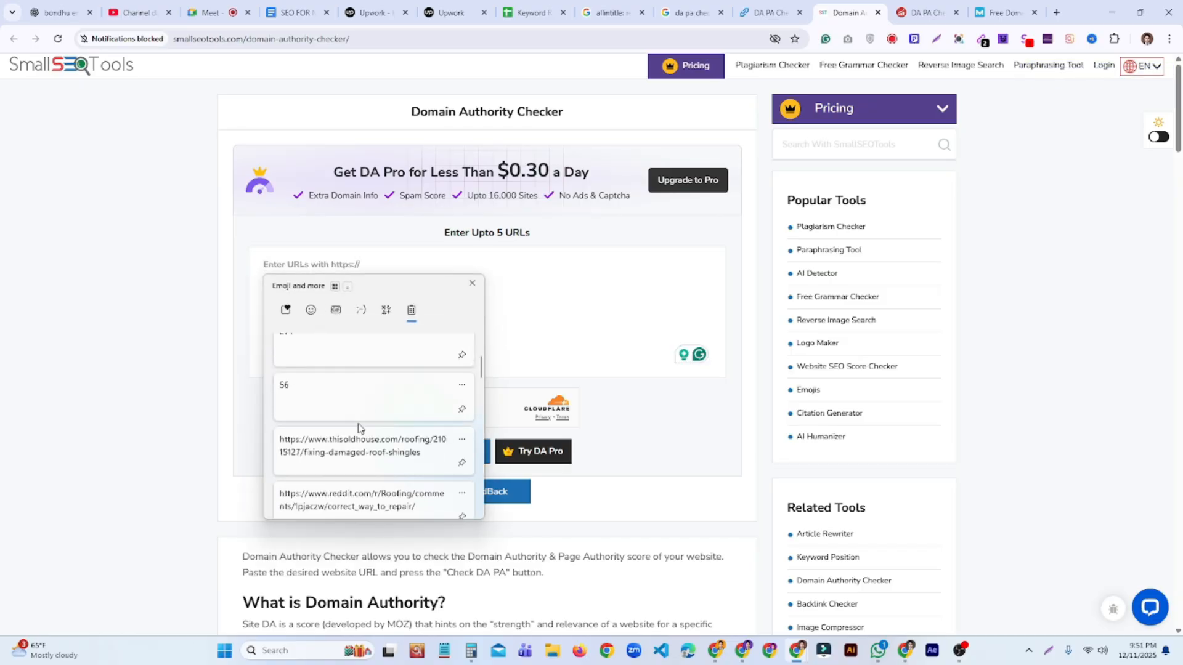
{"action": "left_click", "coordinate": [388, 424]}
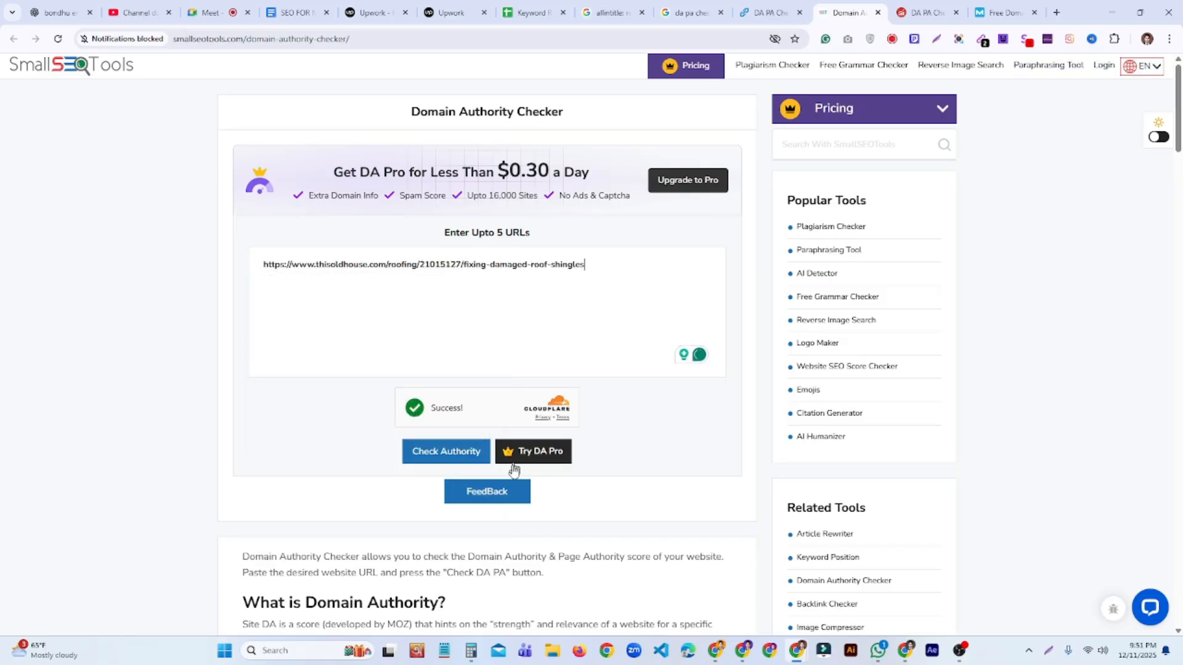
{"action": "left_click", "coordinate": [472, 463]}
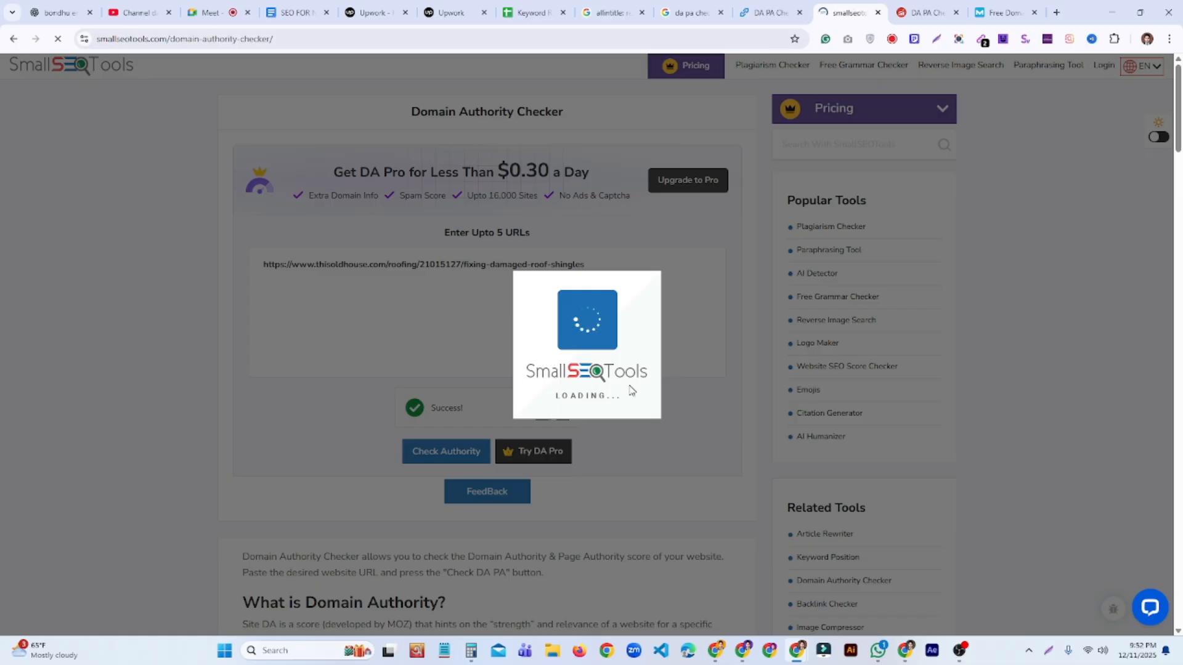
{"action": "scroll", "coordinate": [631, 373], "scroll_direction": "down", "scroll_amount": 9}
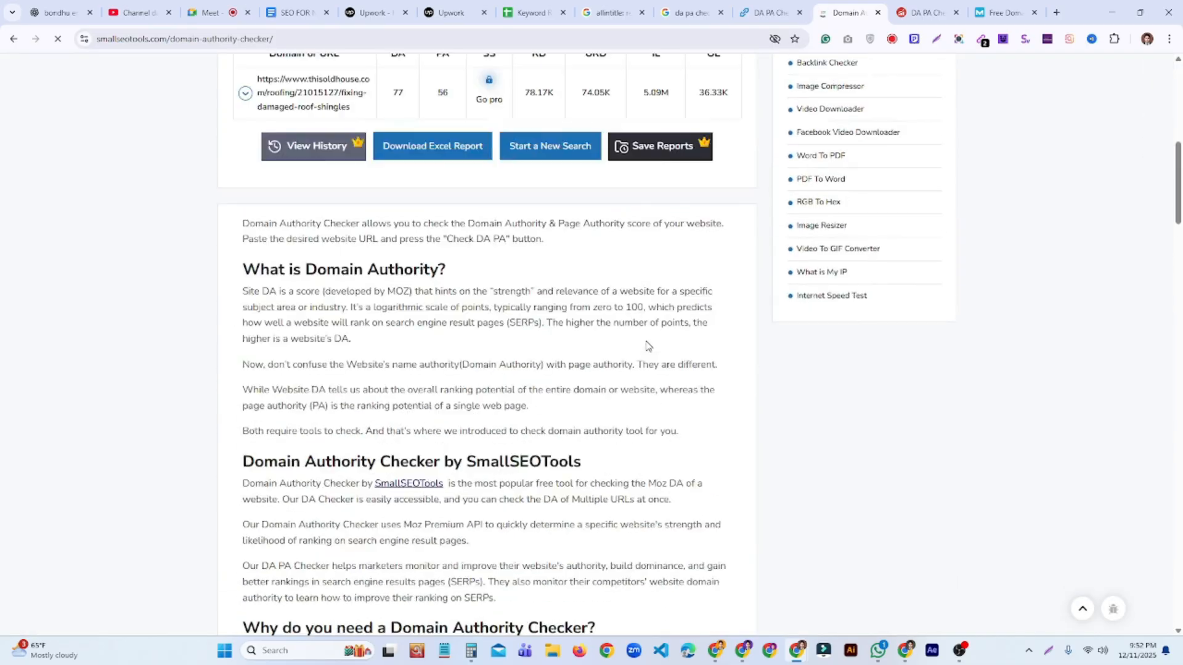
{"action": "scroll", "coordinate": [645, 343], "scroll_direction": "up", "scroll_amount": 1}
{"action": "scroll", "coordinate": [609, 385], "scroll_direction": "up", "scroll_amount": 2}
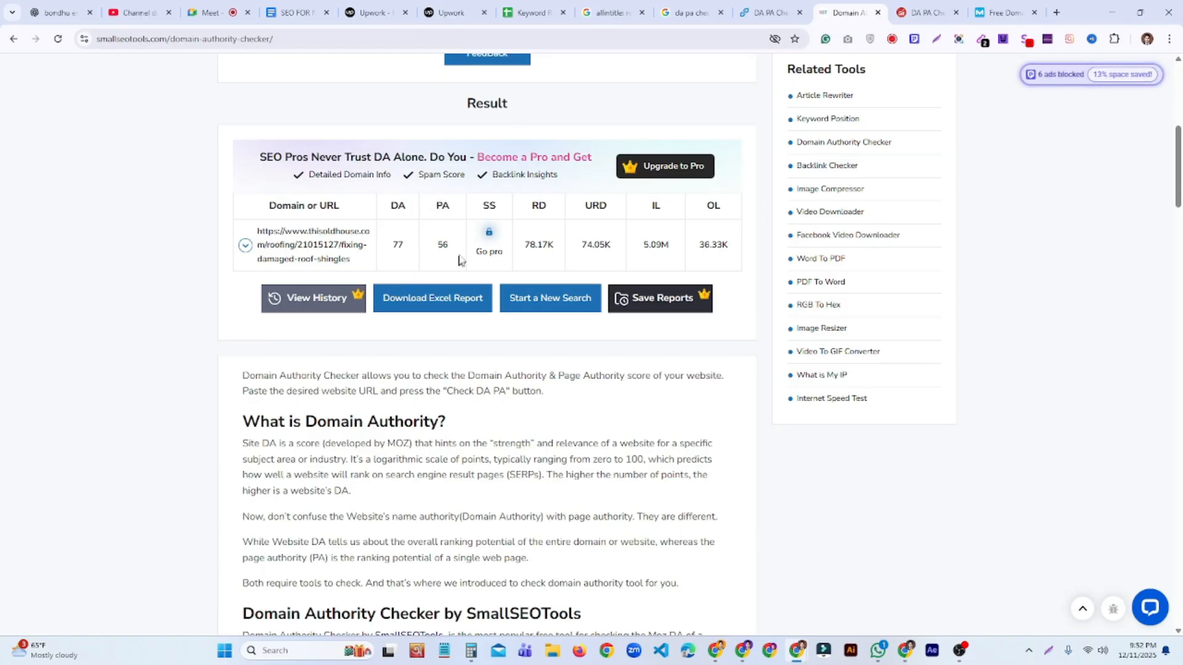
Compare the unfilled columns in the Competitor Analysis sheet with the metrics offered by both authority checkers, including referring domains.
{"action": "left_click", "coordinate": [528, 12]}
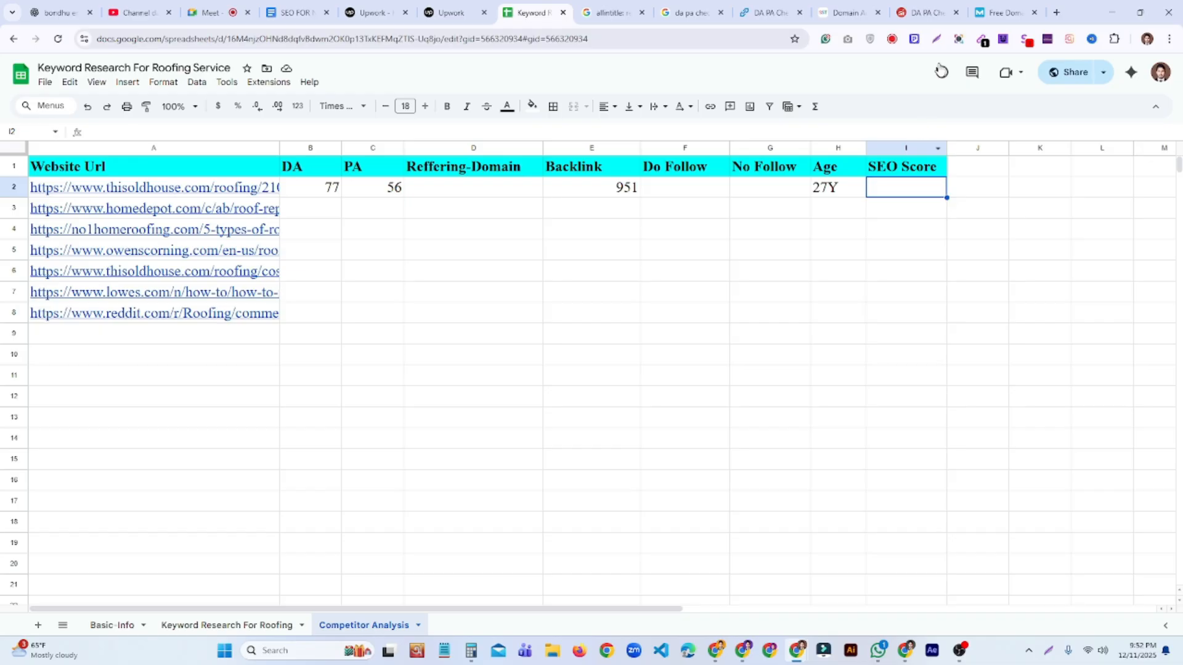
{"action": "left_click", "coordinate": [766, 14]}
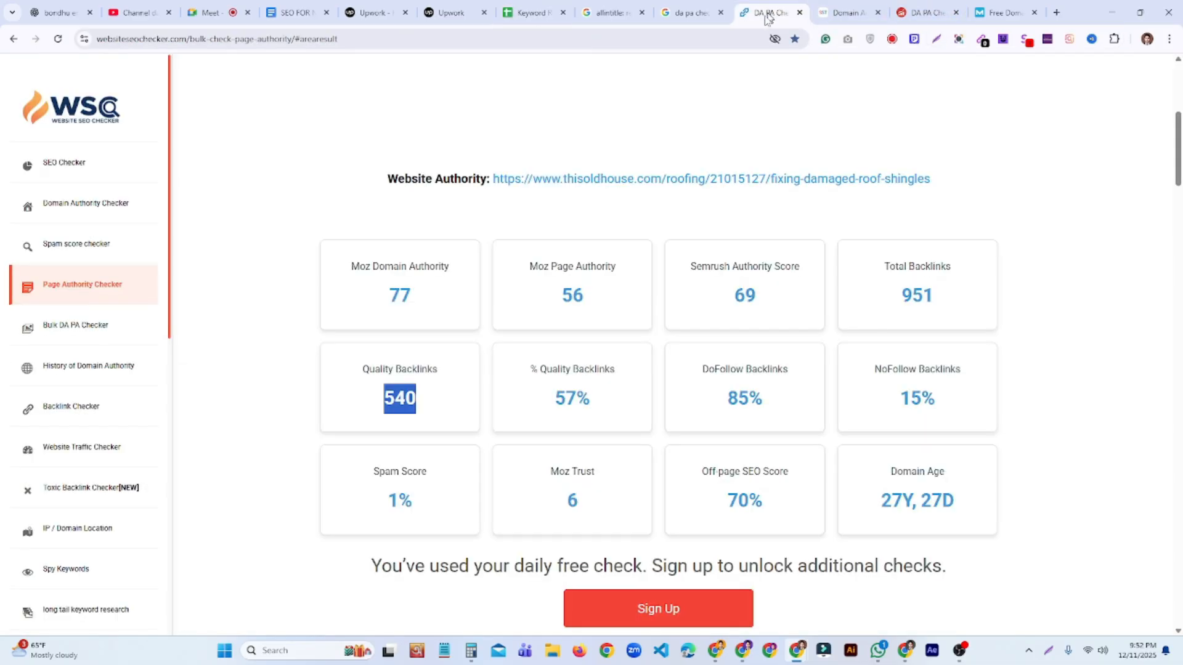
{"action": "left_click", "coordinate": [847, 13]}
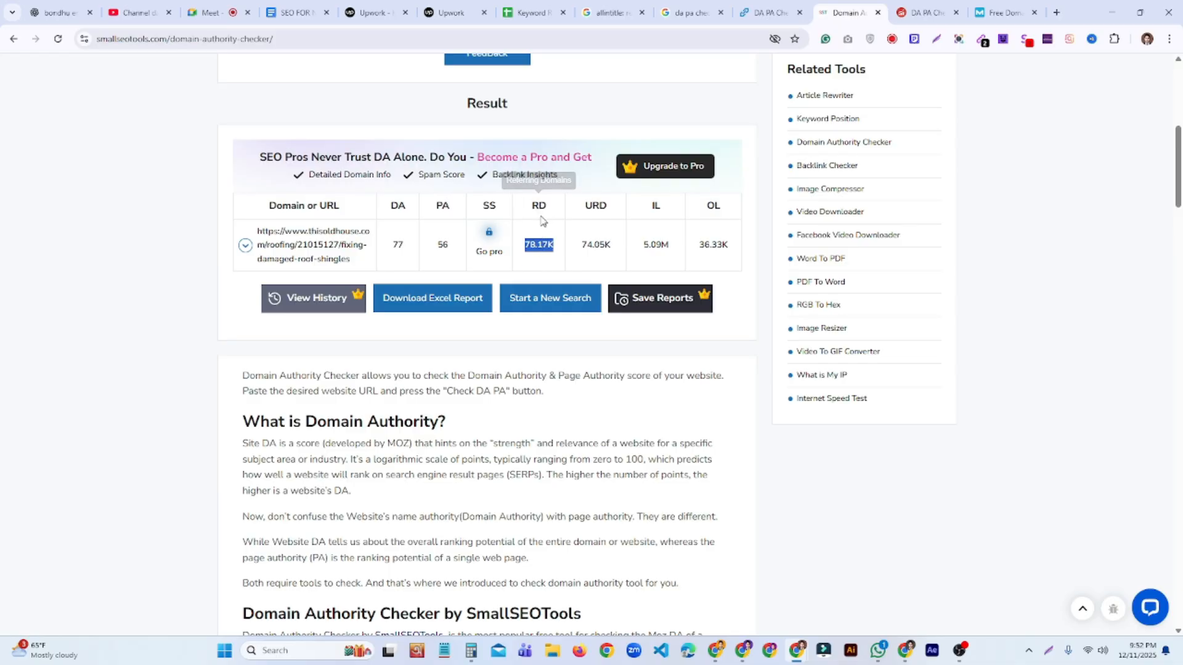
Copy the first competitor's URL from the Competitor Analysis sheet and open that page in a new browser tab.
{"action": "left_click", "coordinate": [535, 8]}
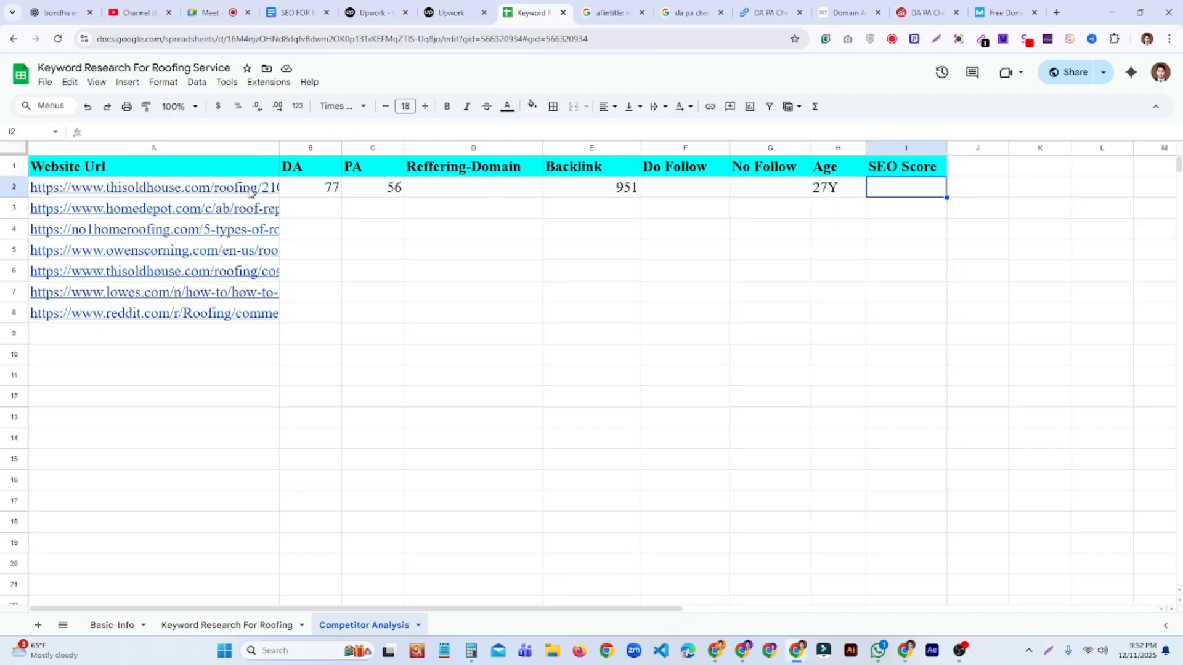
{"action": "mouse_move", "coordinate": [252, 194]}
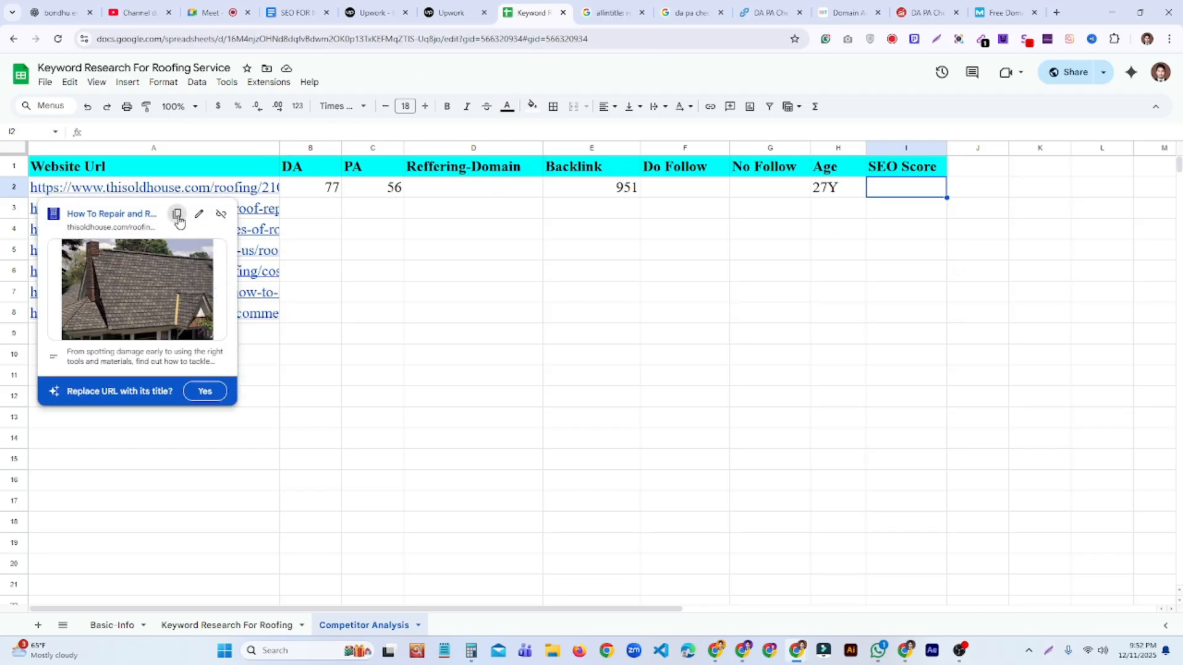
{"action": "left_click", "coordinate": [175, 213]}
{"action": "left_click", "coordinate": [1056, 12]}
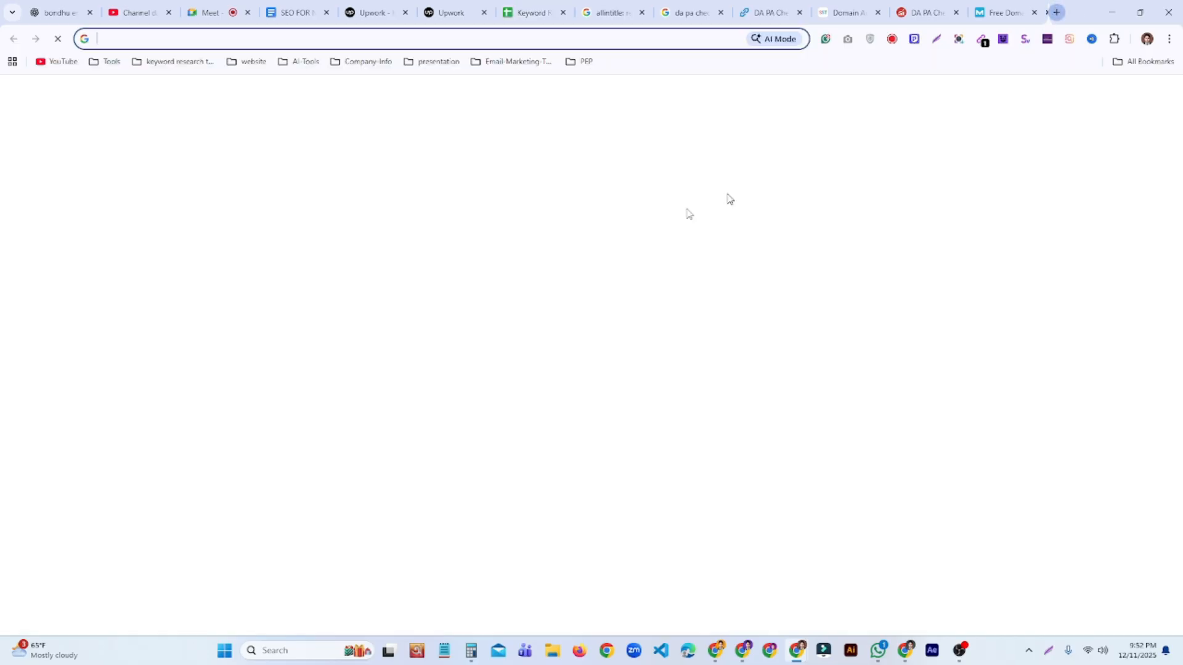
{"action": "key", "text": "ctrl+v"}
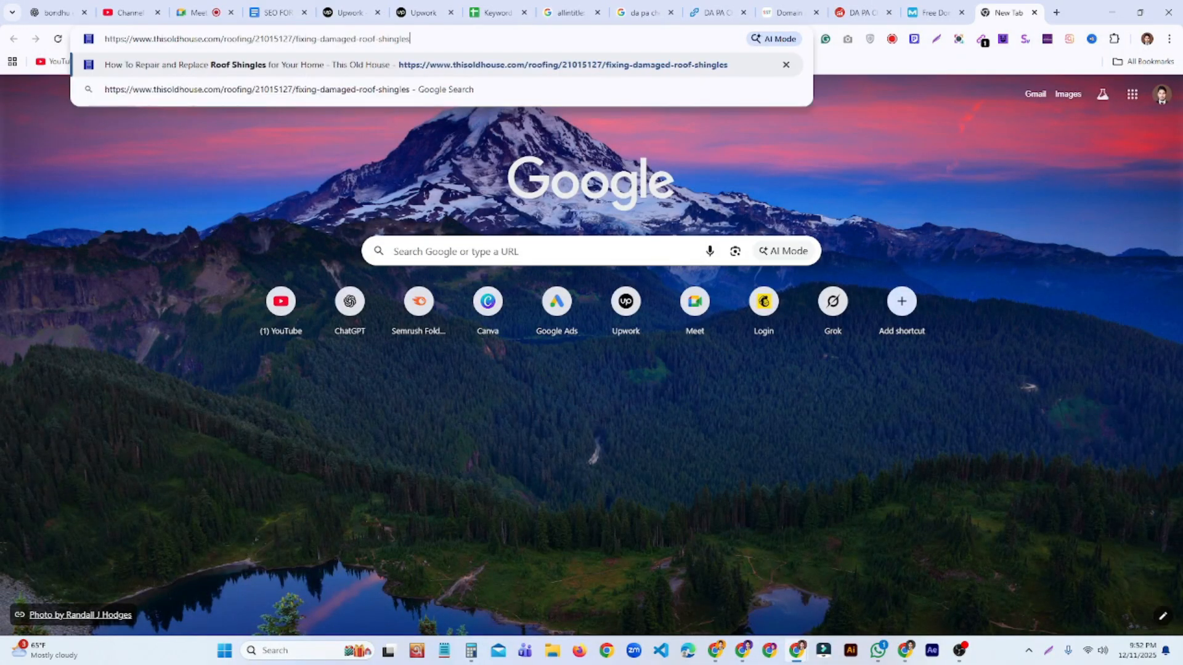
{"action": "key", "text": "Return"}
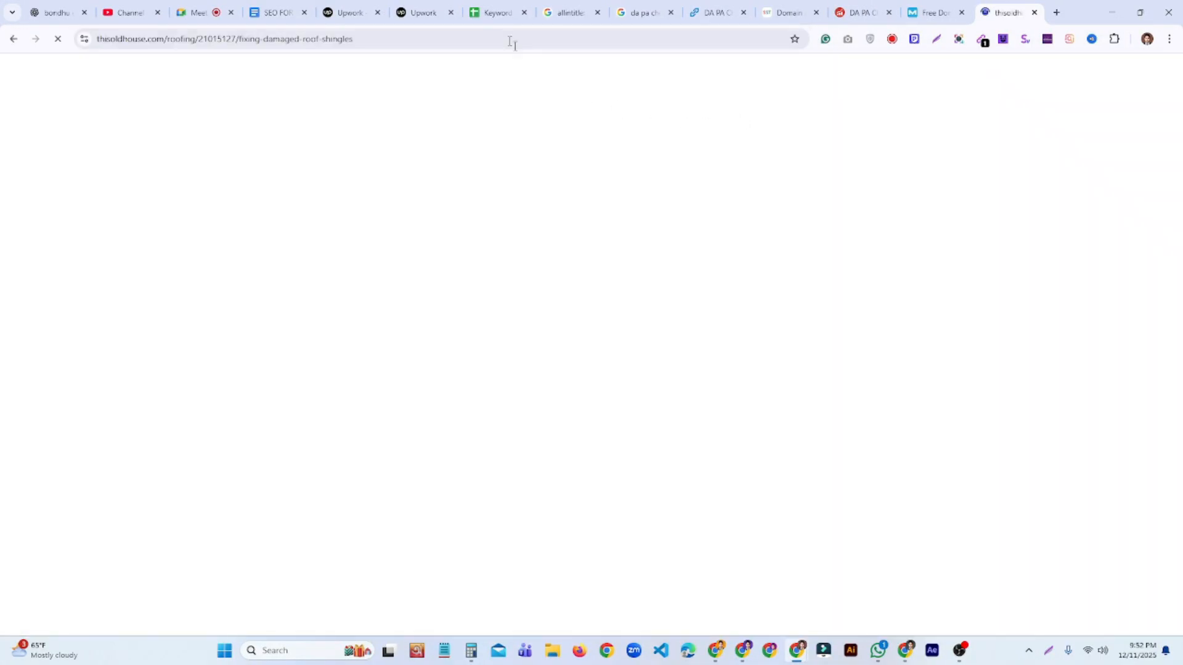
Review the target keyword in the Keyword Research For Roofing sheet and skim the competitor's roof shingles article.
{"action": "left_click", "coordinate": [496, 13]}
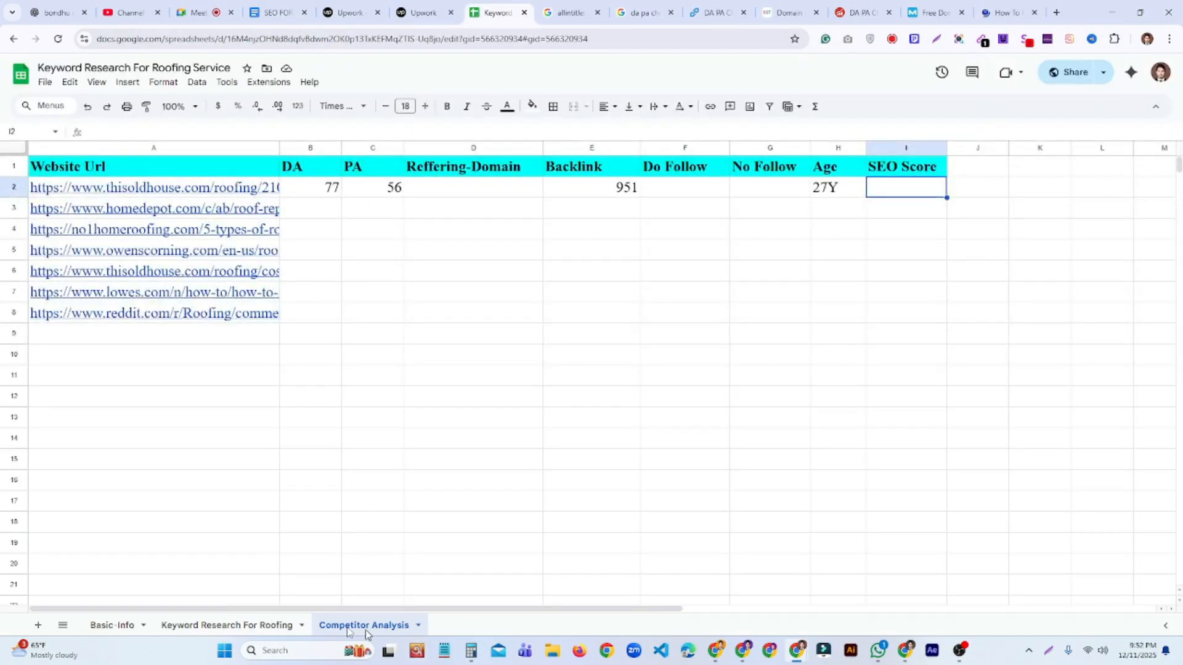
{"action": "left_click", "coordinate": [237, 625]}
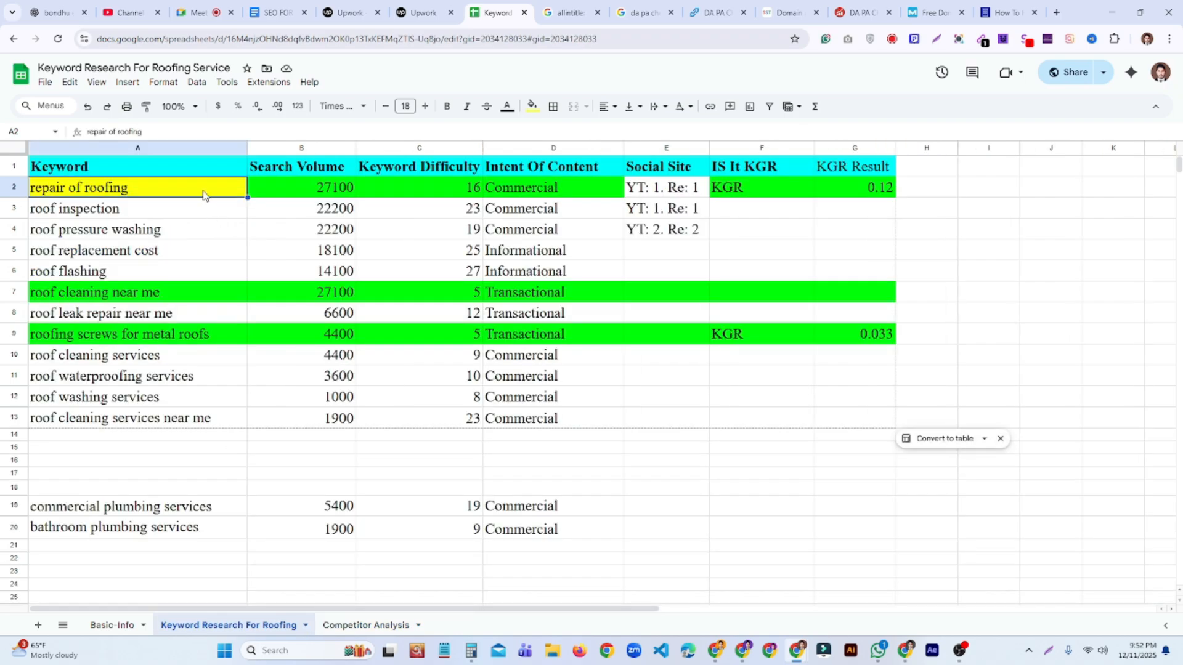
{"action": "left_click", "coordinate": [1007, 12]}
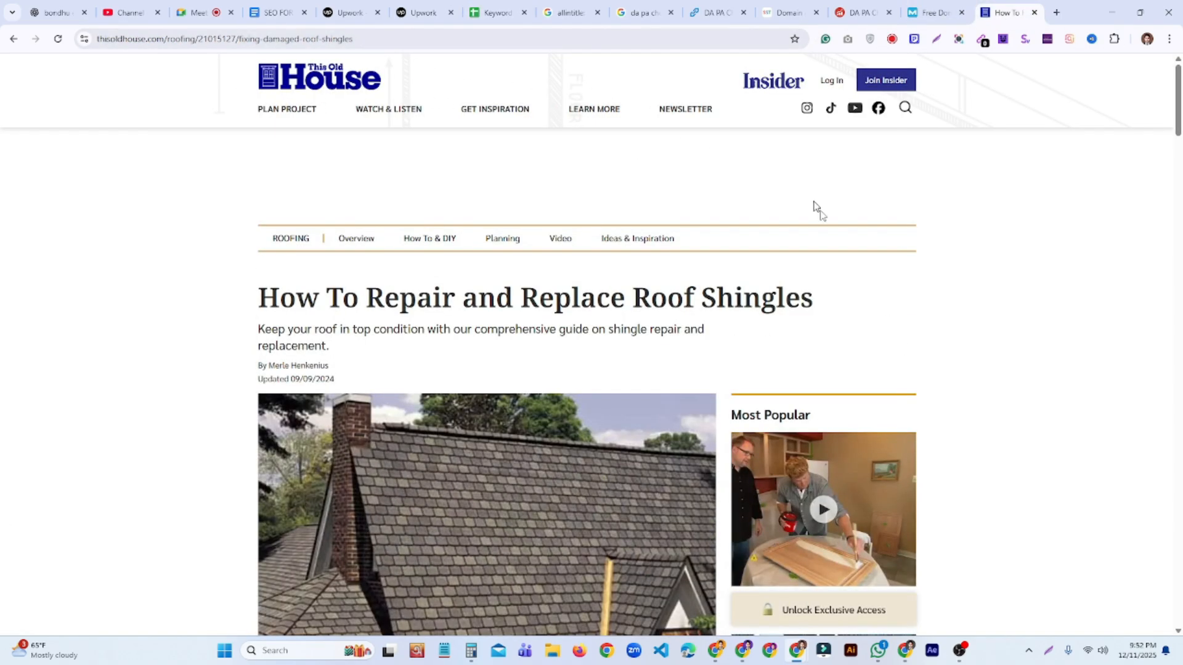
{"action": "scroll", "coordinate": [455, 451], "scroll_direction": "down", "scroll_amount": 10}
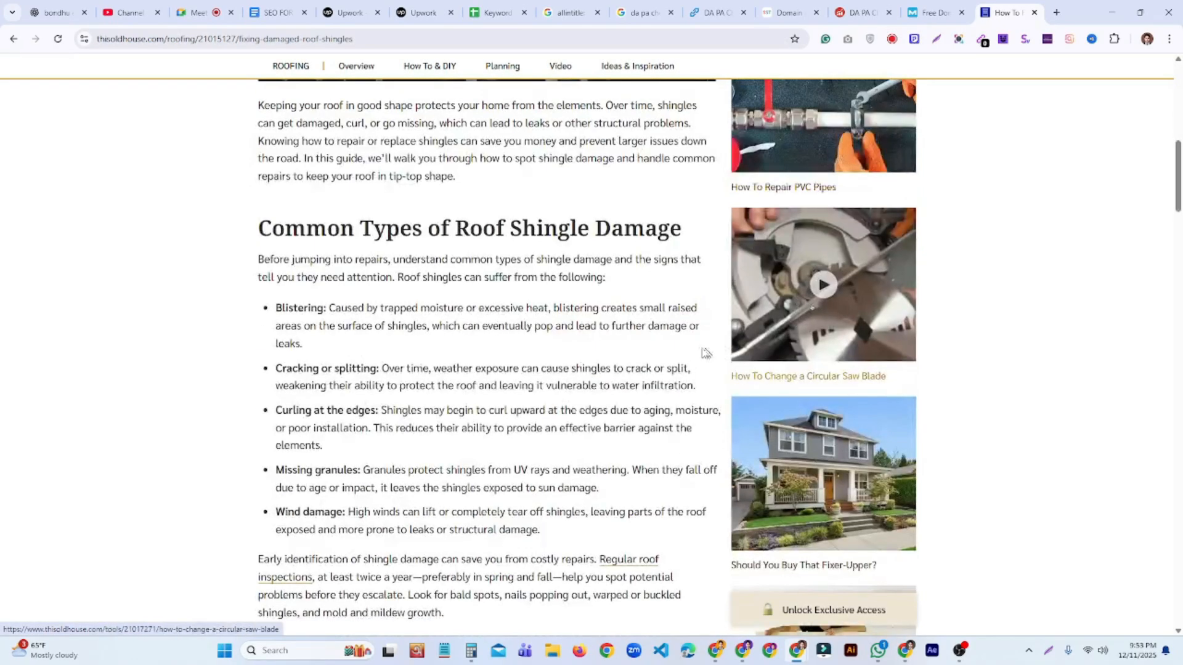
{"action": "scroll", "coordinate": [301, 154], "scroll_direction": "down", "scroll_amount": 12}
{"action": "scroll", "coordinate": [361, 232], "scroll_direction": "up", "scroll_amount": 9}
{"action": "scroll", "coordinate": [403, 233], "scroll_direction": "up", "scroll_amount": 13}
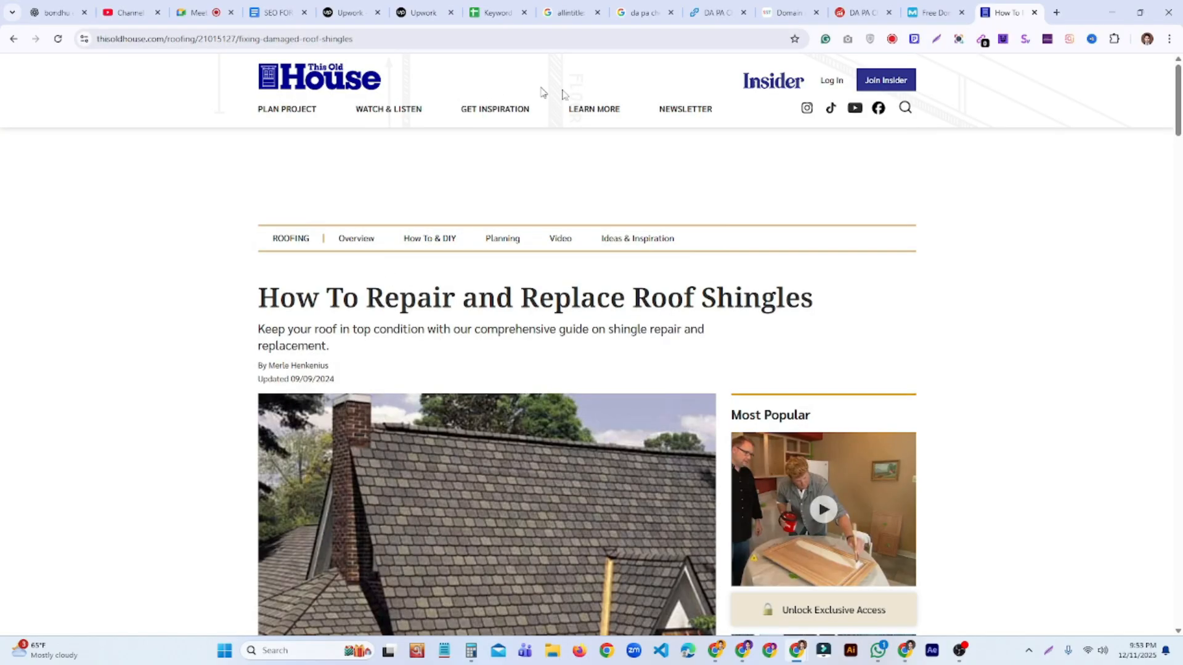
Highlight the domain of the competitor article's address, followed by its page path roofing/21015127/fixing-damaged-roof-shingles.
{"action": "left_click", "coordinate": [161, 38]}
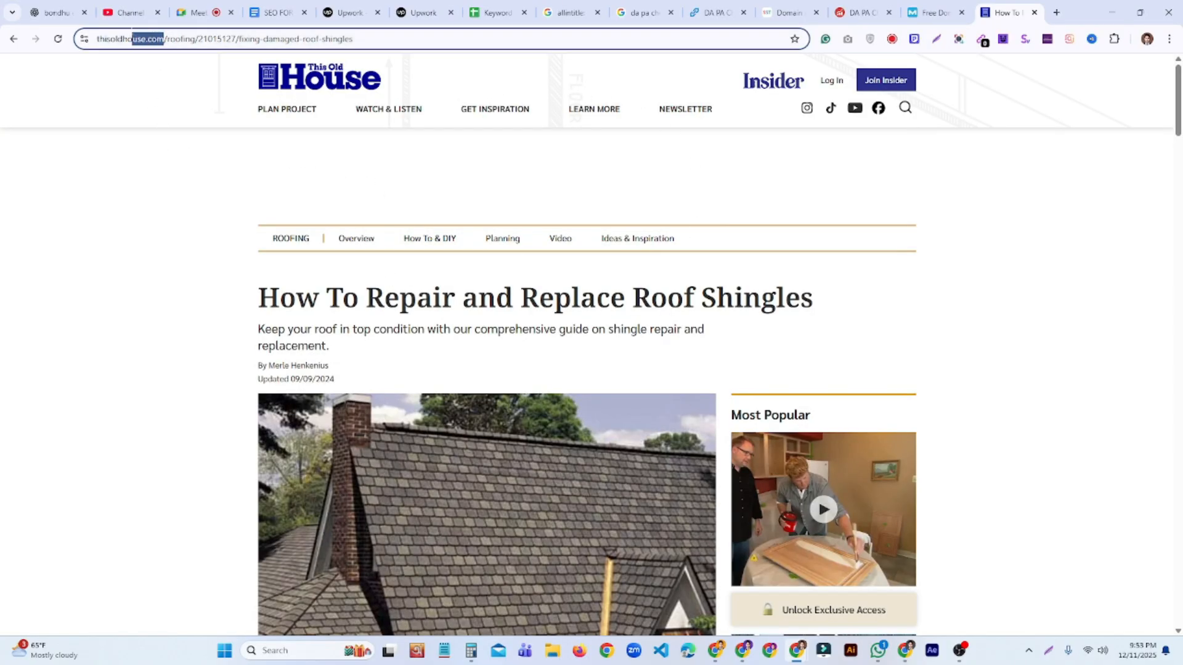
{"action": "left_click_drag", "start_coordinate": [111, 27], "coordinate": [104, 26]}
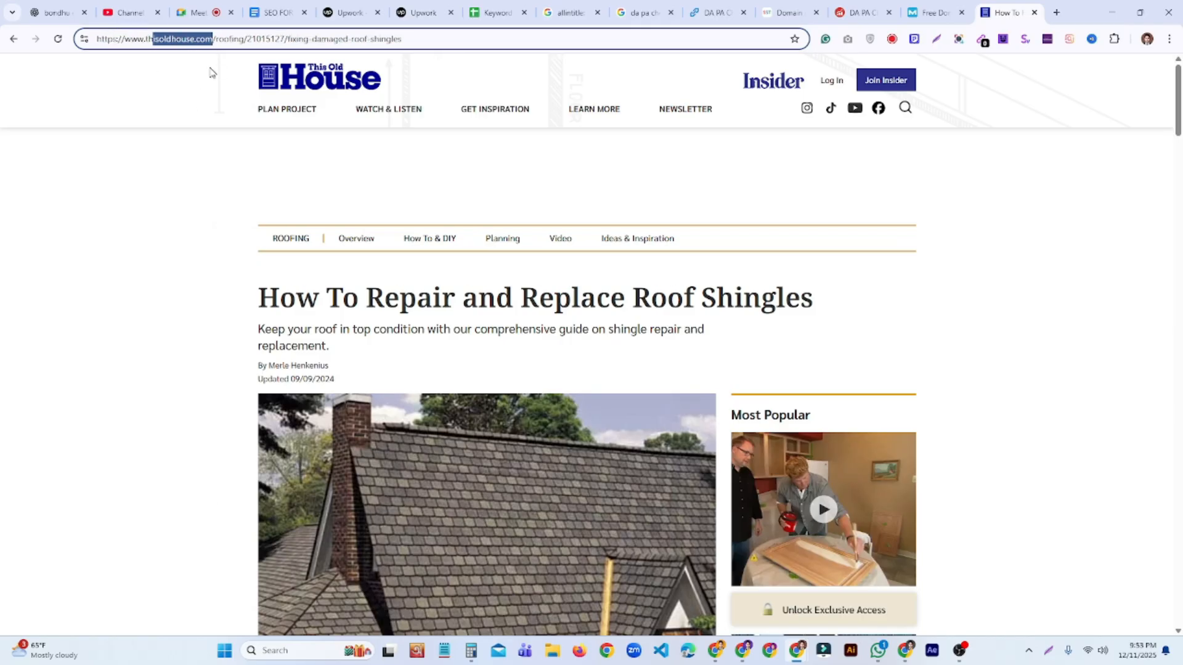
{"action": "left_click", "coordinate": [217, 38]}
{"action": "left_click_drag", "start_coordinate": [216, 39], "coordinate": [404, 40]}
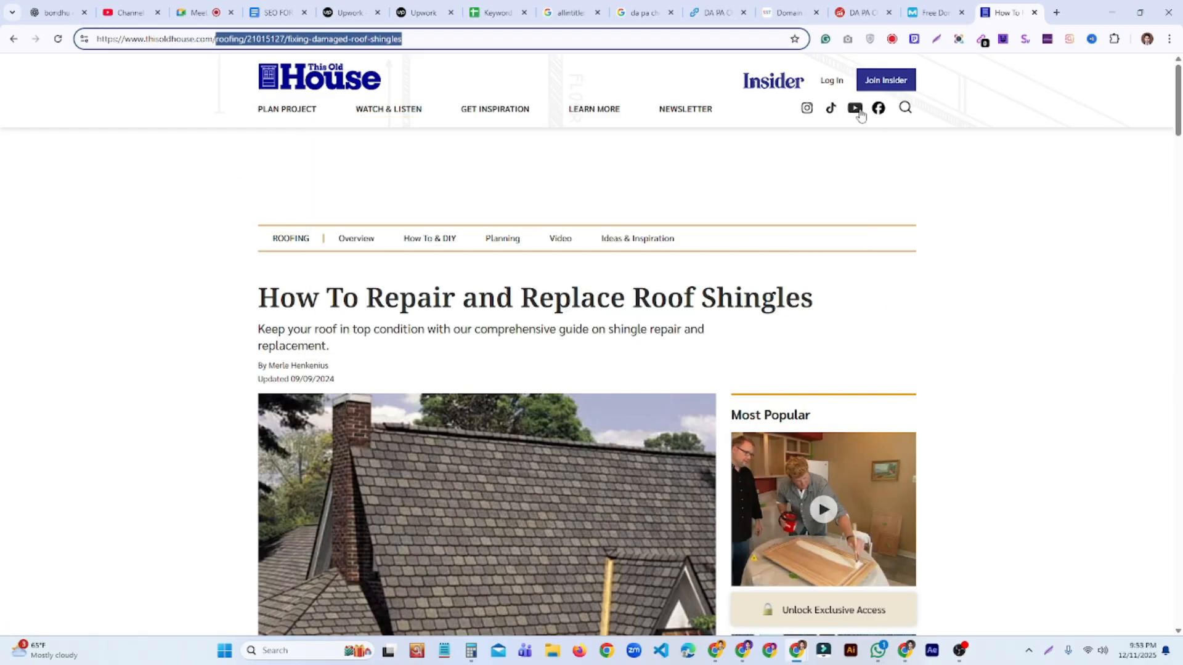
Examine the competitor article's content from the introduction through its shingle replacement and repair sections.
{"action": "scroll", "coordinate": [665, 259], "scroll_direction": "down", "scroll_amount": 15}
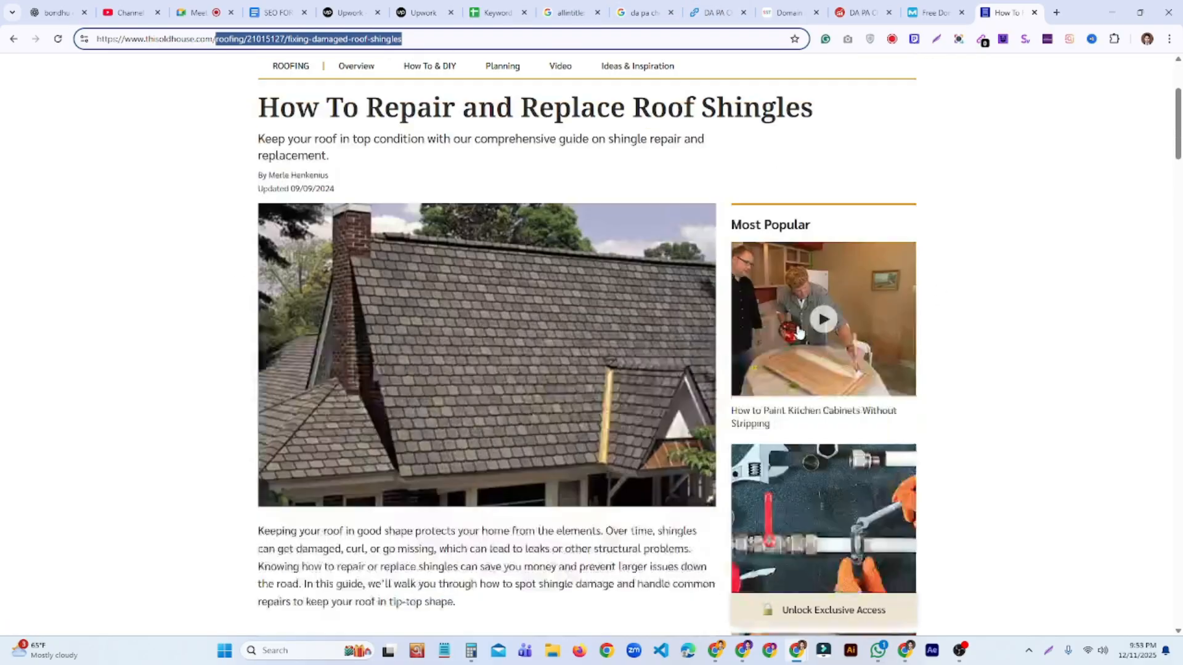
{"action": "scroll", "coordinate": [874, 390], "scroll_direction": "down", "scroll_amount": 5}
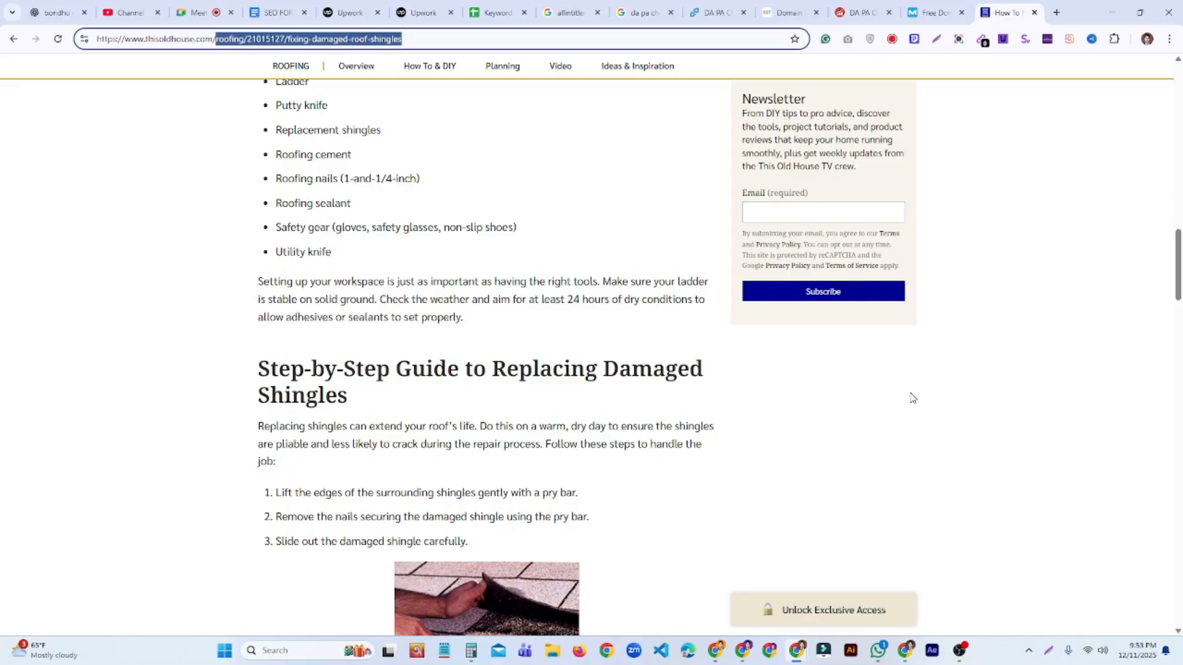
{"action": "scroll", "coordinate": [912, 397], "scroll_direction": "down", "scroll_amount": 15}
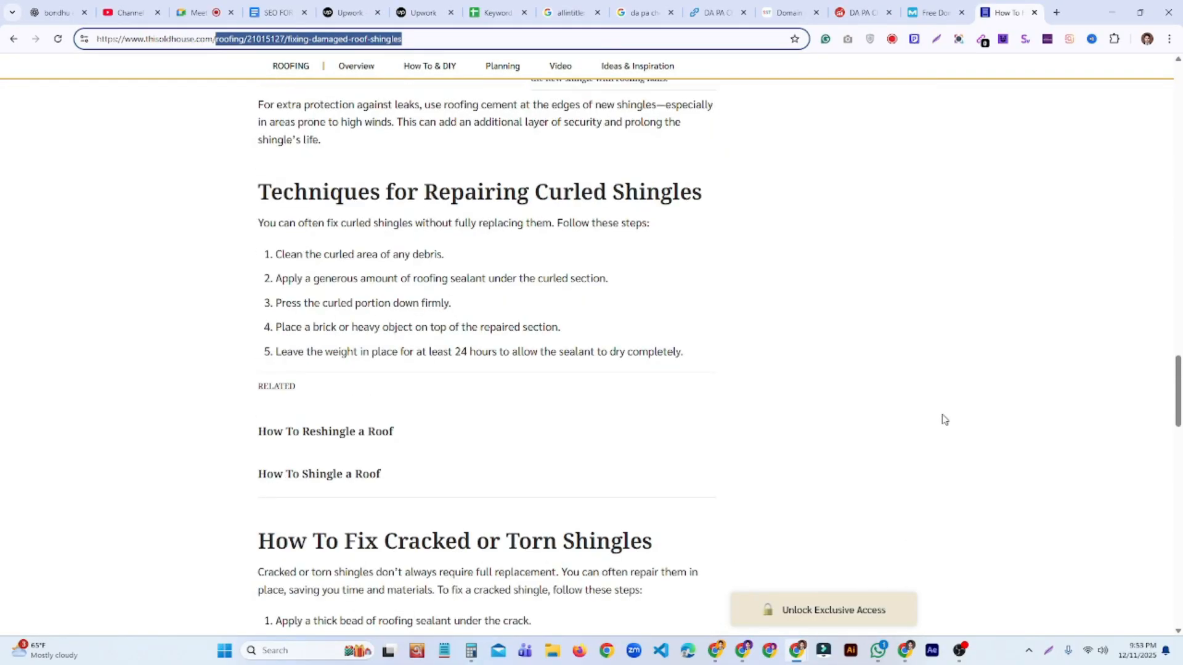
{"action": "scroll", "coordinate": [955, 412], "scroll_direction": "down", "scroll_amount": 3}
{"action": "scroll", "coordinate": [966, 412], "scroll_direction": "up", "scroll_amount": 20}
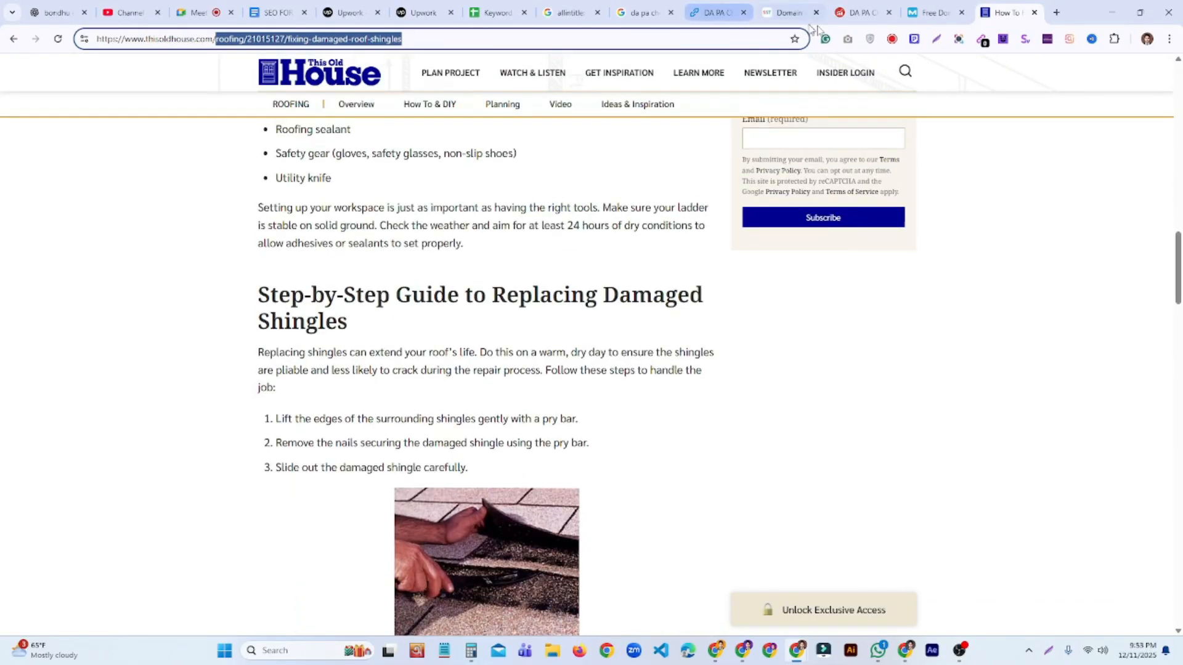
Review the referring-domain columns in the SmallSEOTools result, and close the SmallSEOTools, DA PA Checker and Moz pages.
{"action": "left_click", "coordinate": [787, 12]}
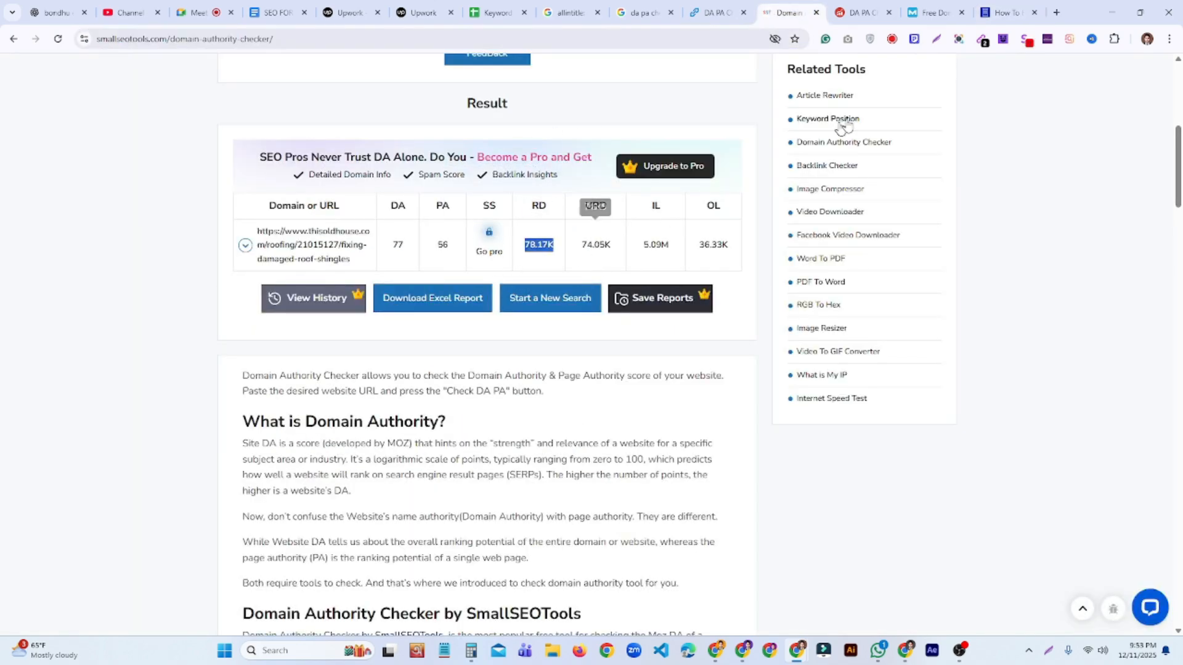
{"action": "mouse_move", "coordinate": [718, 237]}
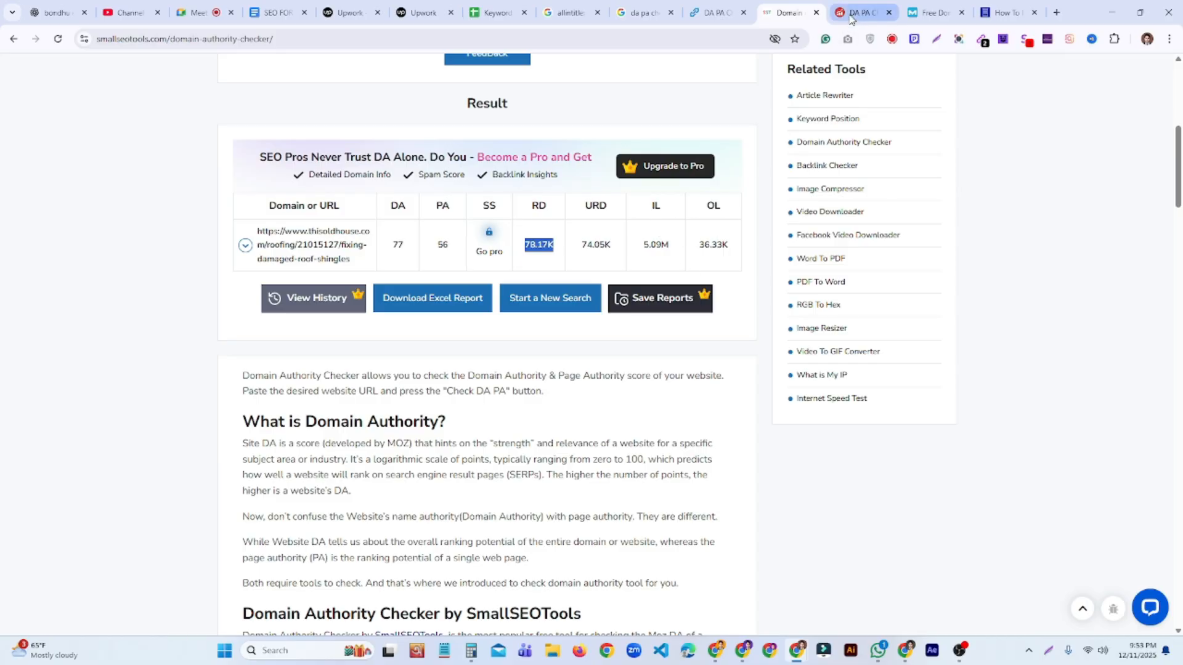
{"action": "left_click", "coordinate": [816, 12]}
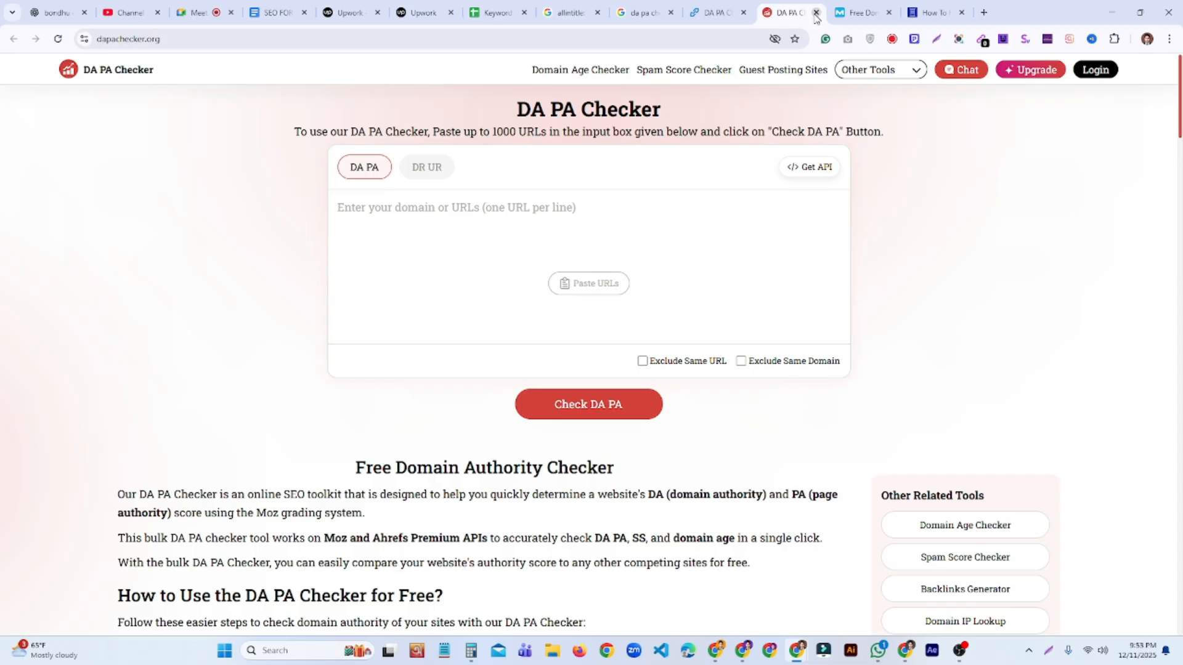
{"action": "left_click", "coordinate": [816, 13]}
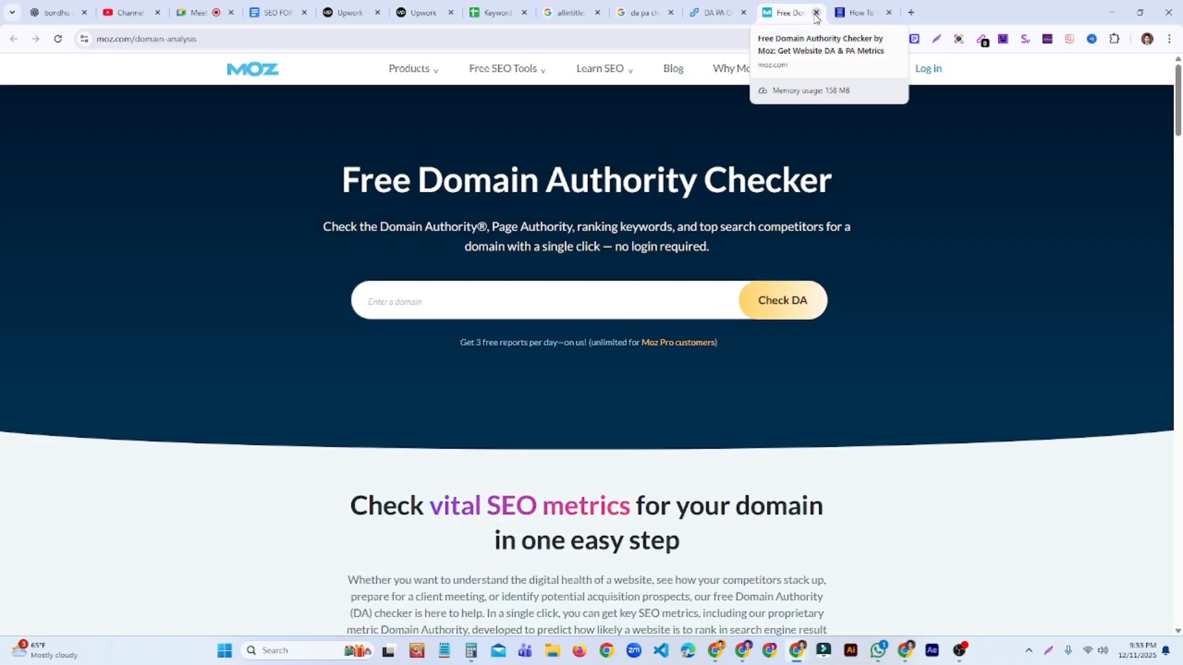
{"action": "left_click", "coordinate": [816, 13]}
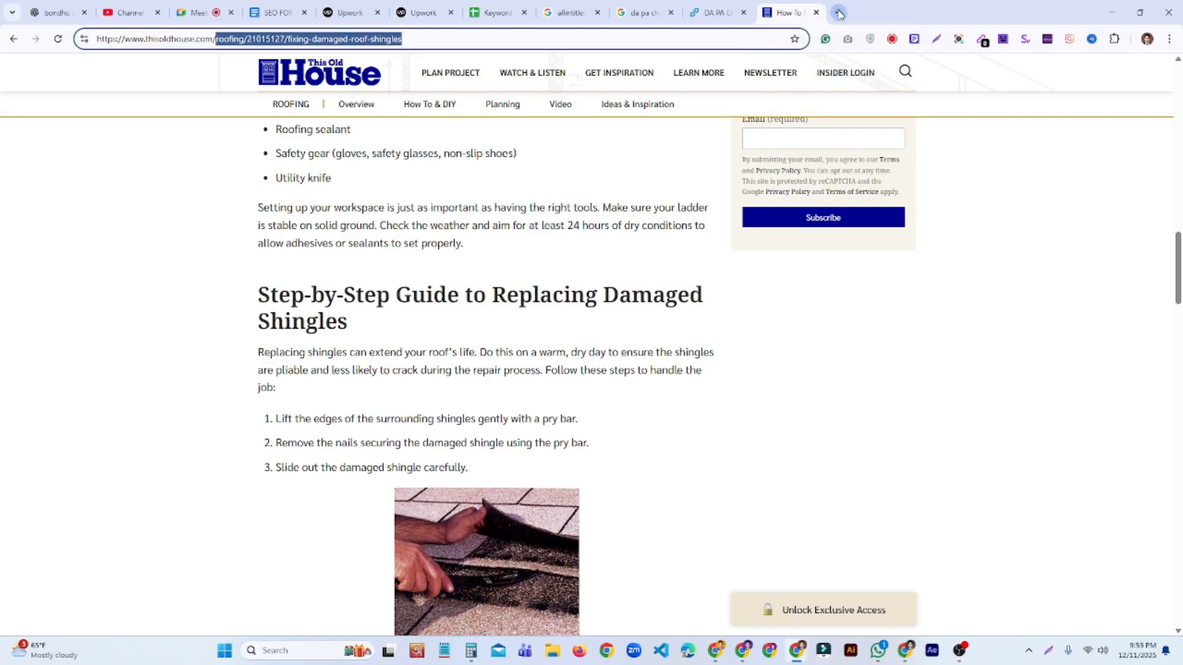
Search Google for "referring domain checker" in a new browser tab.
{"action": "left_click", "coordinate": [838, 12]}
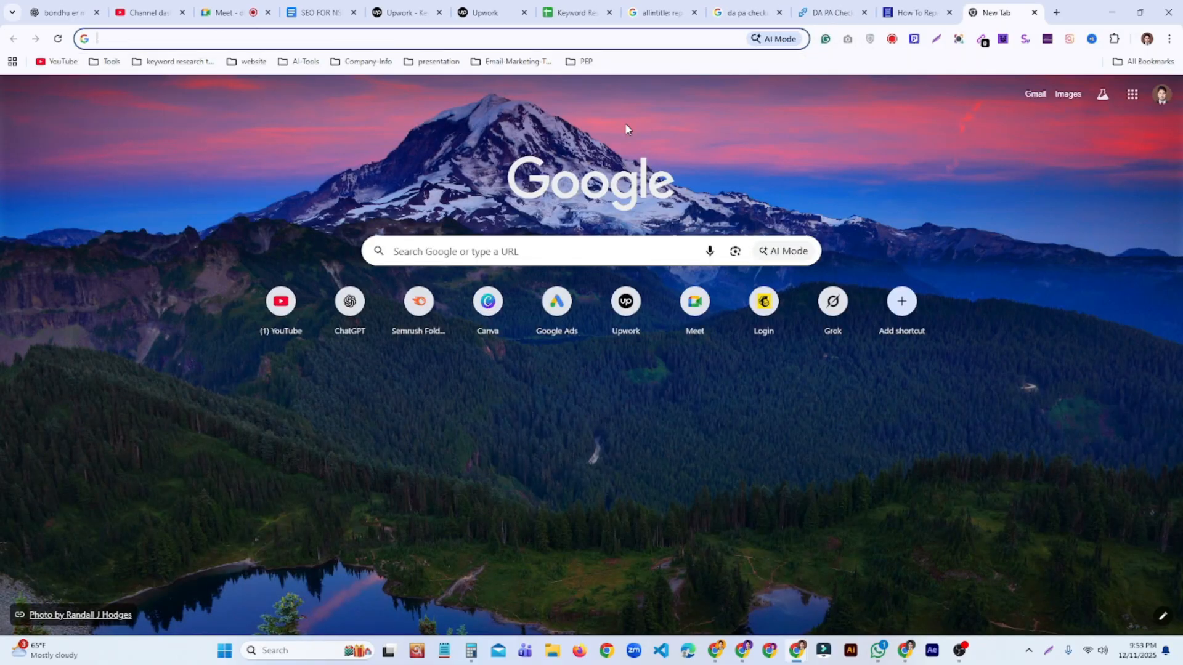
{"action": "type", "text": "ref"}
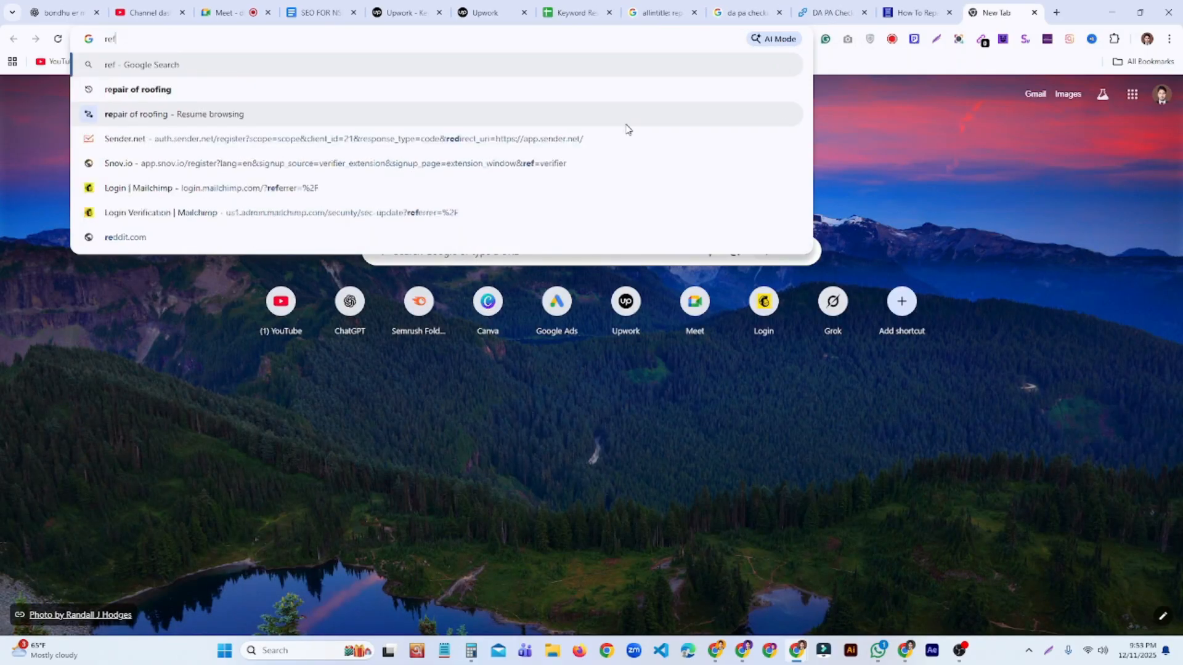
{"action": "type", "text": "fer"}
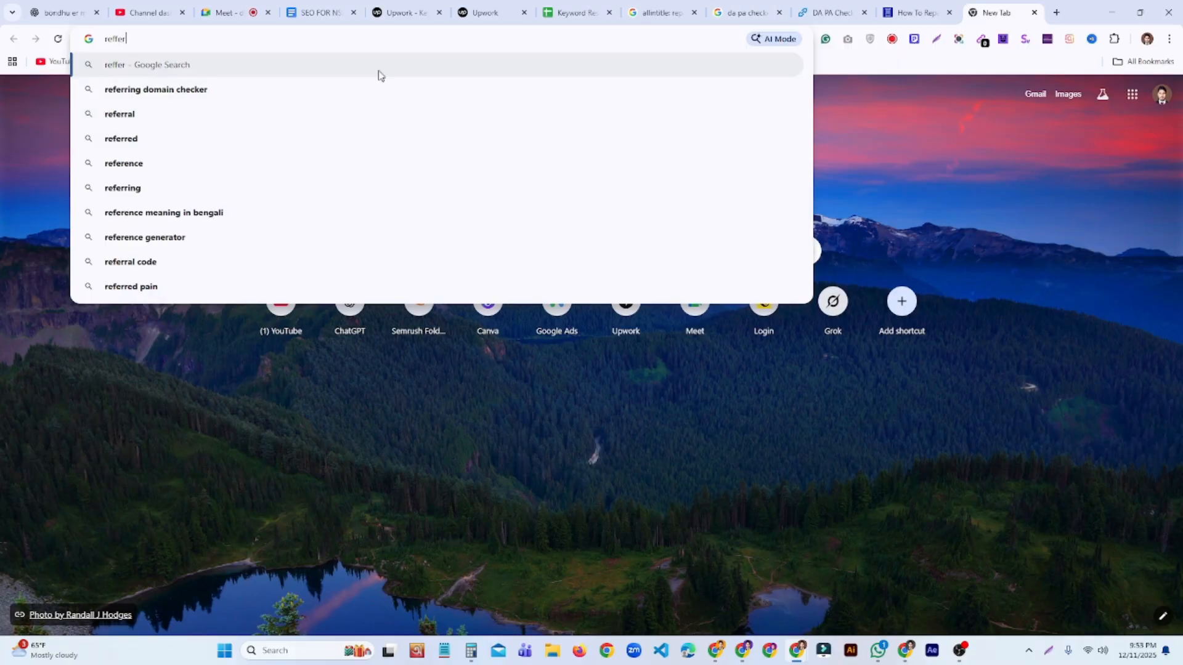
{"action": "left_click", "coordinate": [272, 98]}
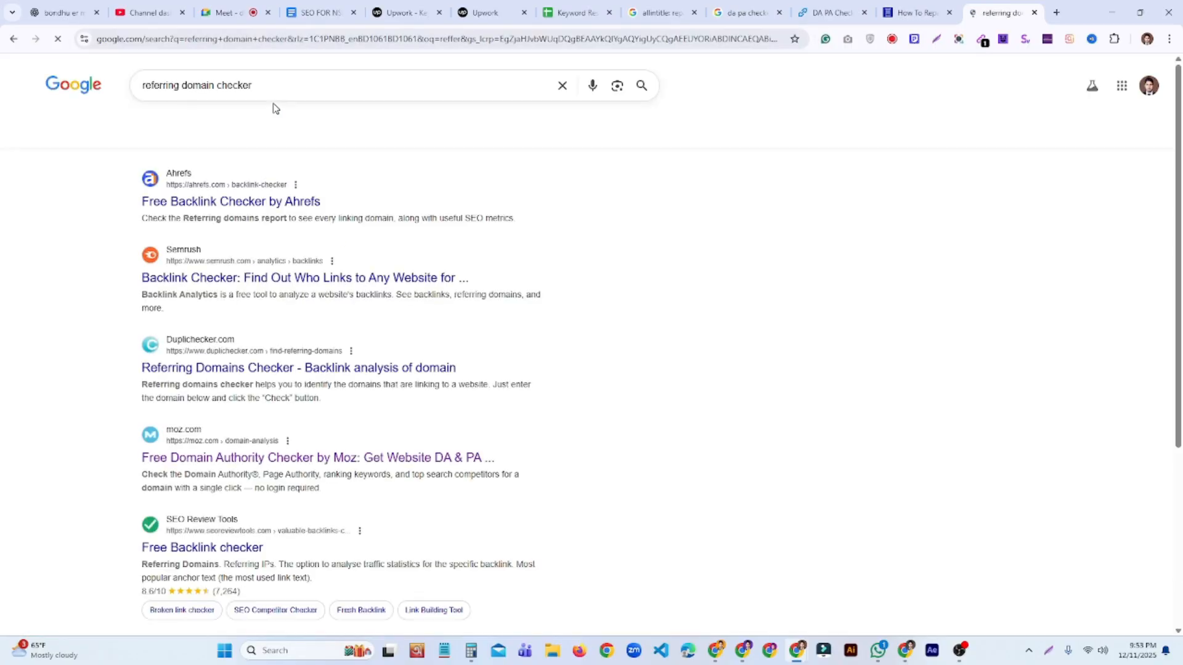
Open the Ahrefs, Duplichecker, SEO Review Tools and Moz search results in separate background tabs.
{"action": "right_click", "coordinate": [174, 203]}
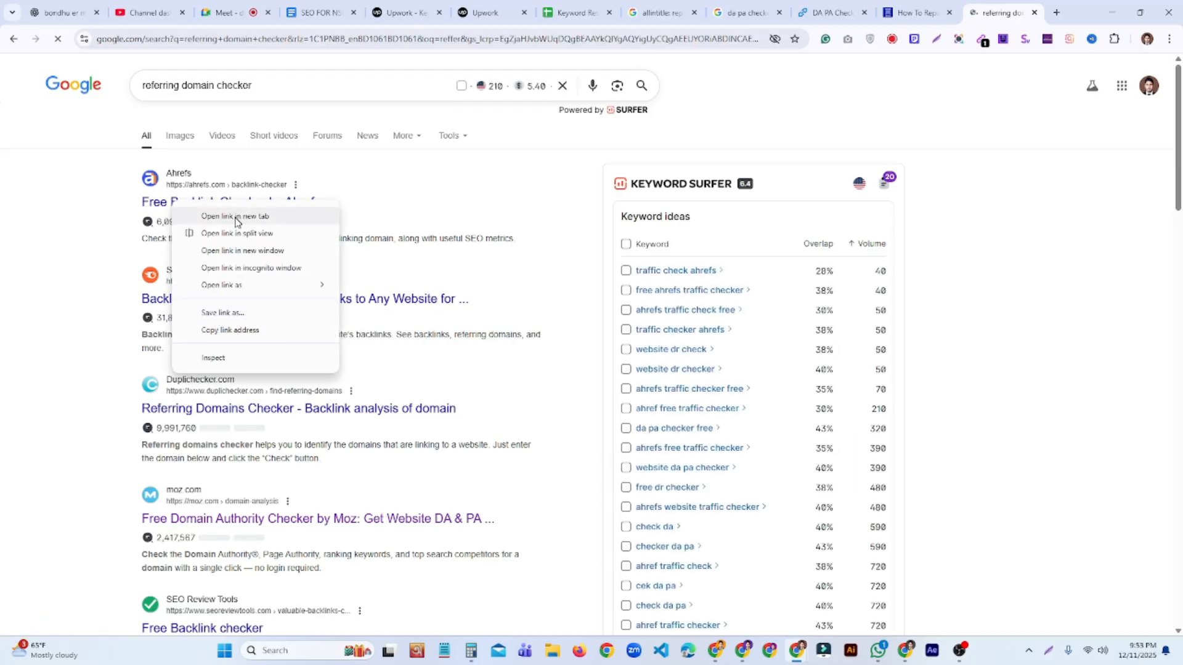
{"action": "left_click", "coordinate": [291, 217]}
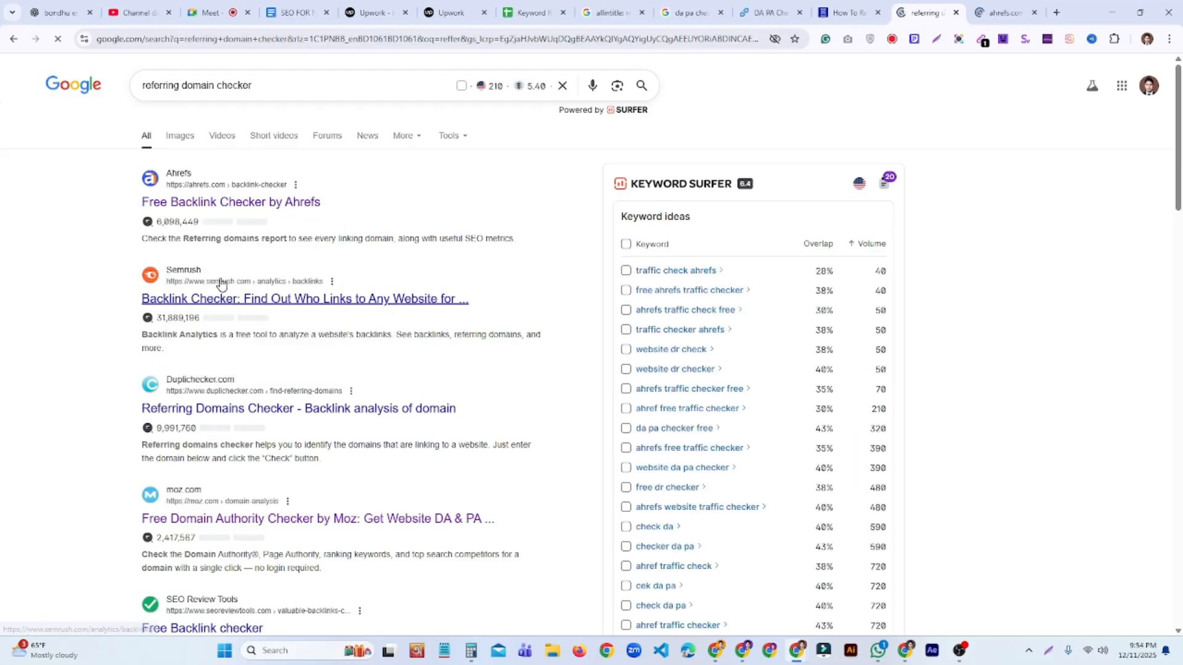
{"action": "scroll", "coordinate": [258, 295], "scroll_direction": "down", "scroll_amount": 2}
{"action": "right_click", "coordinate": [289, 308]}
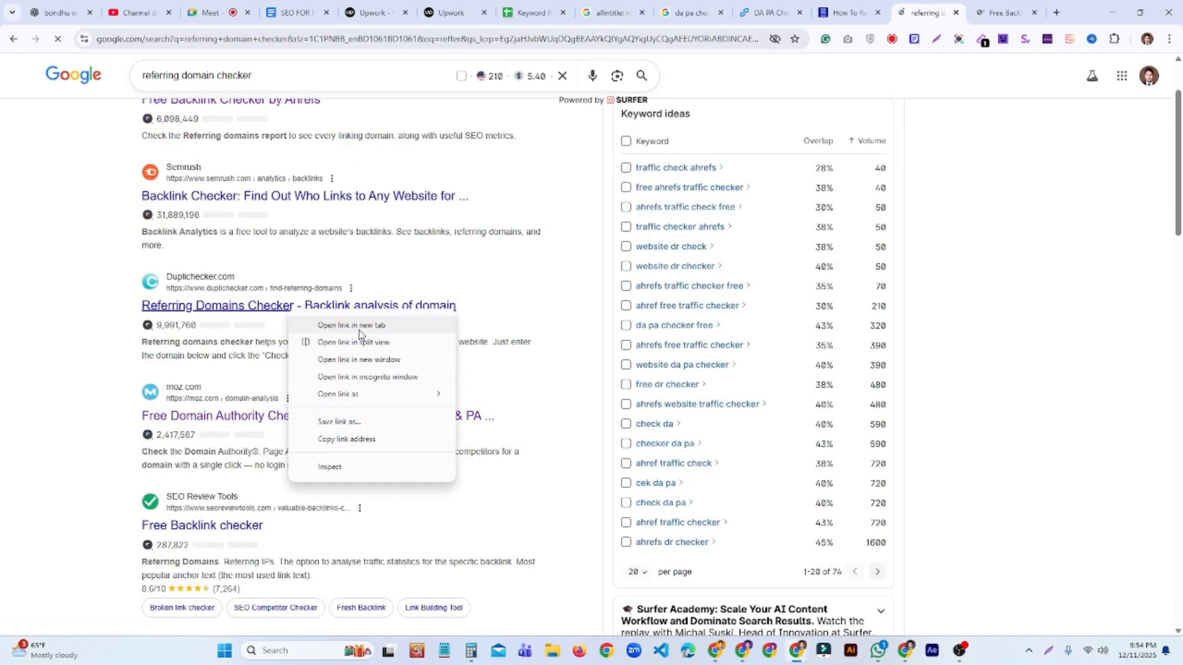
{"action": "left_click", "coordinate": [360, 326]}
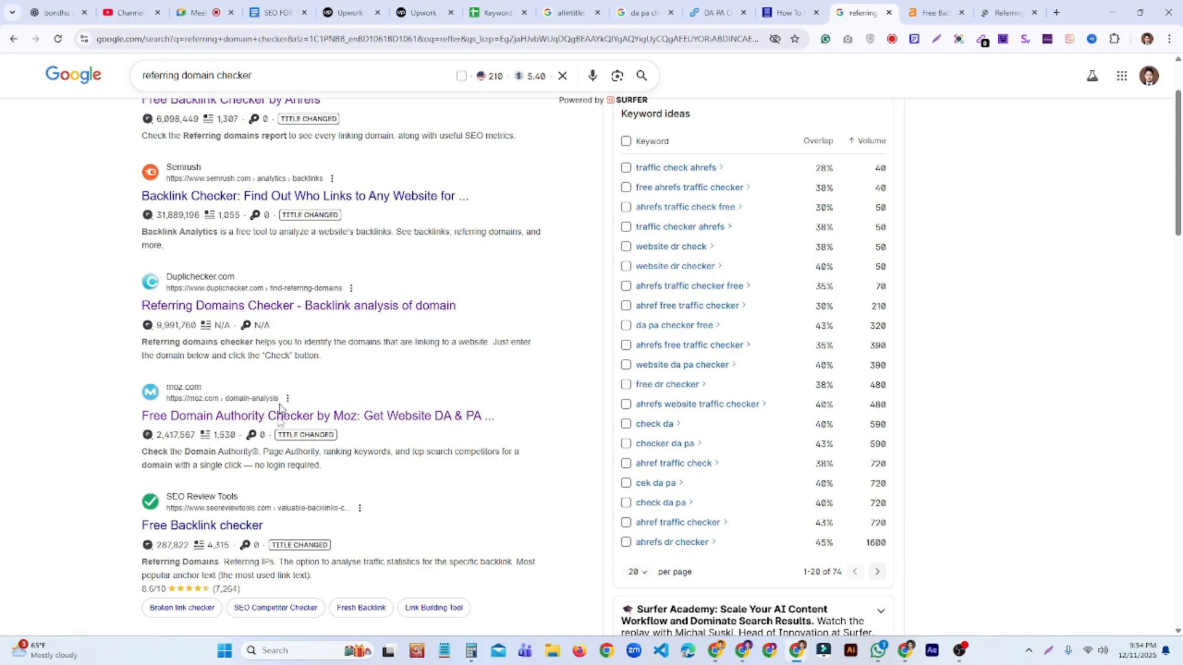
{"action": "right_click", "coordinate": [240, 533]}
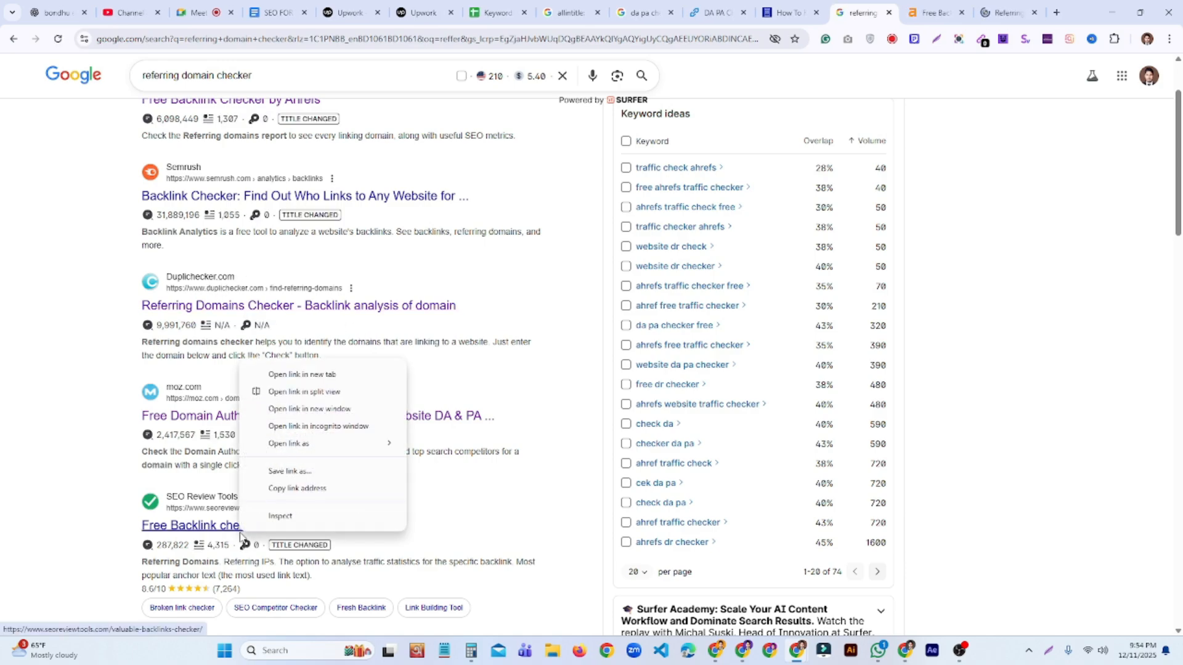
{"action": "left_click", "coordinate": [305, 375]}
{"action": "right_click", "coordinate": [412, 413]}
{"action": "left_click", "coordinate": [500, 426]}
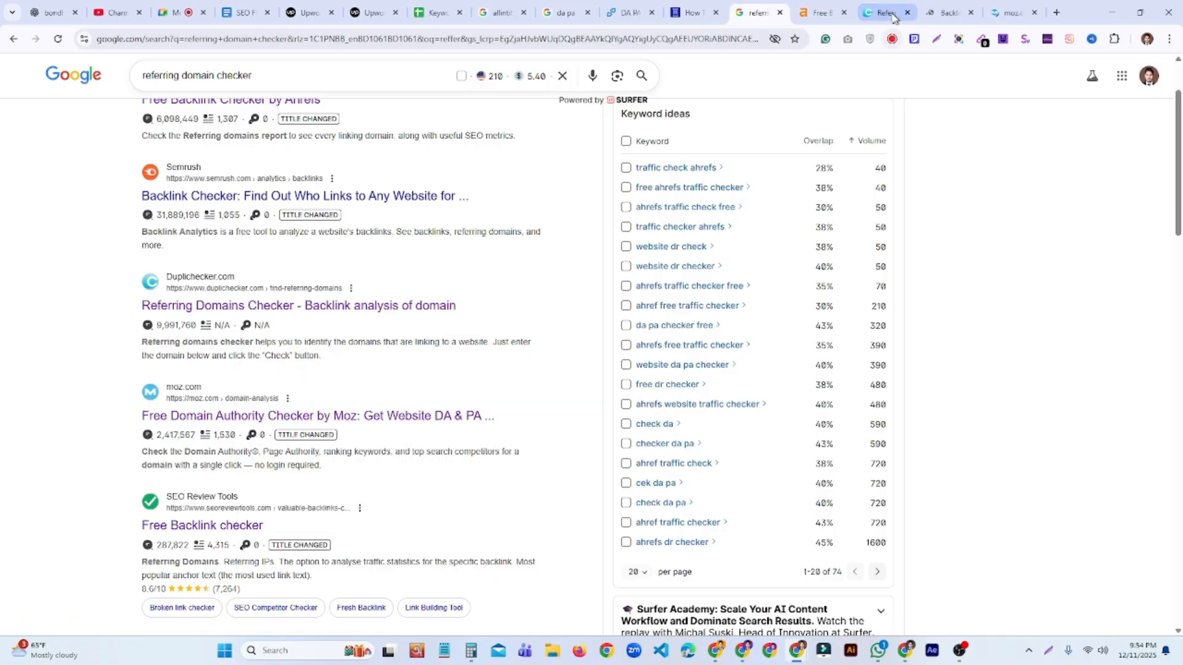
{"action": "left_click", "coordinate": [885, 12]}
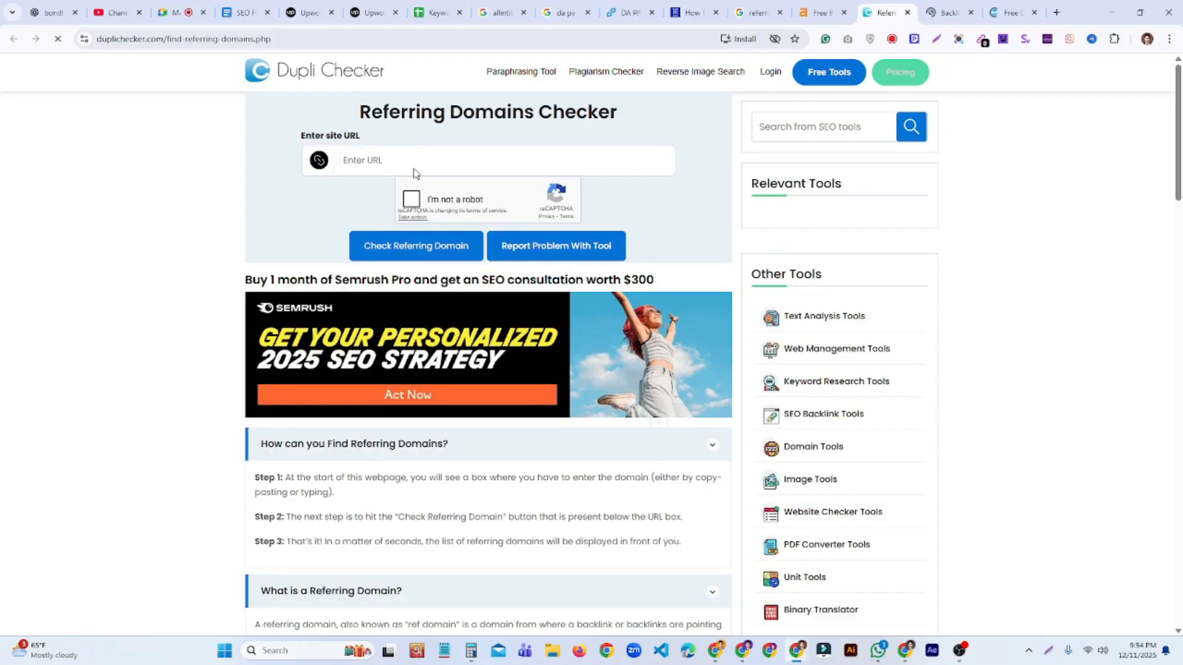
{"action": "left_click", "coordinate": [409, 165]}
{"action": "type", "text": "https://www.thisoldhouse.com/roofing/21015127/fixing-damaged-roof-shingles"}
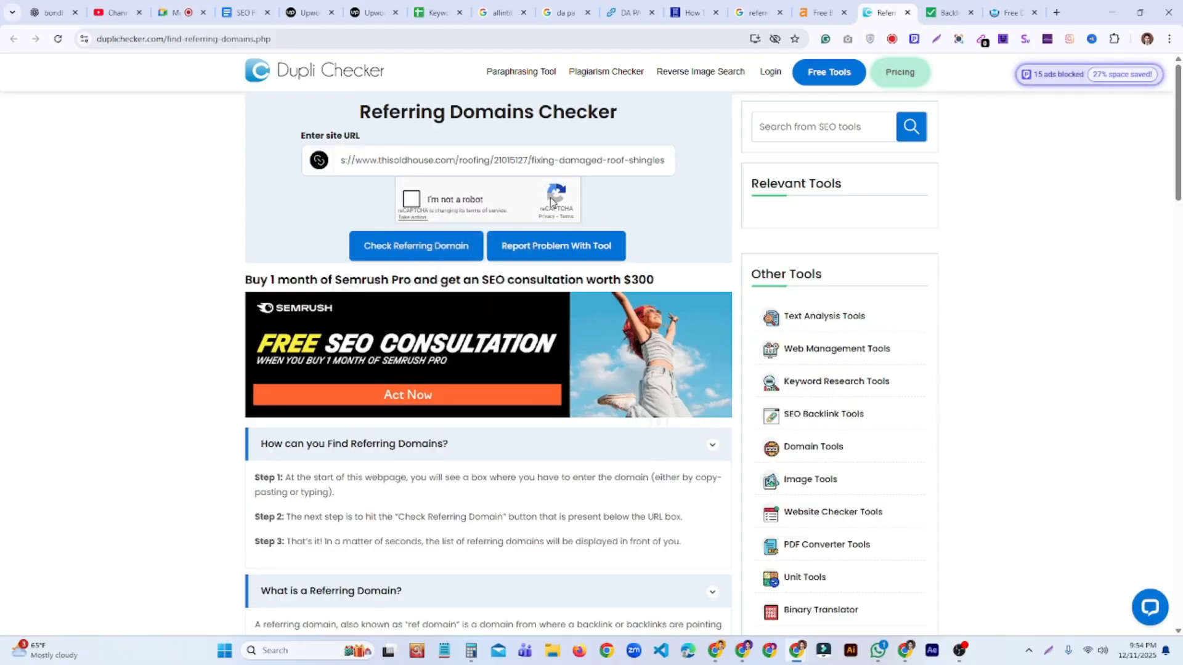
{"action": "triple_click", "coordinate": [627, 161]}
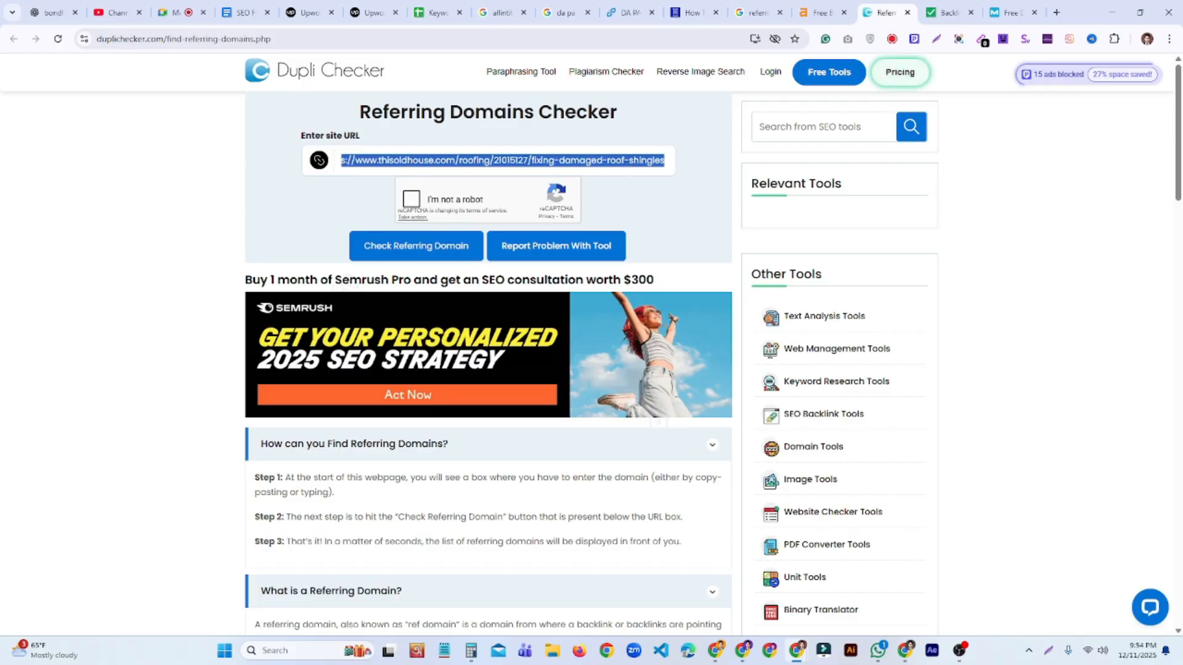
Solve the crosswalk image verification and run the referring domain check on the entered article URL.
{"action": "left_click", "coordinate": [411, 198]}
{"action": "left_click", "coordinate": [469, 177]}
{"action": "left_click", "coordinate": [486, 291]}
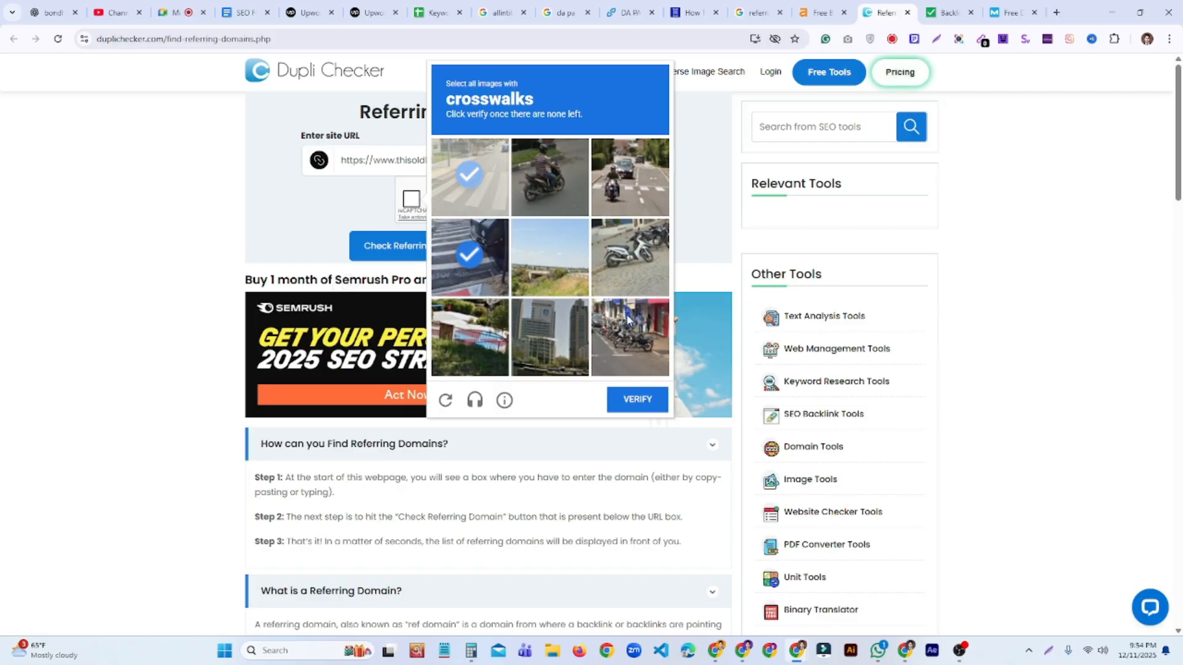
{"action": "left_click", "coordinate": [630, 177]}
{"action": "left_click", "coordinate": [490, 245]}
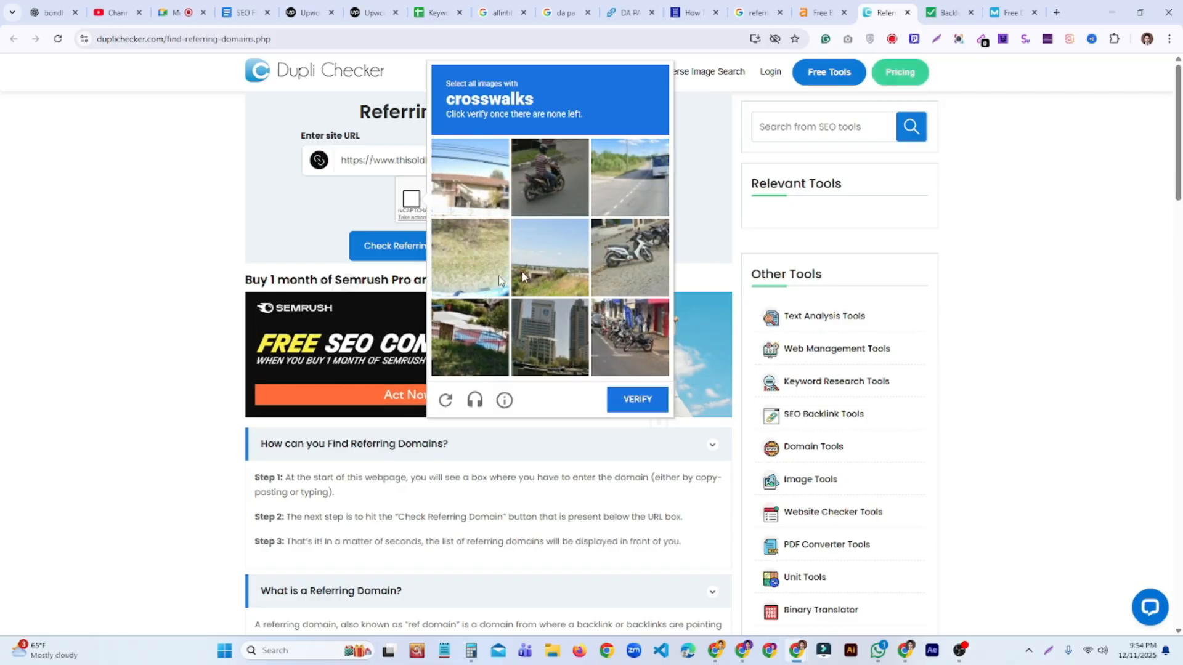
{"action": "left_click", "coordinate": [637, 399]}
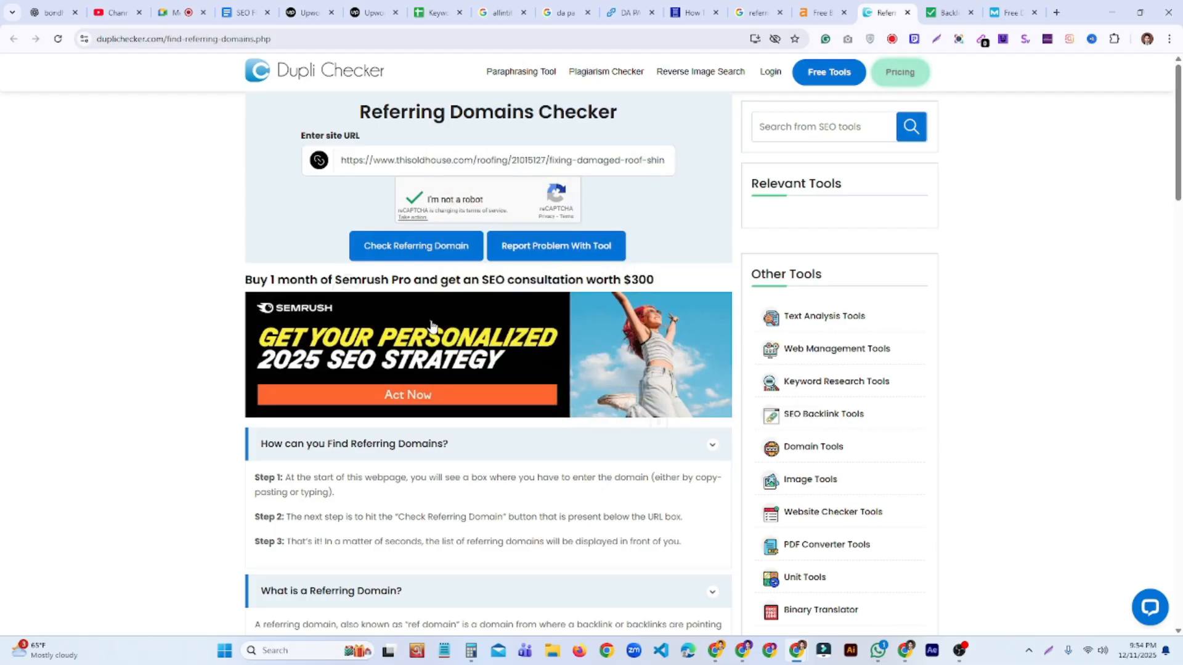
{"action": "left_click", "coordinate": [430, 254]}
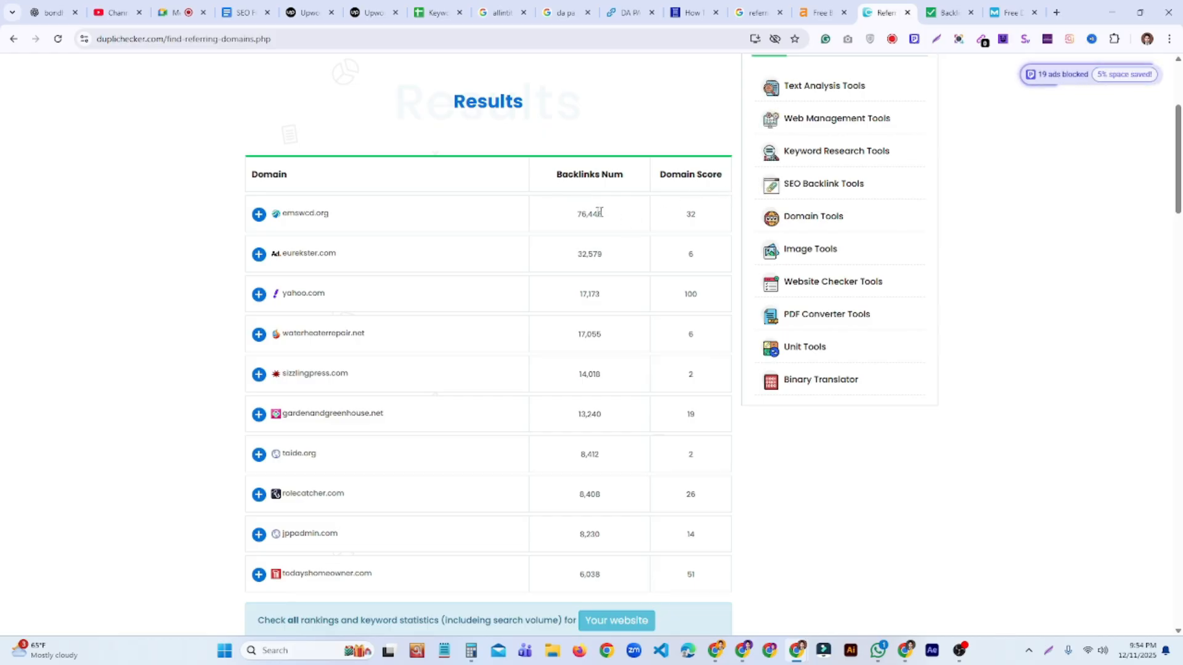
Examine the Dupli Checker results table, highlighting the backlink number for emswcd.org and reading through the other referring domains.
{"action": "left_click_drag", "start_coordinate": [578, 223], "coordinate": [612, 225]}
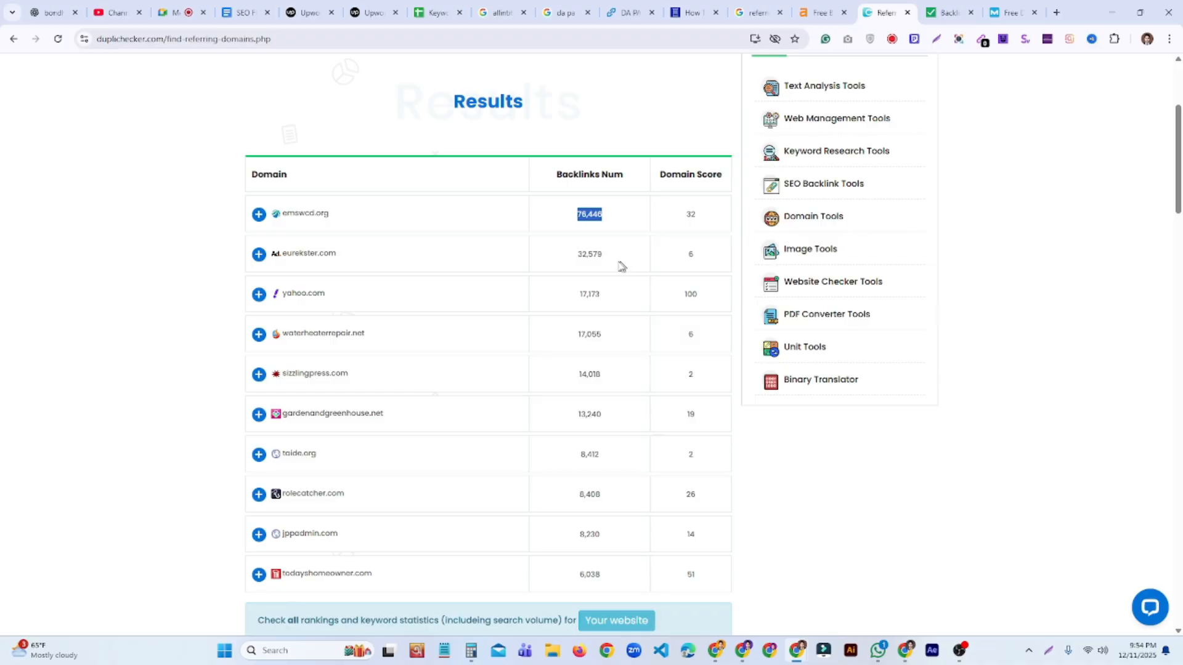
{"action": "scroll", "coordinate": [462, 270], "scroll_direction": "down", "scroll_amount": 2}
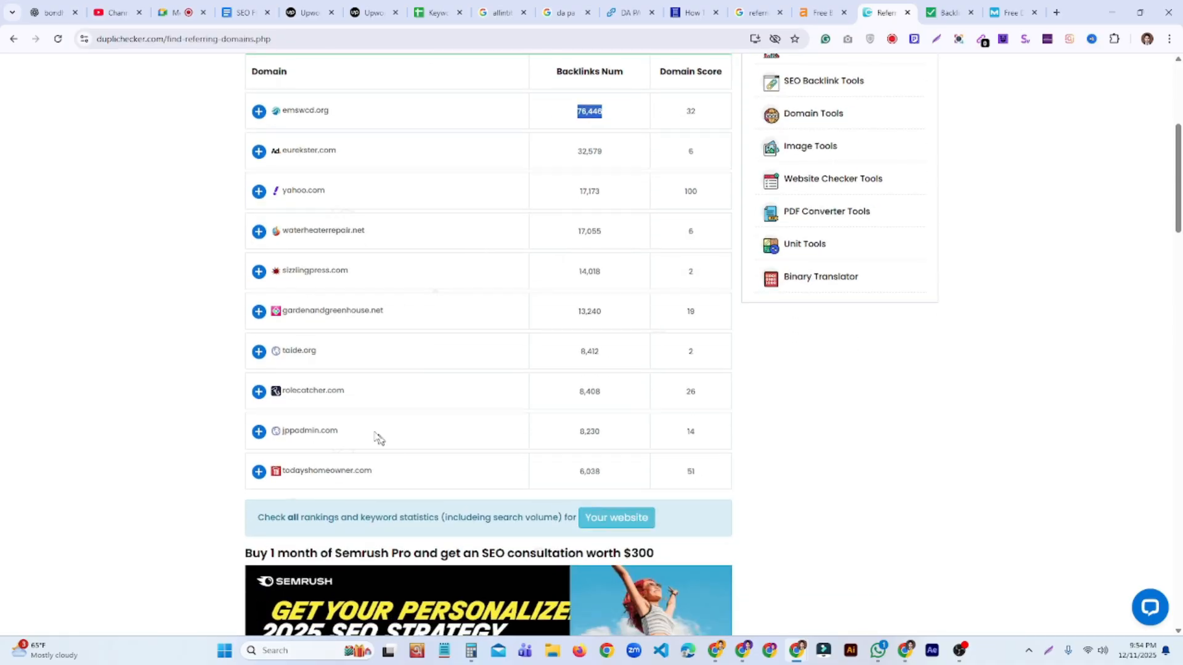
{"action": "scroll", "coordinate": [494, 308], "scroll_direction": "up", "scroll_amount": 1}
{"action": "scroll", "coordinate": [494, 311], "scroll_direction": "up", "scroll_amount": 5}
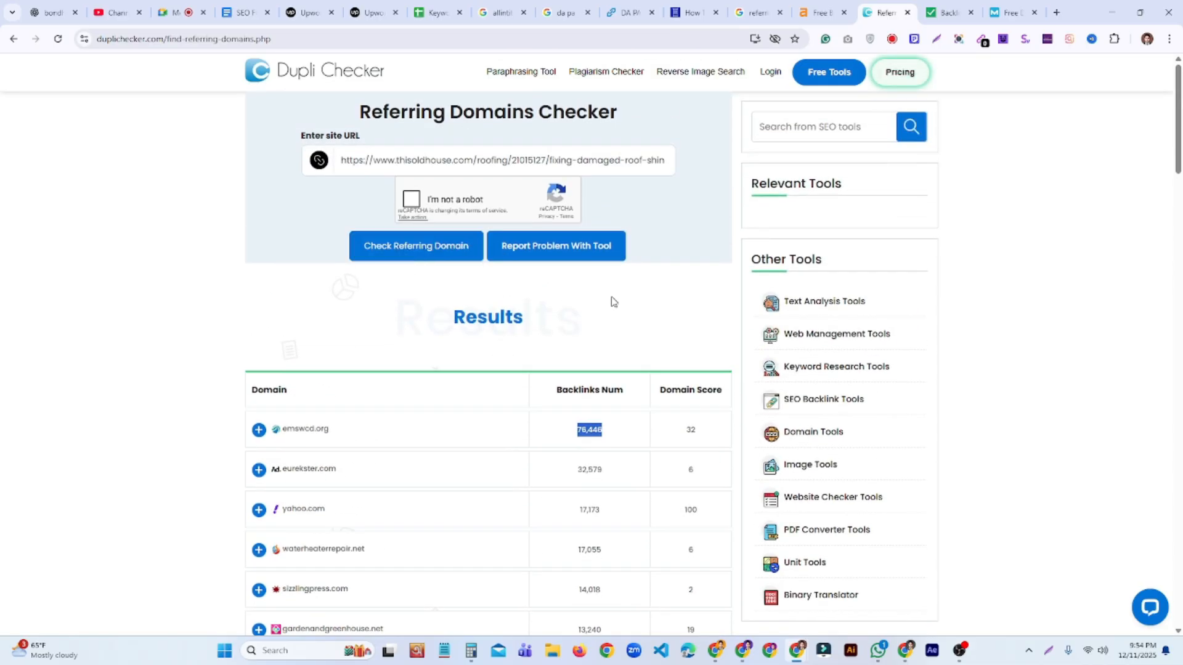
{"action": "scroll", "coordinate": [619, 305], "scroll_direction": "down", "scroll_amount": 2}
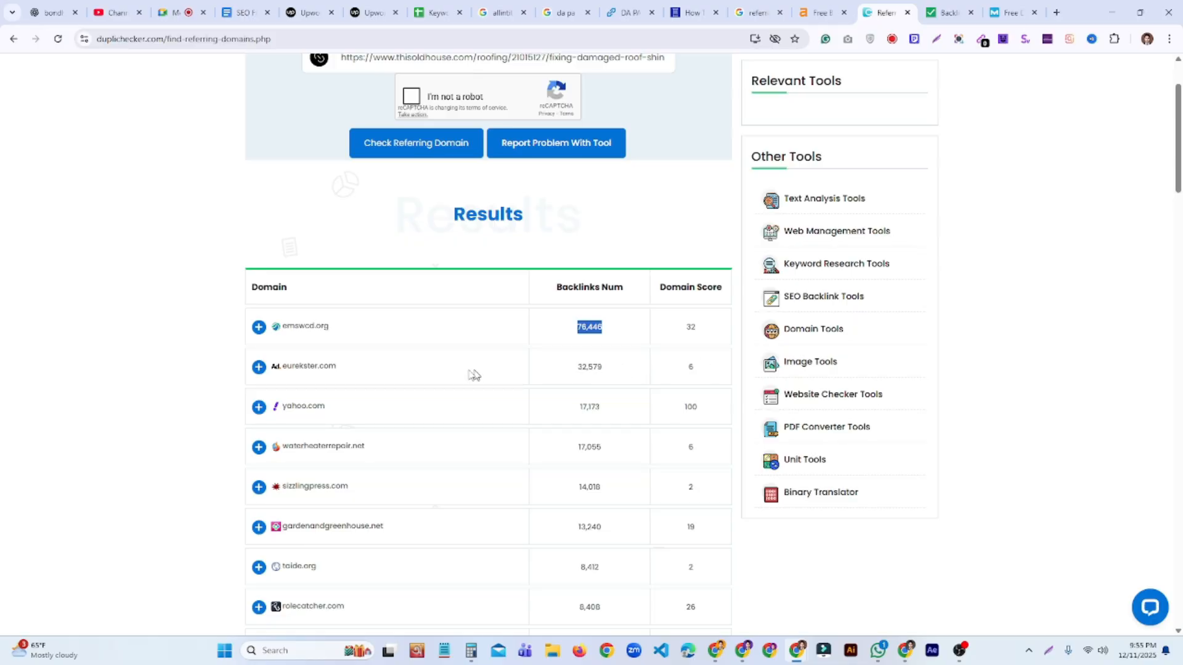
{"action": "scroll", "coordinate": [512, 335], "scroll_direction": "down", "scroll_amount": 2}
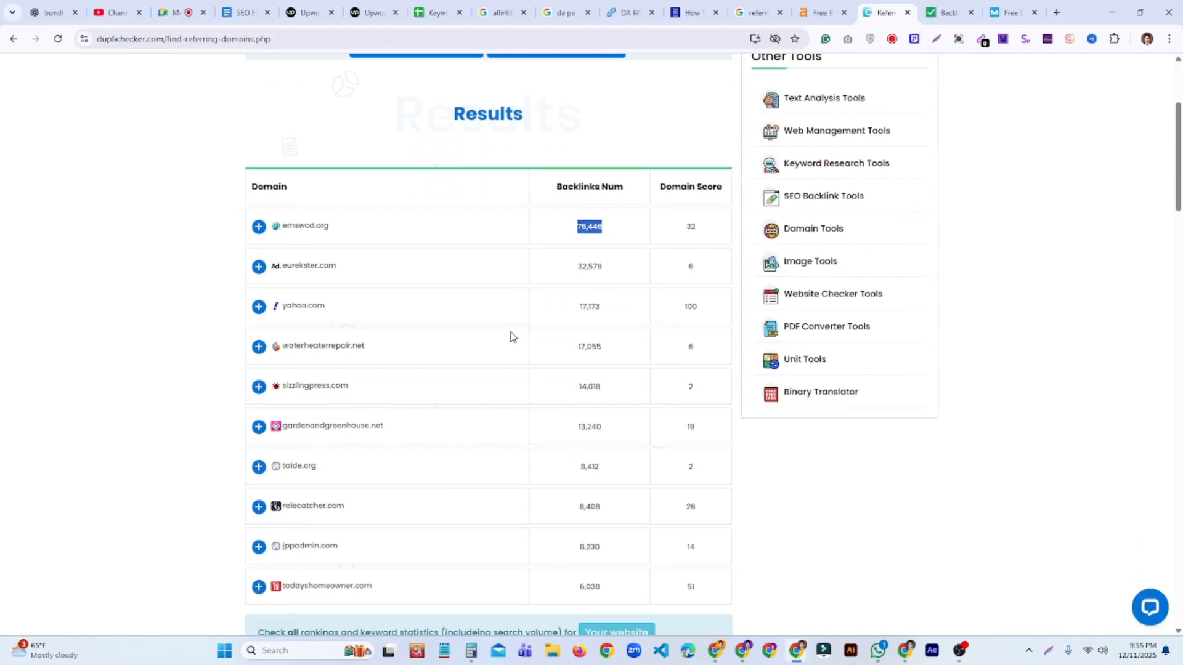
Repeat the human verification, rerun the referring domain check for the same article URL, and view the results table.
{"action": "scroll", "coordinate": [512, 335], "scroll_direction": "up", "scroll_amount": 4}
{"action": "left_click", "coordinate": [413, 202]}
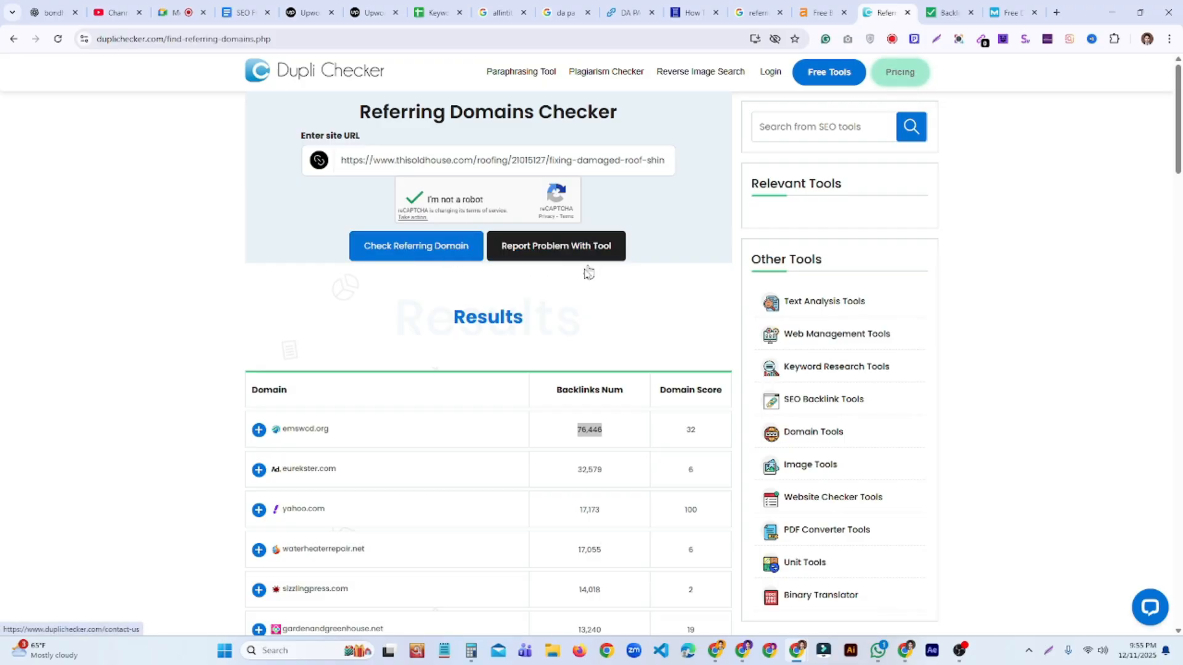
{"action": "left_click", "coordinate": [445, 254]}
{"action": "scroll", "coordinate": [488, 337], "scroll_direction": "down", "scroll_amount": 5}
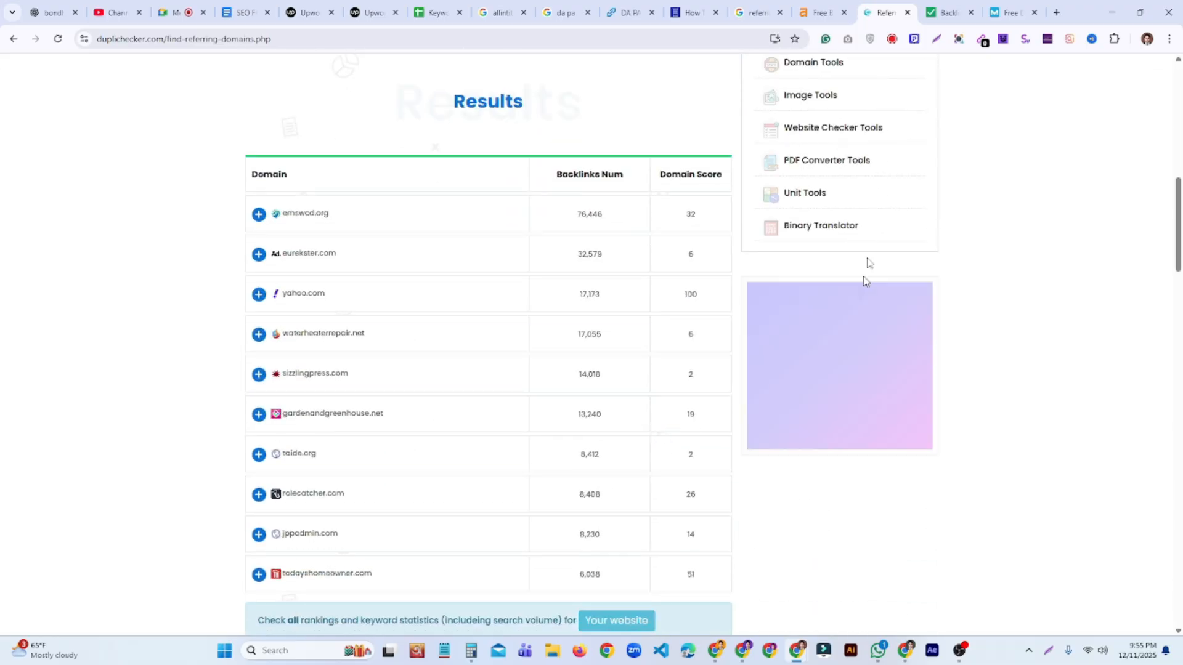
{"action": "left_click", "coordinate": [948, 12]}
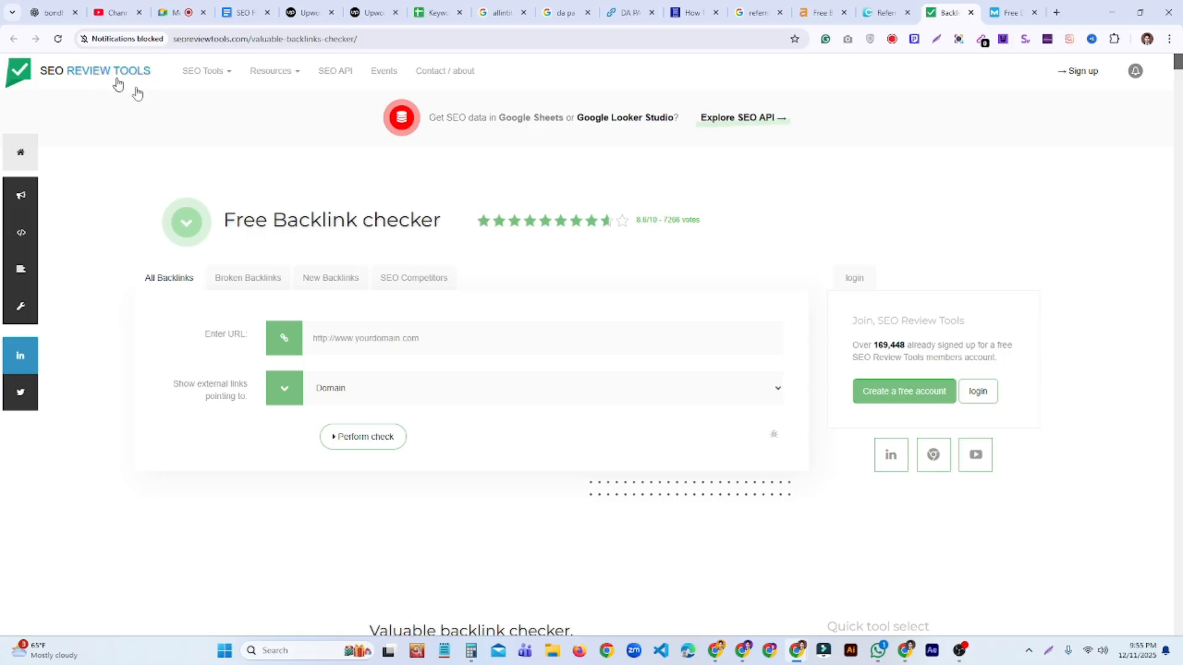
{"action": "left_click", "coordinate": [373, 339]}
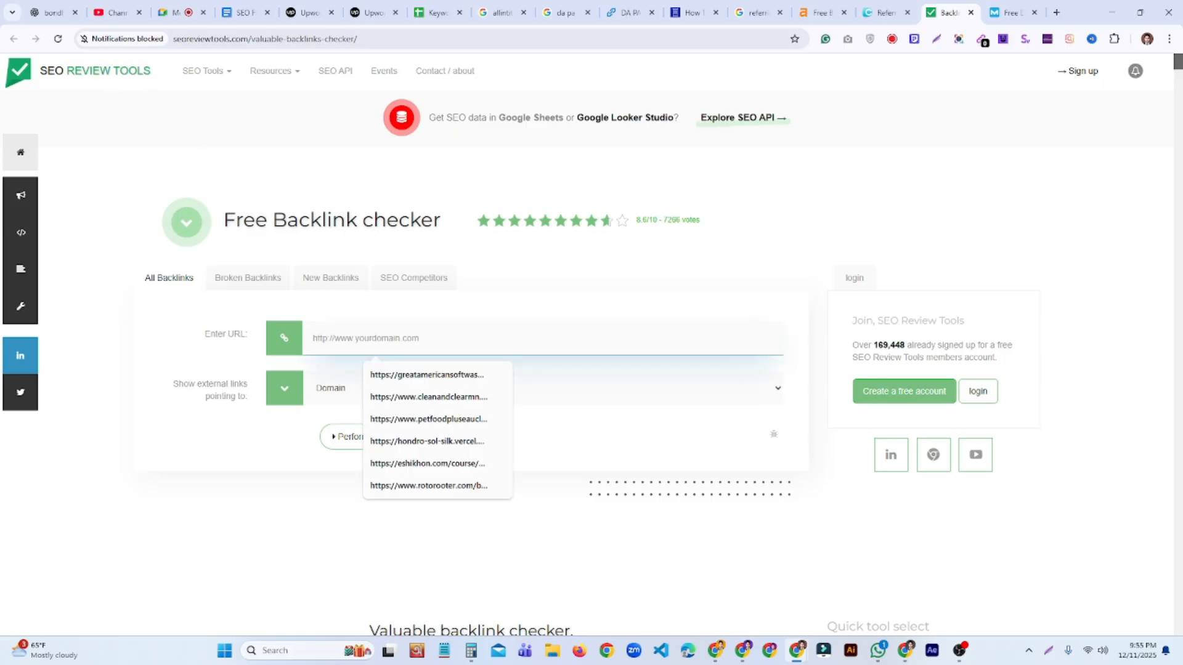
{"action": "type", "text": "https://www.thisoldhouse.com/roofing/21015127/fixing-damaged-roof-shingles"}
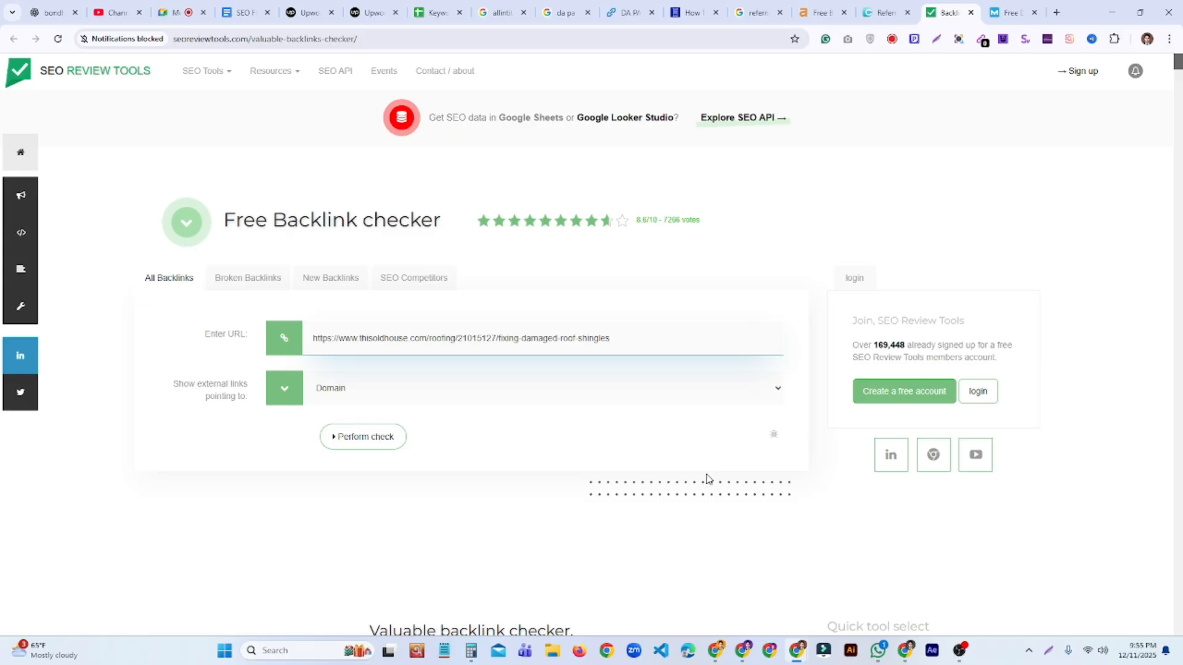
{"action": "left_click", "coordinate": [382, 437]}
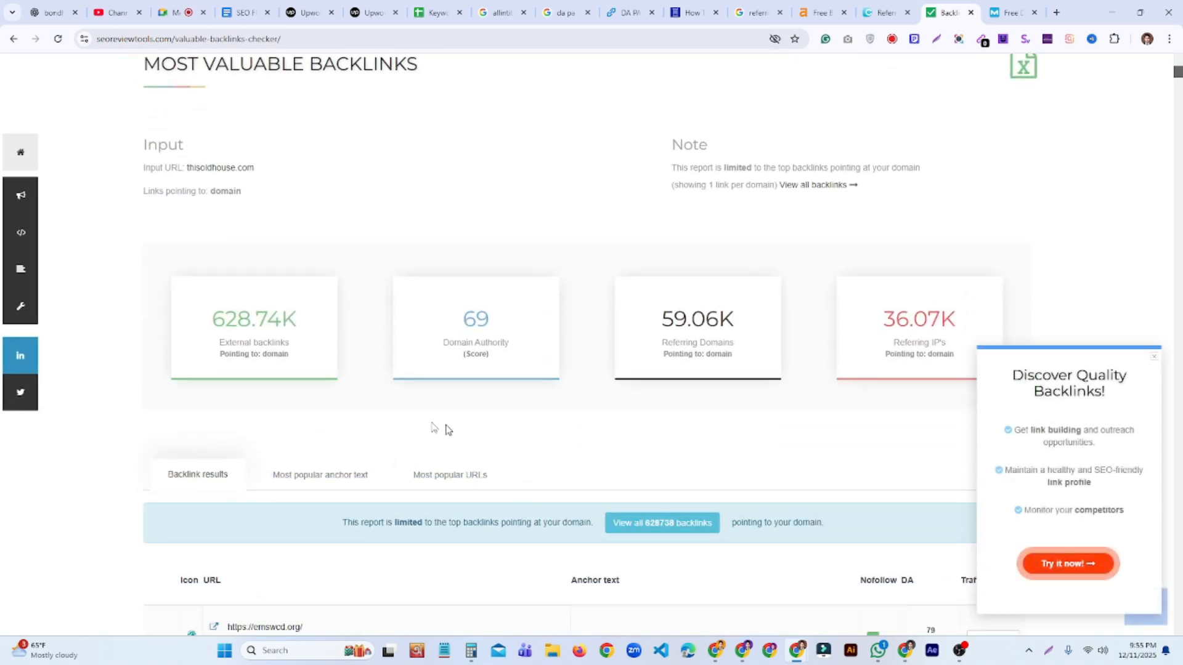
Examine the external backlinks, Domain Authority and Referring Domains figures in the SEO Review Tools report, and skim its backlink list.
{"action": "mouse_move", "coordinate": [226, 329]}
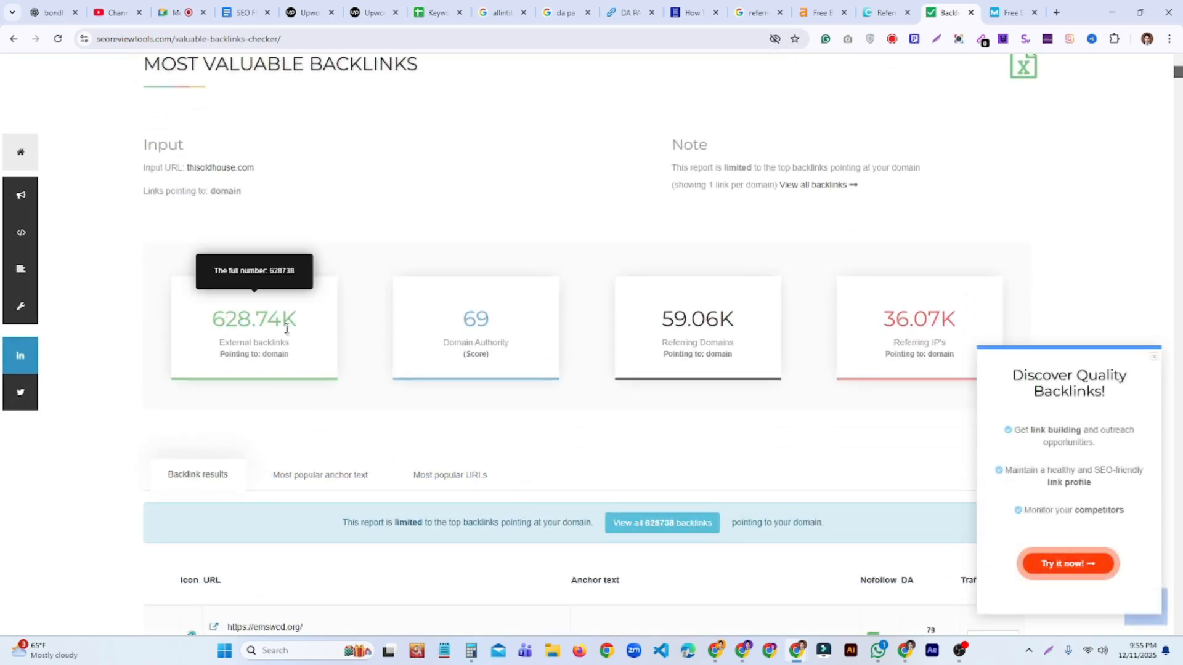
{"action": "mouse_move", "coordinate": [471, 337]}
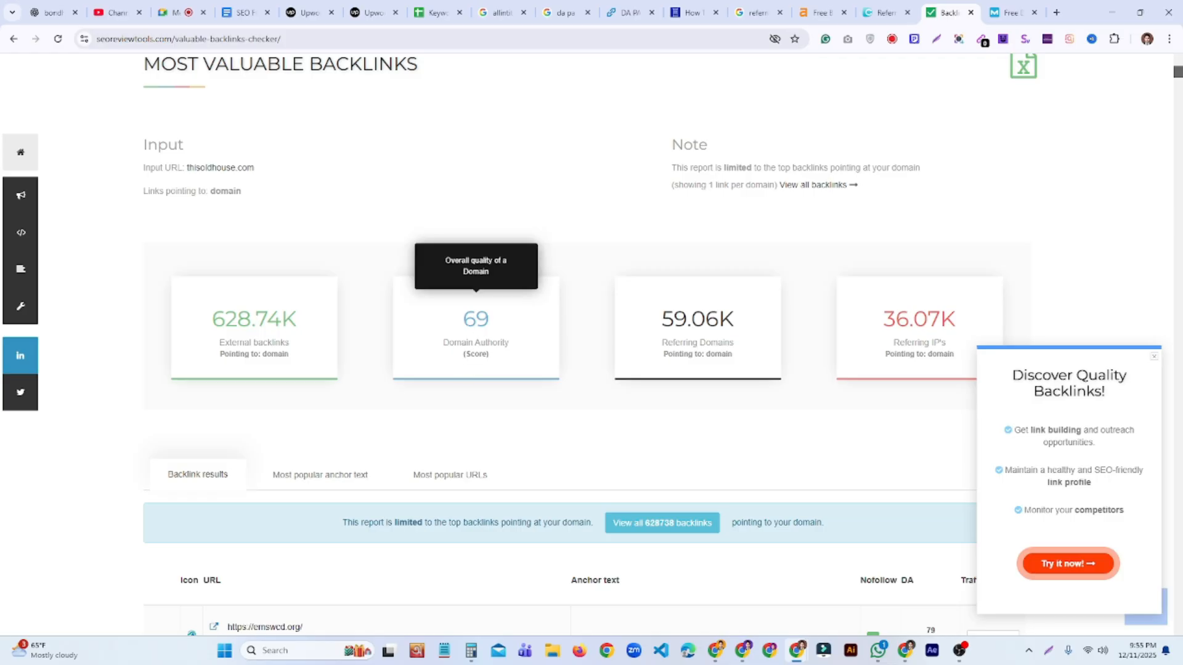
{"action": "left_click_drag", "start_coordinate": [462, 319], "coordinate": [490, 318]}
{"action": "left_click_drag", "start_coordinate": [661, 318], "coordinate": [673, 318]}
{"action": "scroll", "coordinate": [709, 468], "scroll_direction": "down", "scroll_amount": 3}
{"action": "scroll", "coordinate": [708, 465], "scroll_direction": "down", "scroll_amount": 5}
{"action": "scroll", "coordinate": [711, 462], "scroll_direction": "up", "scroll_amount": 3}
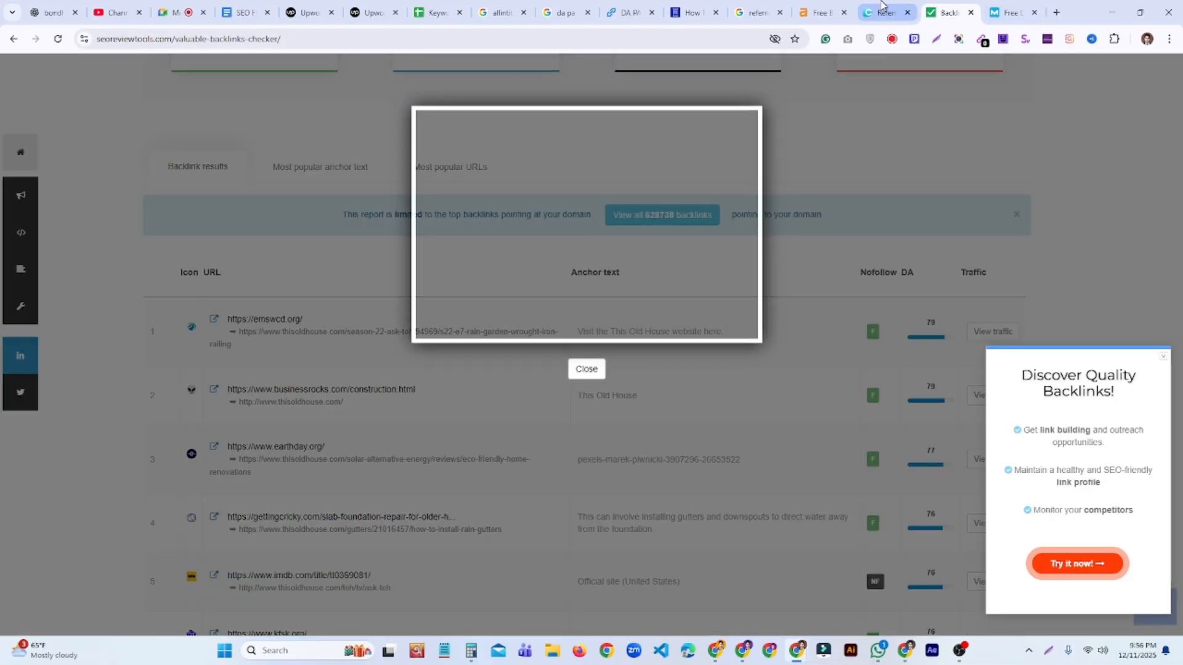
{"action": "left_click", "coordinate": [885, 11]}
{"action": "left_click", "coordinate": [815, 7]}
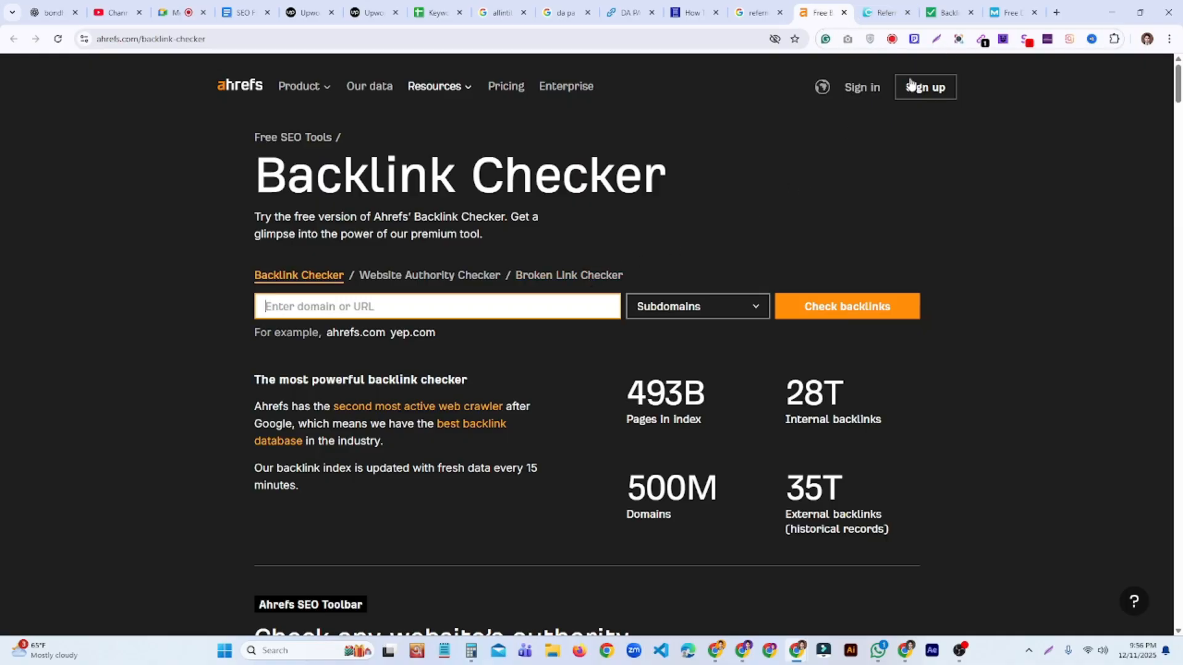
{"action": "type", "text": "https://www.thisoldhouse.com/roofing/21015127/fixing-damaged-roof-shingles"}
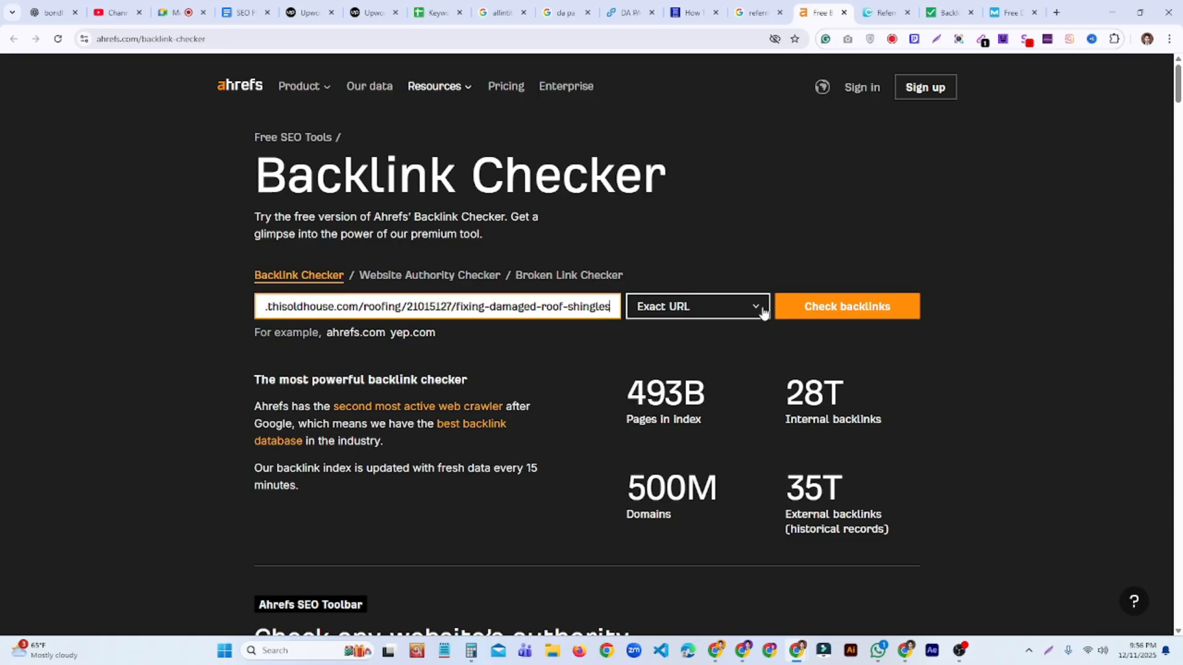
{"action": "left_click", "coordinate": [838, 308]}
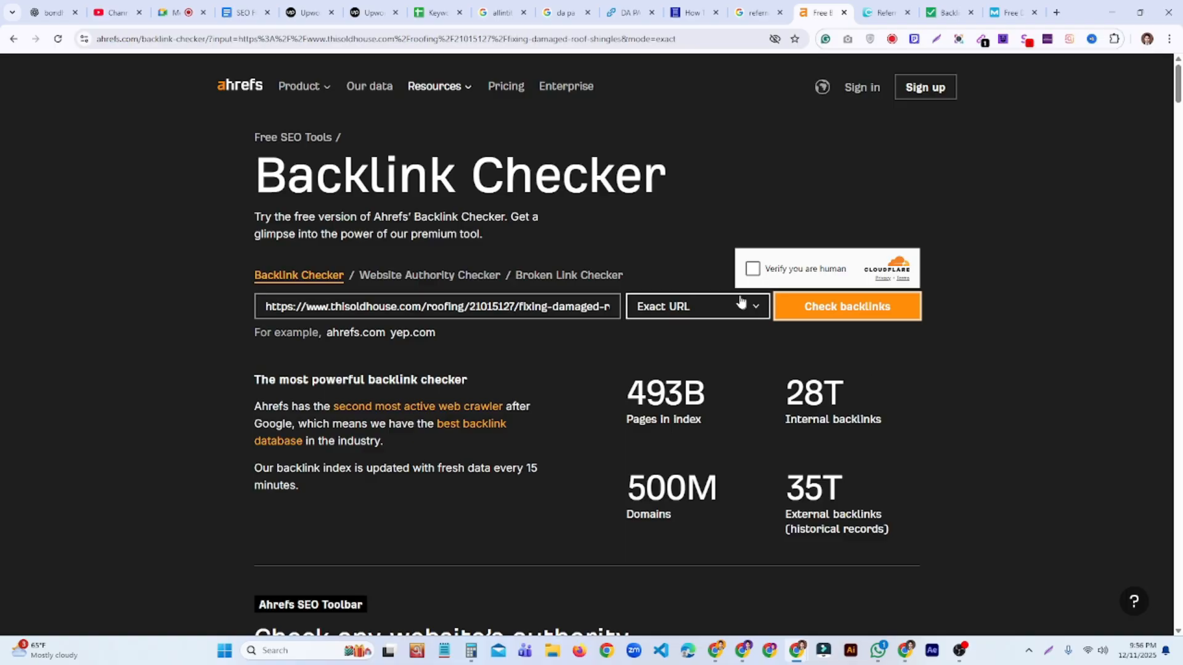
{"action": "left_click", "coordinate": [752, 268]}
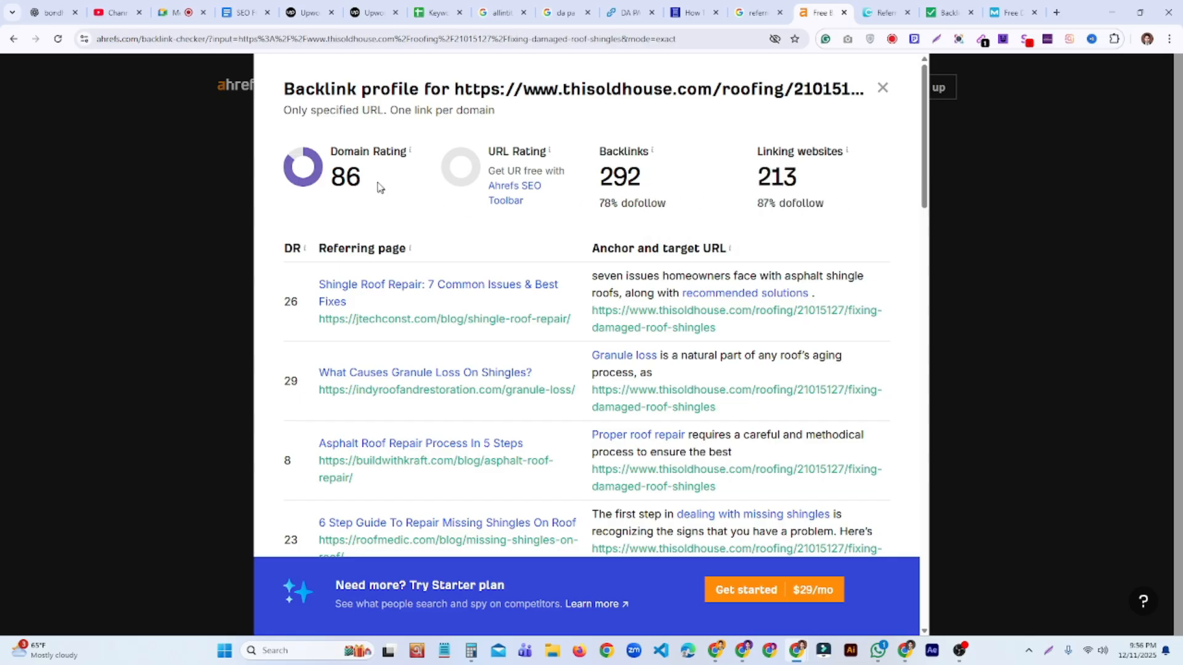
Examine the Domain Rating and Backlinks figures in the Ahrefs backlink profile, and skim its list of referring pages.
{"action": "double_click", "coordinate": [359, 179]}
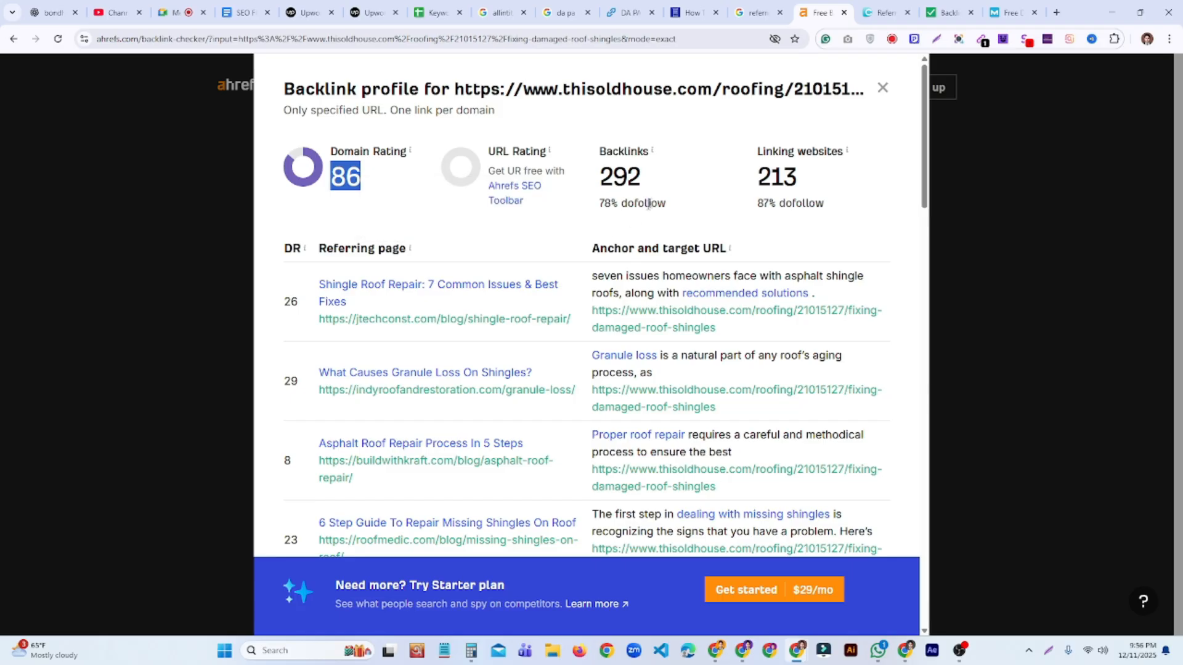
{"action": "left_click_drag", "start_coordinate": [598, 182], "coordinate": [657, 187]}
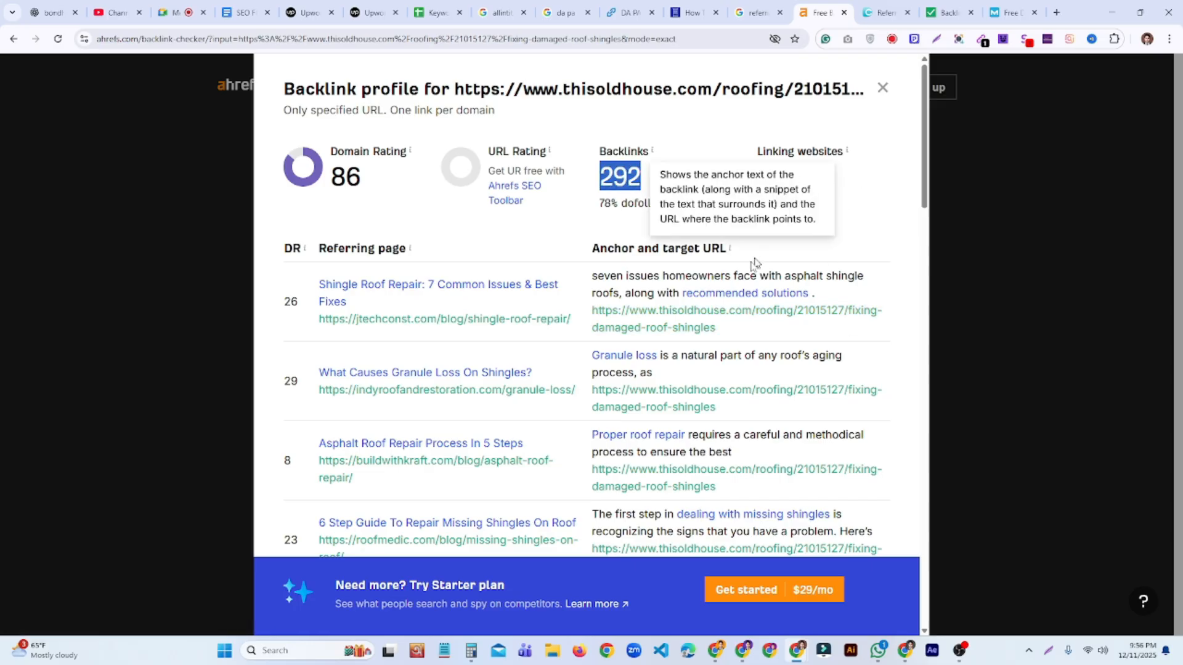
{"action": "scroll", "coordinate": [562, 362], "scroll_direction": "down", "scroll_amount": 15}
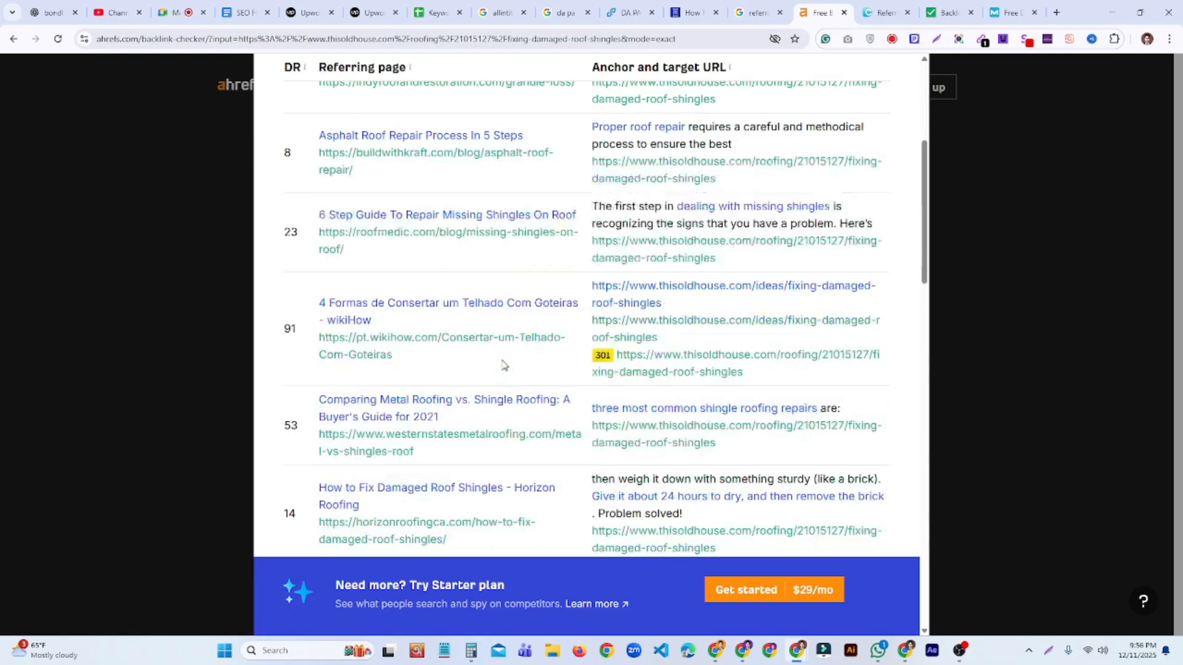
{"action": "scroll", "coordinate": [502, 366], "scroll_direction": "down", "scroll_amount": 10}
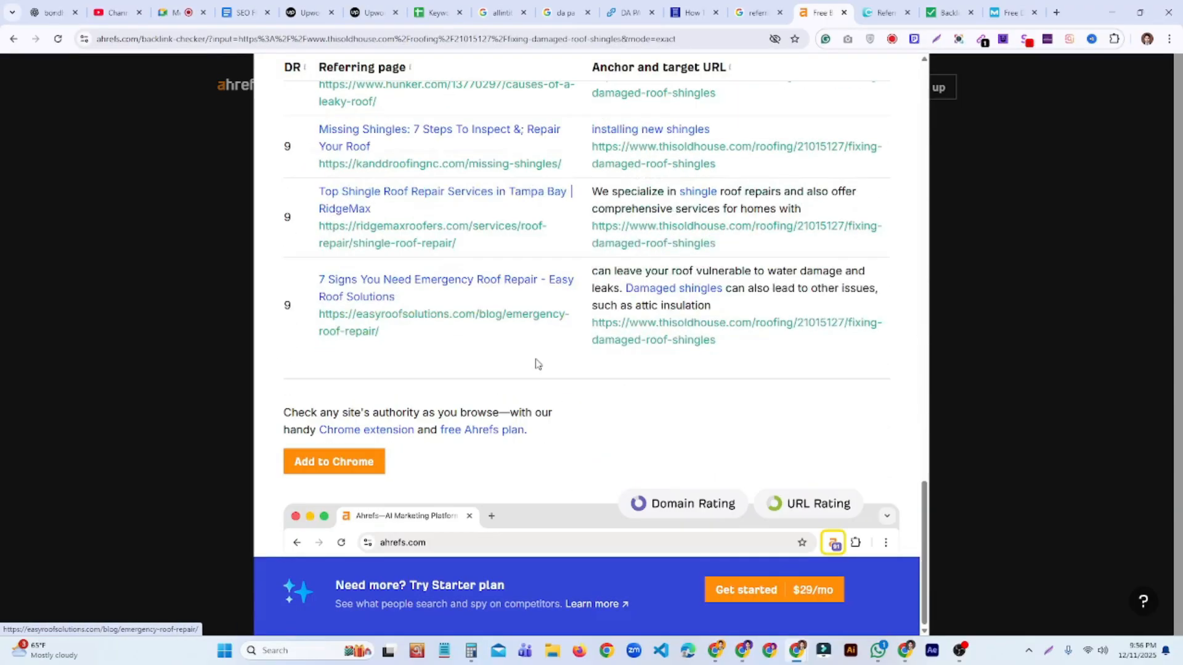
{"action": "scroll", "coordinate": [540, 363], "scroll_direction": "up", "scroll_amount": 7}
{"action": "scroll", "coordinate": [541, 363], "scroll_direction": "up", "scroll_amount": 15}
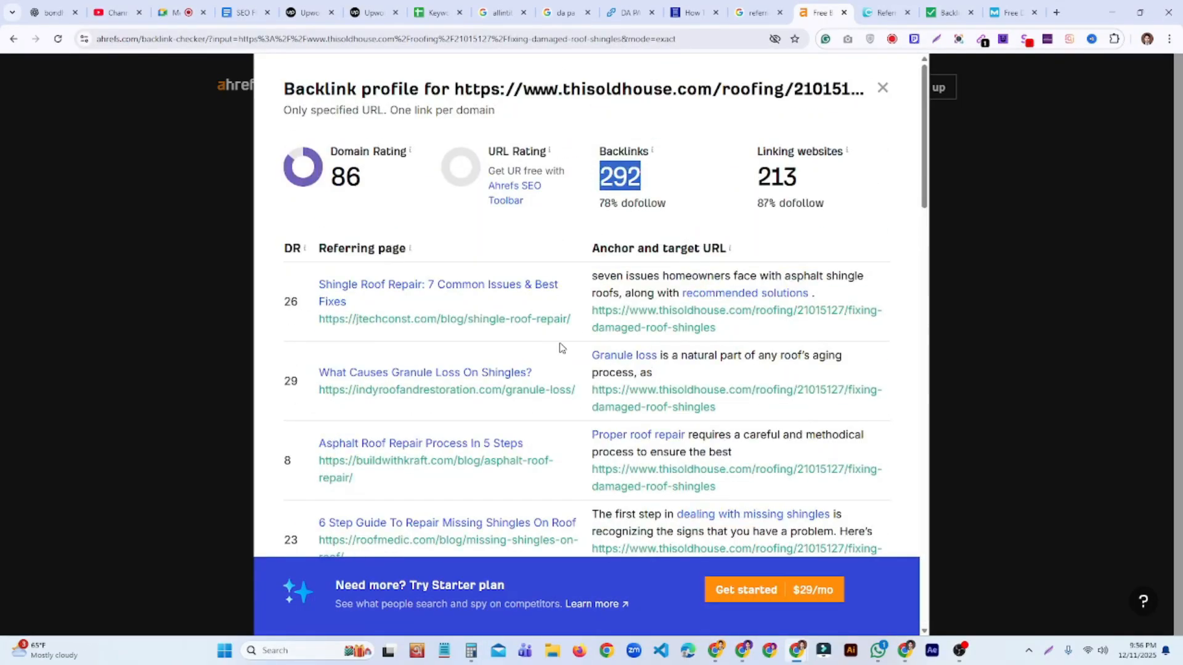
{"action": "left_click", "coordinate": [888, 16]}
{"action": "left_click", "coordinate": [942, 13]}
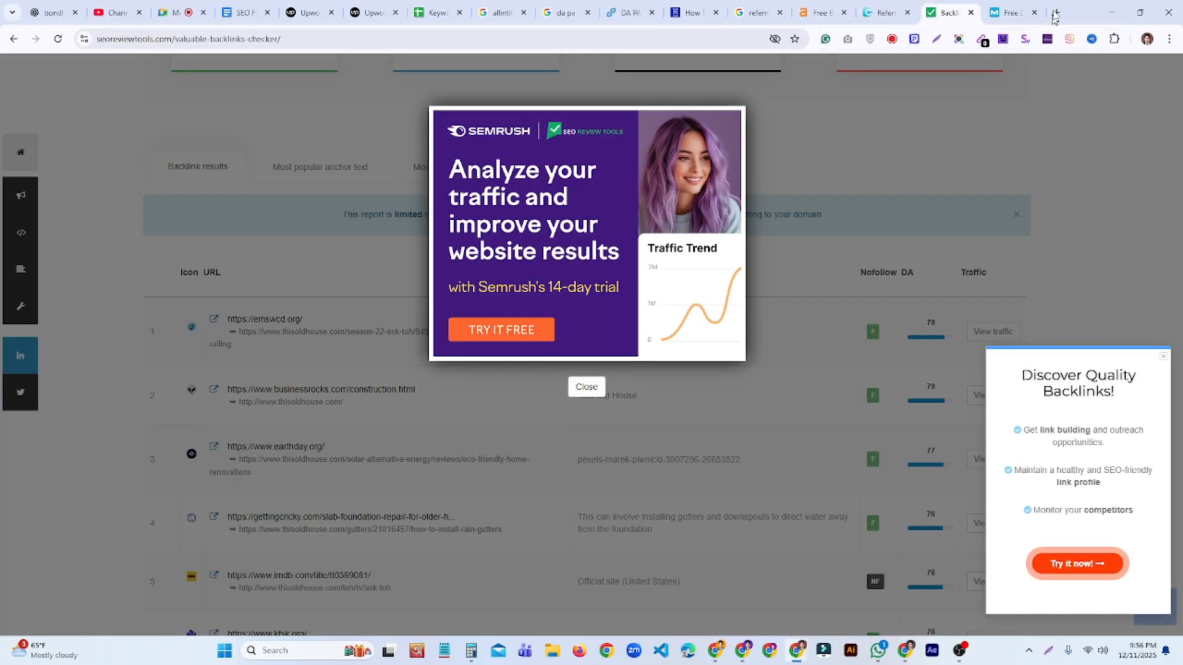
{"action": "left_click", "coordinate": [1013, 13]}
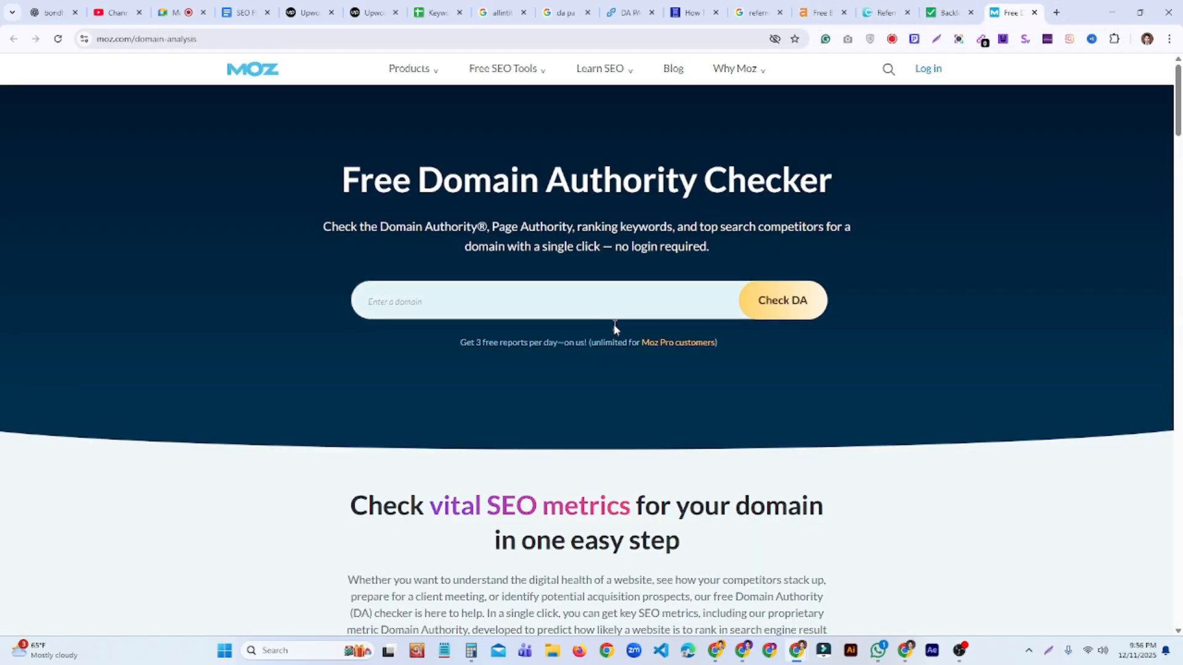
{"action": "left_click", "coordinate": [494, 305]}
{"action": "type", "text": "https://www.thisoldhouse.com/roofing/21015127/fixing-damaged-roof-shingles"}
{"action": "left_click", "coordinate": [799, 304]}
{"action": "left_click", "coordinate": [798, 305]}
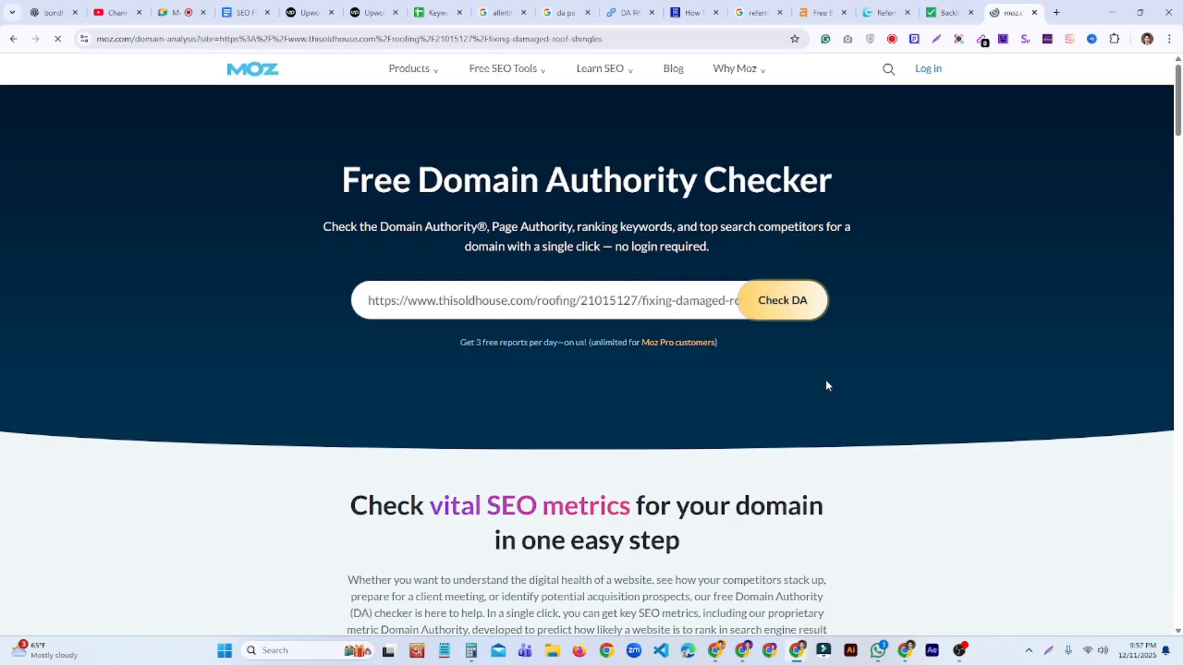
Examine Domain Authority, Linking Root Domains and Ranking Keywords in the Moz results, and skim the link and keyword sections.
{"action": "scroll", "coordinate": [825, 385], "scroll_direction": "down", "scroll_amount": 2}
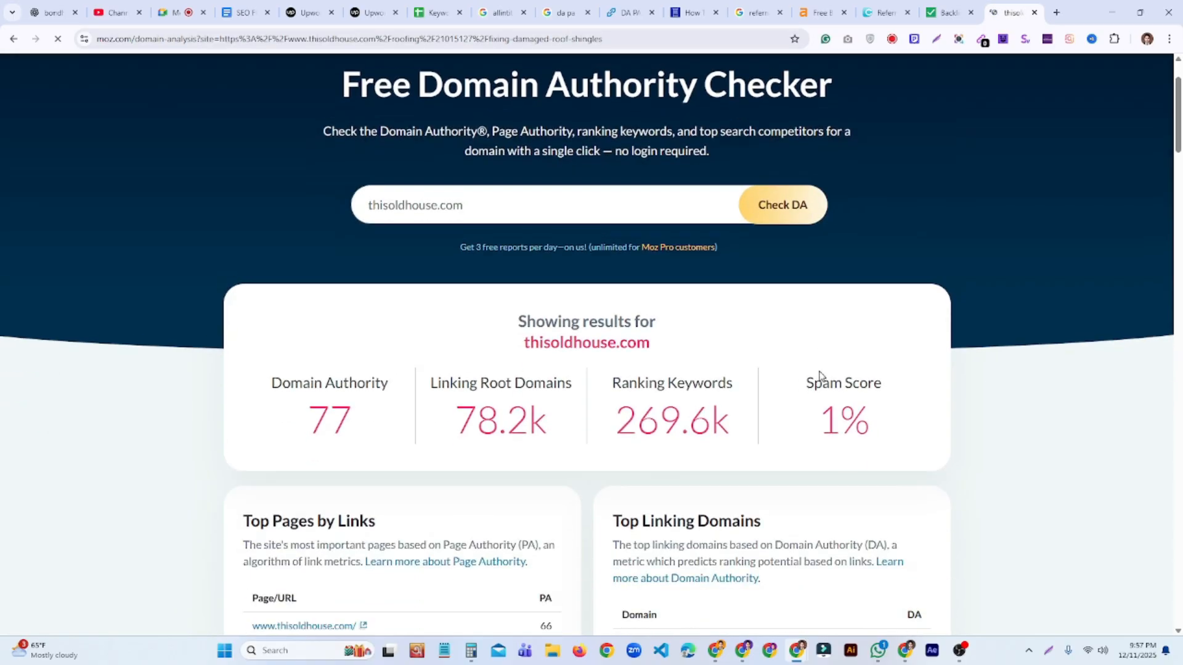
{"action": "double_click", "coordinate": [327, 425]}
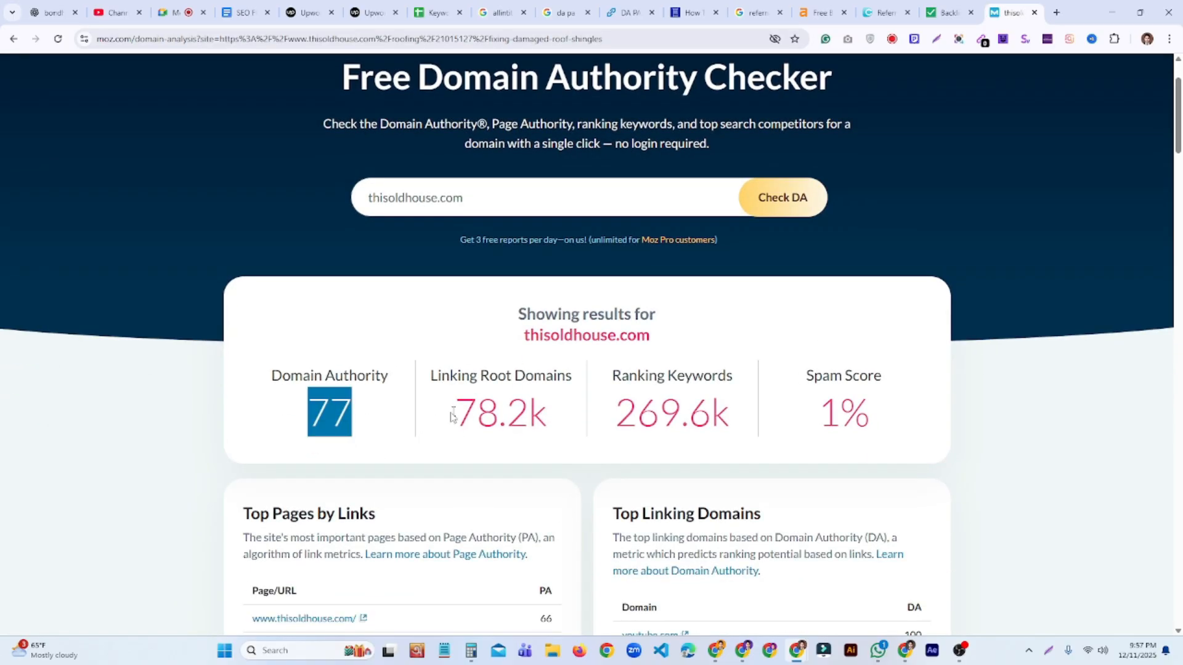
{"action": "left_click_drag", "start_coordinate": [450, 421], "coordinate": [550, 421]}
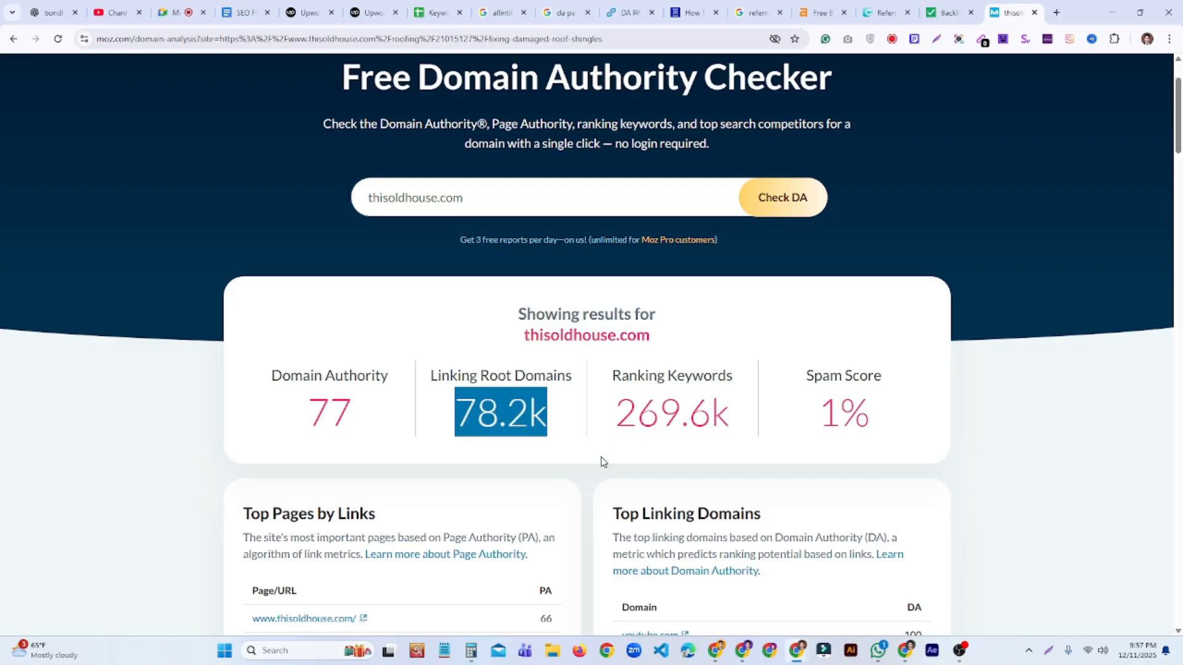
{"action": "left_click_drag", "start_coordinate": [618, 425], "coordinate": [710, 424]}
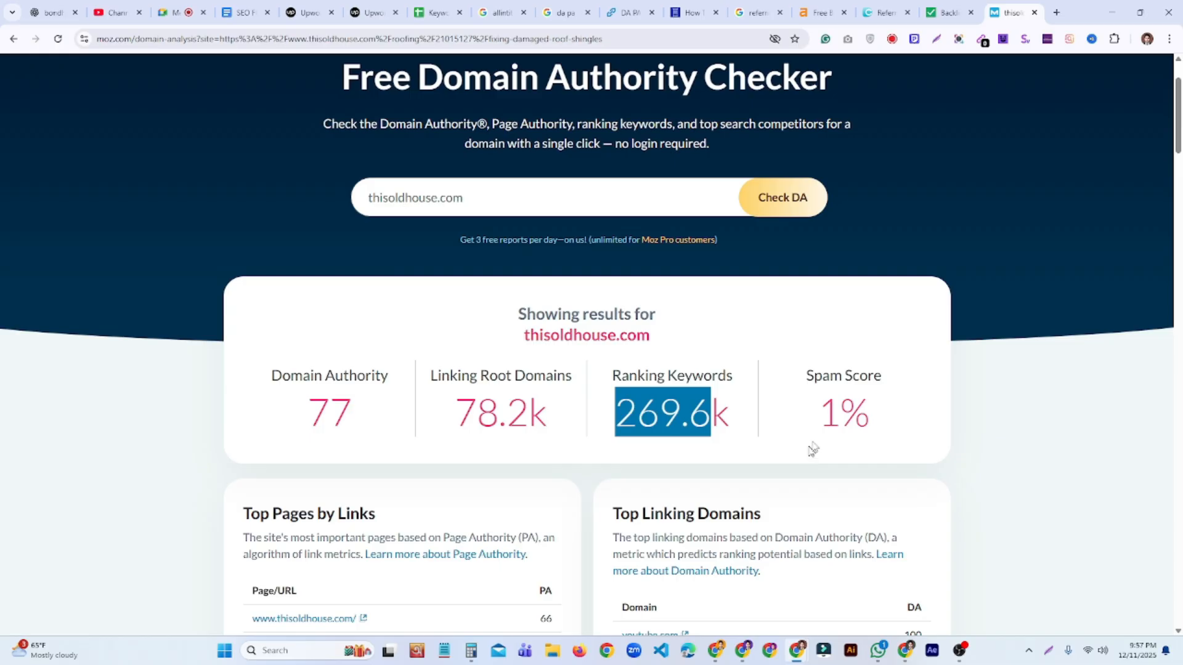
{"action": "scroll", "coordinate": [812, 450], "scroll_direction": "down", "scroll_amount": 4}
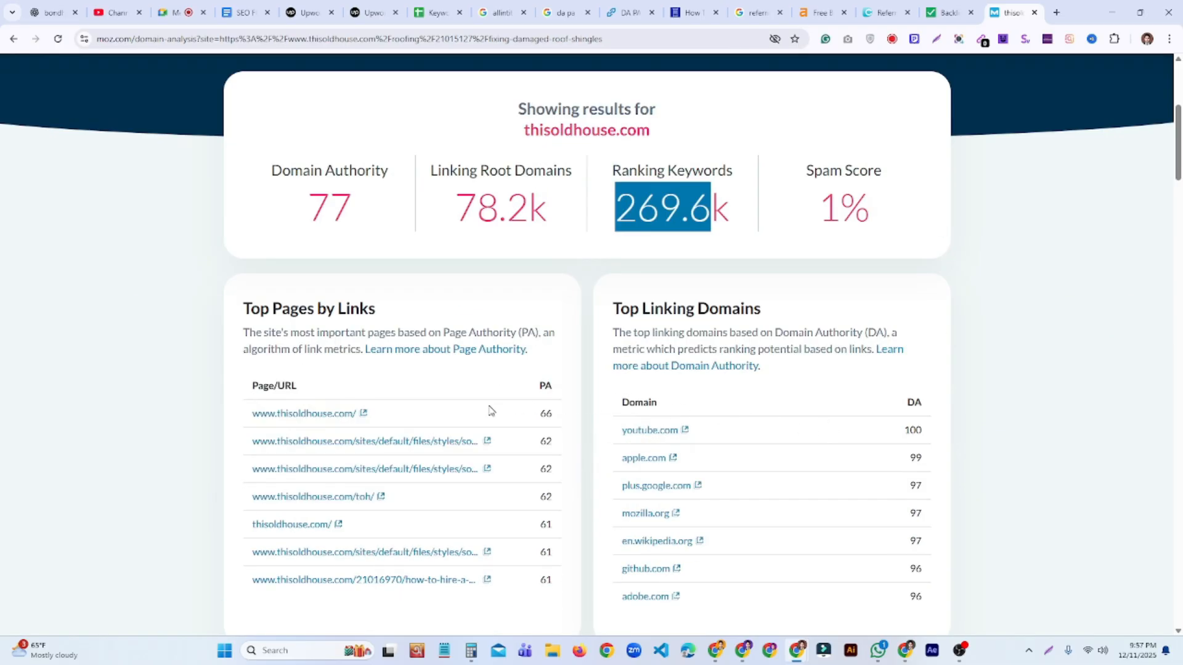
{"action": "scroll", "coordinate": [493, 413], "scroll_direction": "down", "scroll_amount": 8}
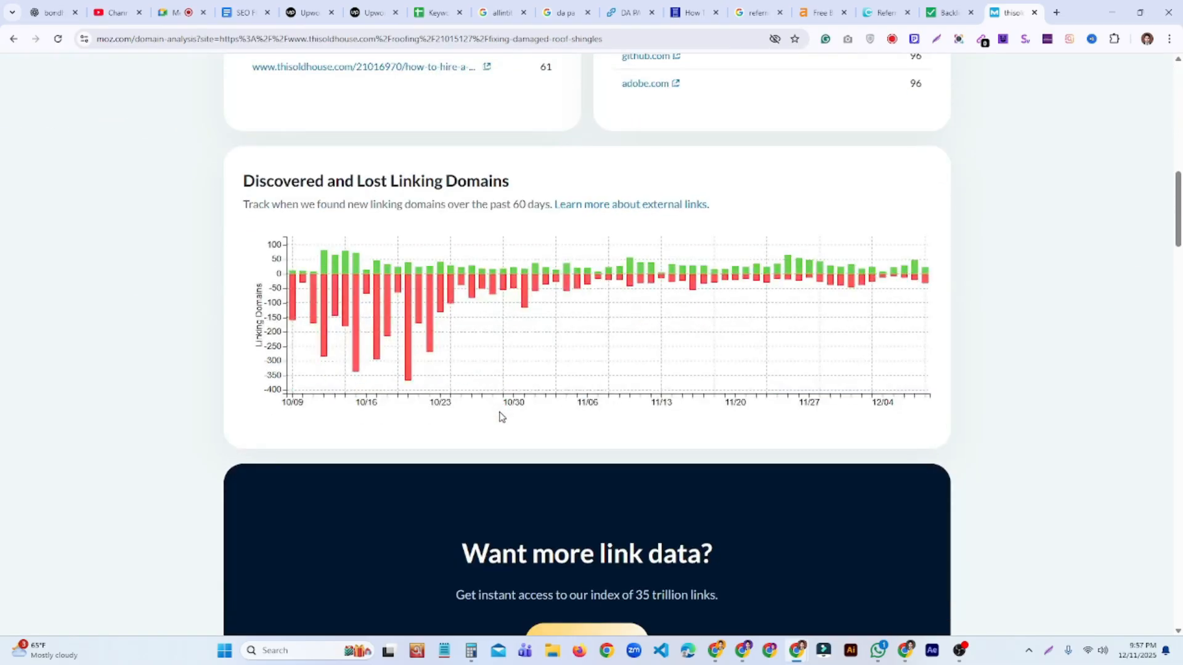
{"action": "scroll", "coordinate": [502, 419], "scroll_direction": "down", "scroll_amount": 6}
{"action": "scroll", "coordinate": [502, 425], "scroll_direction": "down", "scroll_amount": 5}
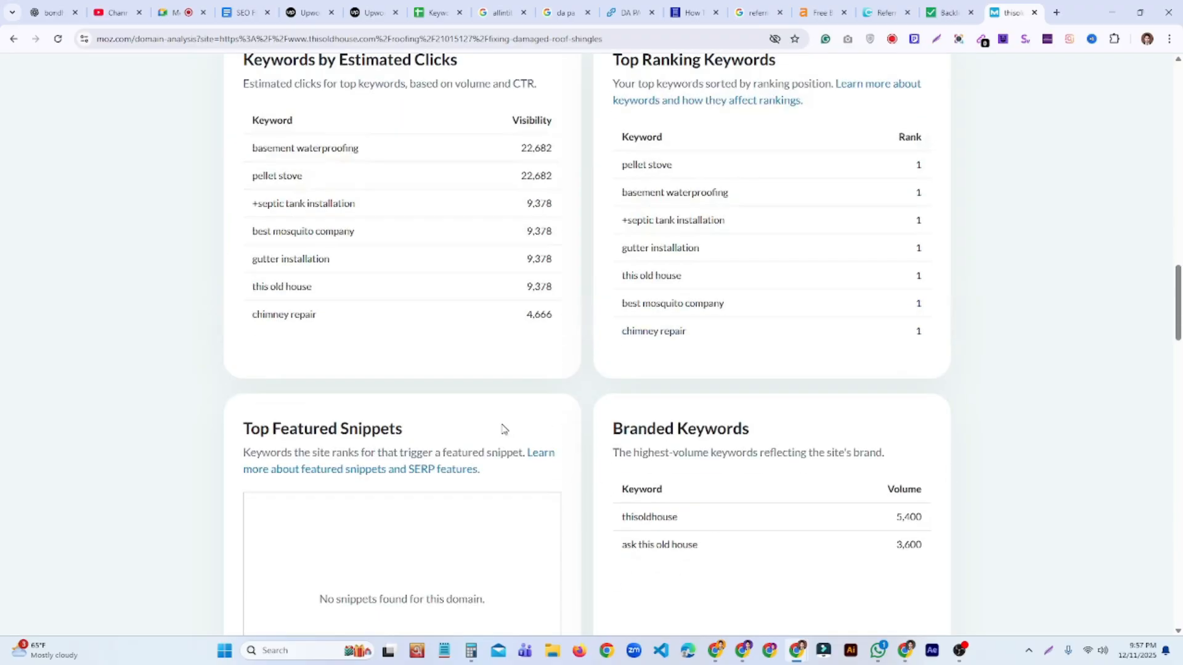
{"action": "scroll", "coordinate": [502, 430], "scroll_direction": "up", "scroll_amount": 20}
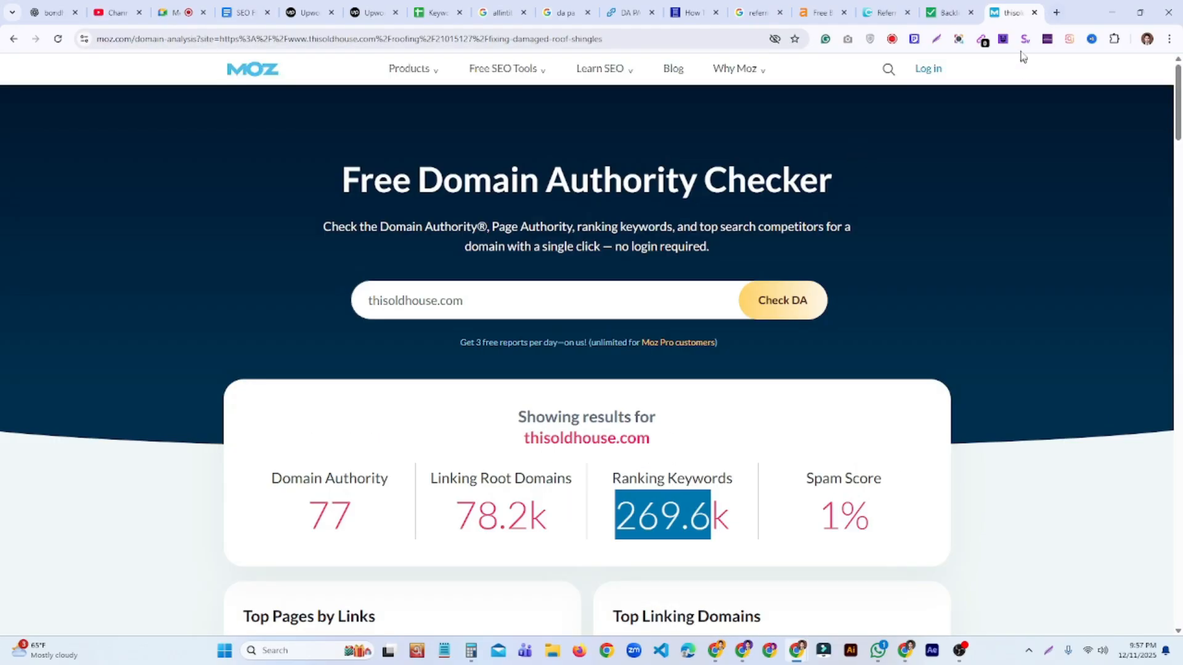
Search Google for "backlink checker" and open the SmallSEOTools Backlink Checker result in a new tab.
{"action": "left_click", "coordinate": [1056, 12]}
{"action": "type", "text": "back"}
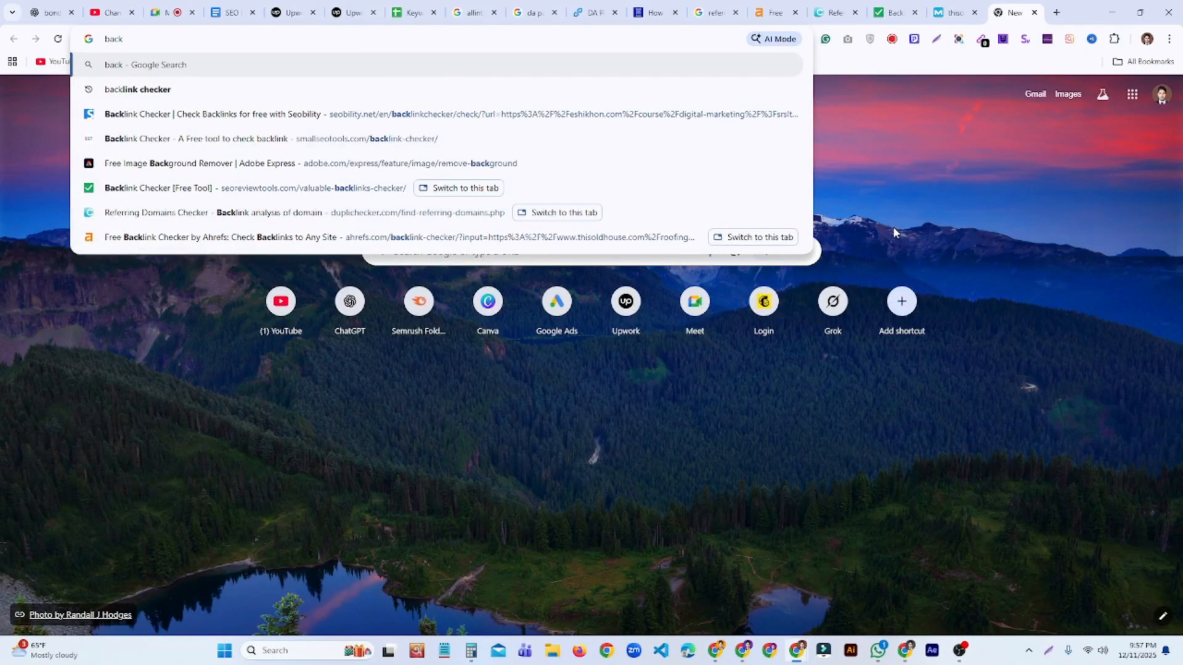
{"action": "left_click", "coordinate": [172, 90]}
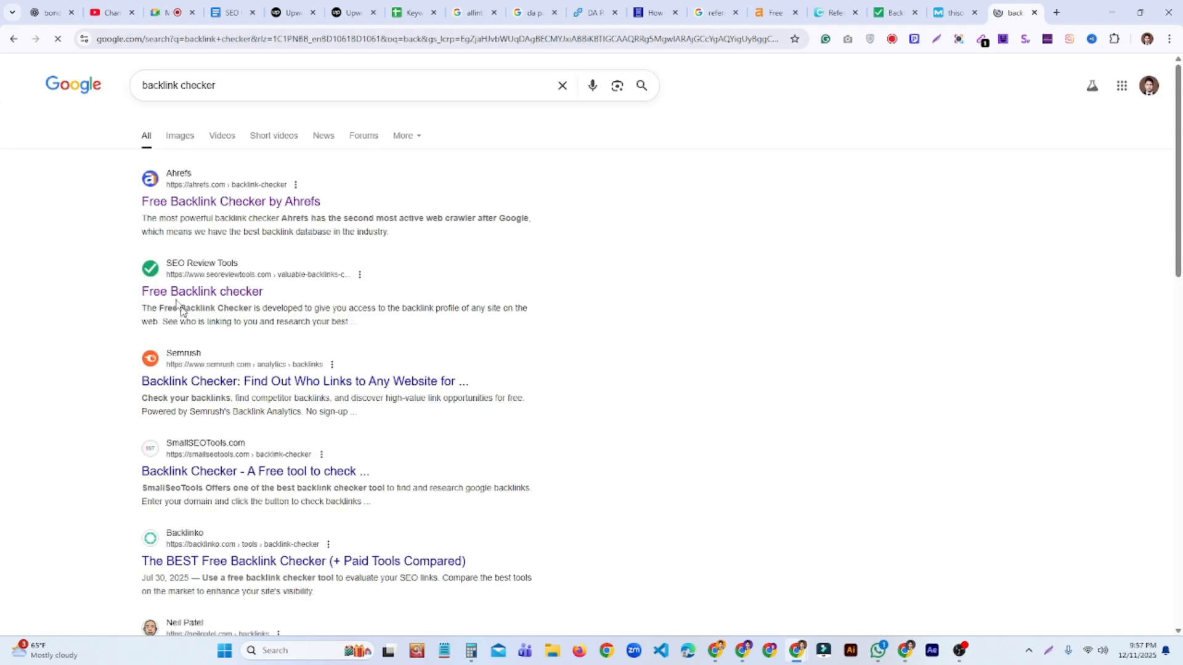
{"action": "scroll", "coordinate": [244, 269], "scroll_direction": "down", "scroll_amount": 2}
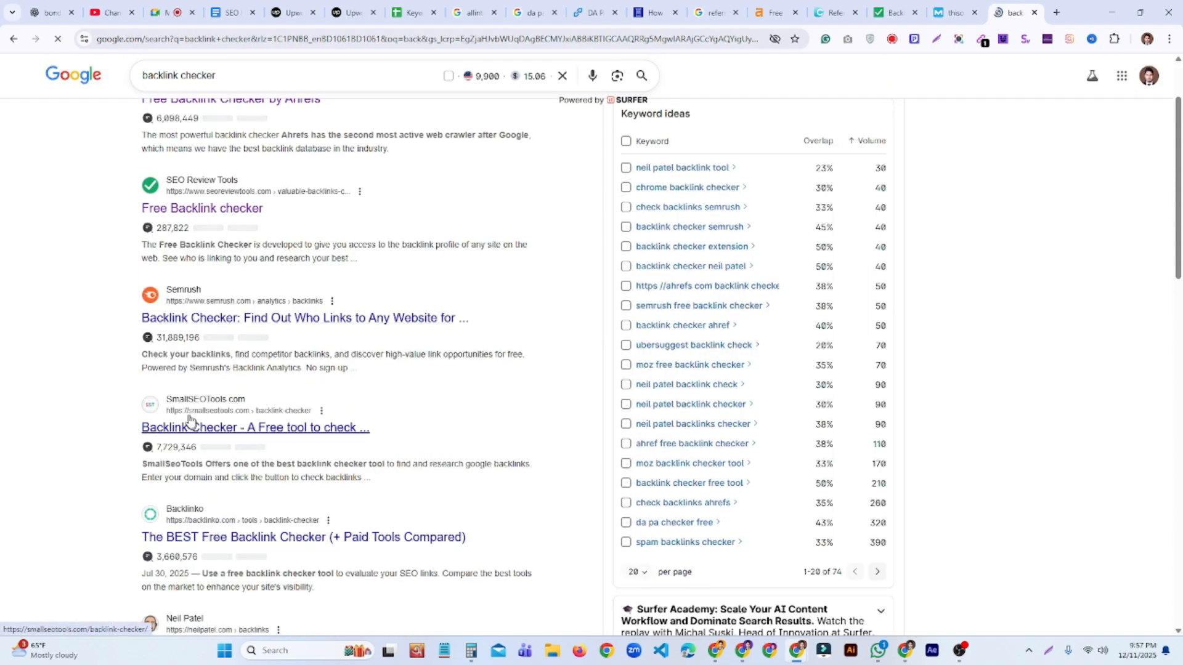
{"action": "right_click", "coordinate": [249, 431]}
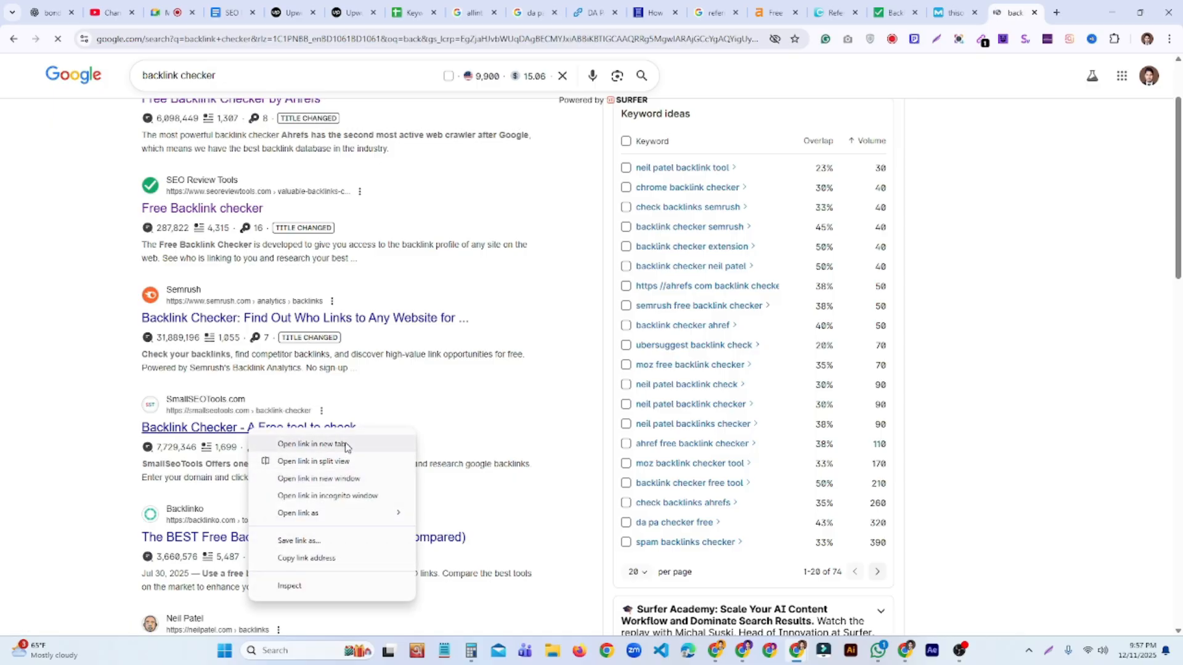
{"action": "left_click", "coordinate": [344, 443]}
{"action": "left_click", "coordinate": [1016, 13]}
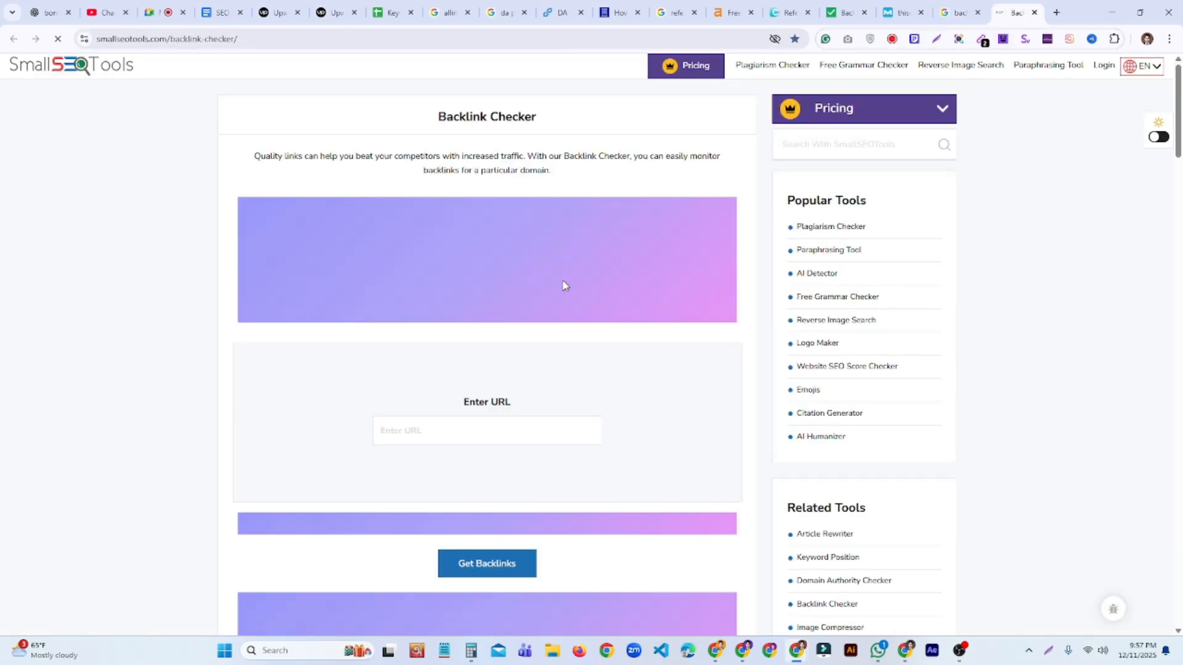
{"action": "left_click", "coordinate": [448, 287]}
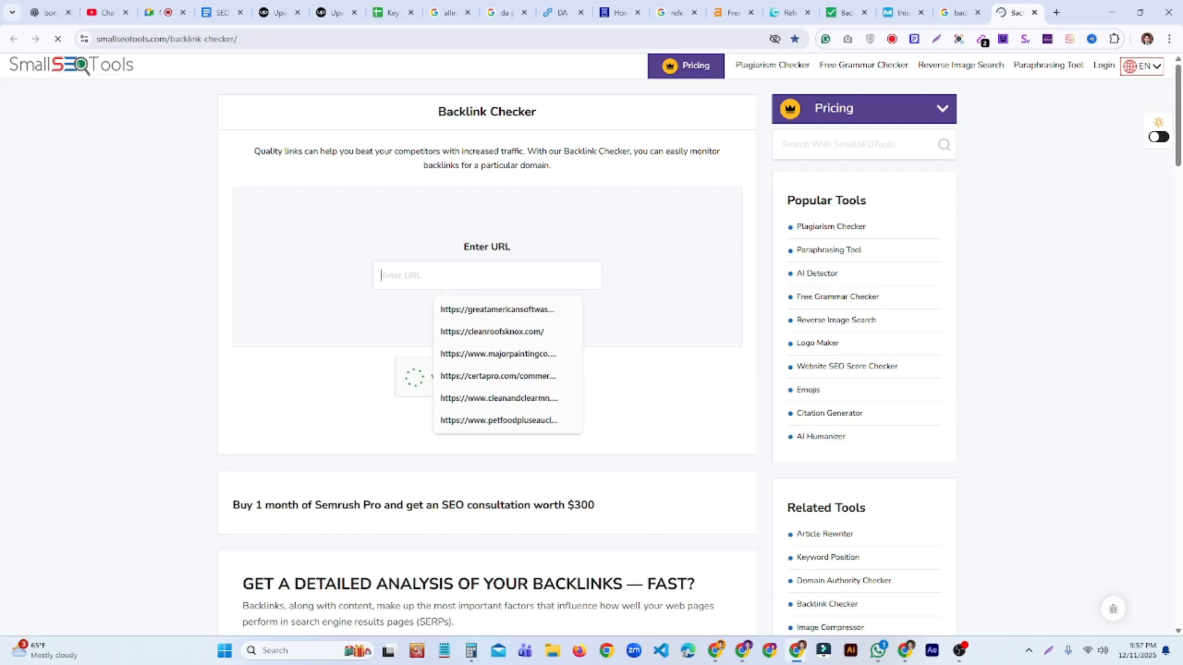
{"action": "key", "text": "ctrl+v"}
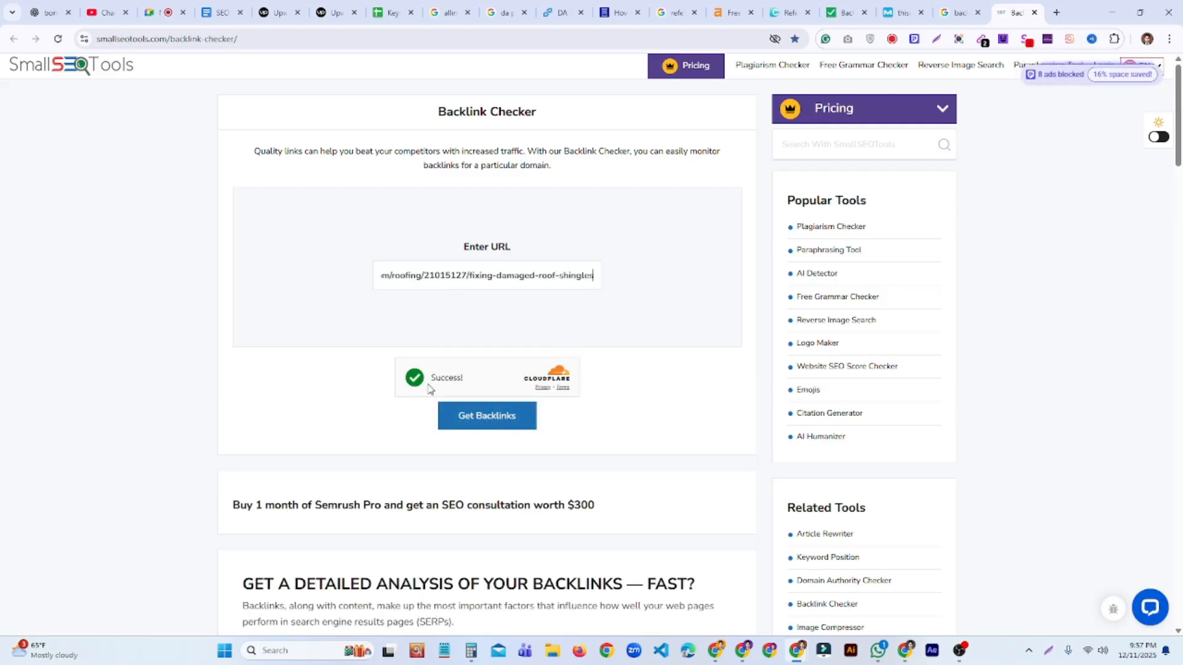
{"action": "left_click", "coordinate": [496, 424]}
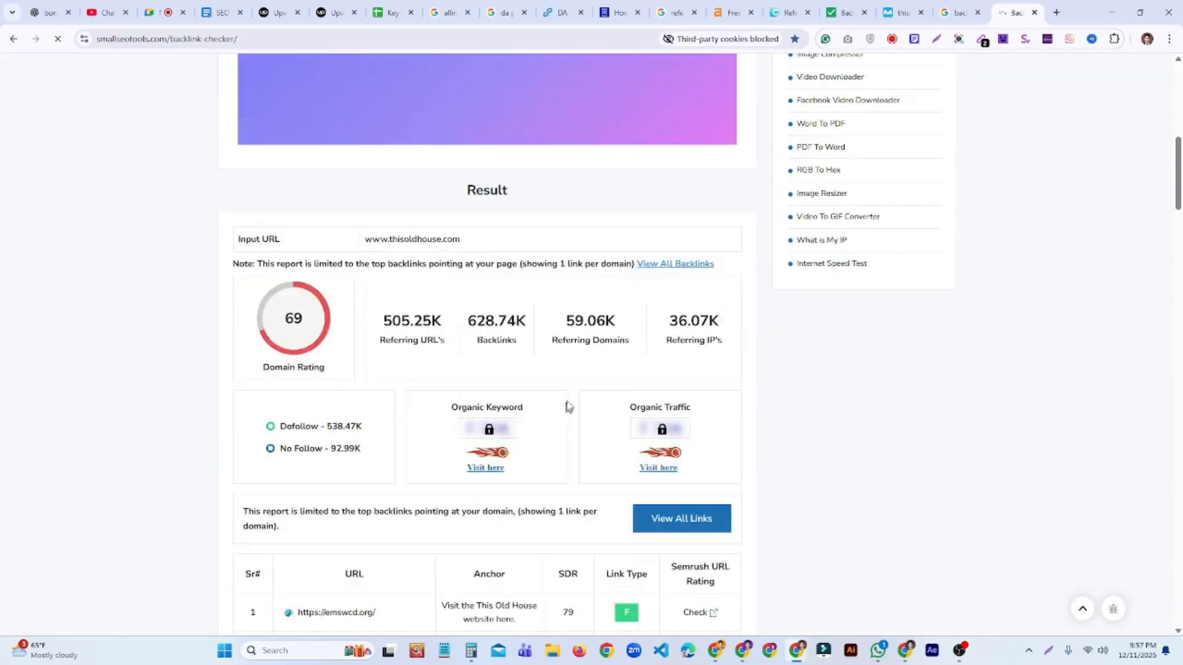
{"action": "scroll", "coordinate": [541, 364], "scroll_direction": "up", "scroll_amount": 5}
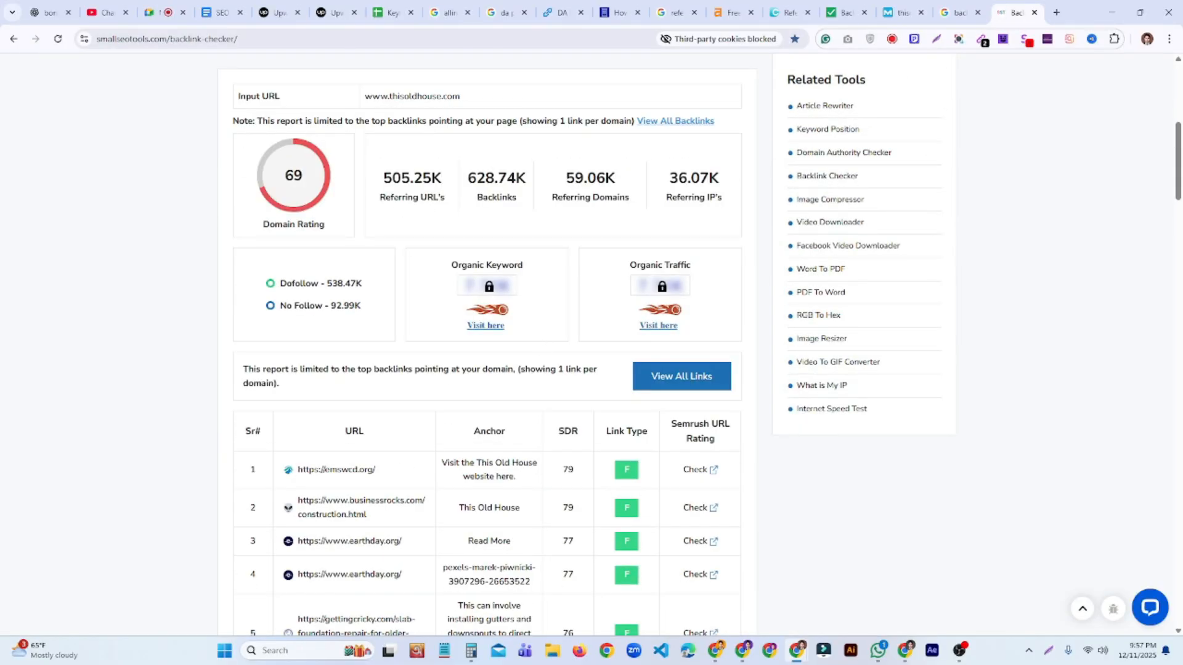
{"action": "mouse_move", "coordinate": [404, 183]}
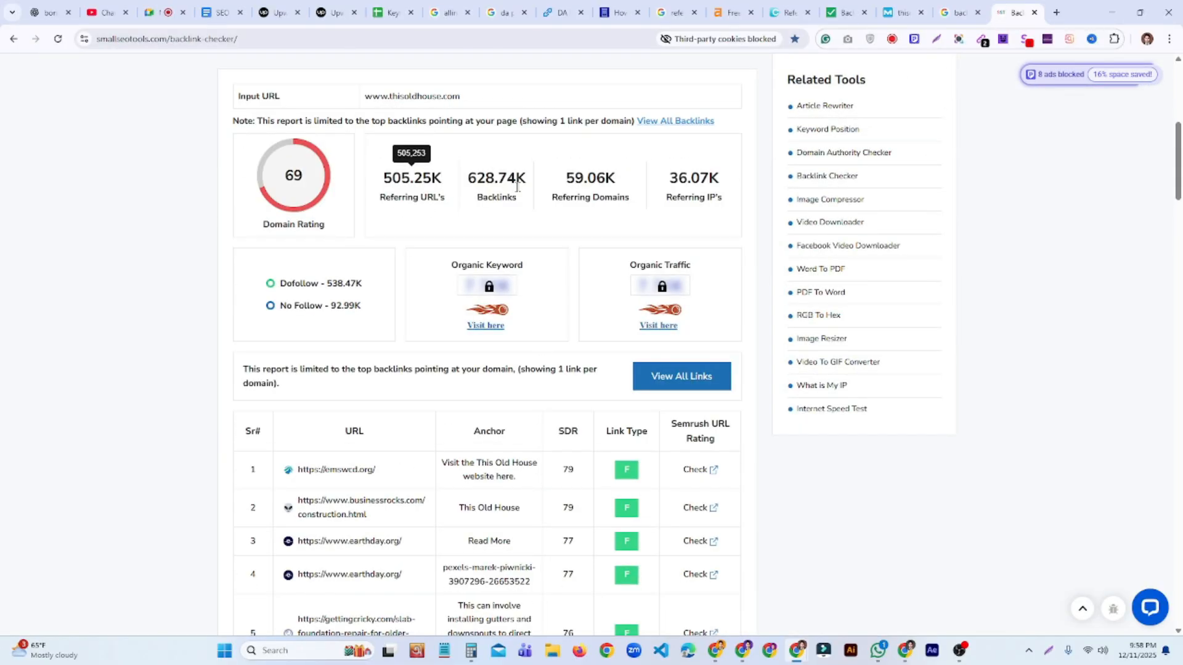
Copy the SmallSEOTools Referring Domains figure, 59.06K, into the first competitor's Reffering-Domain cell (D2) on the Competitor Analysis sheet.
{"action": "left_click_drag", "start_coordinate": [565, 178], "coordinate": [616, 178]}
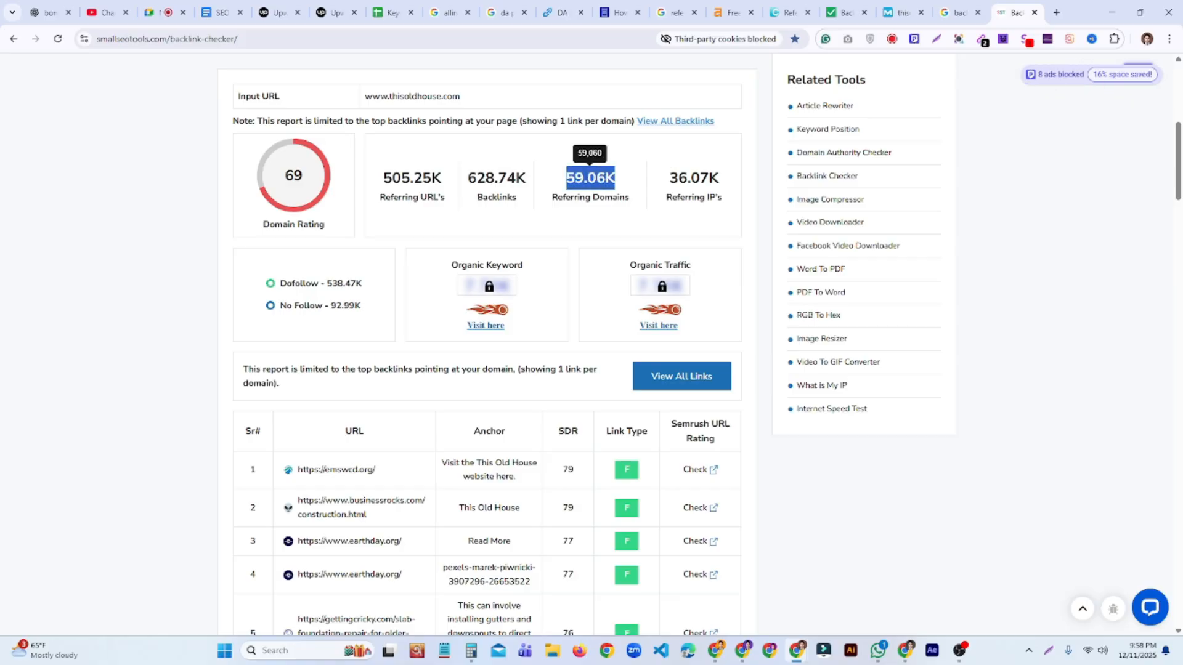
{"action": "right_click", "coordinate": [607, 177]}
{"action": "left_click", "coordinate": [633, 198]}
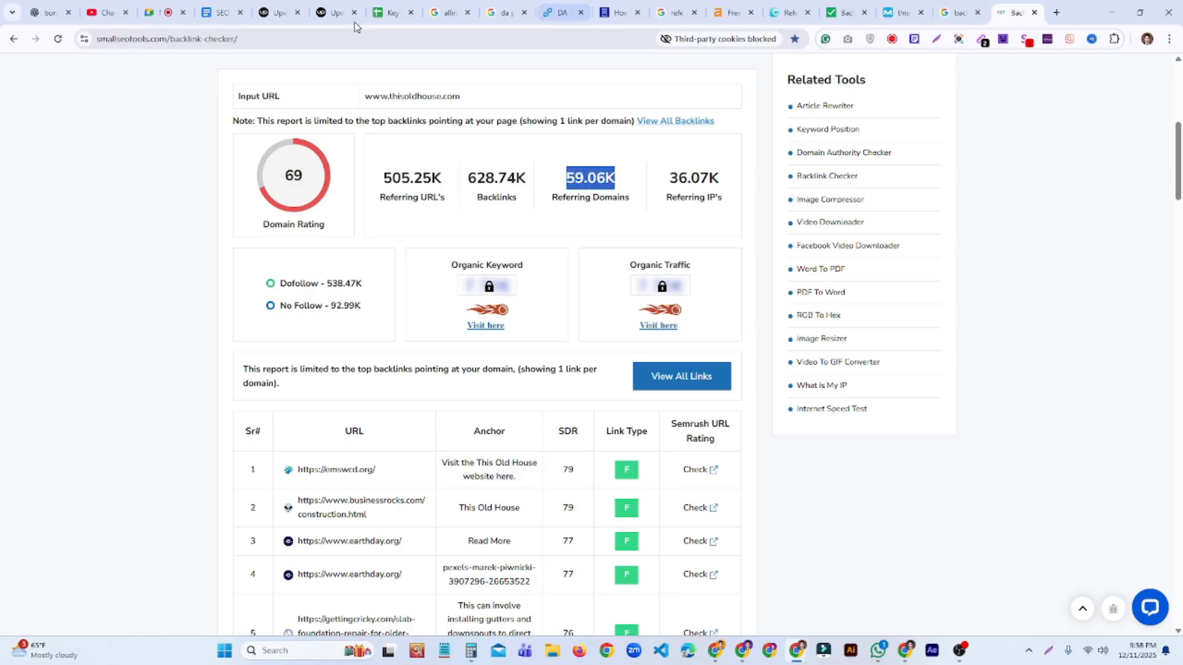
{"action": "left_click", "coordinate": [386, 12]}
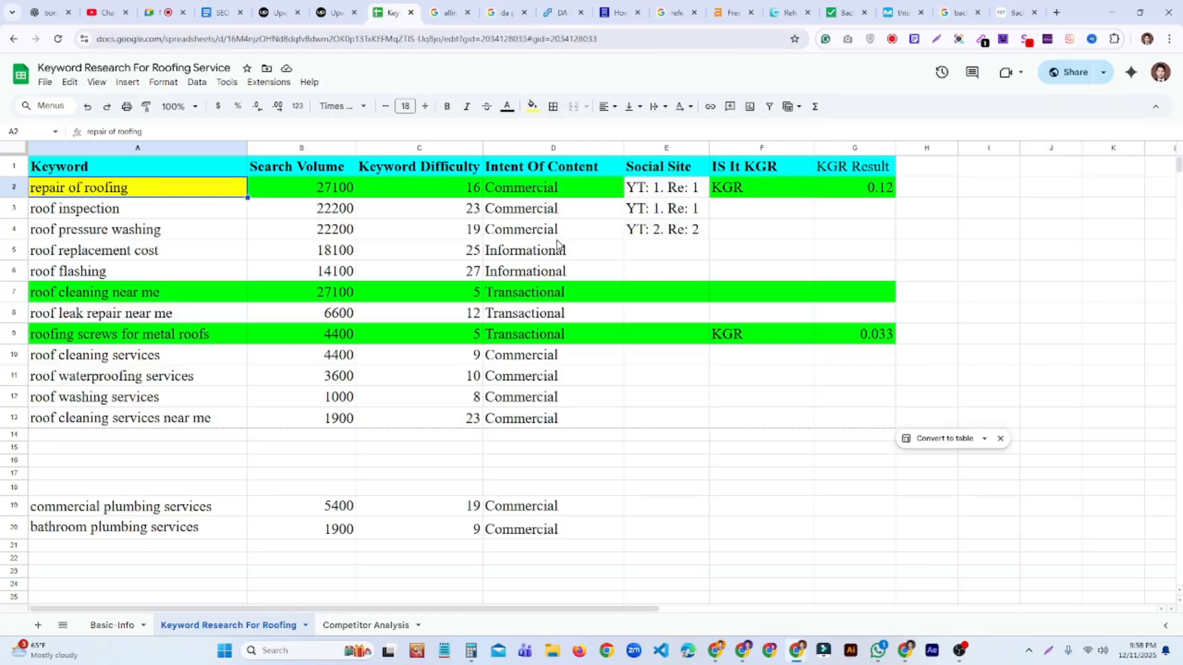
{"action": "left_click", "coordinate": [350, 626]}
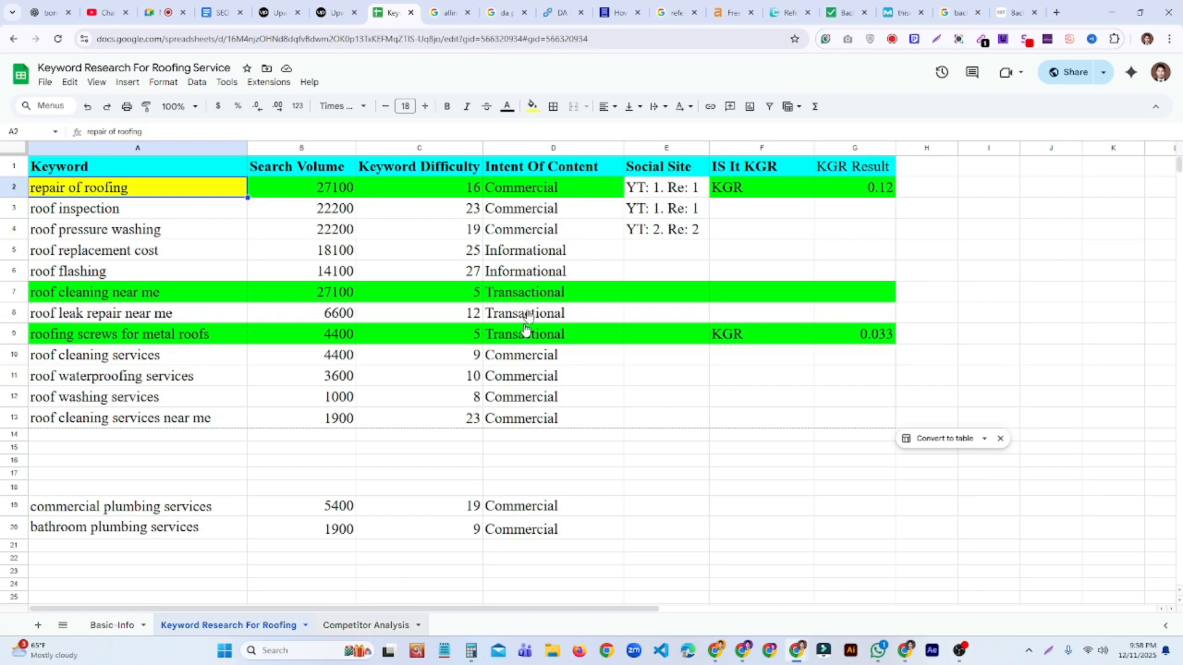
{"action": "double_click", "coordinate": [491, 194]}
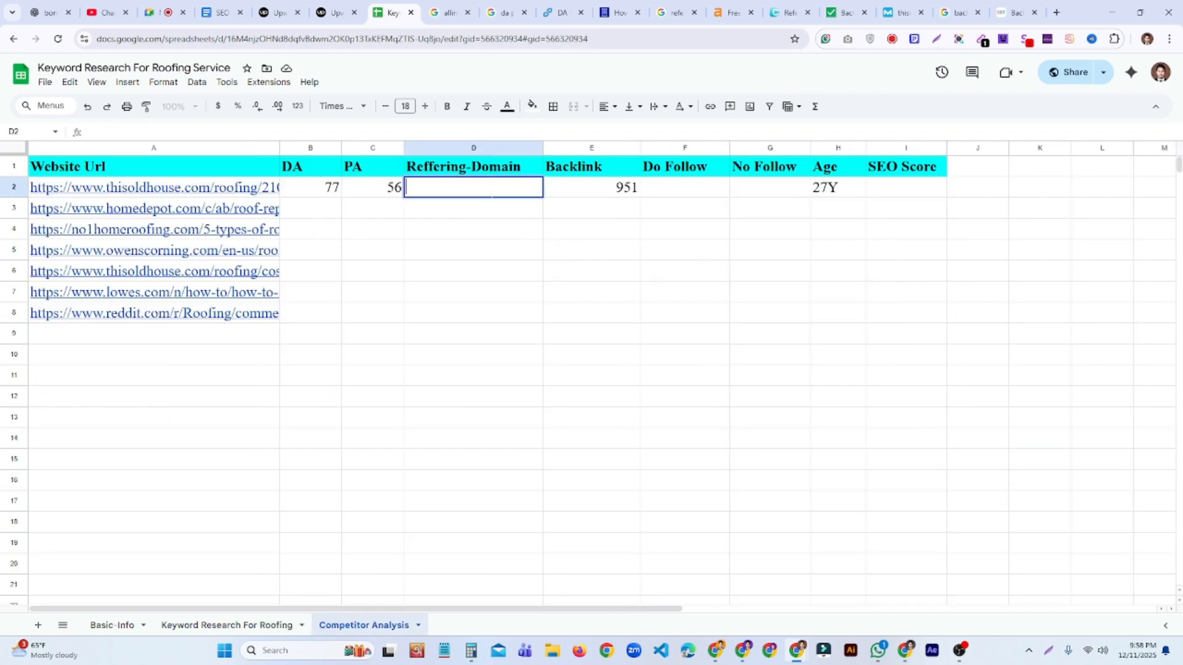
{"action": "key", "text": "ctrl+v"}
{"action": "left_click", "coordinate": [645, 271]}
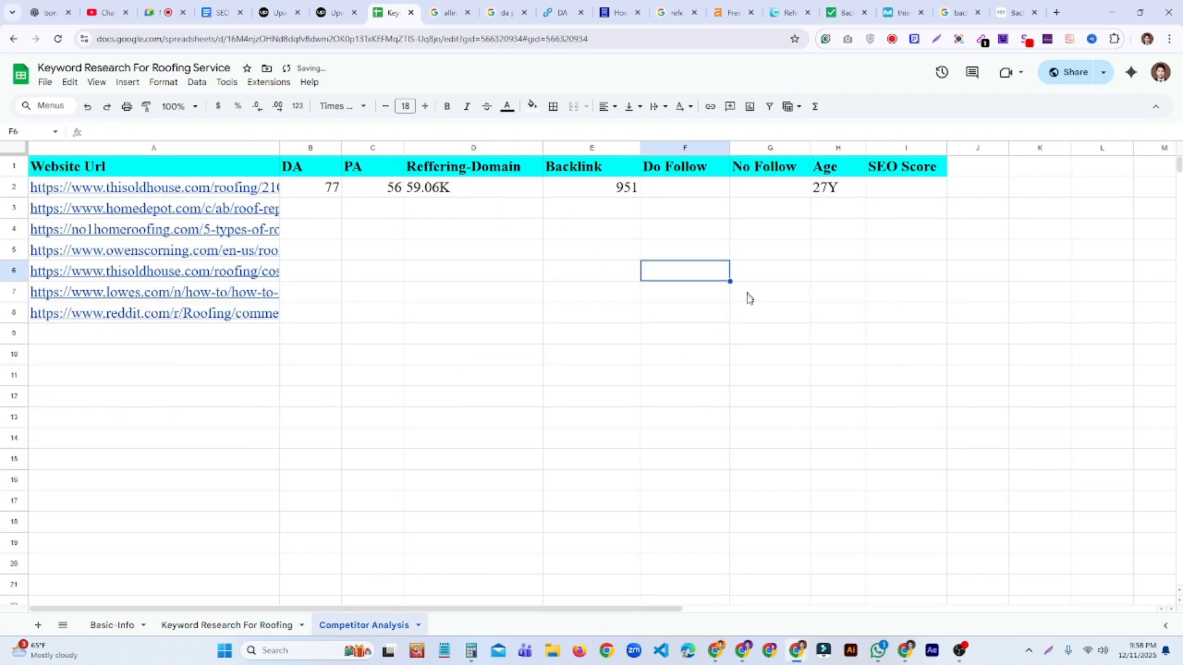
Copy the Dofollow figure 538.47K and the No Follow figure 92.99K from the SmallSEOTools report for thisoldhouse.com.
{"action": "left_click", "coordinate": [708, 196]}
{"action": "left_click", "coordinate": [748, 191]}
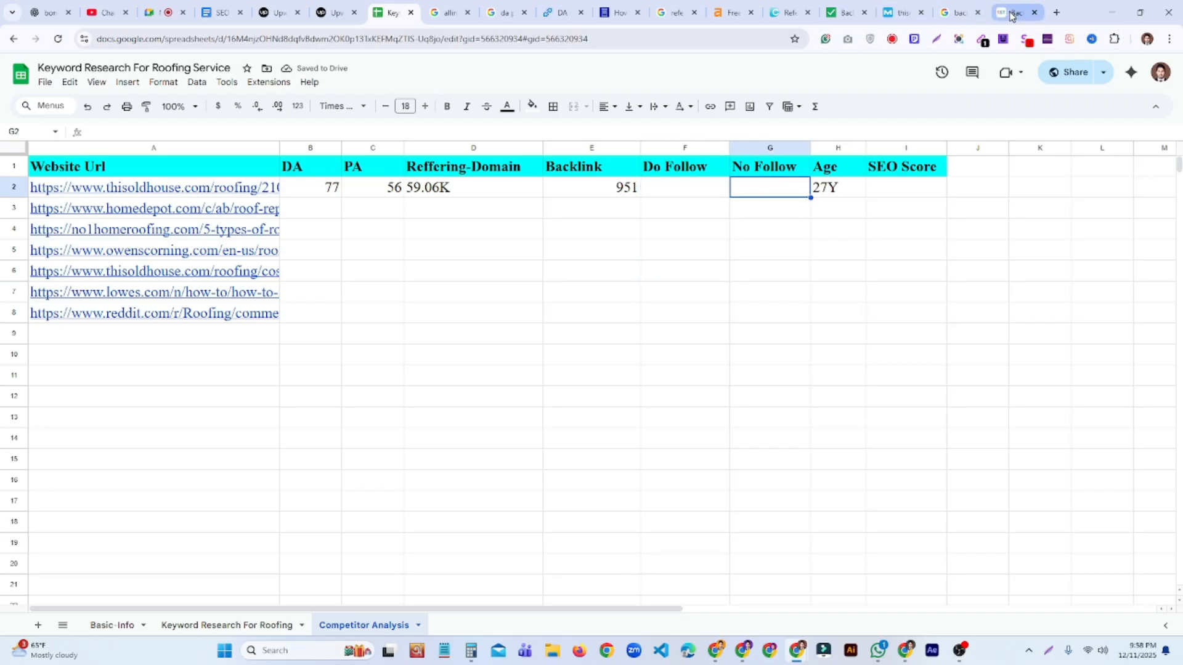
{"action": "left_click", "coordinate": [1010, 12]}
{"action": "mouse_move", "coordinate": [337, 283]}
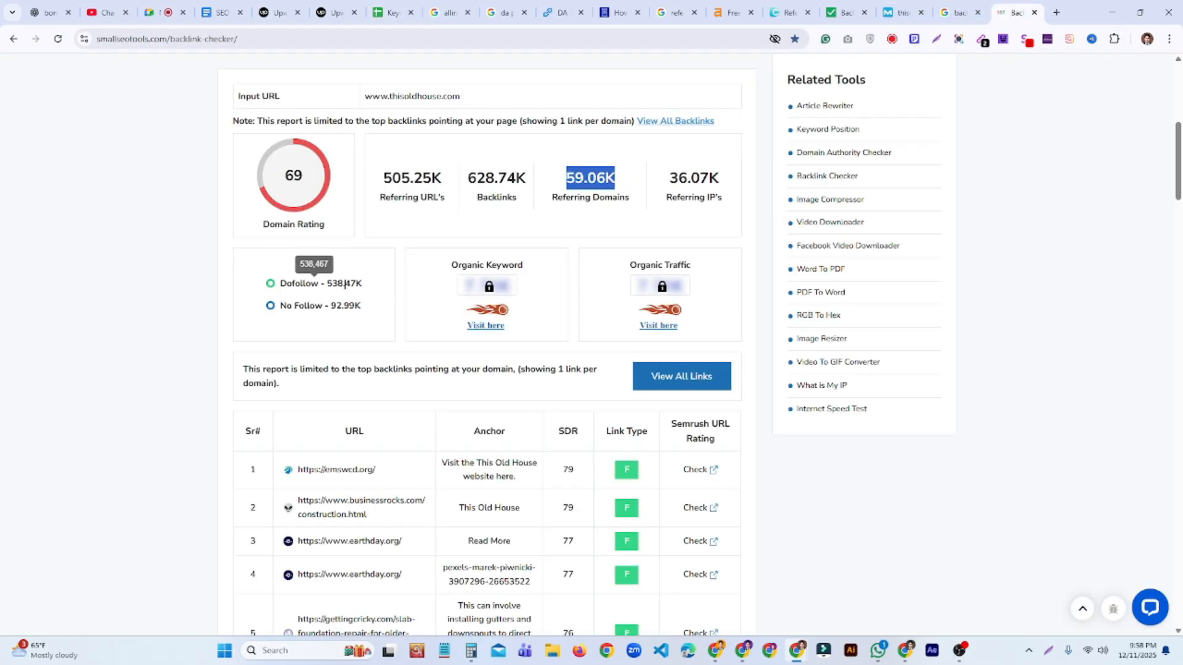
{"action": "left_click_drag", "start_coordinate": [326, 284], "coordinate": [361, 306]}
{"action": "key", "text": "ctrl+c"}
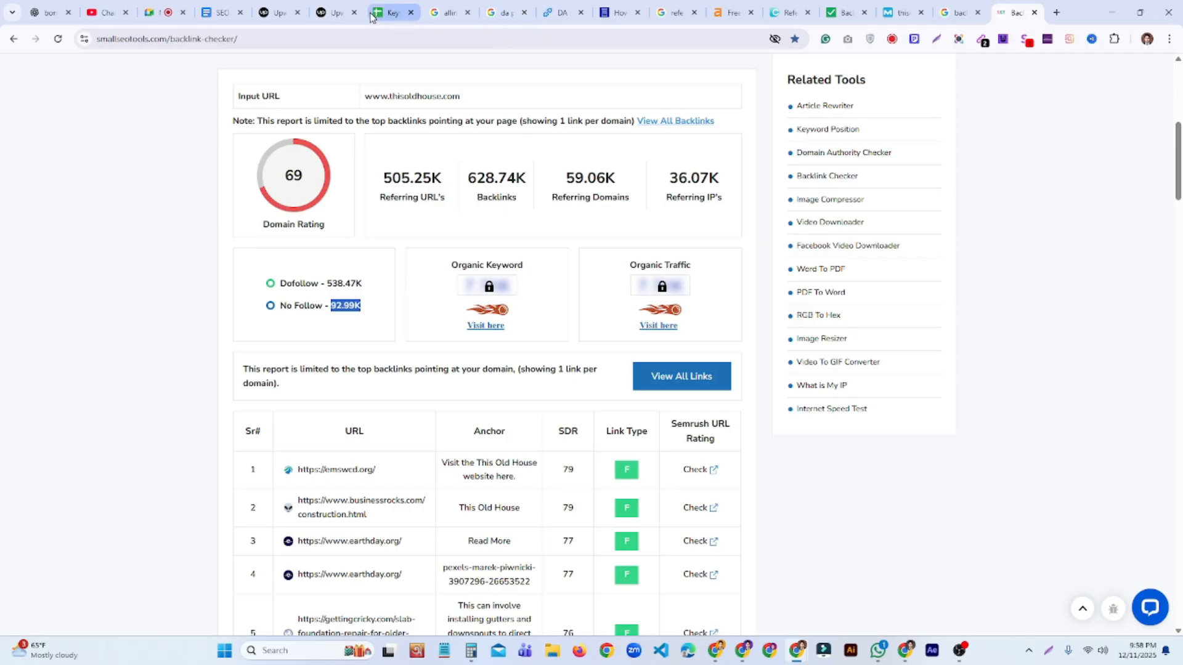
Enter 538.47K as Do Follow (F2) and 92.99K as No Follow (G2) for the first competitor on the Competitor Analysis sheet.
{"action": "left_click", "coordinate": [391, 12]}
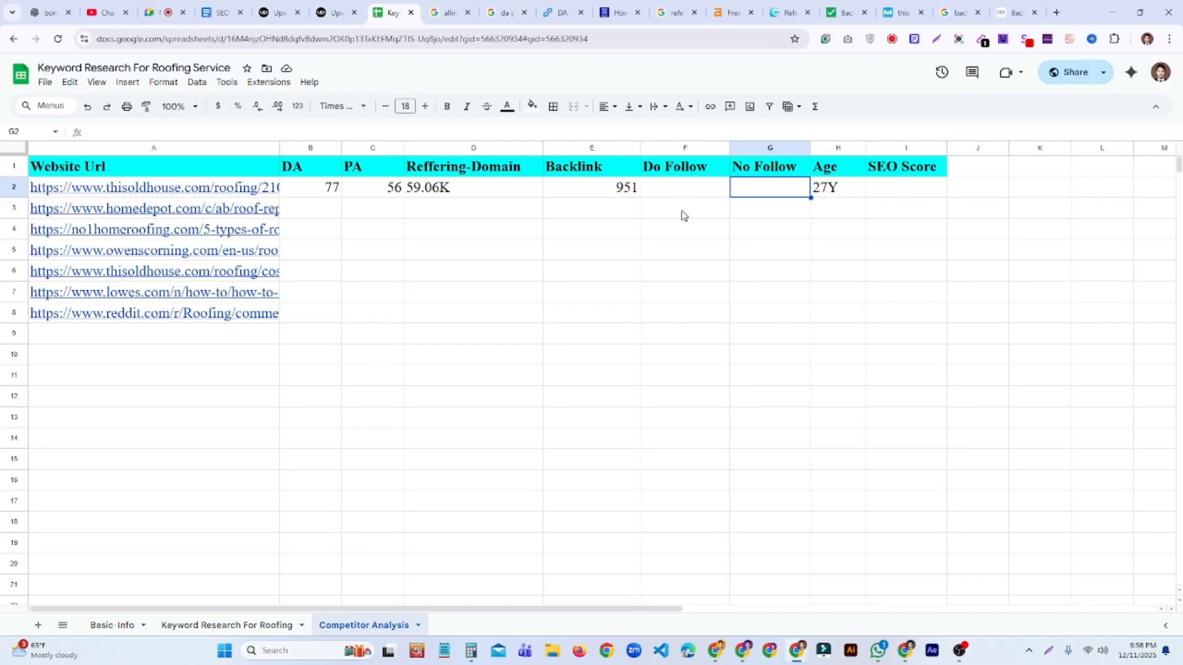
{"action": "key", "text": "Left"}
{"action": "key", "text": "super+v"}
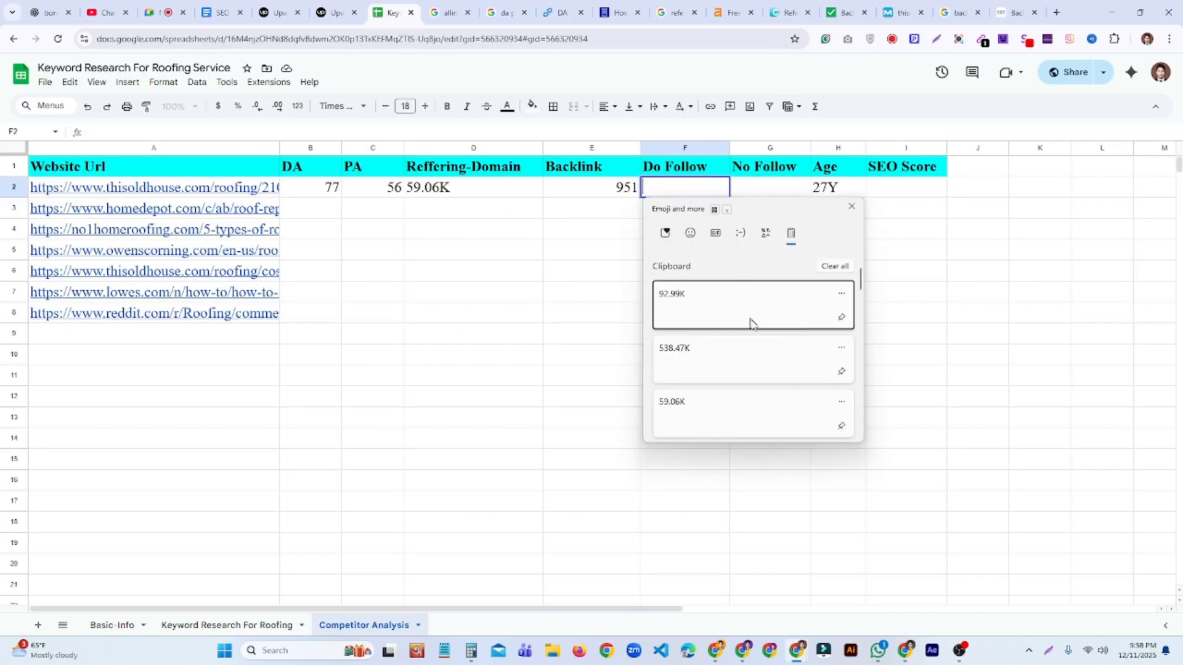
{"action": "left_click", "coordinate": [721, 365]}
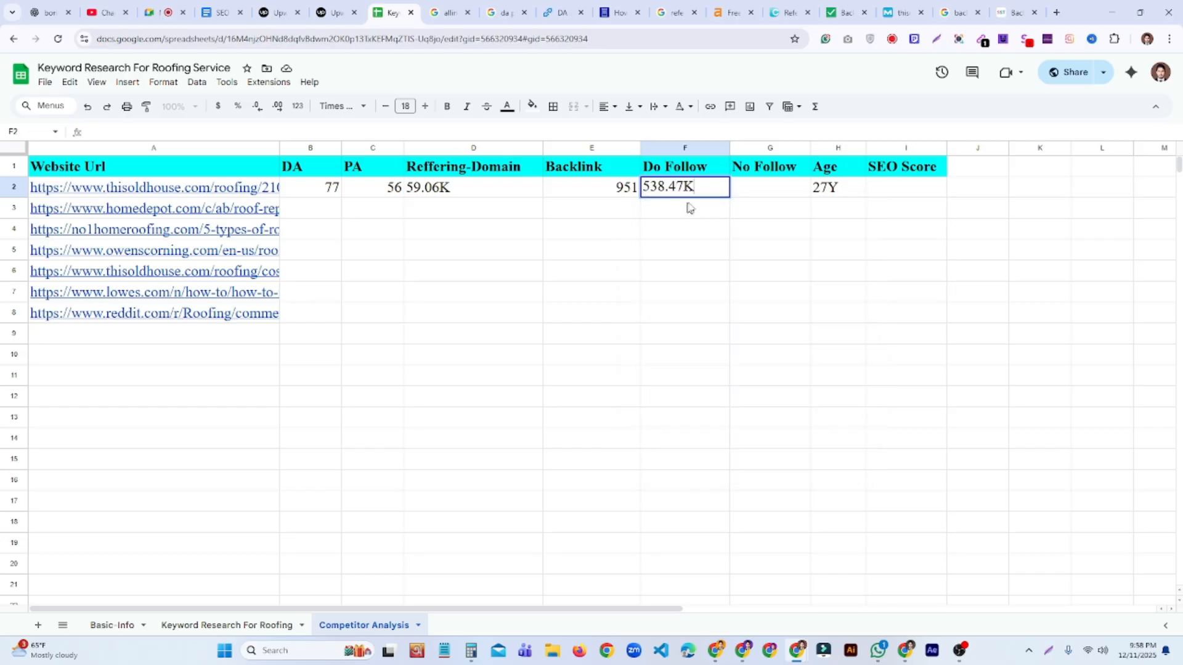
{"action": "double_click", "coordinate": [766, 188]}
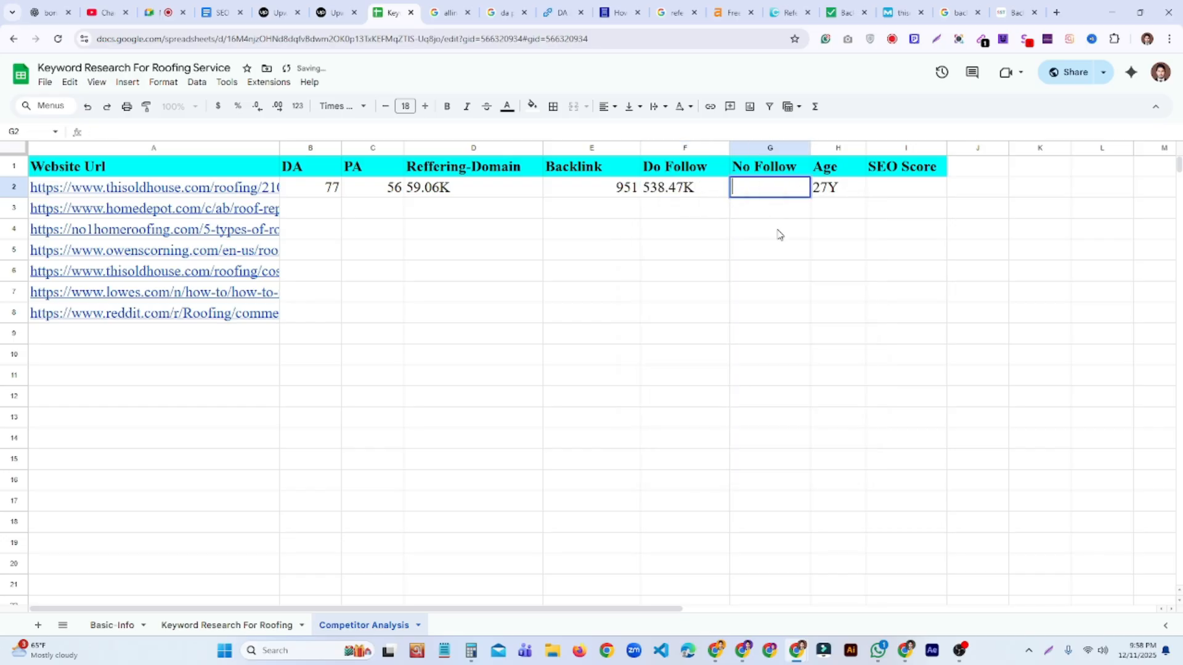
{"action": "key", "text": "super+v"}
{"action": "left_click", "coordinate": [808, 311]}
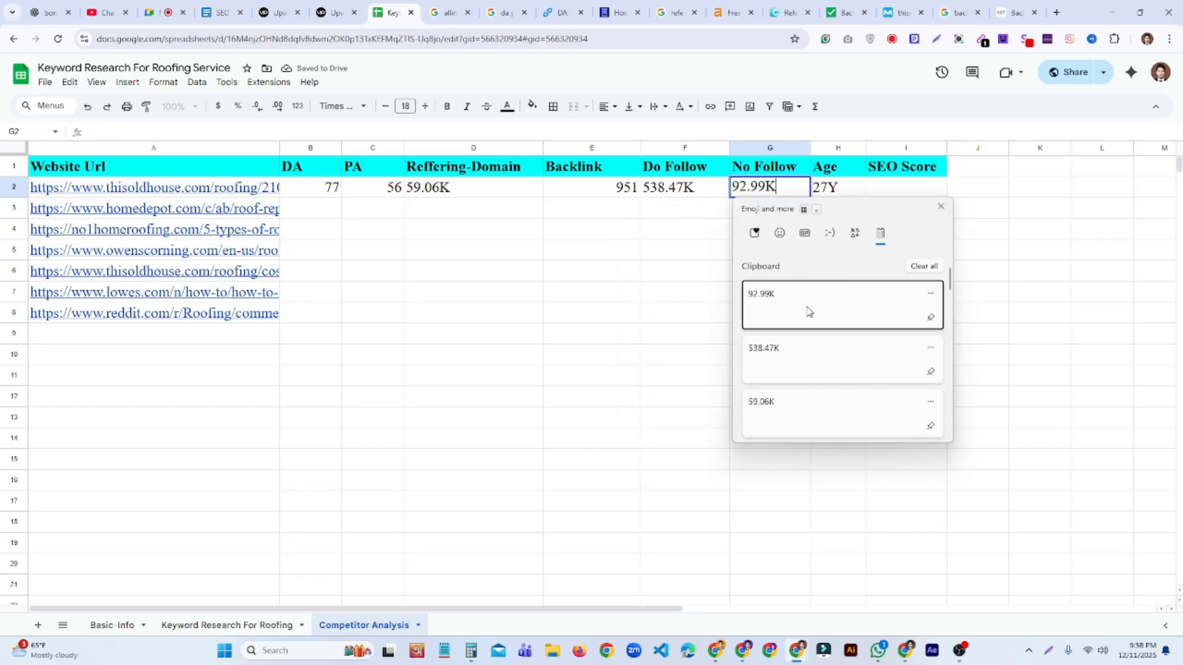
{"action": "left_click", "coordinate": [688, 277]}
{"action": "left_click", "coordinate": [630, 192]}
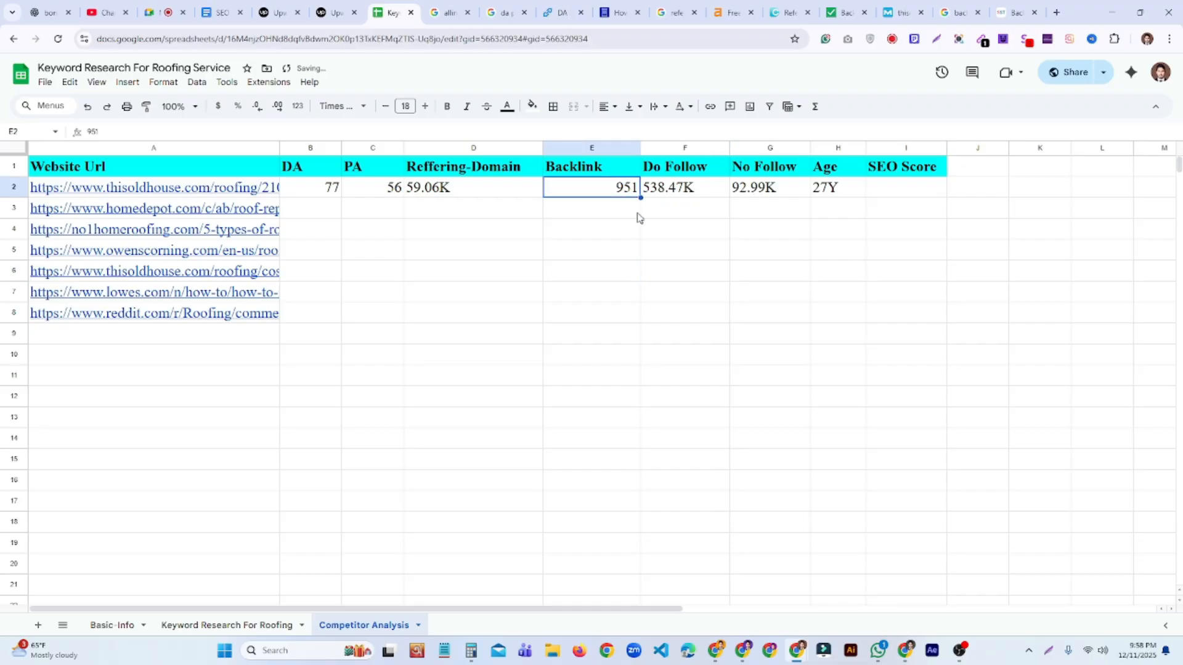
{"action": "left_click", "coordinate": [674, 206]}
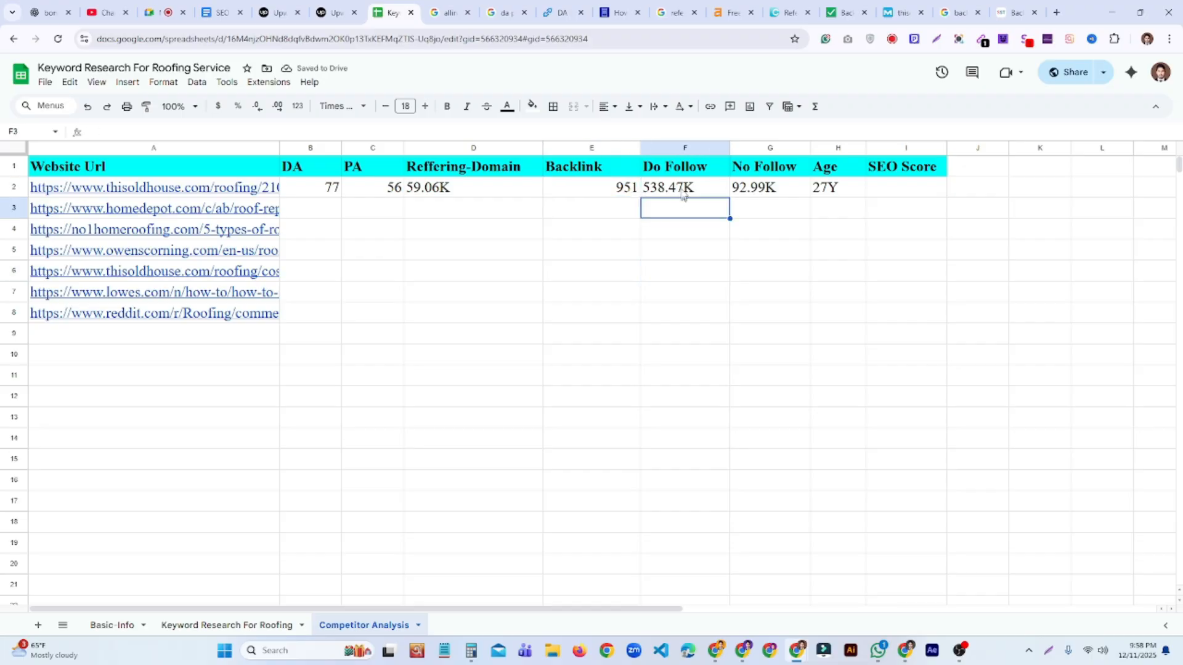
{"action": "left_click", "coordinate": [683, 193]}
{"action": "left_click", "coordinate": [770, 193]}
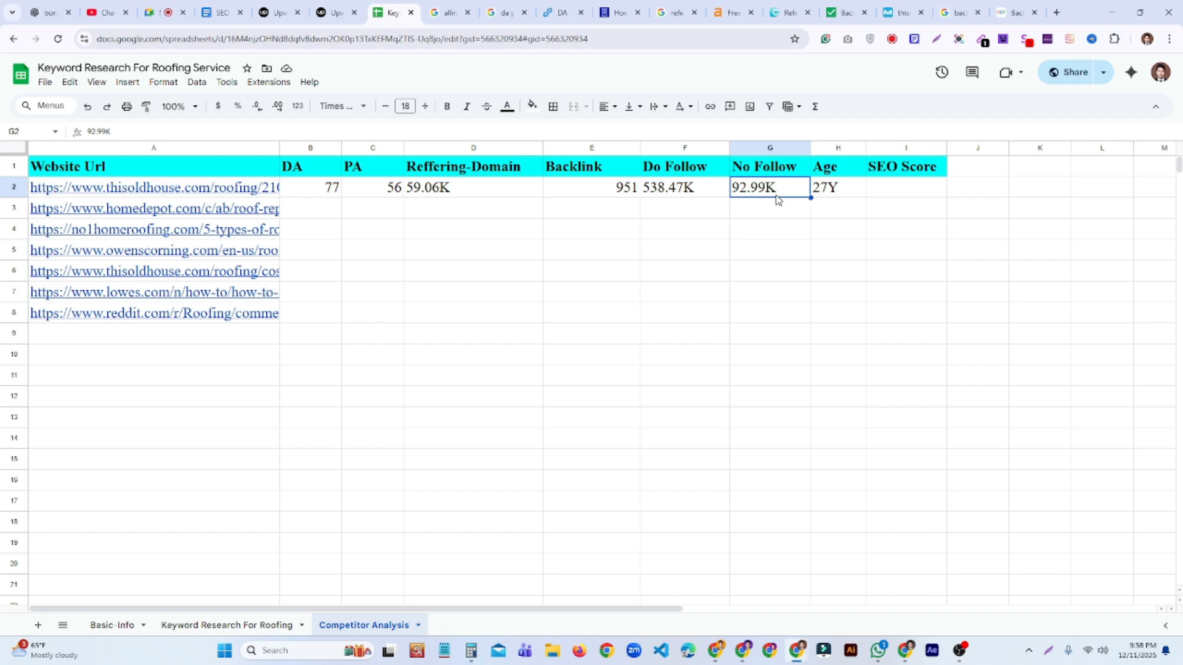
{"action": "left_click", "coordinate": [893, 193]}
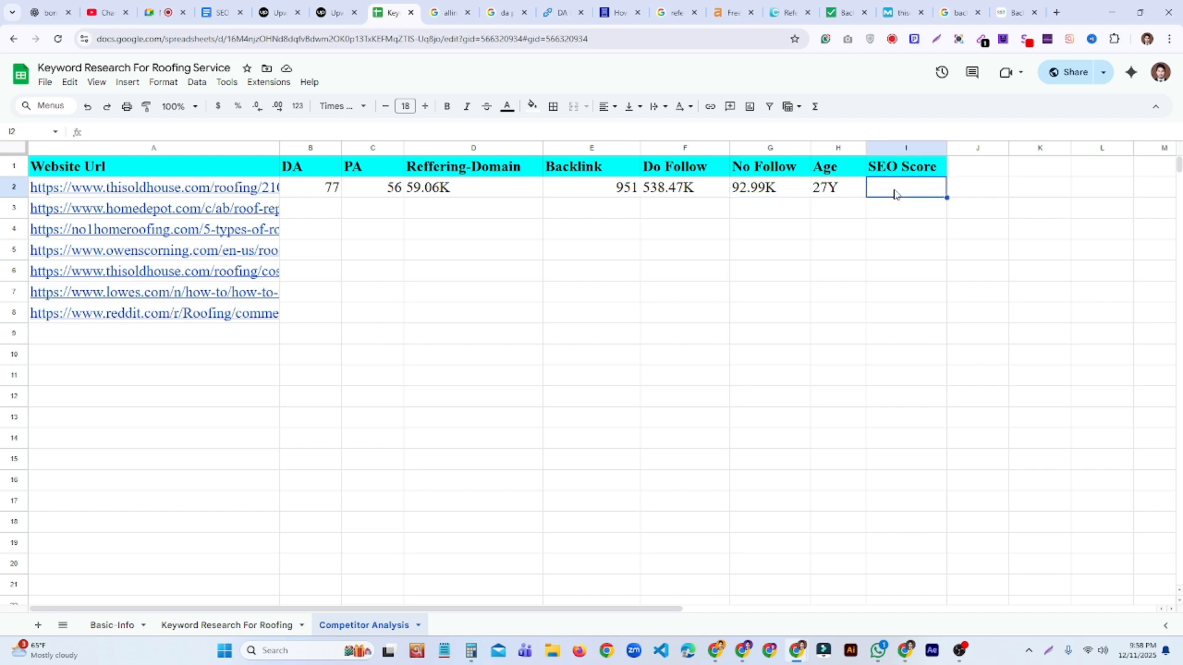
{"action": "left_click", "coordinate": [672, 192]}
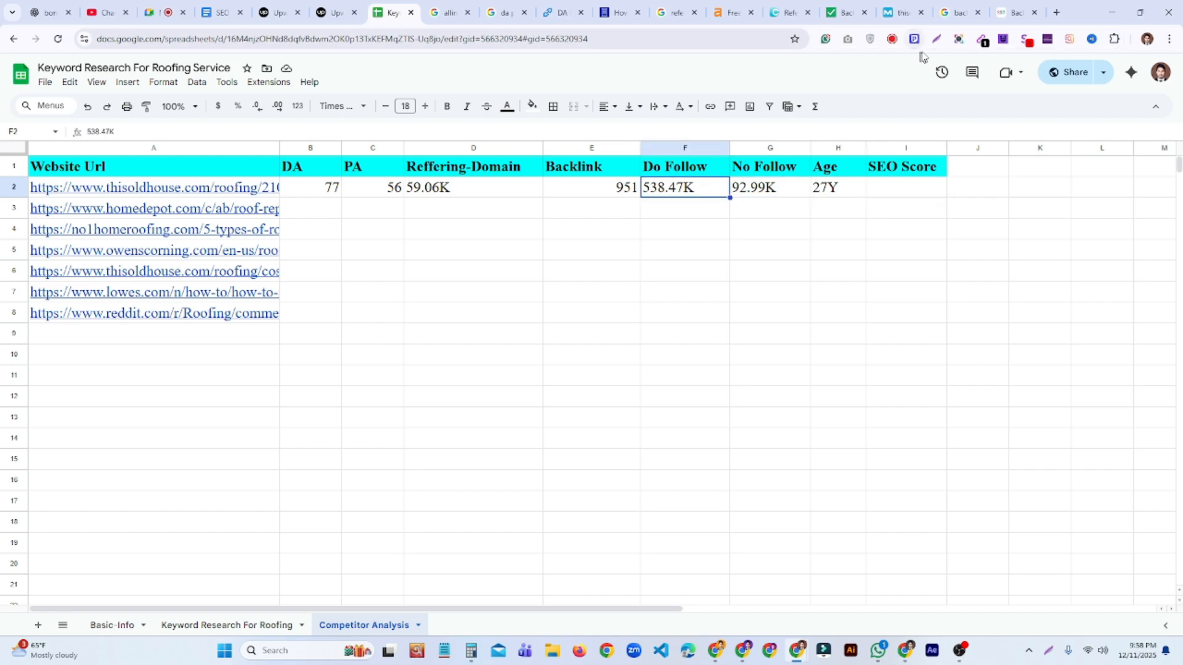
Open the Backlinko free backlink checker from the "backlink checker" Google results in a new tab.
{"action": "left_click", "coordinate": [957, 12]}
{"action": "scroll", "coordinate": [412, 272], "scroll_direction": "down", "scroll_amount": 2}
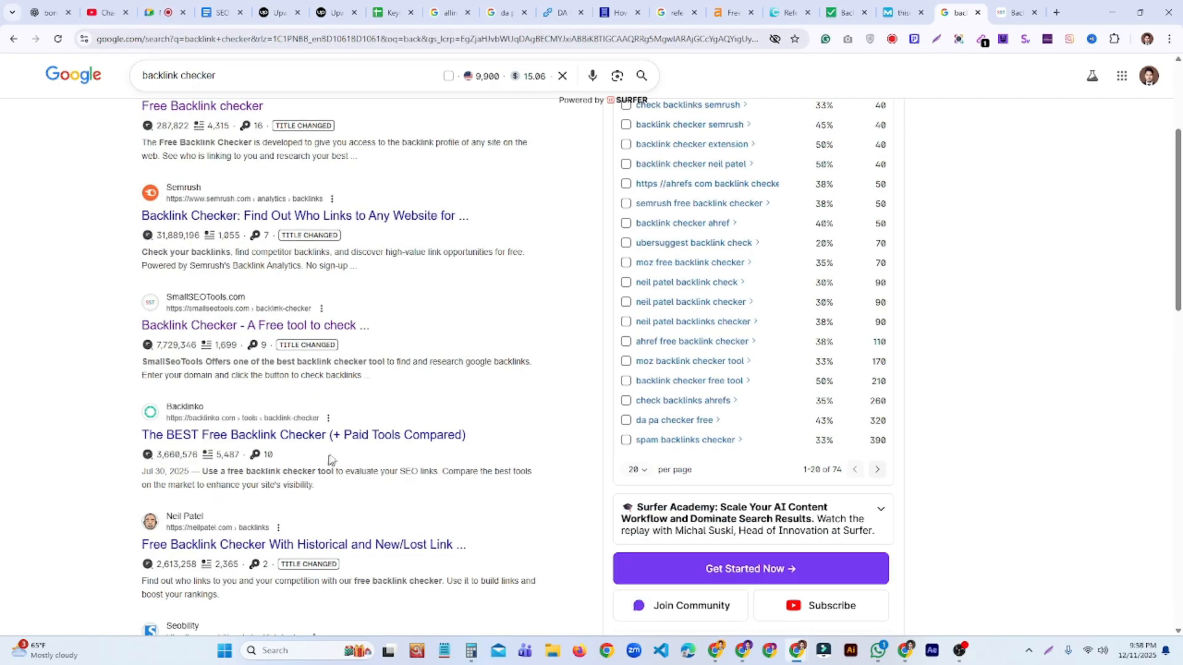
{"action": "right_click", "coordinate": [356, 435]}
{"action": "left_click", "coordinate": [406, 448]}
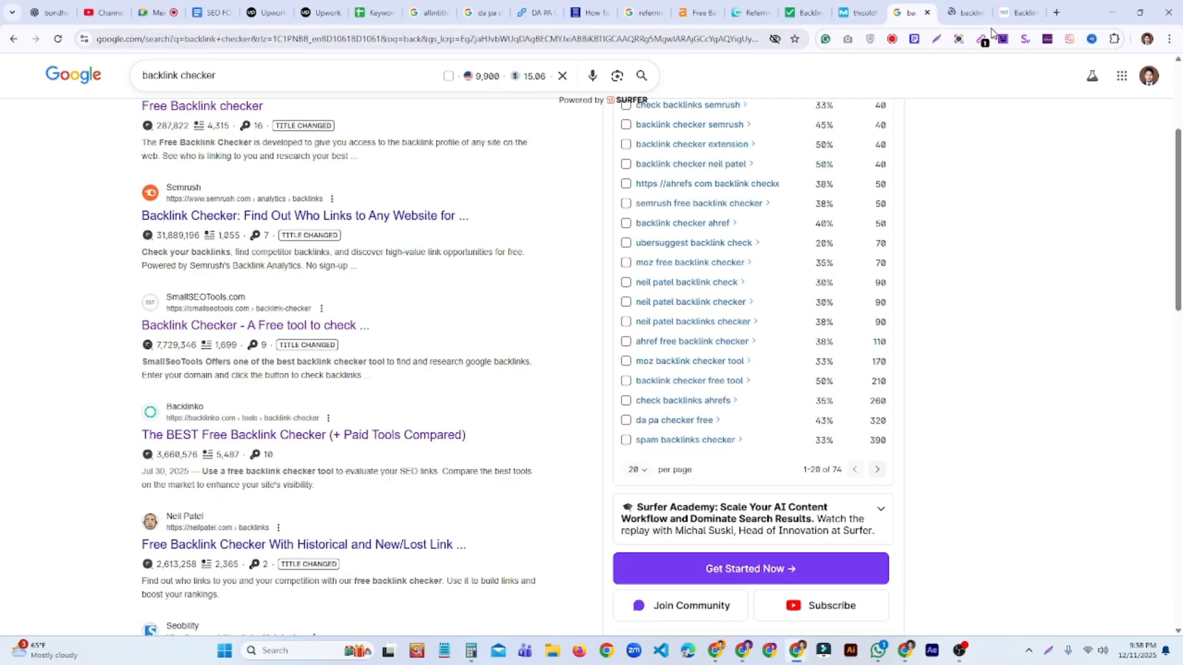
{"action": "left_click", "coordinate": [973, 10]}
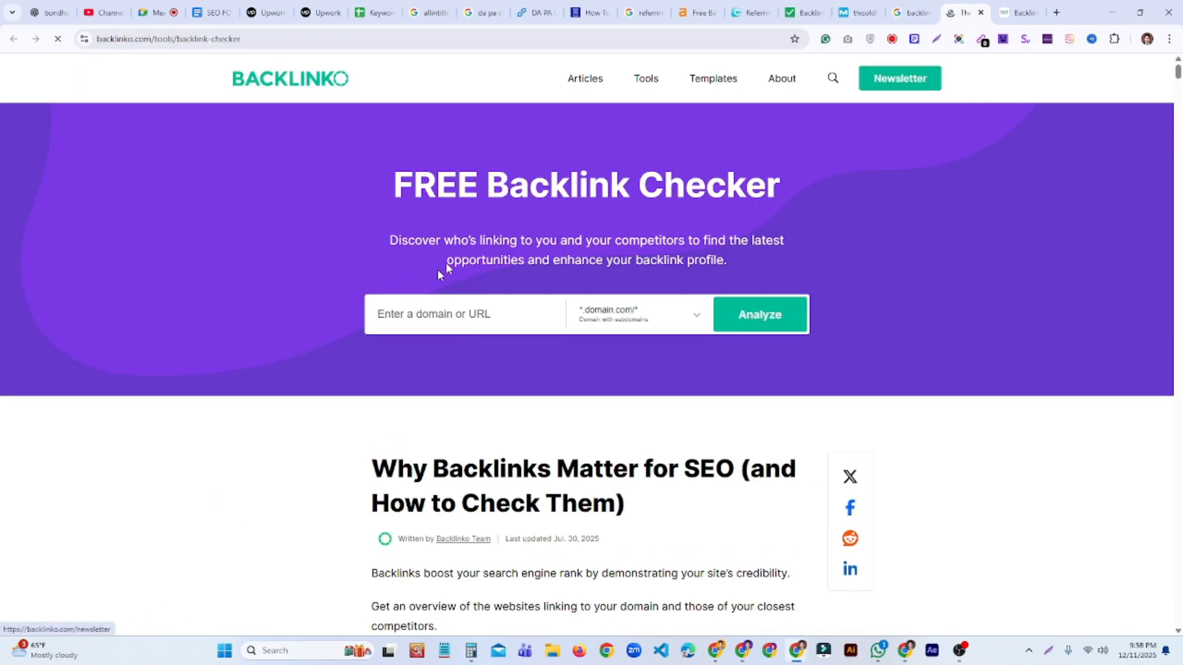
{"action": "key", "text": "ctrl+v"}
{"action": "left_click_drag", "start_coordinate": [456, 312], "coordinate": [349, 313]}
{"action": "key", "text": "BackSpace"}
{"action": "key", "text": "super+v"}
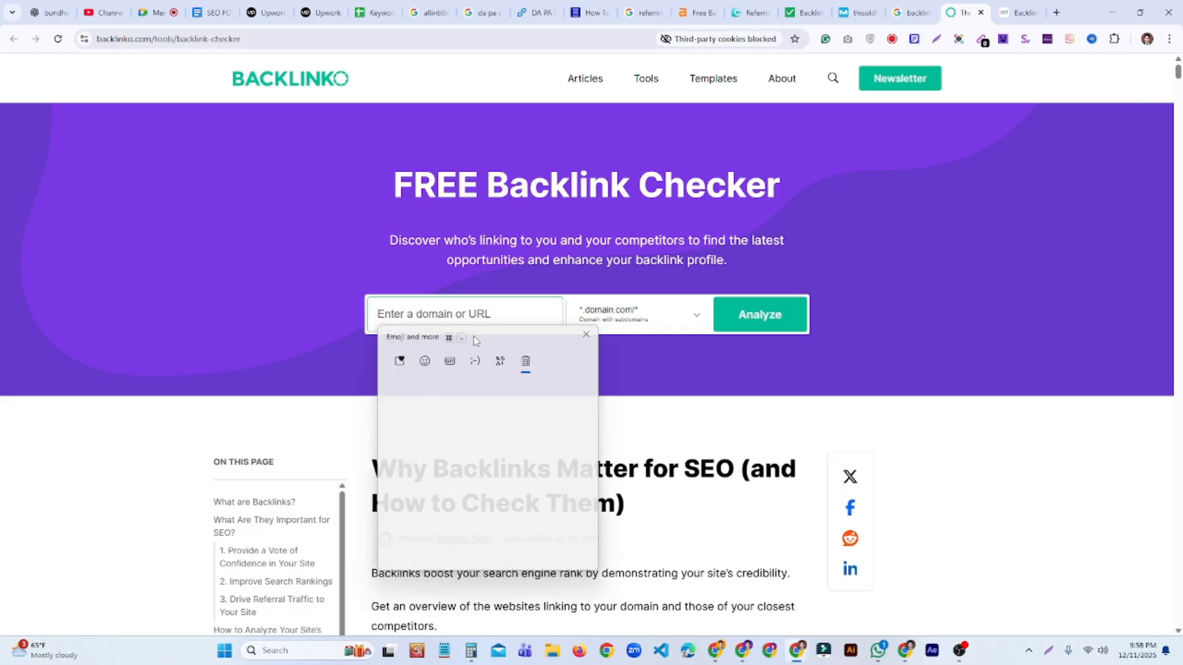
{"action": "scroll", "coordinate": [487, 471], "scroll_direction": "down", "scroll_amount": 2}
{"action": "left_click", "coordinate": [491, 456]}
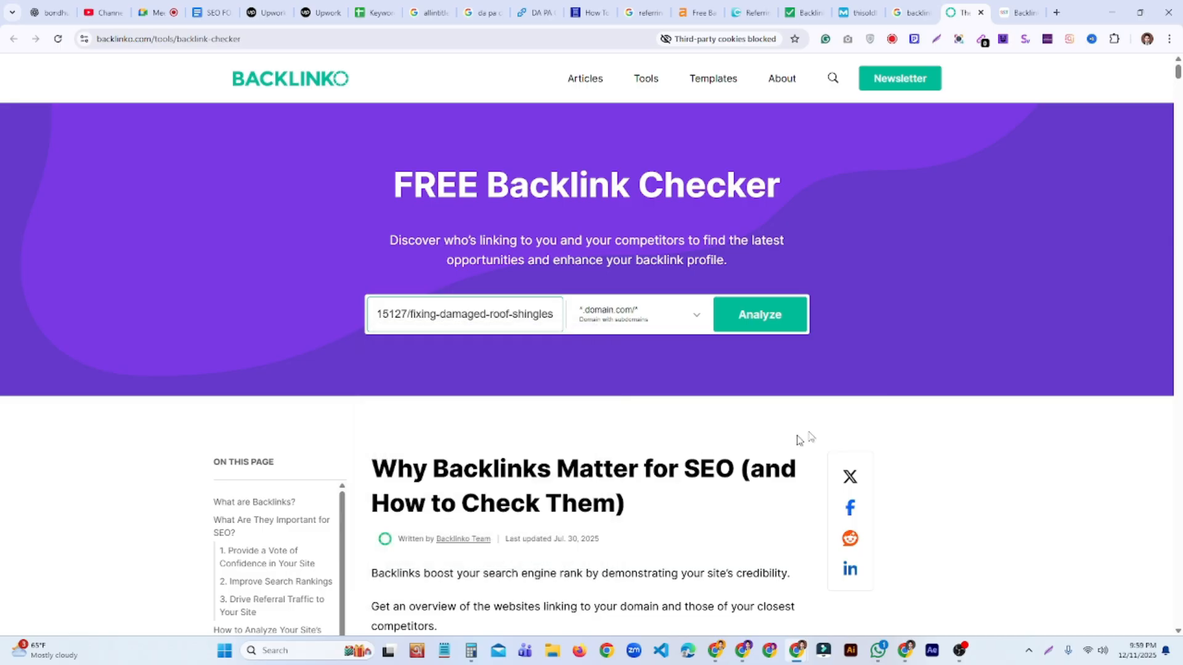
{"action": "left_click", "coordinate": [774, 319]}
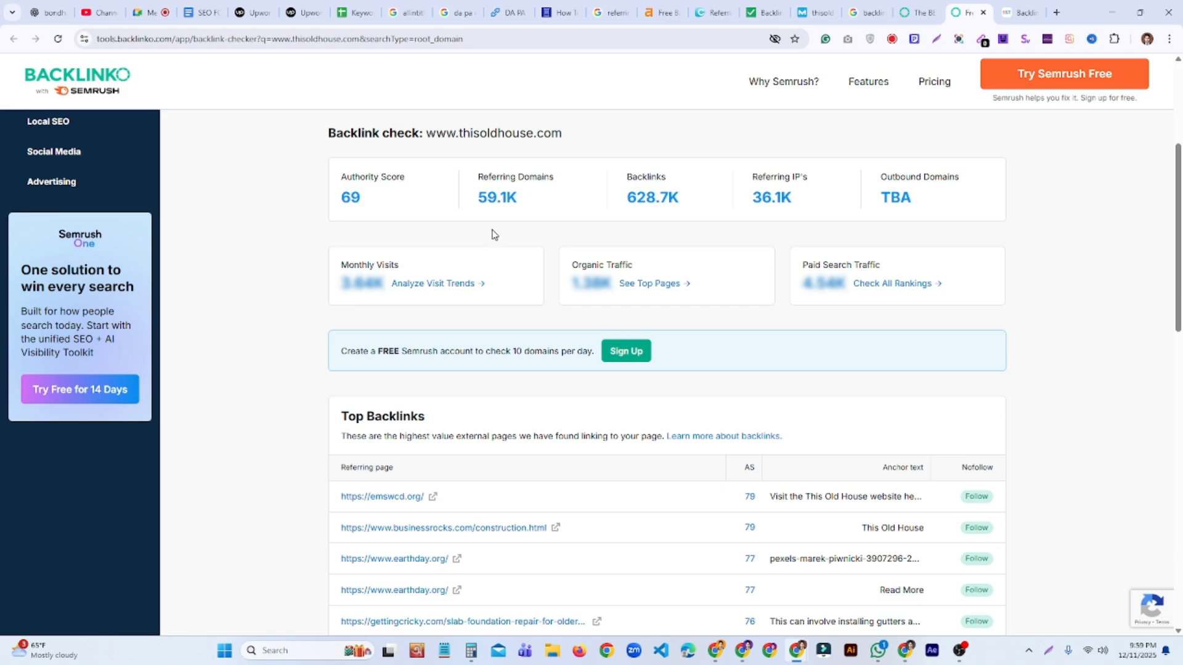
{"action": "scroll", "coordinate": [622, 263], "scroll_direction": "down", "scroll_amount": 3}
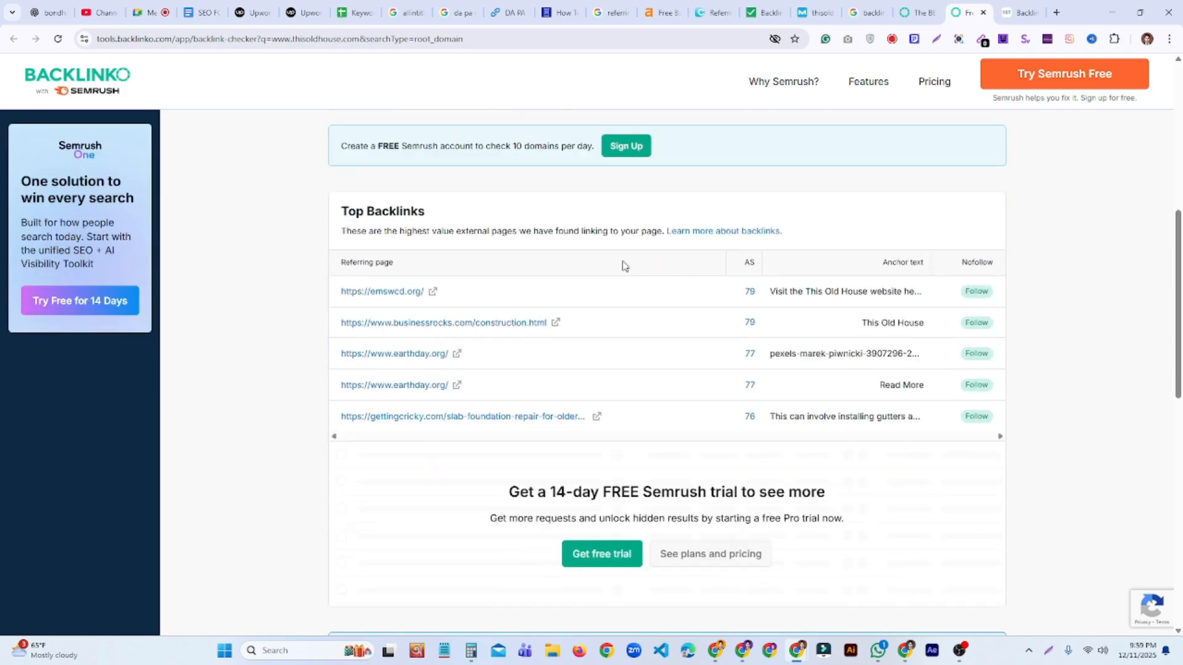
{"action": "scroll", "coordinate": [623, 265], "scroll_direction": "up", "scroll_amount": 5}
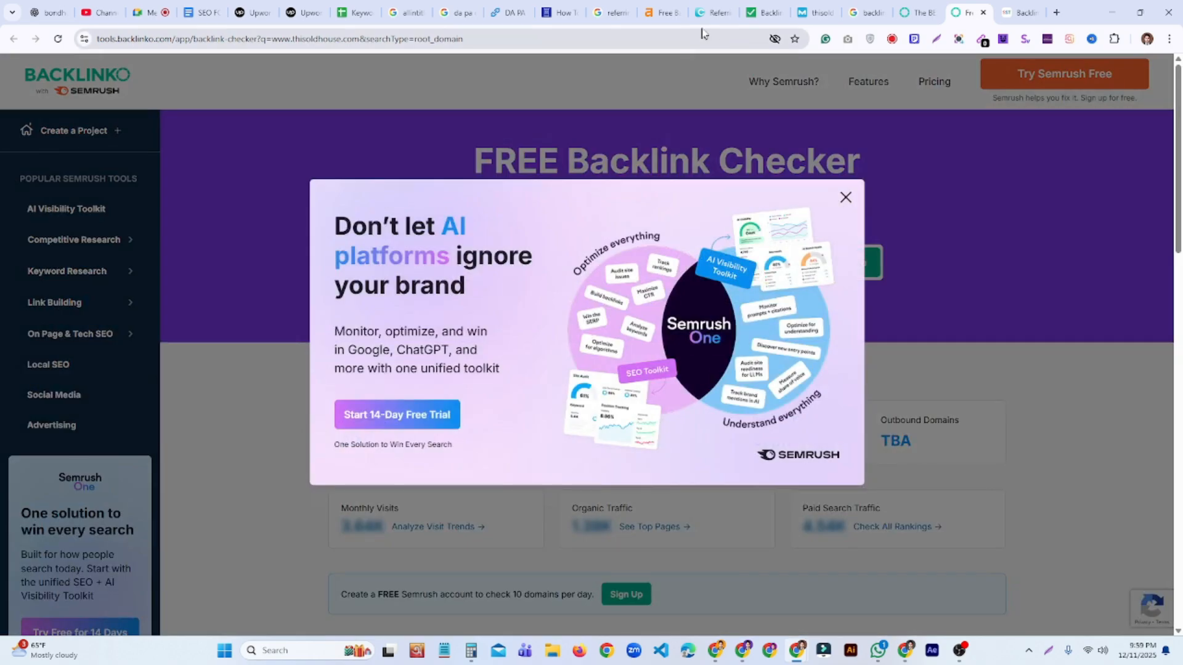
Return to the Website SEO Checker results for the first competitor and examine the DoFollow Backlinks percentage against the total backlinks.
{"action": "left_click", "coordinate": [709, 13]}
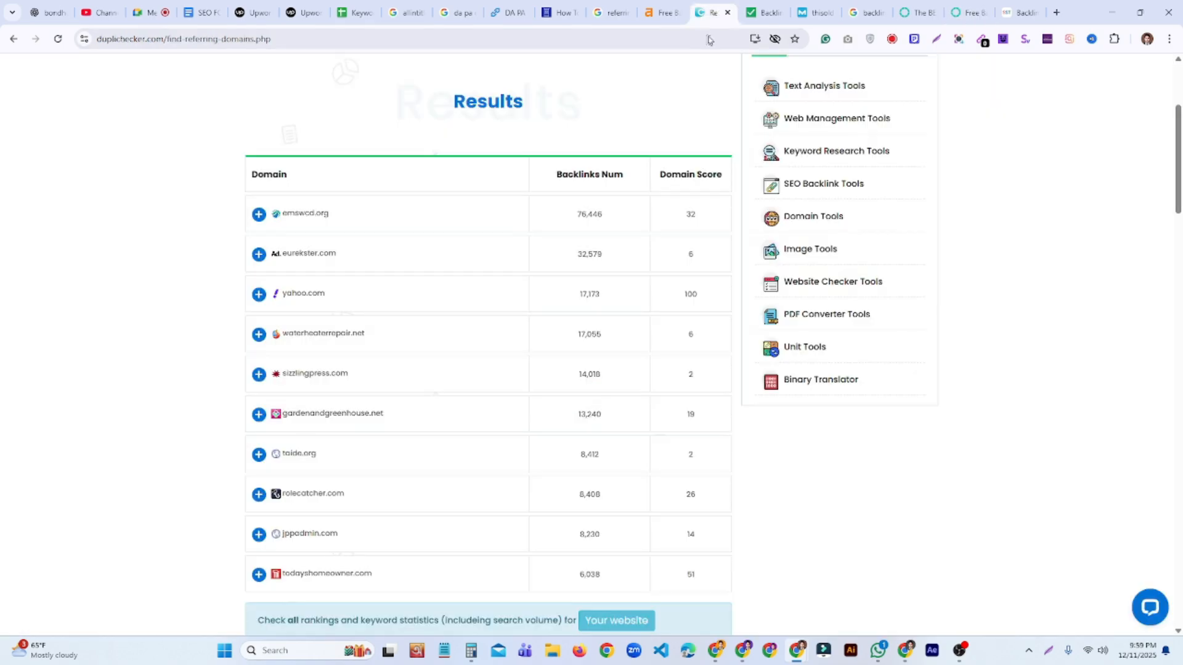
{"action": "scroll", "coordinate": [598, 208], "scroll_direction": "up", "scroll_amount": 3}
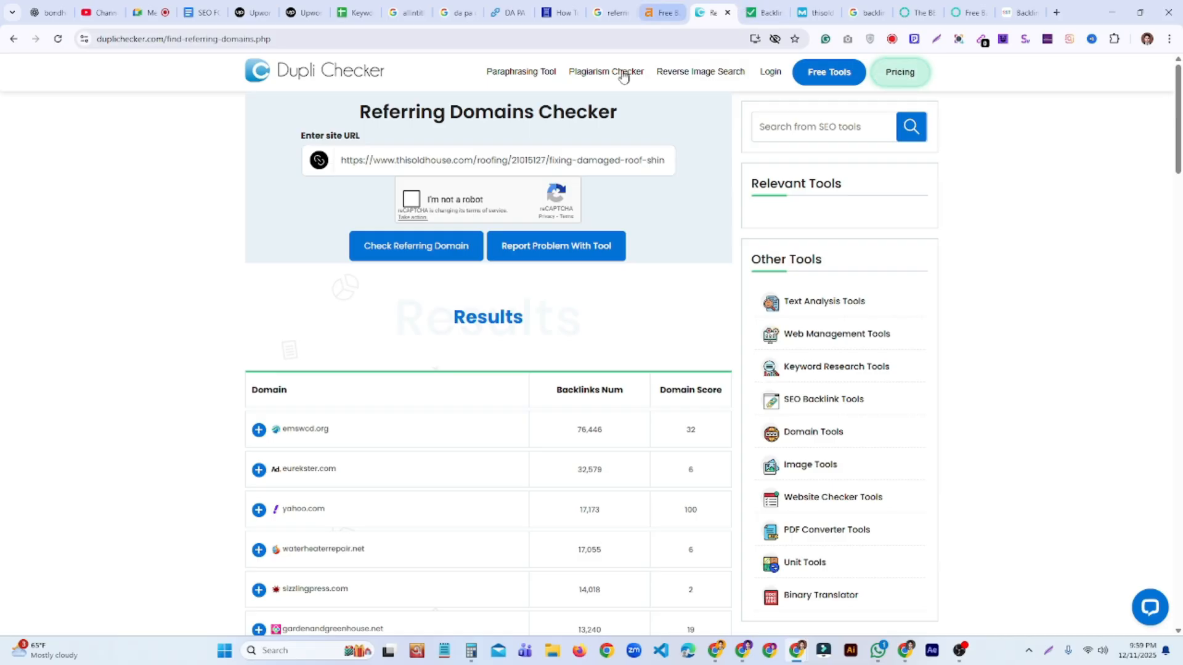
{"action": "left_click", "coordinate": [502, 12]}
{"action": "left_click", "coordinate": [749, 400]}
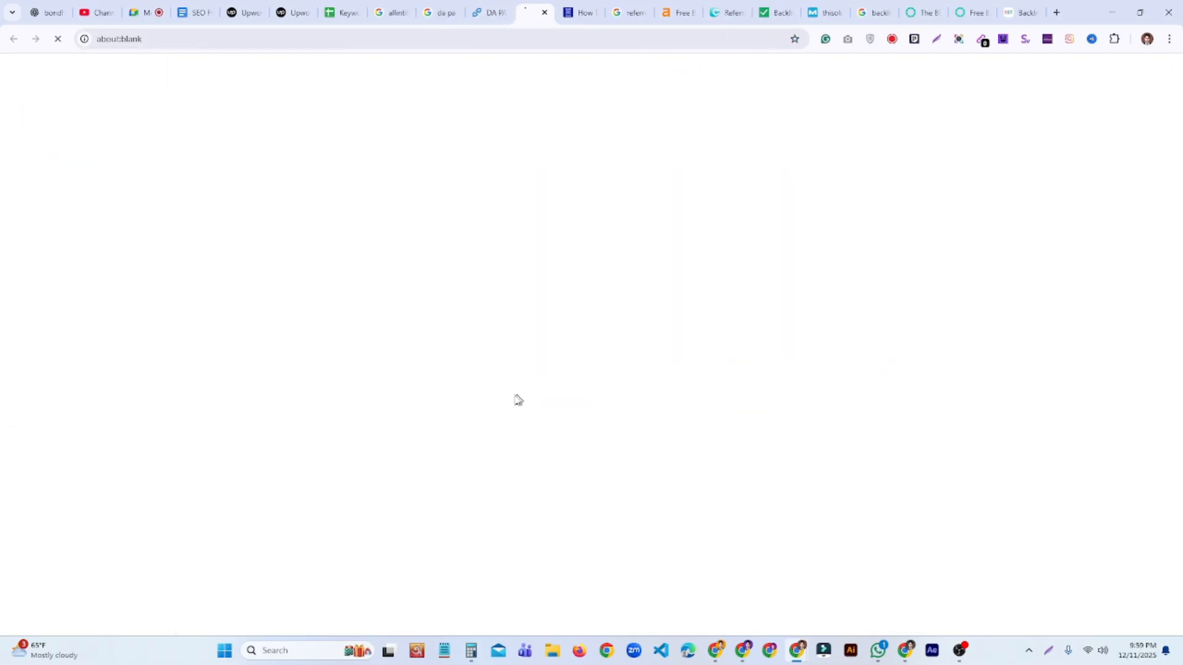
{"action": "left_click", "coordinate": [478, 11]}
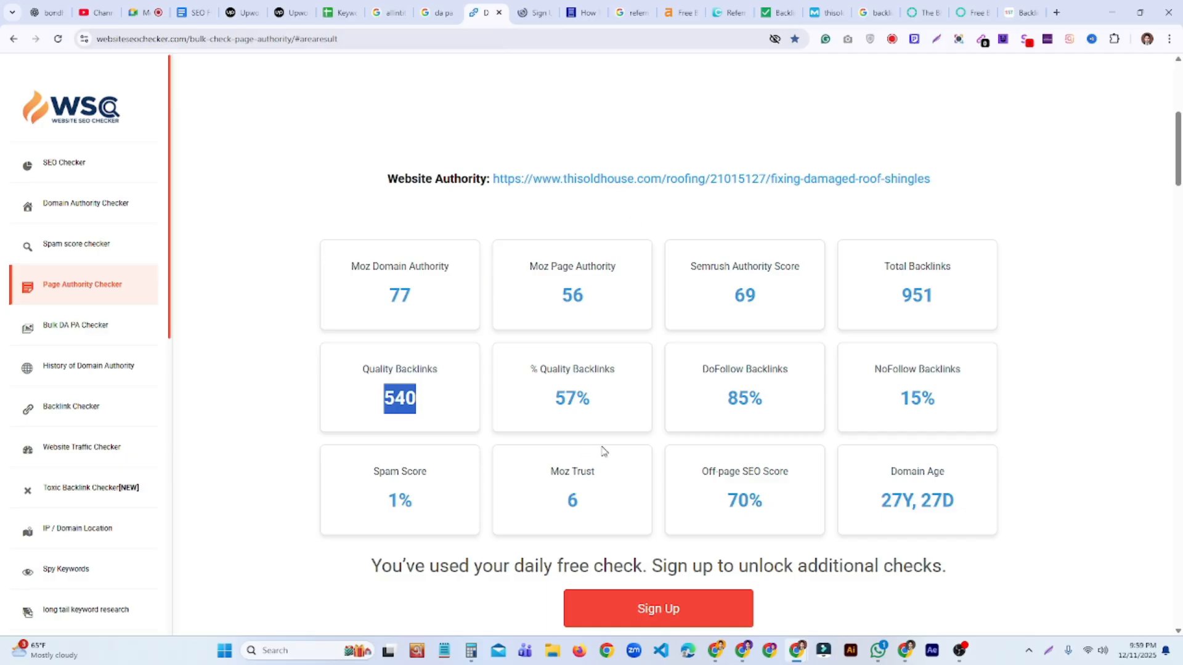
{"action": "left_click", "coordinate": [544, 401]}
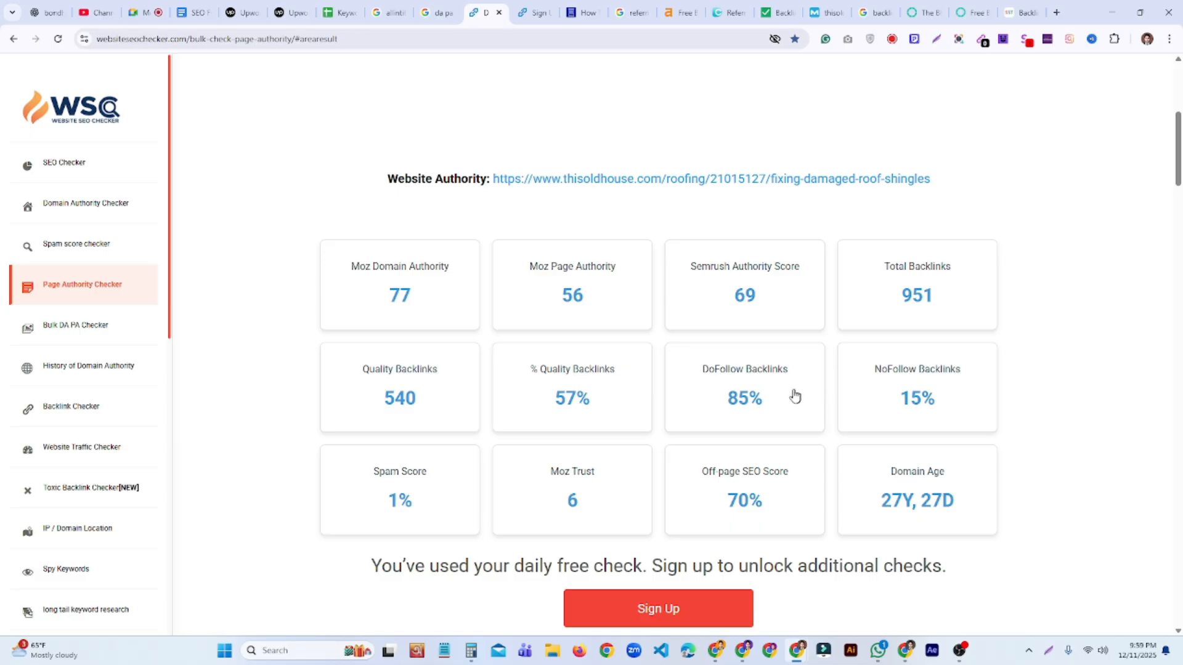
{"action": "left_click_drag", "start_coordinate": [792, 394], "coordinate": [707, 401]}
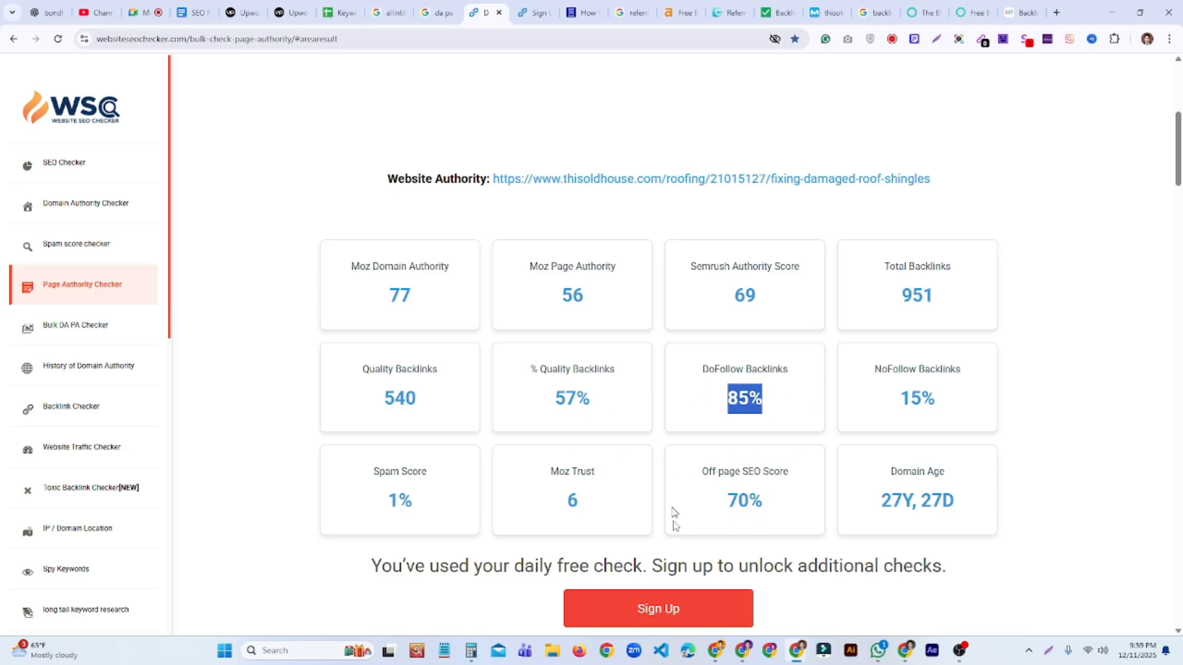
Calculate 85% of 951 in Calculator, and return to the Competitor Analysis sheet in the browser.
{"action": "left_click", "coordinate": [472, 651]}
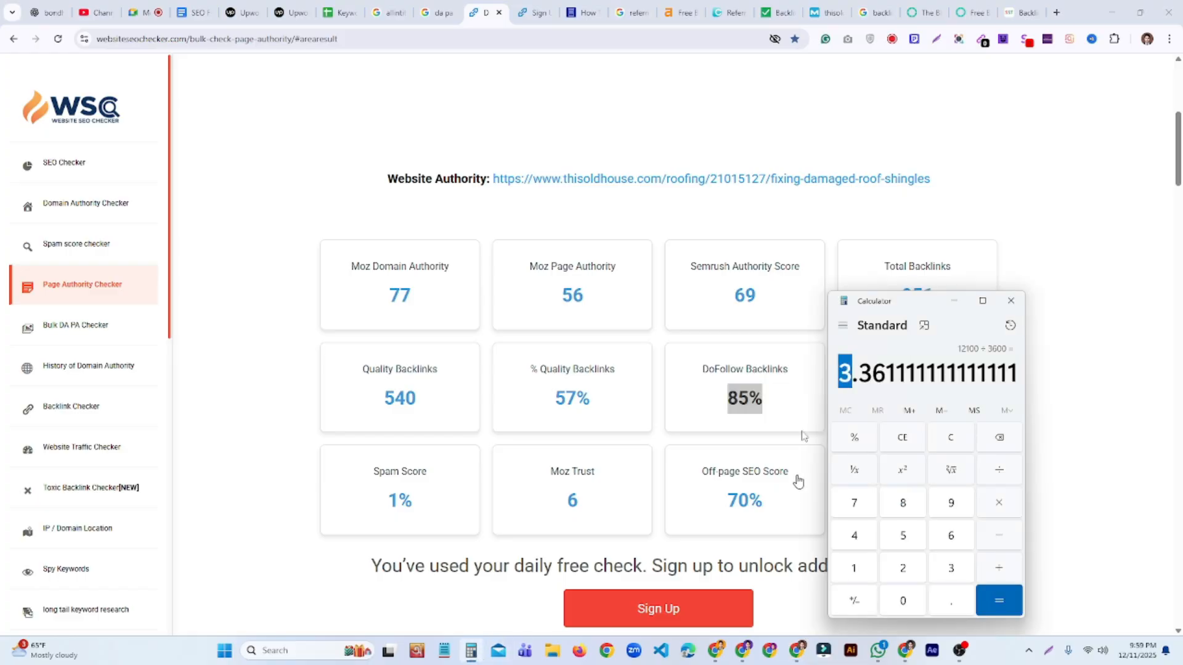
{"action": "left_click_drag", "start_coordinate": [927, 302], "coordinate": [419, 174]}
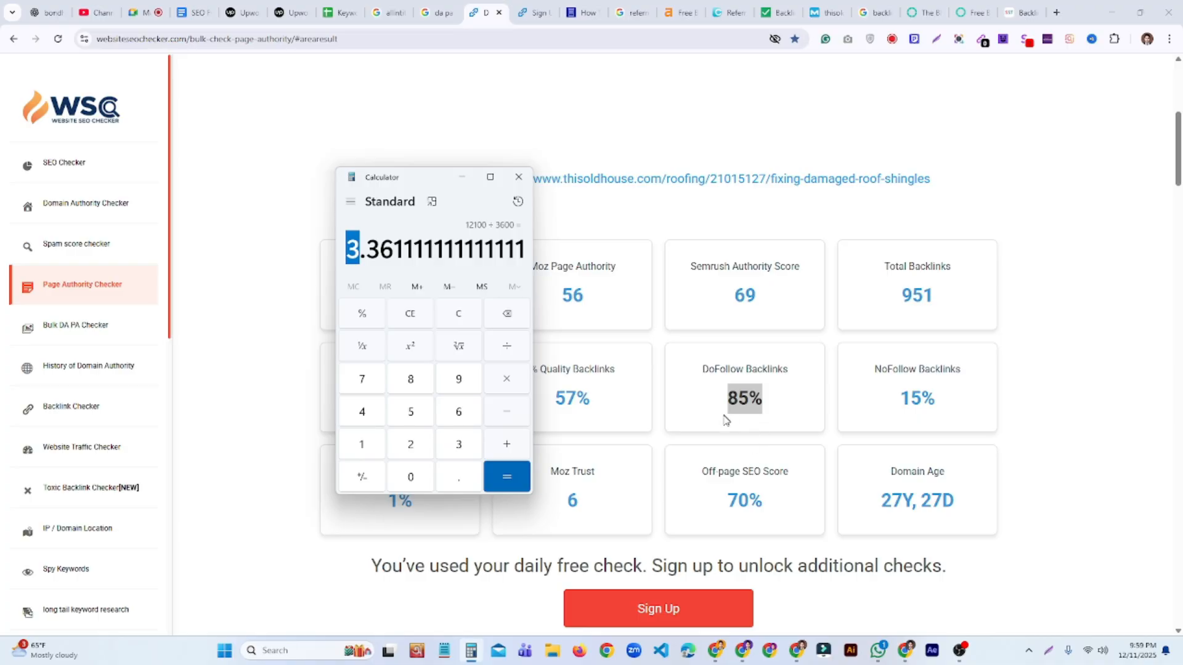
{"action": "left_click", "coordinate": [460, 319]}
{"action": "left_click", "coordinate": [463, 387]}
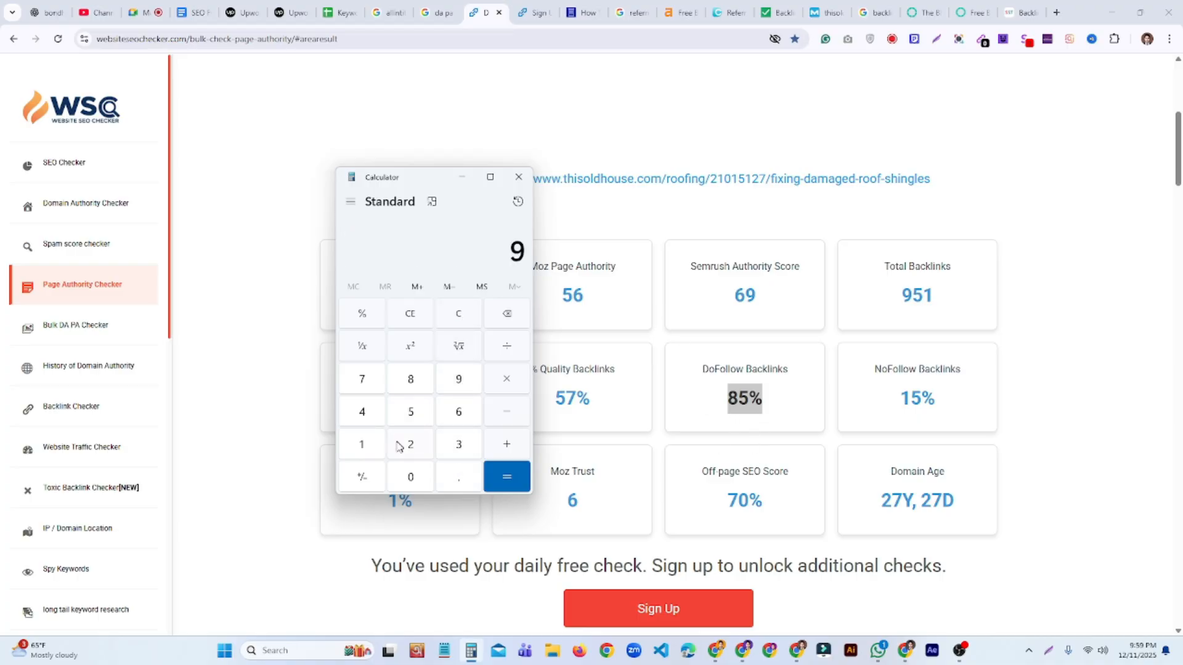
{"action": "left_click", "coordinate": [410, 421]}
{"action": "left_click", "coordinate": [360, 447]}
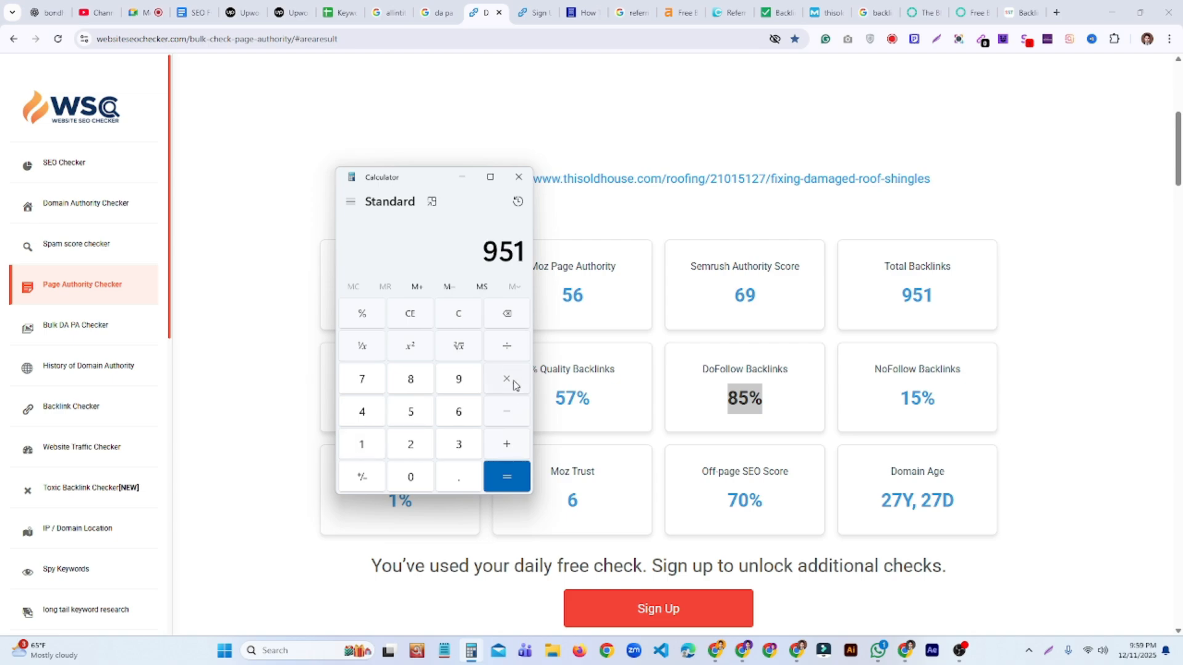
{"action": "left_click", "coordinate": [512, 380]}
{"action": "left_click", "coordinate": [410, 379]}
{"action": "left_click", "coordinate": [410, 410]}
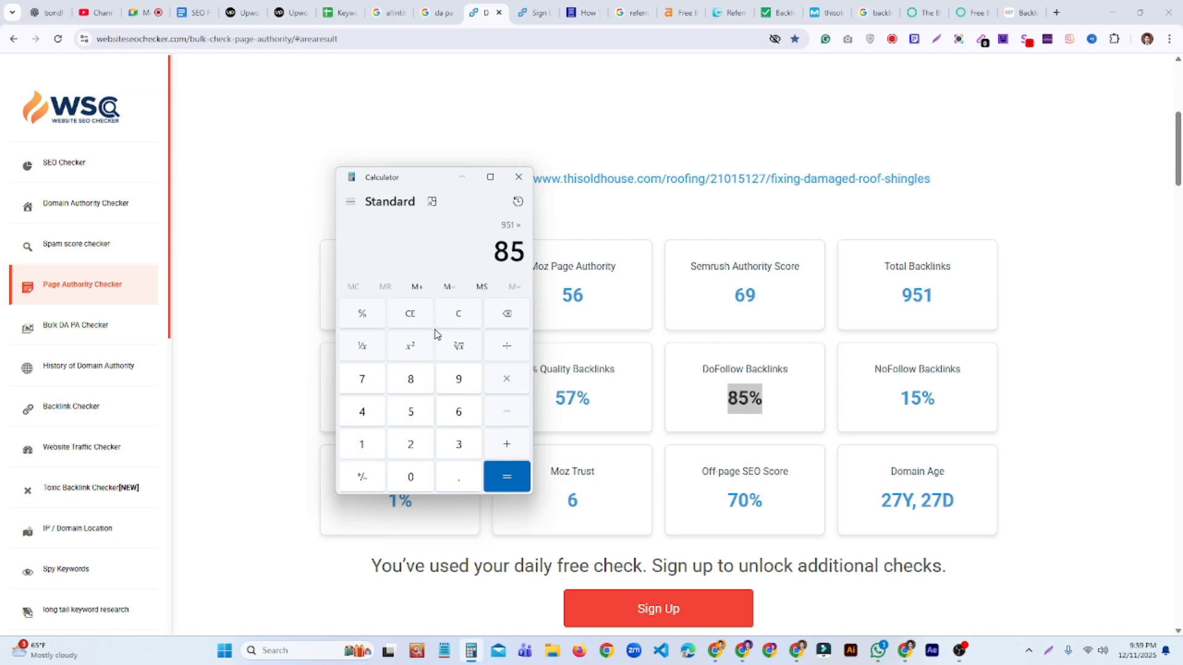
{"action": "left_click", "coordinate": [370, 321]}
{"action": "left_click", "coordinate": [507, 476]}
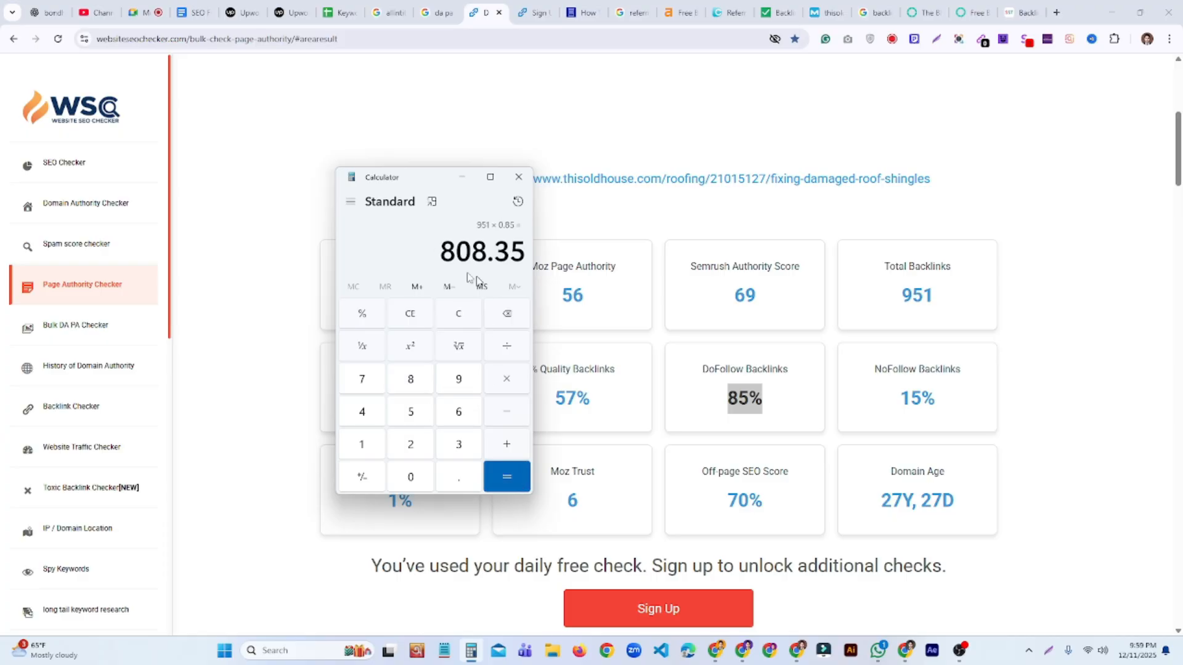
{"action": "left_click_drag", "start_coordinate": [486, 246], "coordinate": [442, 247]}
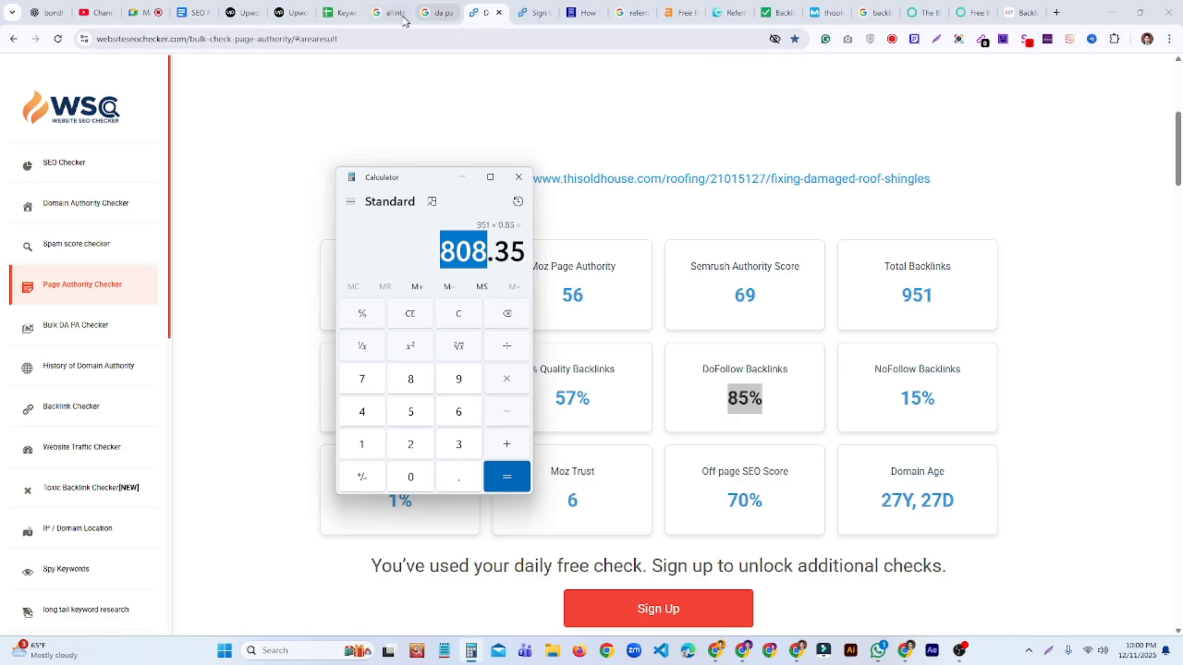
{"action": "left_click", "coordinate": [346, 13]}
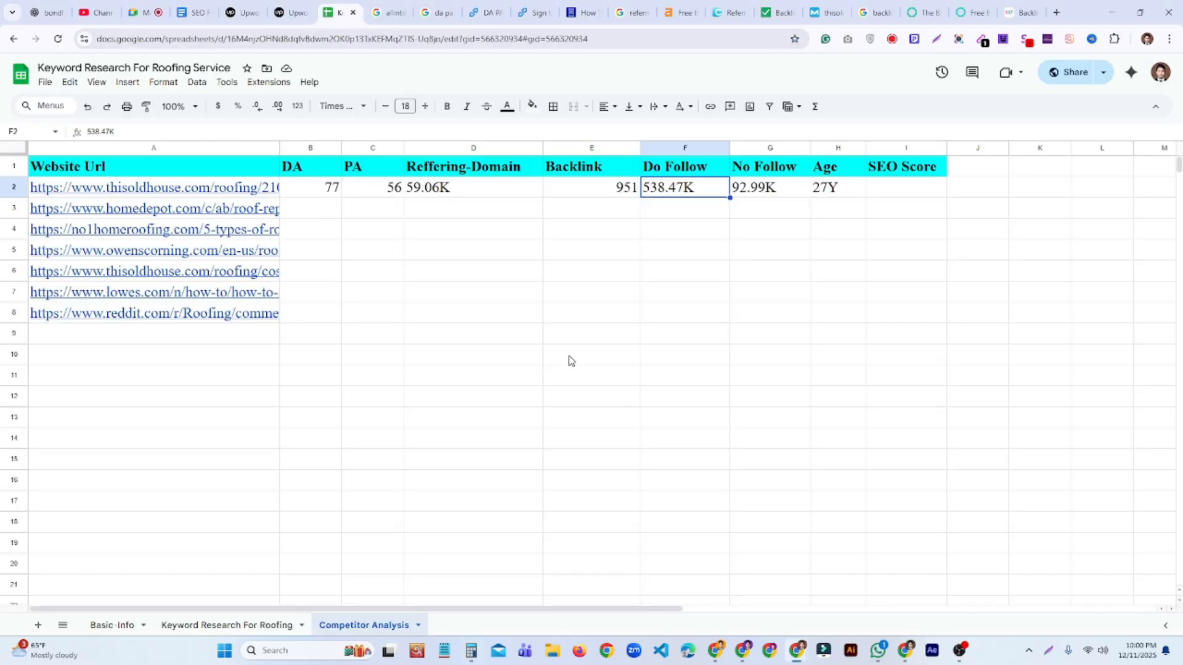
Replace the first competitor's Do Follow value with 808.
{"action": "double_click", "coordinate": [685, 187]}
{"action": "type", "text": "808"}
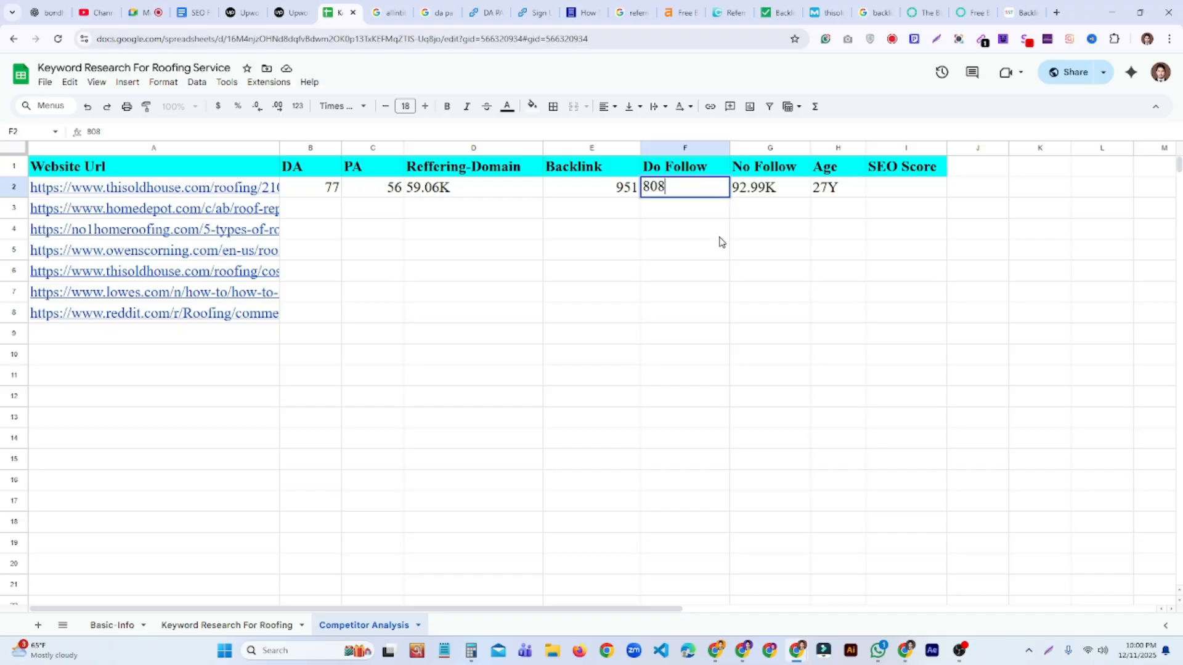
{"action": "left_click", "coordinate": [719, 238]}
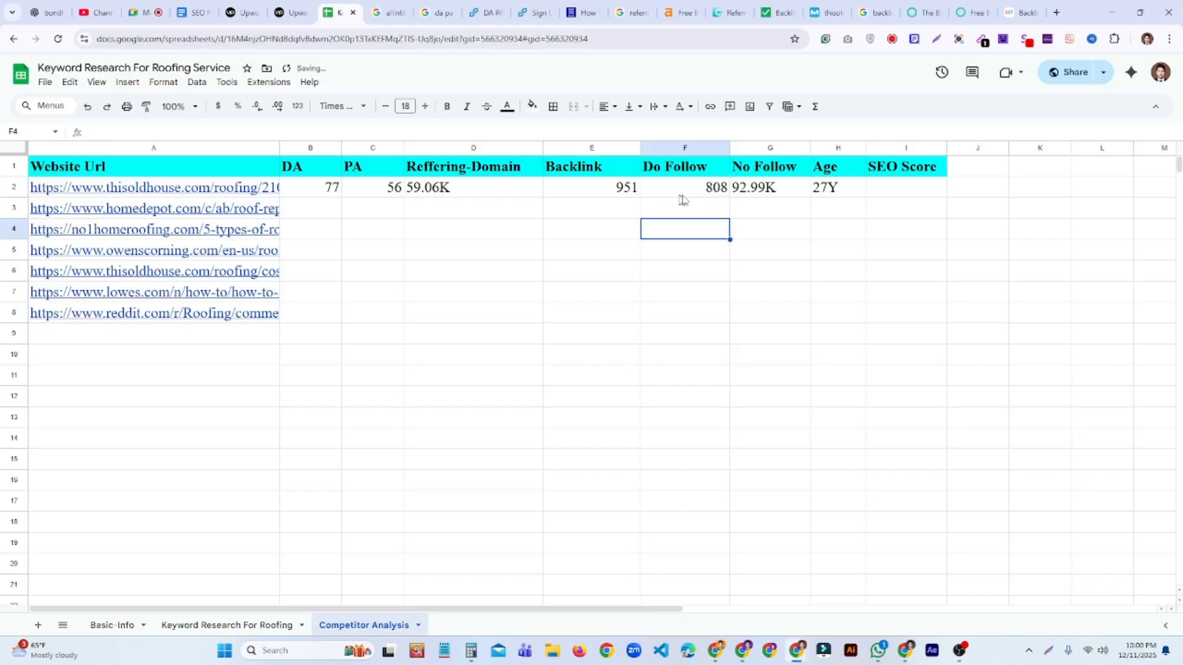
Subtract the 808 do-follow links from the 951 total backlinks in Calculator.
{"action": "left_click", "coordinate": [471, 650]}
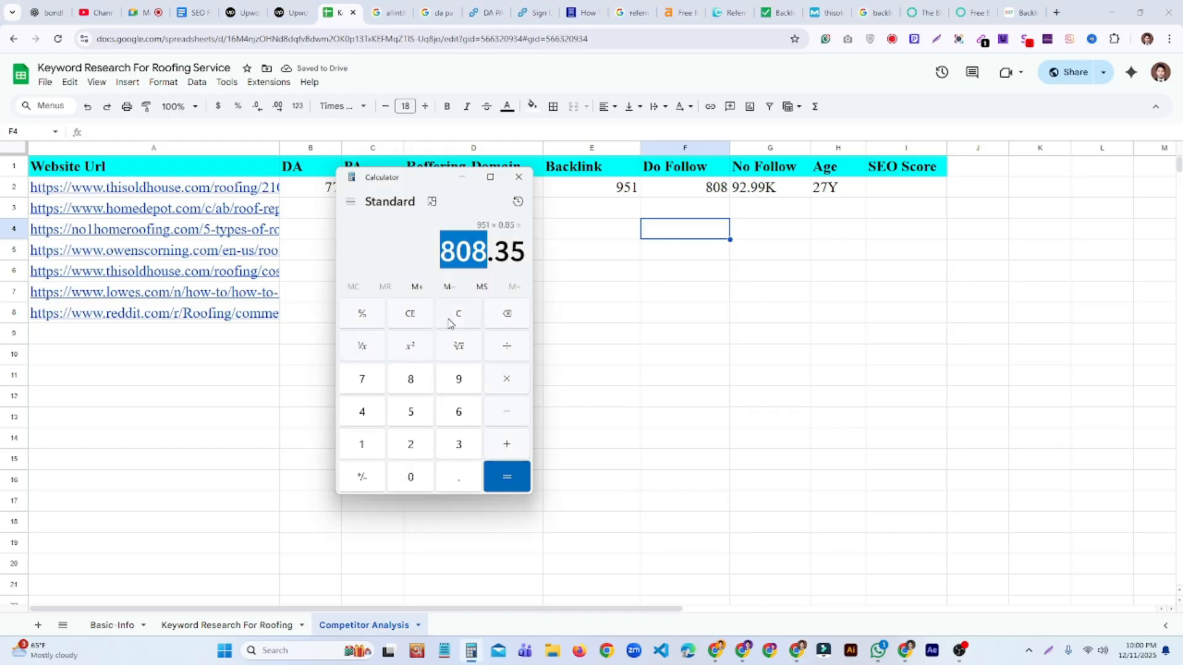
{"action": "left_click", "coordinate": [454, 319]}
{"action": "left_click", "coordinate": [460, 379]}
{"action": "left_click", "coordinate": [409, 411]}
{"action": "left_click", "coordinate": [363, 444]}
{"action": "left_click", "coordinate": [507, 416]}
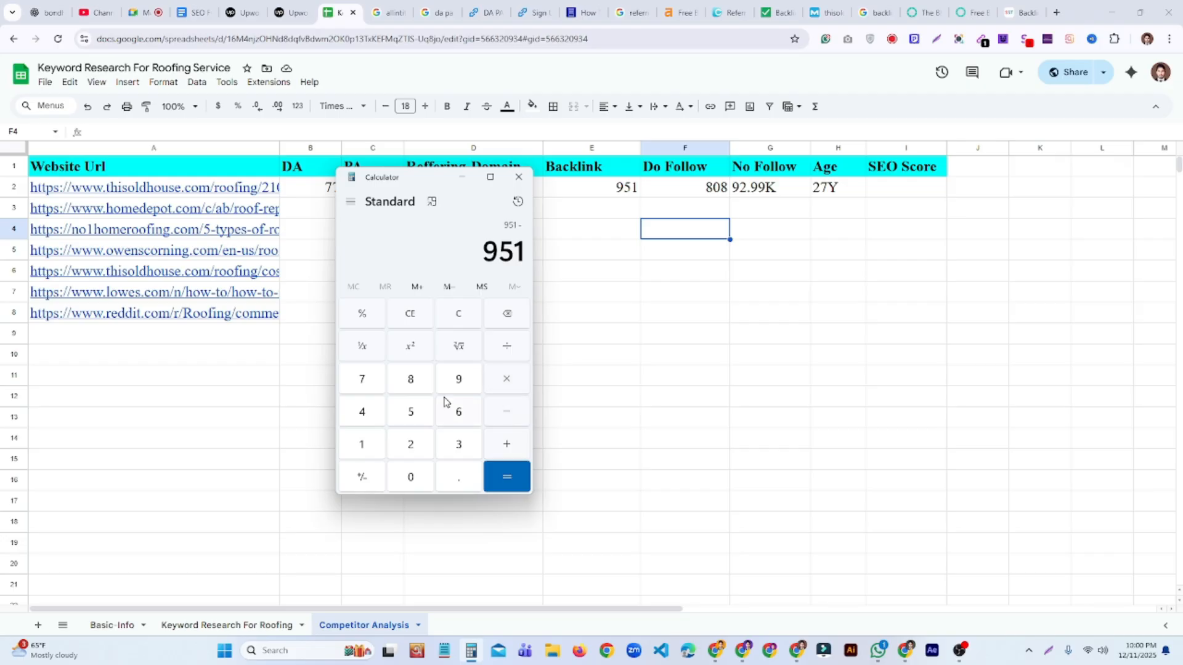
{"action": "left_click", "coordinate": [421, 377]}
{"action": "left_click", "coordinate": [411, 479]}
{"action": "left_click", "coordinate": [420, 380]}
{"action": "left_click", "coordinate": [502, 483]}
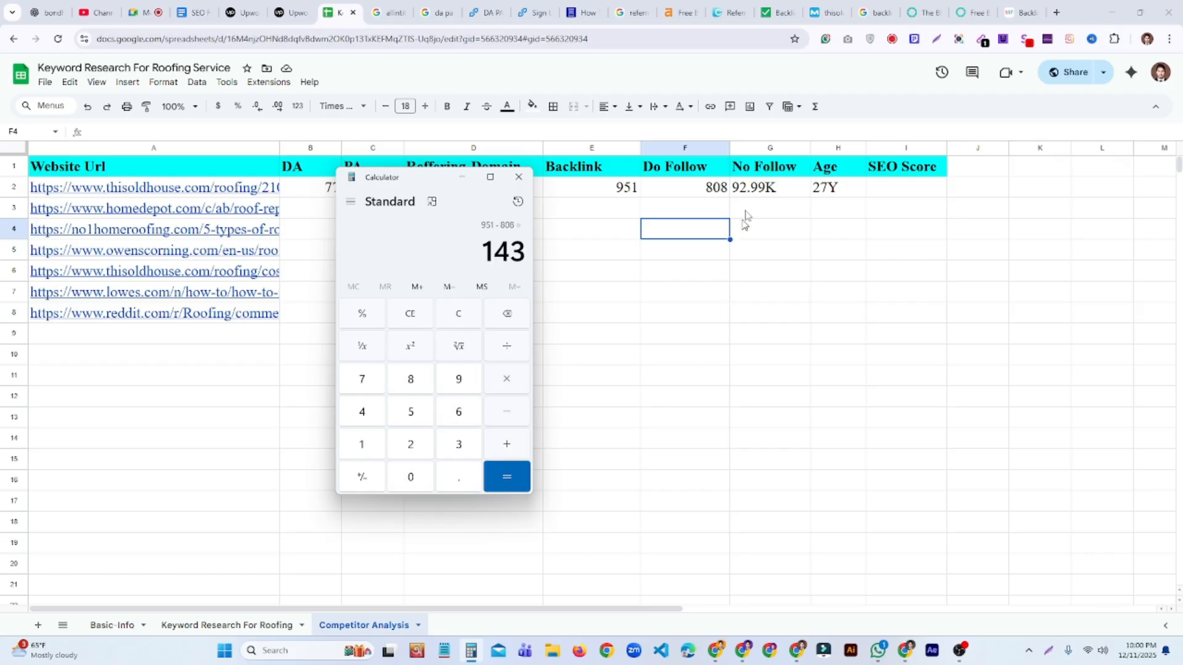
Return to the Competitor Analysis sheet and replace the first competitor's No Follow value with 143.
{"action": "left_click", "coordinate": [754, 191]}
{"action": "double_click", "coordinate": [753, 188]}
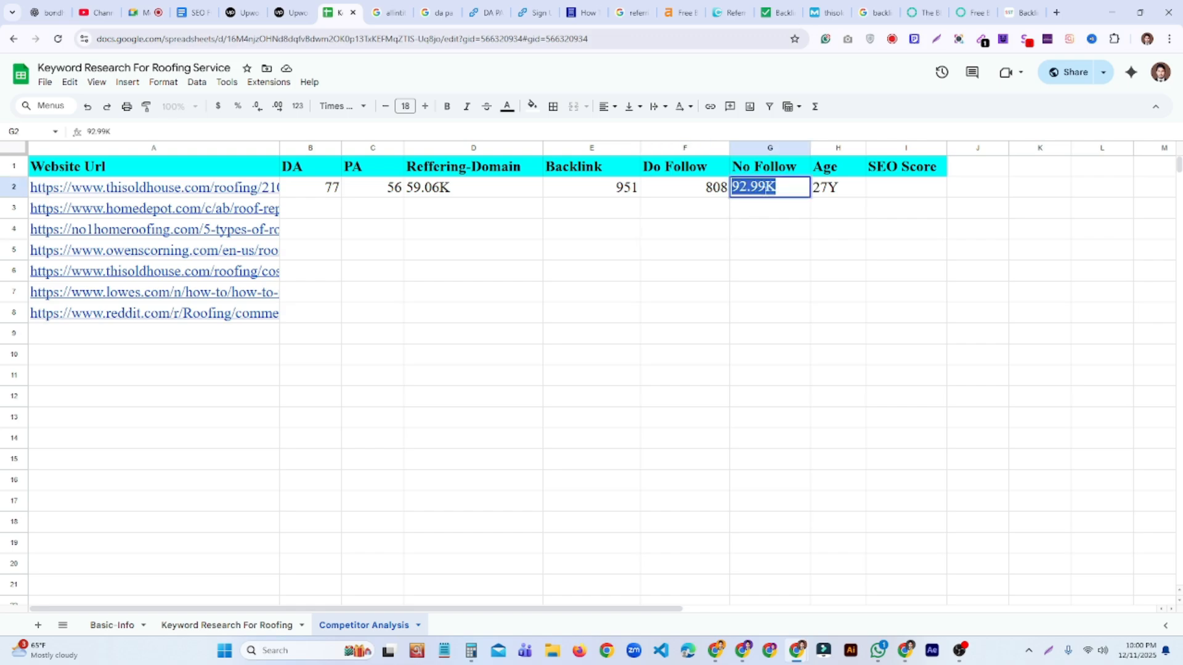
{"action": "key", "text": "BackSpace"}
{"action": "left_click", "coordinate": [774, 252]}
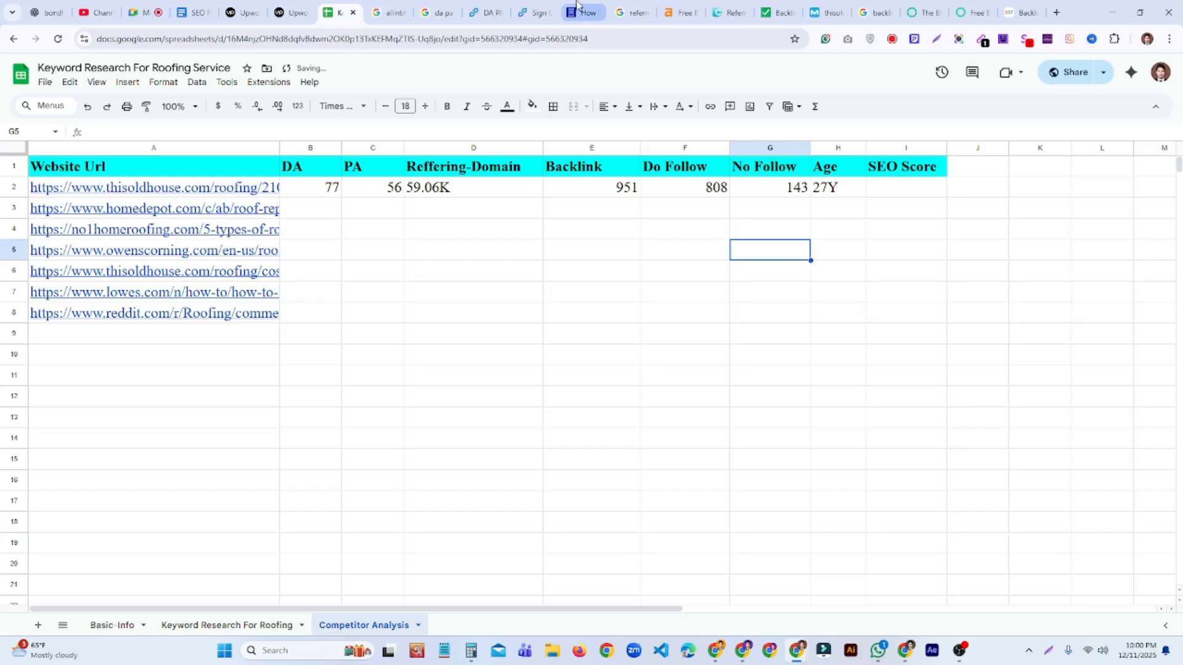
Review the Website SEO Checker results and the "da pa checker" search page, and compare them with the first competitor's row in the sheet.
{"action": "left_click", "coordinate": [484, 12]}
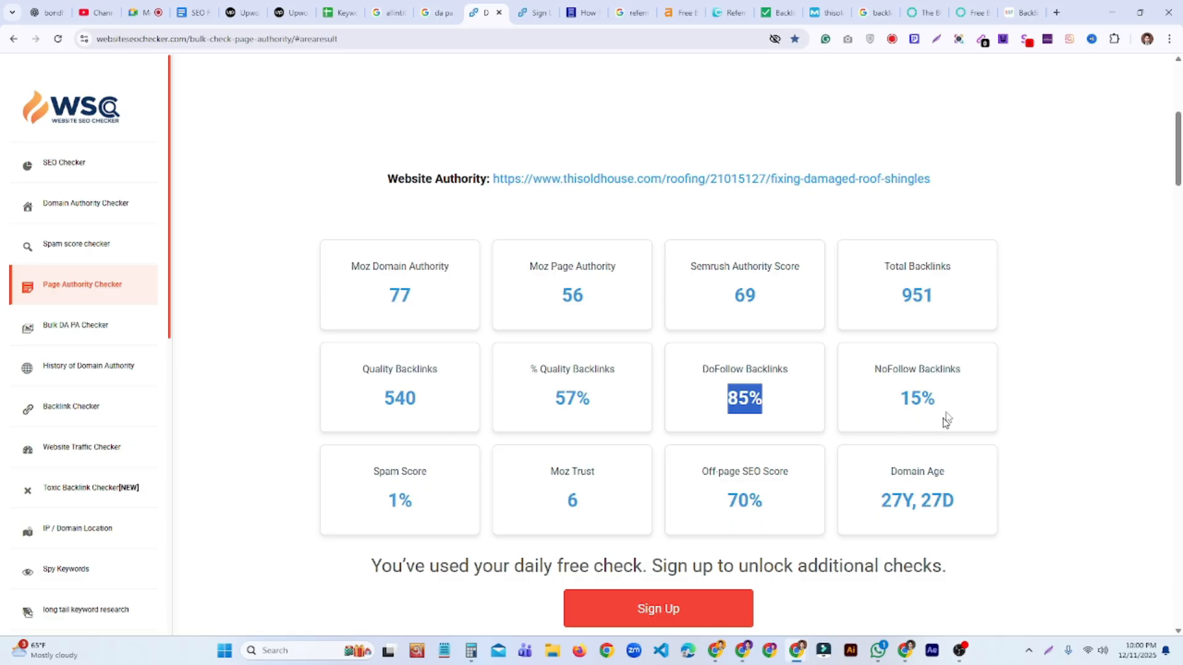
{"action": "left_click", "coordinate": [537, 18]}
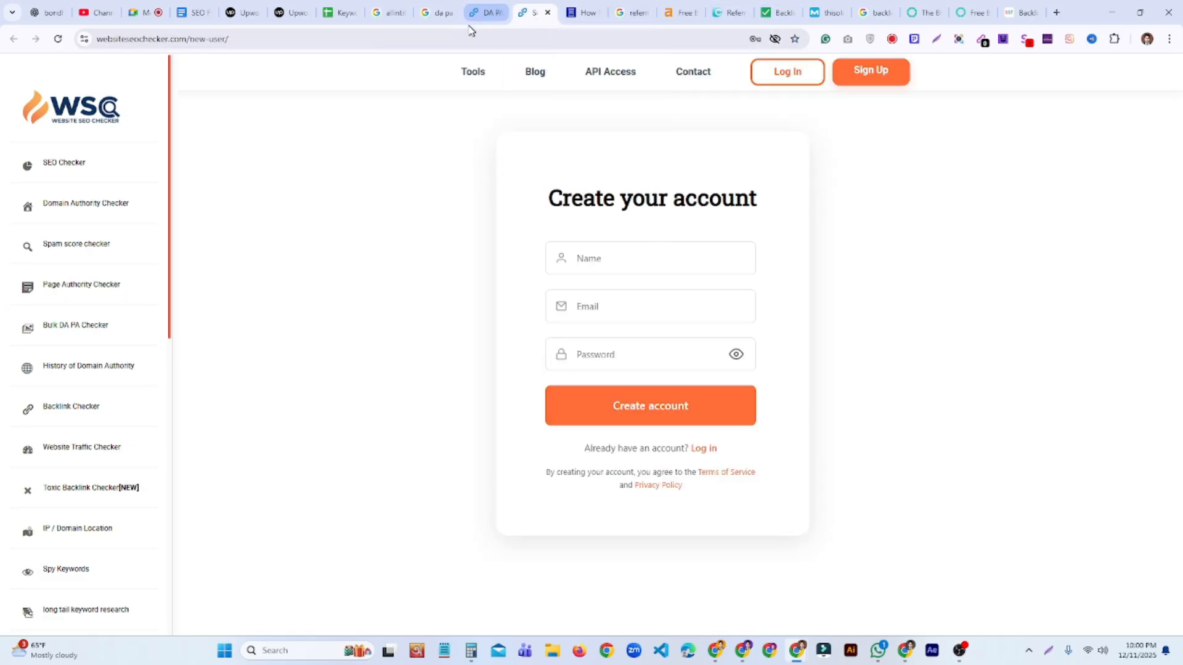
{"action": "left_click", "coordinate": [439, 12]}
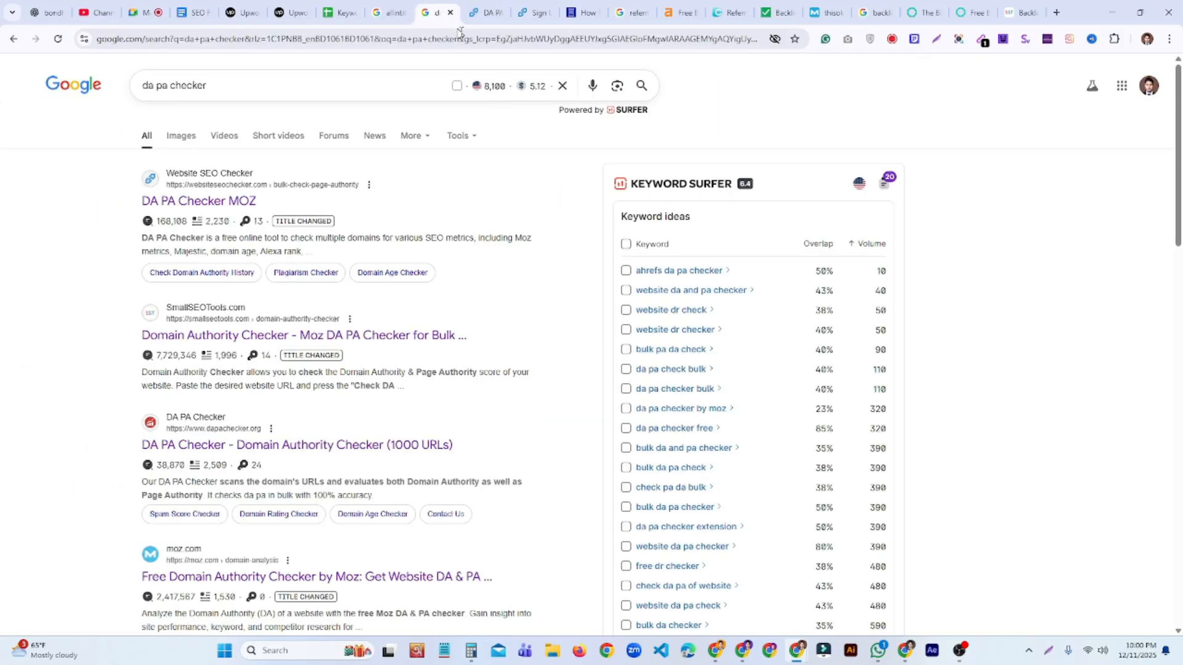
{"action": "left_click", "coordinate": [338, 13]}
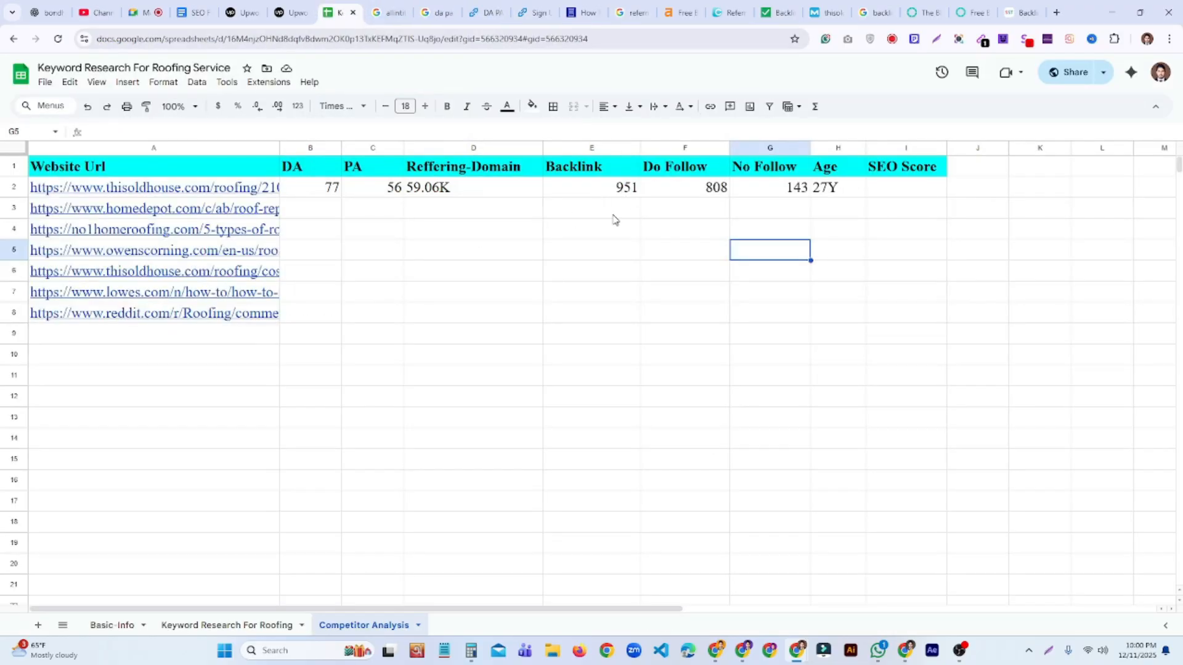
{"action": "left_click_drag", "start_coordinate": [360, 191], "coordinate": [591, 190]}
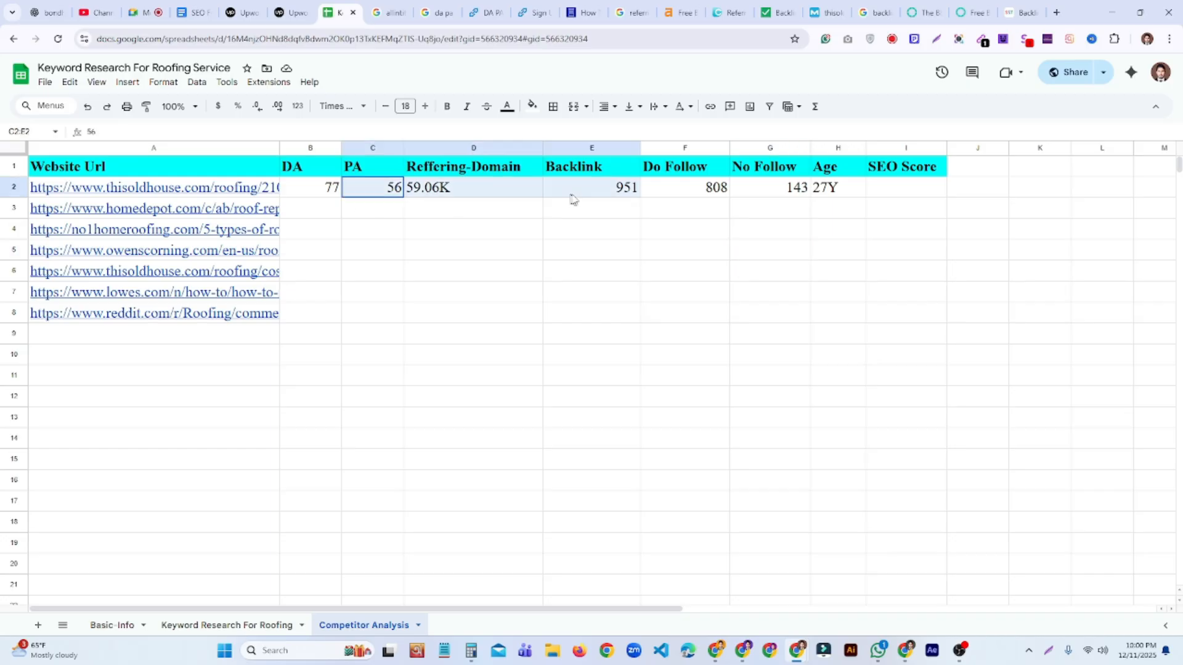
{"action": "left_click", "coordinate": [784, 250]}
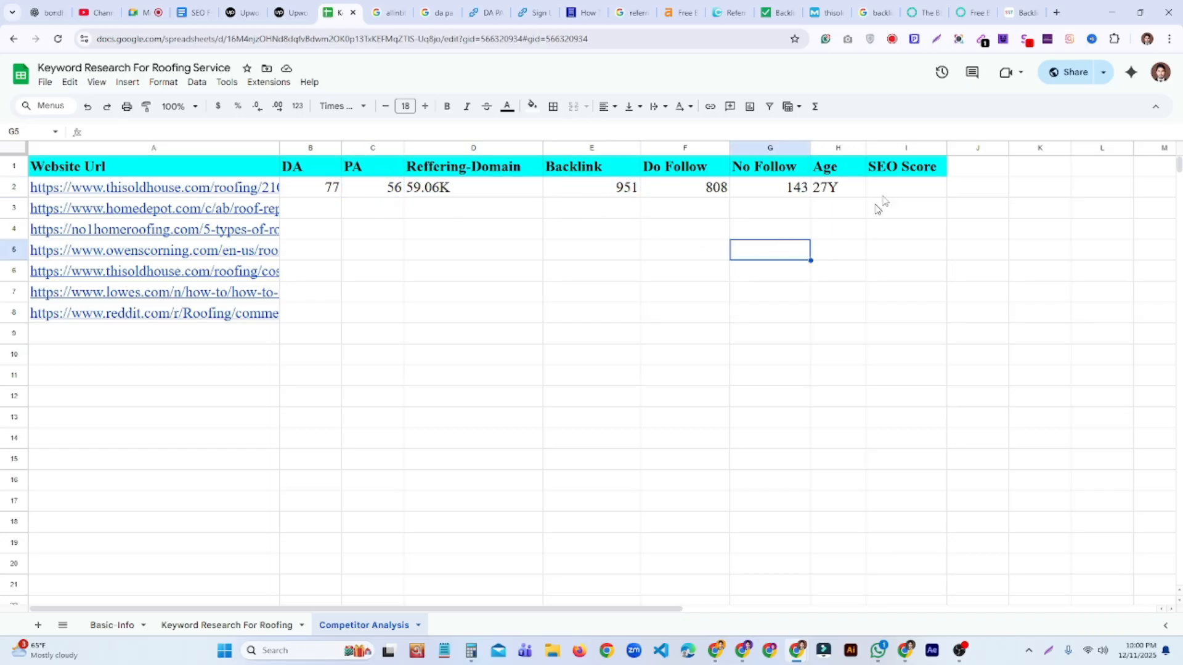
Search Google for "seo checker" in a new tab and open Seobility's free SEO Checker.
{"action": "left_click", "coordinate": [900, 197]}
{"action": "left_click", "coordinate": [905, 270]}
{"action": "key", "text": "ctrl+t"}
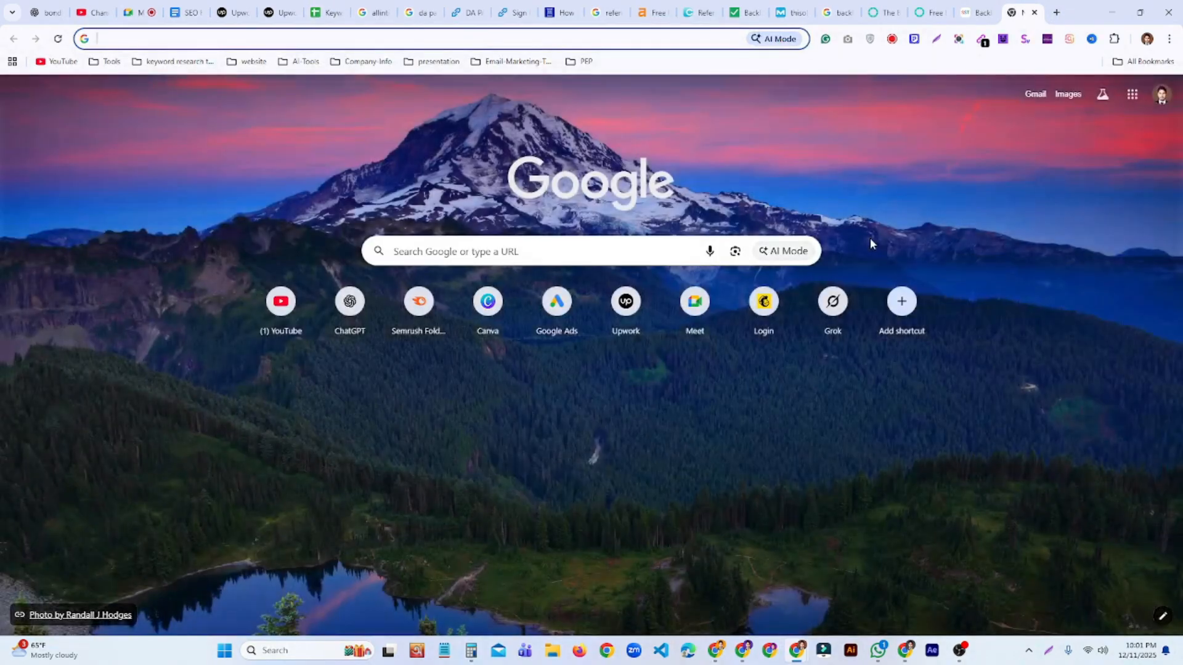
{"action": "type", "text": "seo"}
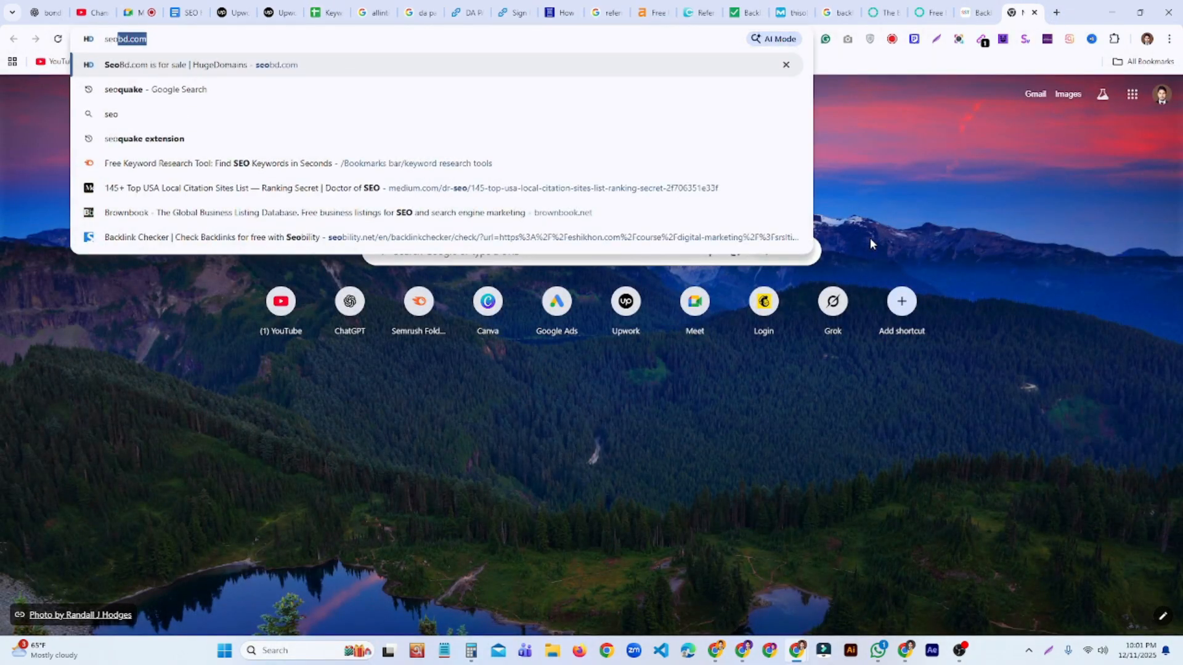
{"action": "key", "text": "BackSpace"}
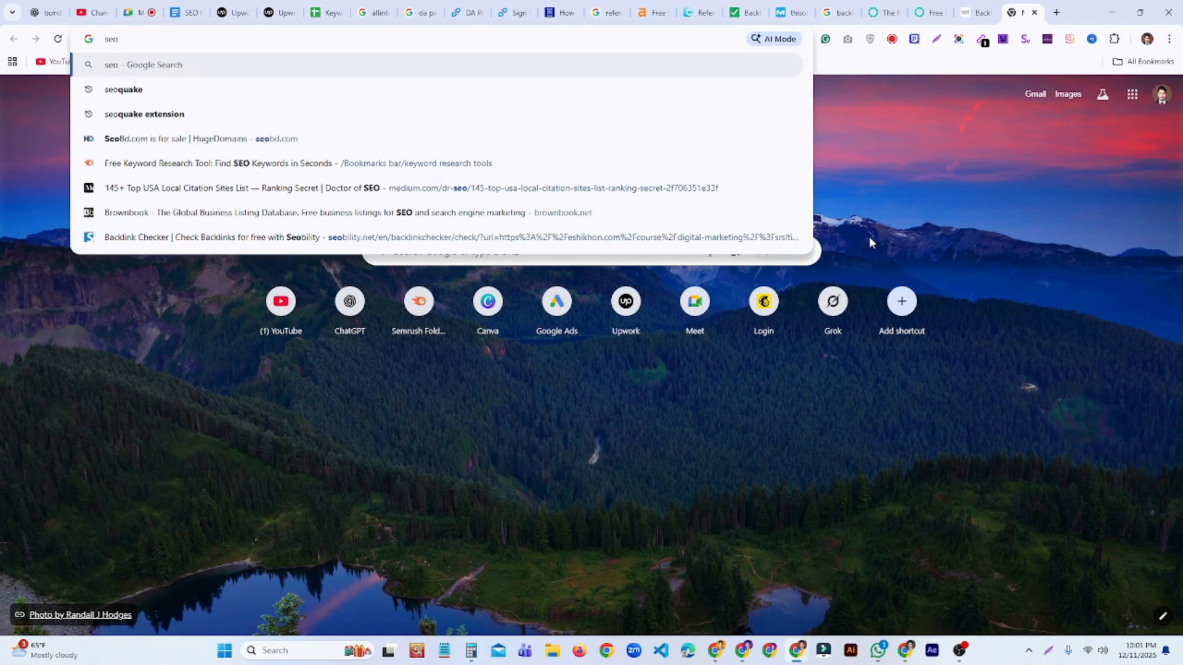
{"action": "type", "text": "checker"}
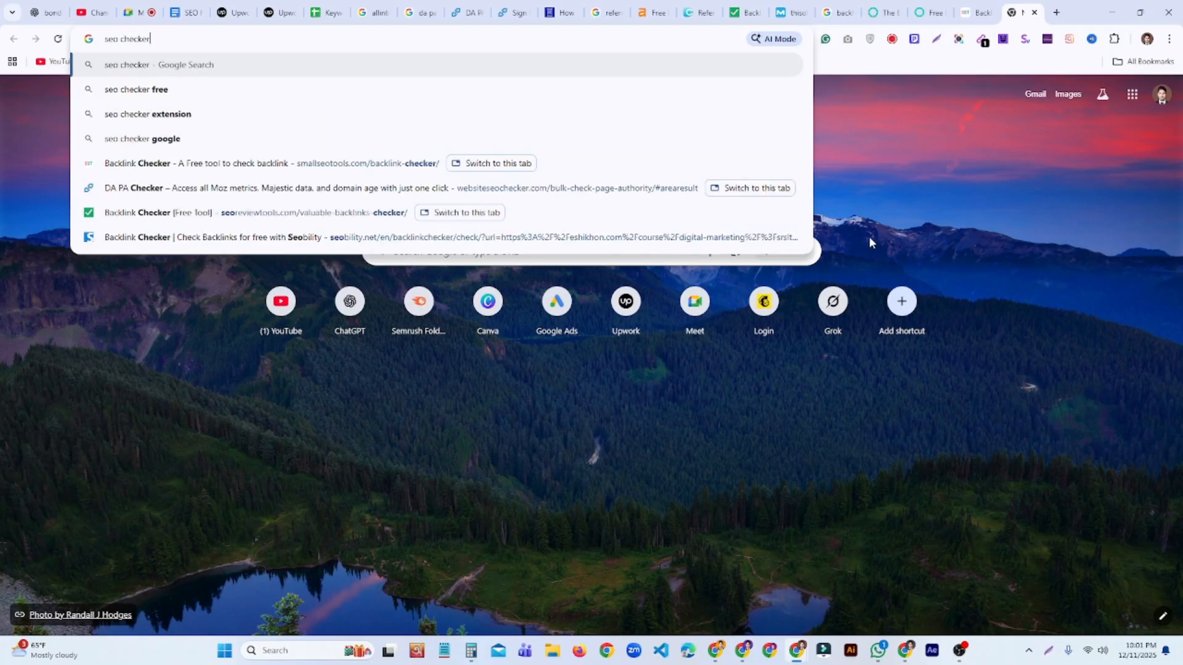
{"action": "key", "text": "Return"}
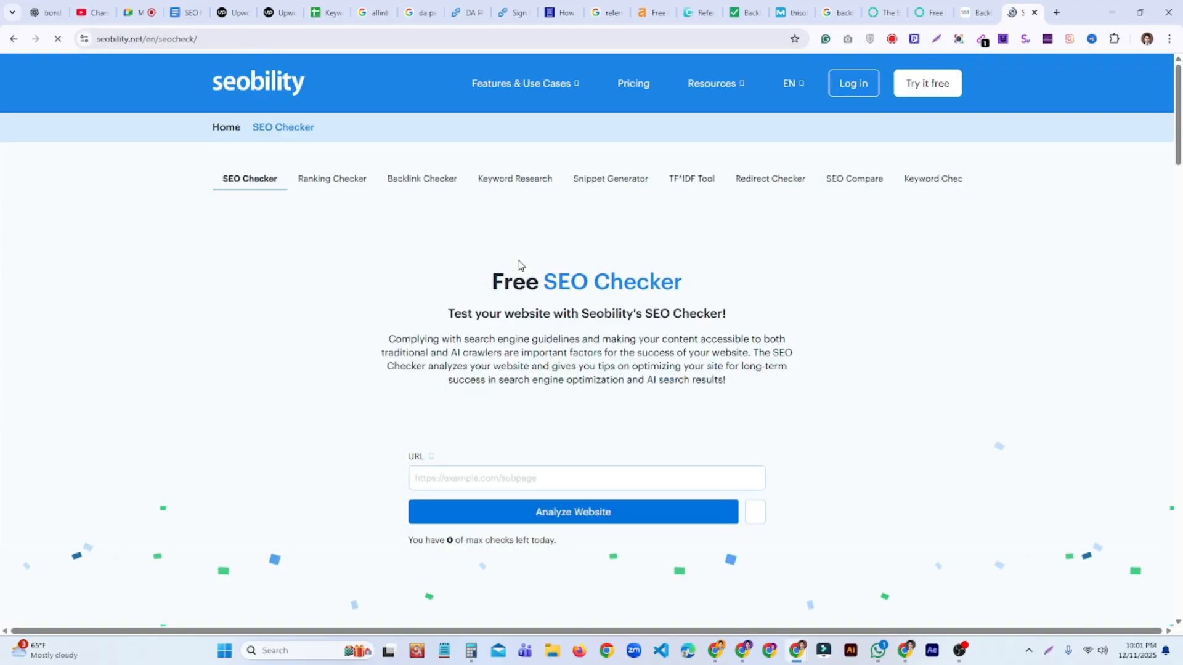
{"action": "scroll", "coordinate": [493, 406], "scroll_direction": "down", "scroll_amount": 2}
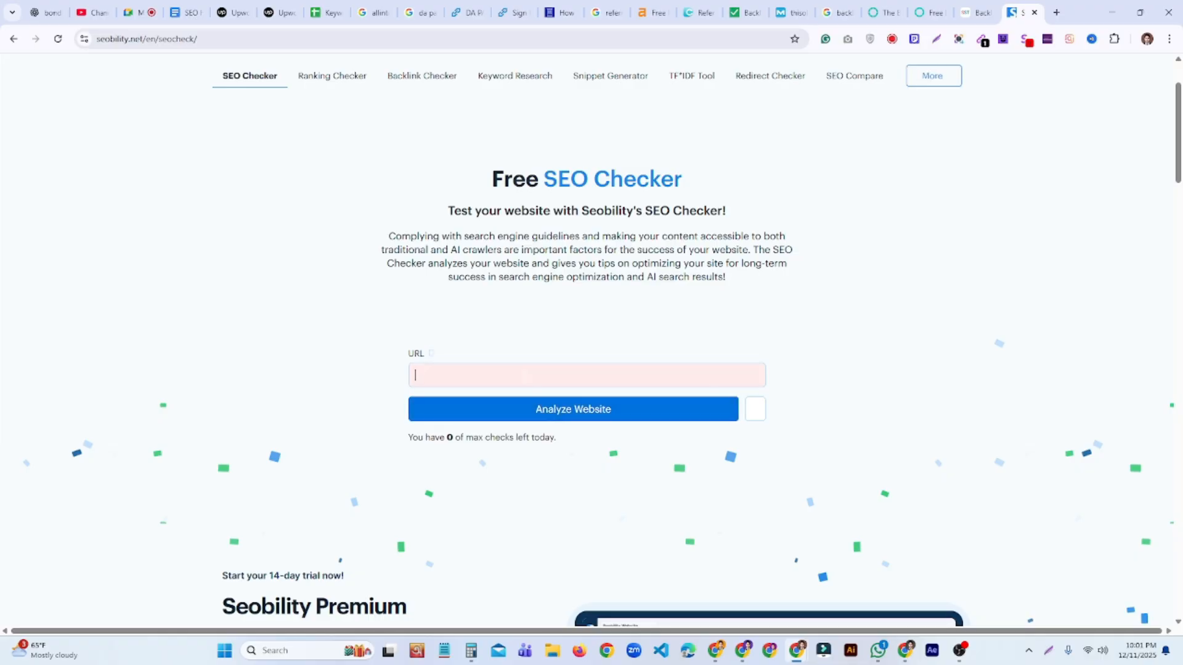
{"action": "left_click", "coordinate": [524, 376]}
{"action": "type", "text": "808"}
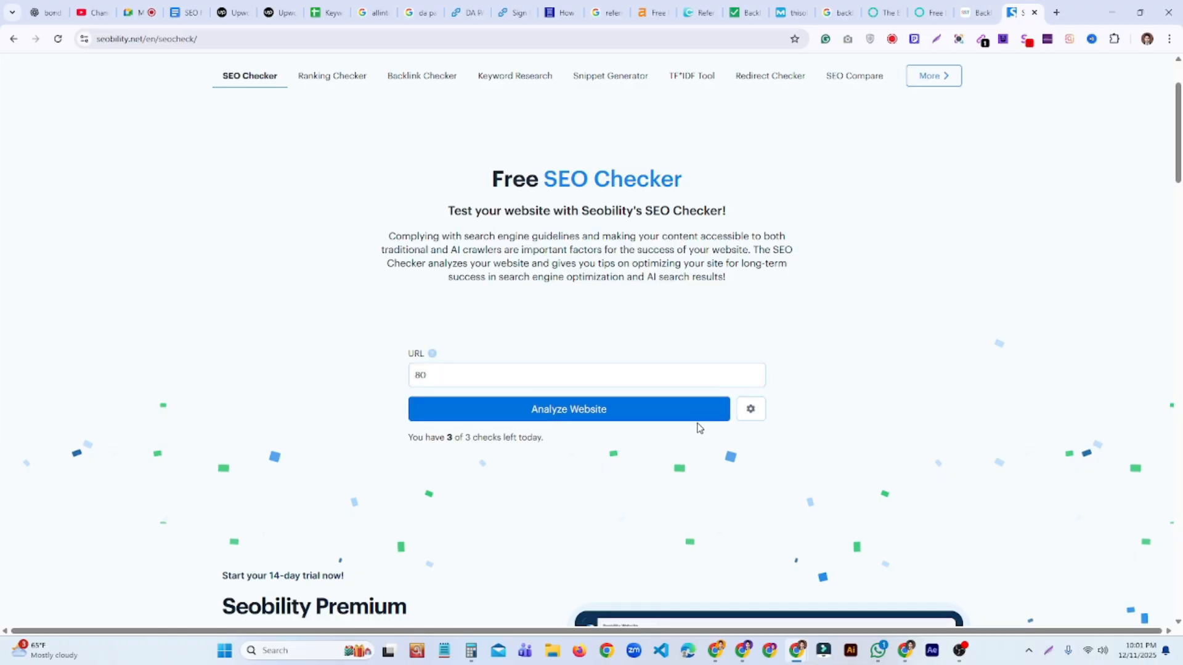
{"action": "key", "text": "BackSpace"}
{"action": "key", "text": "BackSpace"}
{"action": "key", "text": "super+v"}
{"action": "scroll", "coordinate": [533, 538], "scroll_direction": "down", "scroll_amount": 5}
{"action": "left_click", "coordinate": [523, 487]}
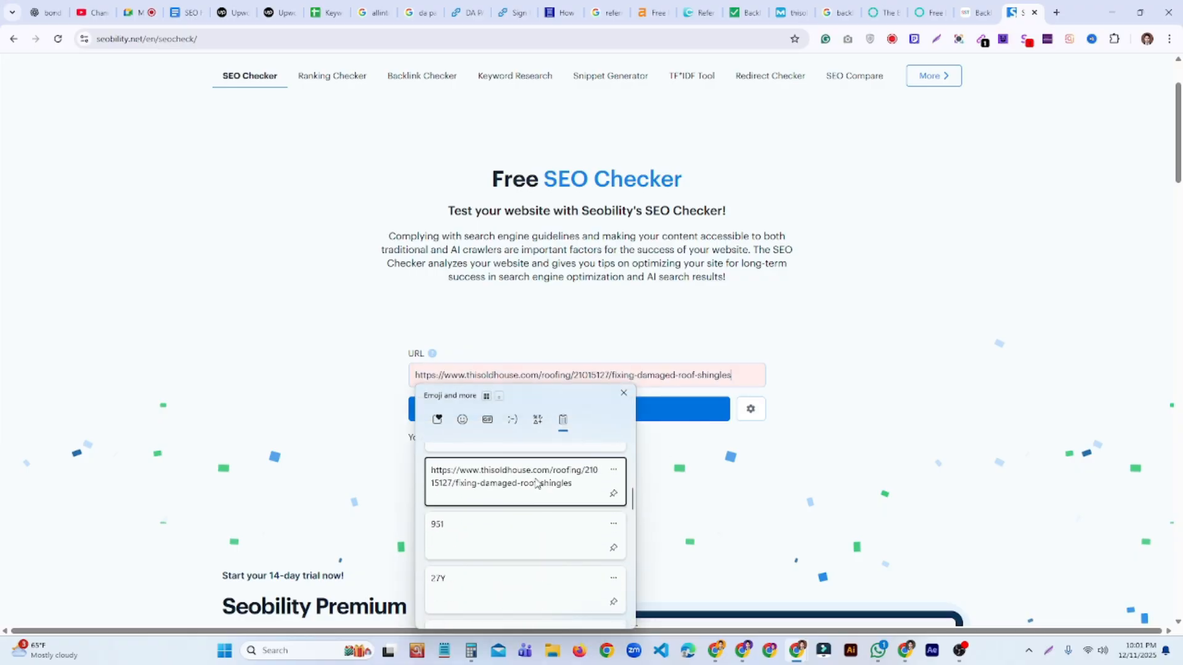
{"action": "left_click", "coordinate": [597, 414]}
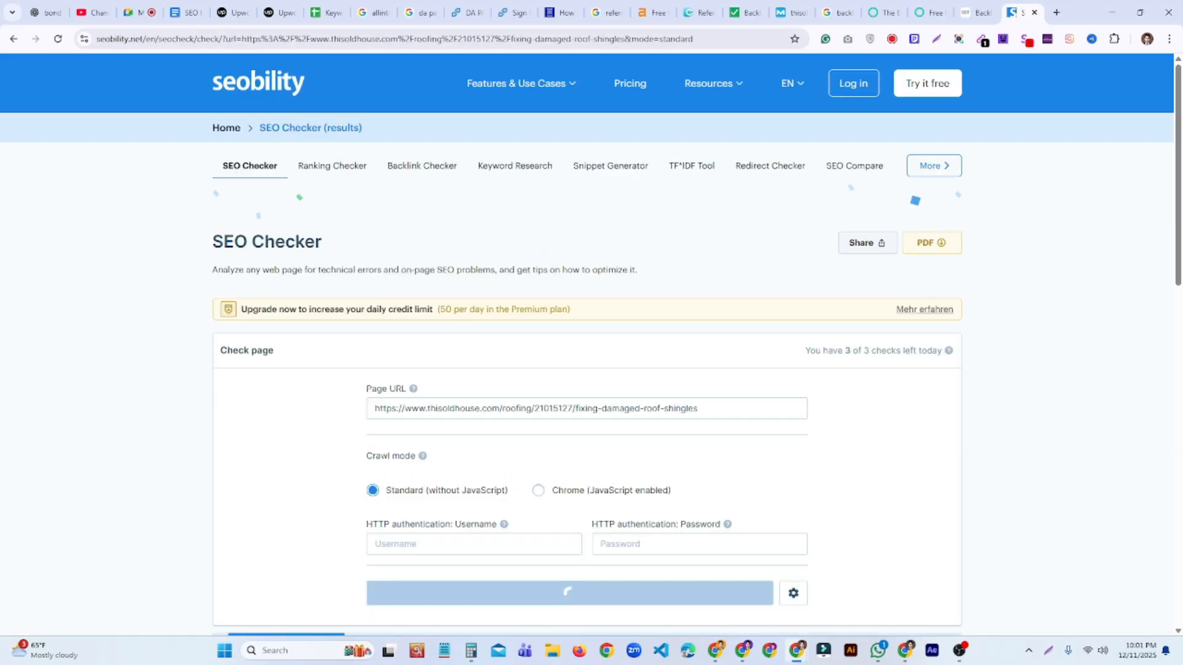
Examine the Seobility report's on-page score, to-do list, metadata and page quality checks.
{"action": "scroll", "coordinate": [787, 412], "scroll_direction": "down", "scroll_amount": 5}
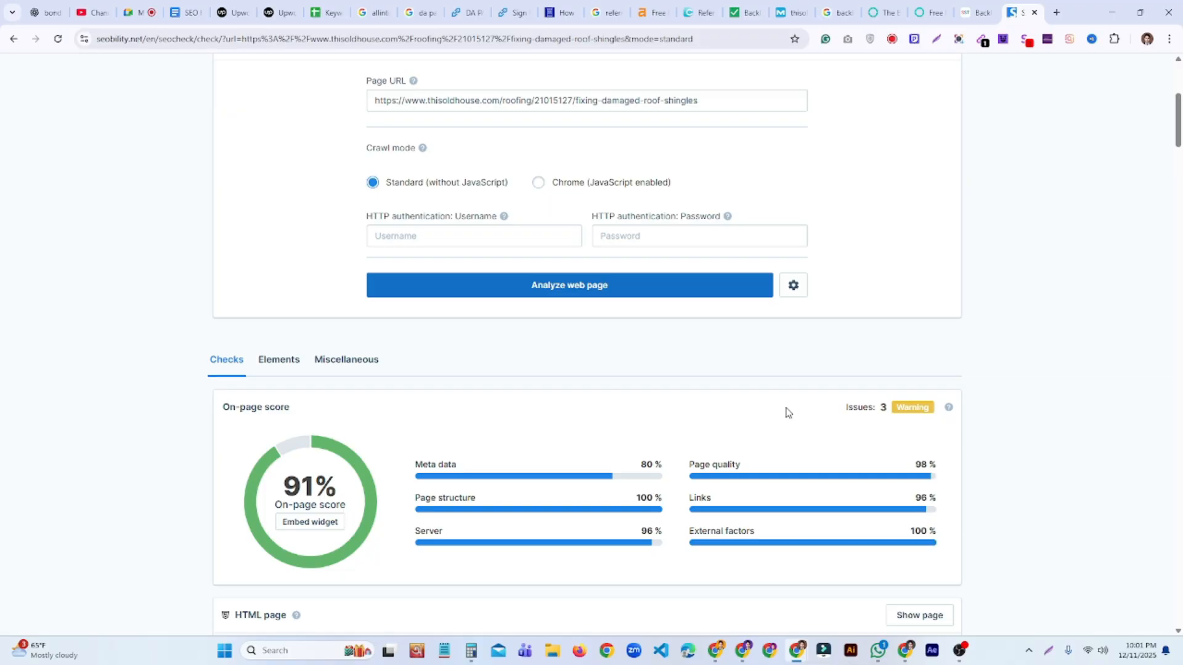
{"action": "scroll", "coordinate": [340, 463], "scroll_direction": "down", "scroll_amount": 2}
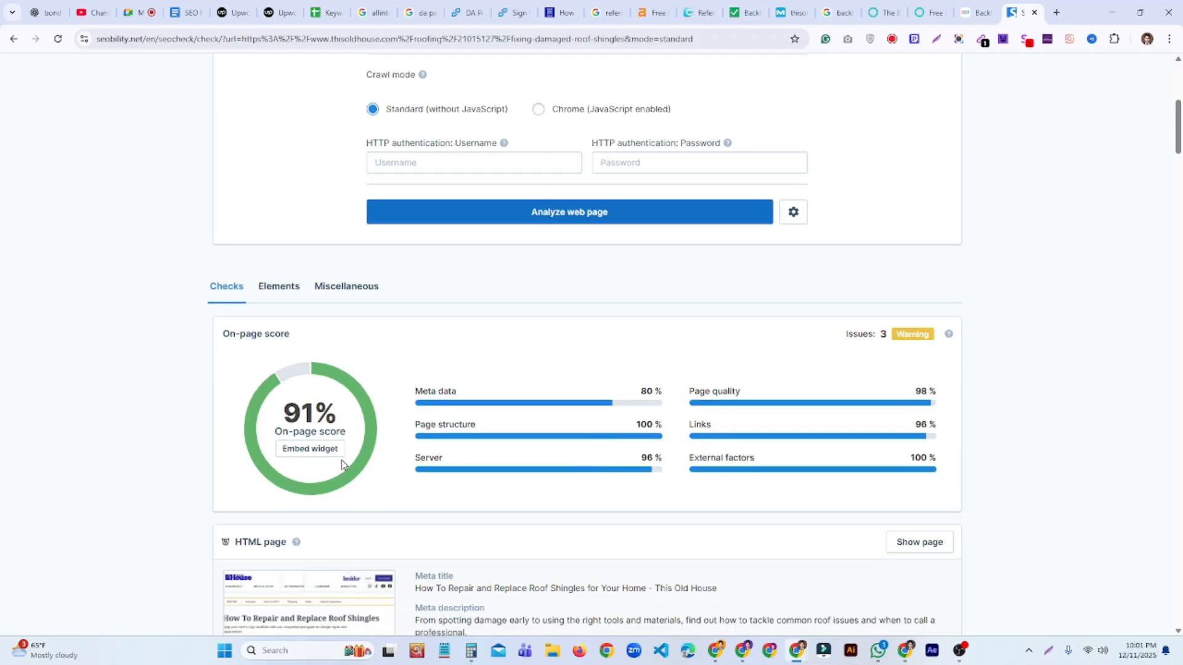
{"action": "scroll", "coordinate": [344, 441], "scroll_direction": "down", "scroll_amount": 4}
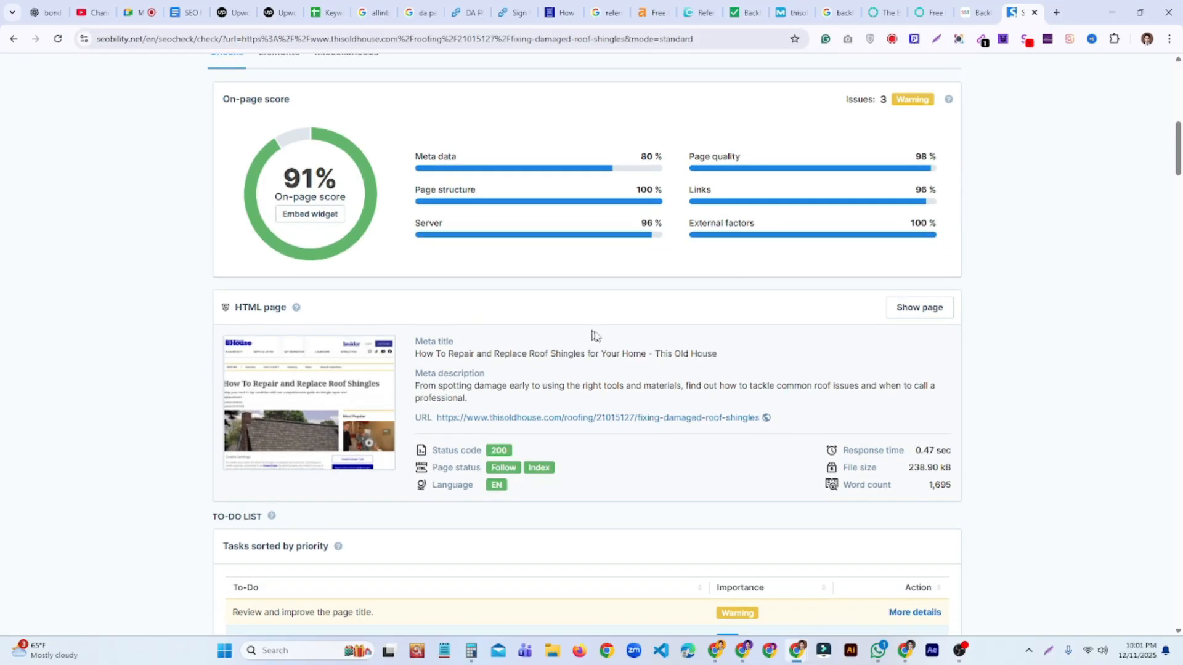
{"action": "scroll", "coordinate": [595, 343], "scroll_direction": "down", "scroll_amount": 6}
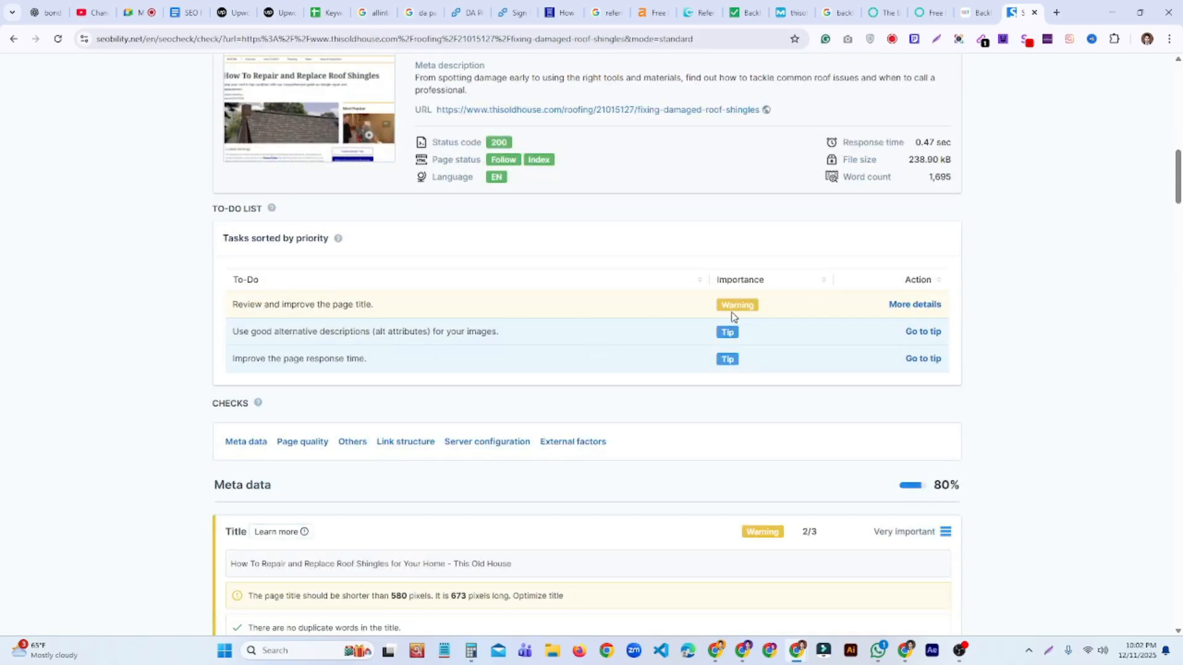
{"action": "scroll", "coordinate": [733, 316], "scroll_direction": "down", "scroll_amount": 8}
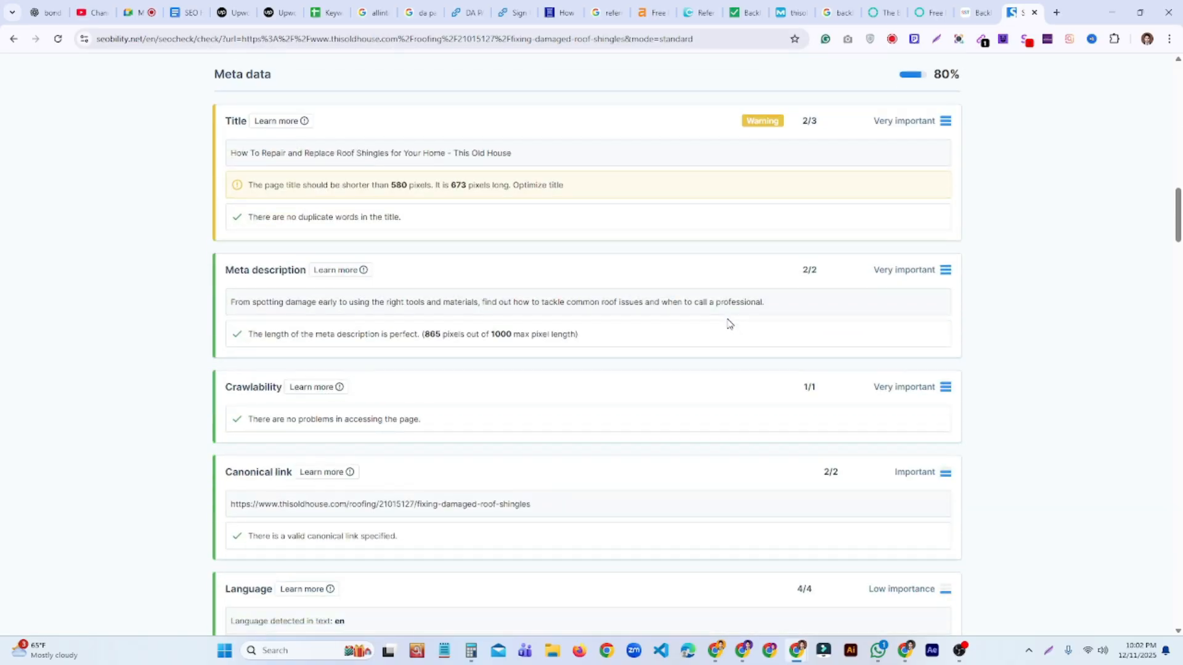
{"action": "scroll", "coordinate": [729, 322], "scroll_direction": "down", "scroll_amount": 4}
{"action": "scroll", "coordinate": [729, 323], "scroll_direction": "down", "scroll_amount": 12}
{"action": "scroll", "coordinate": [729, 325], "scroll_direction": "down", "scroll_amount": 6}
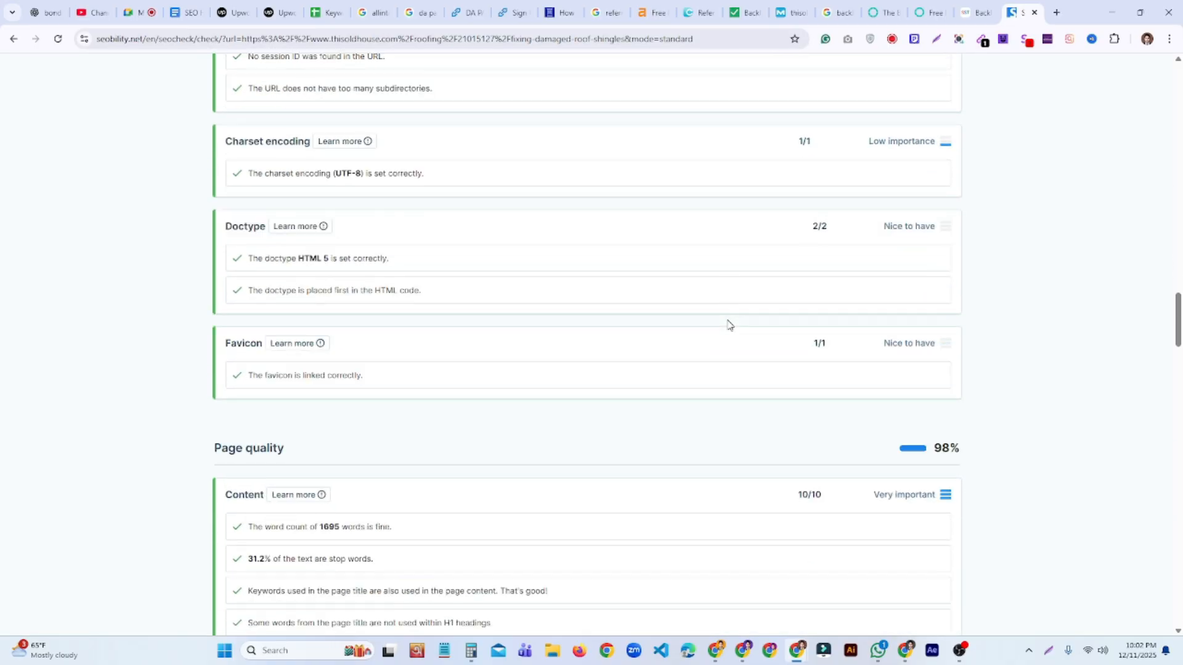
{"action": "scroll", "coordinate": [727, 327], "scroll_direction": "down", "scroll_amount": 8}
{"action": "scroll", "coordinate": [766, 351], "scroll_direction": "down", "scroll_amount": 5}
{"action": "scroll", "coordinate": [765, 355], "scroll_direction": "down", "scroll_amount": 9}
{"action": "scroll", "coordinate": [764, 360], "scroll_direction": "down", "scroll_amount": 5}
{"action": "scroll", "coordinate": [764, 363], "scroll_direction": "down", "scroll_amount": 4}
{"action": "scroll", "coordinate": [762, 368], "scroll_direction": "up", "scroll_amount": 20}
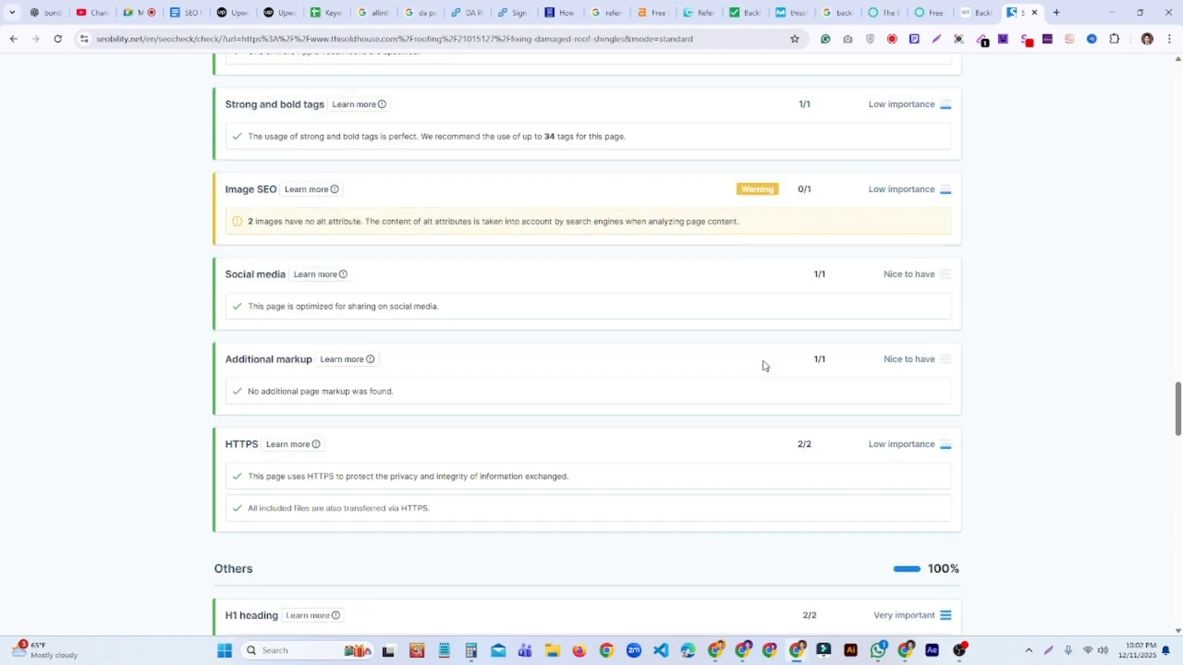
{"action": "scroll", "coordinate": [762, 366], "scroll_direction": "up", "scroll_amount": 20}
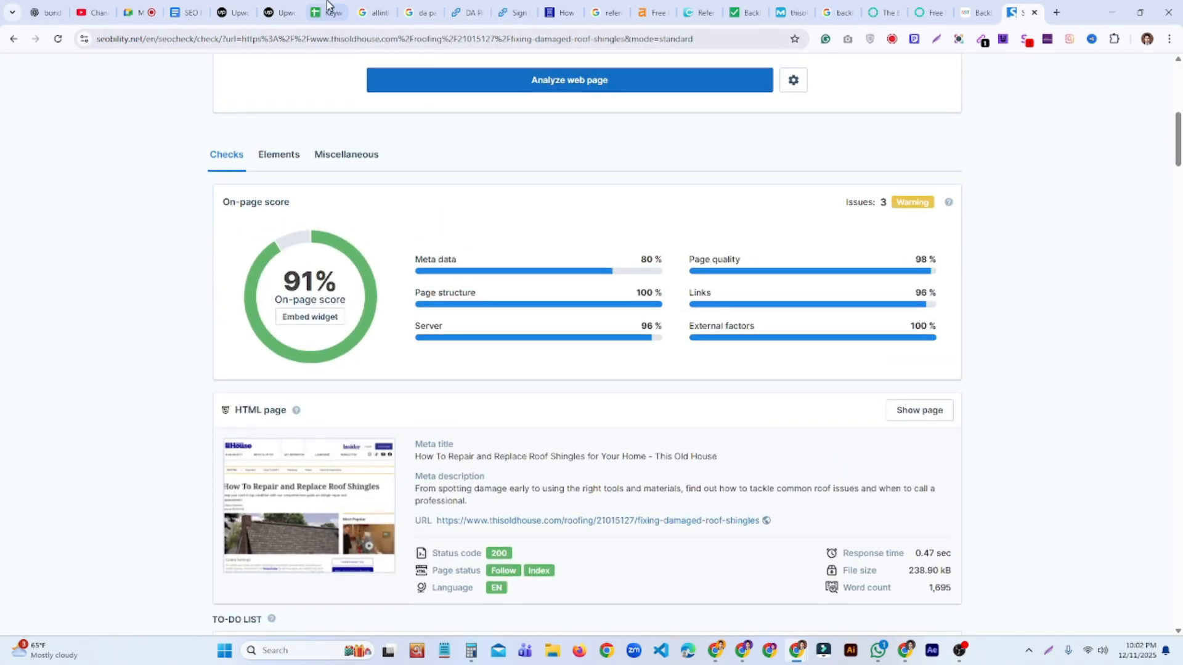
Return to the Competitor Analysis sheet and enter 91 as the first competitor's SEO Score.
{"action": "left_click", "coordinate": [346, 9]}
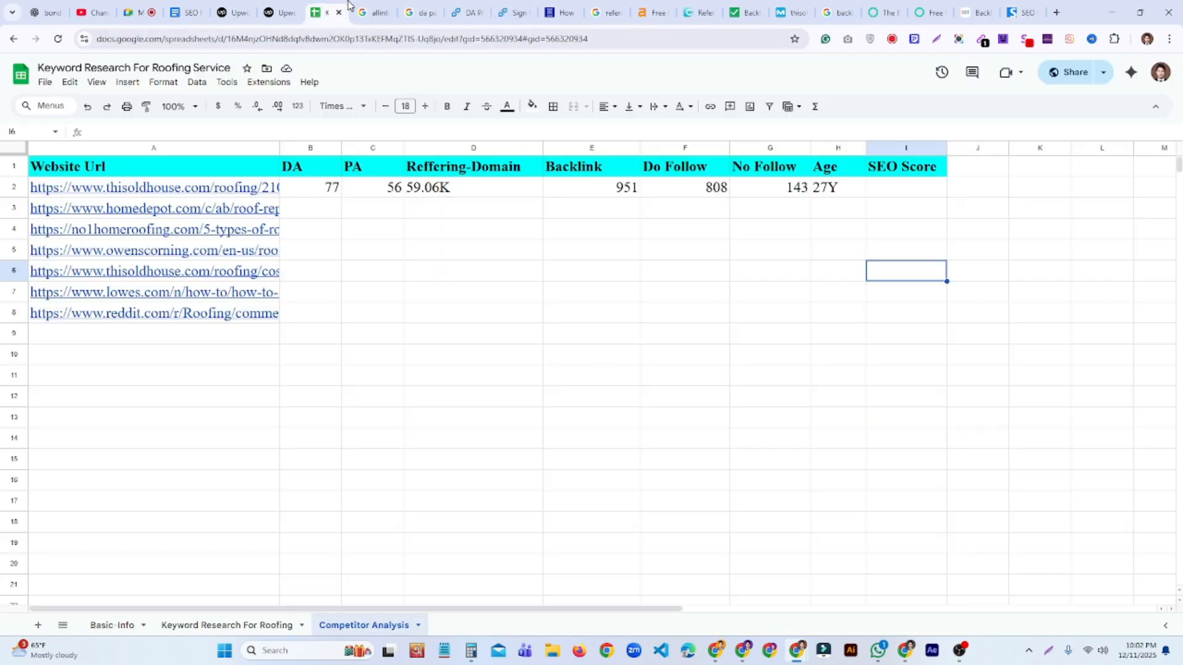
{"action": "double_click", "coordinate": [921, 191]}
{"action": "type", "text": "91"}
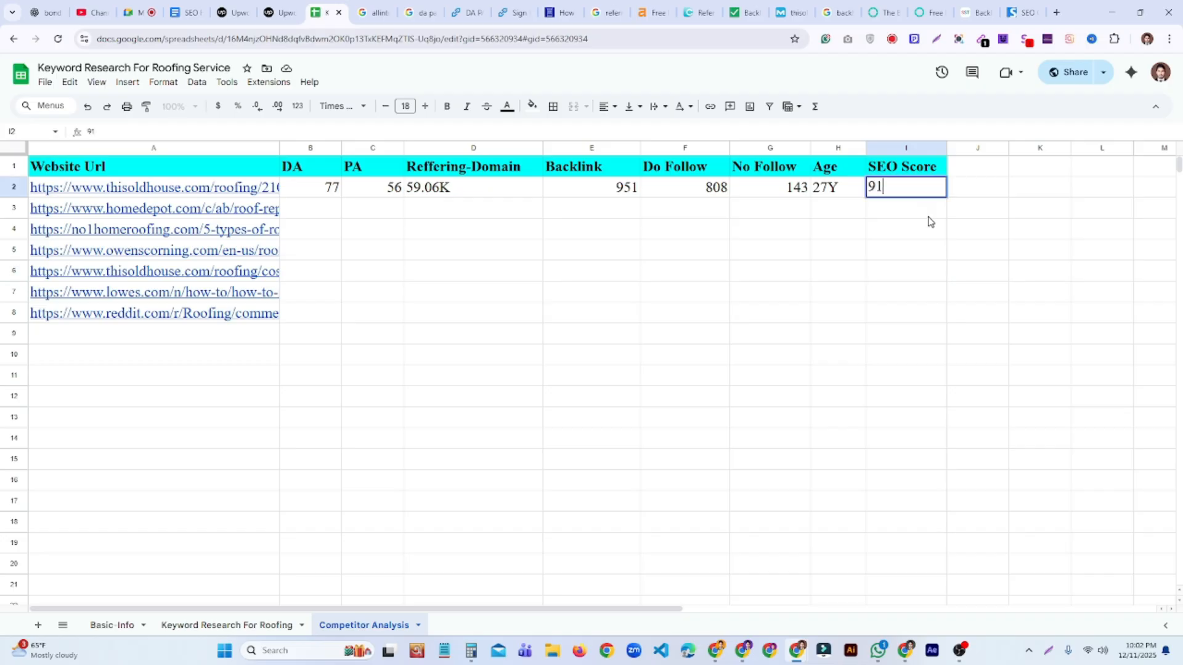
{"action": "left_click", "coordinate": [859, 340]}
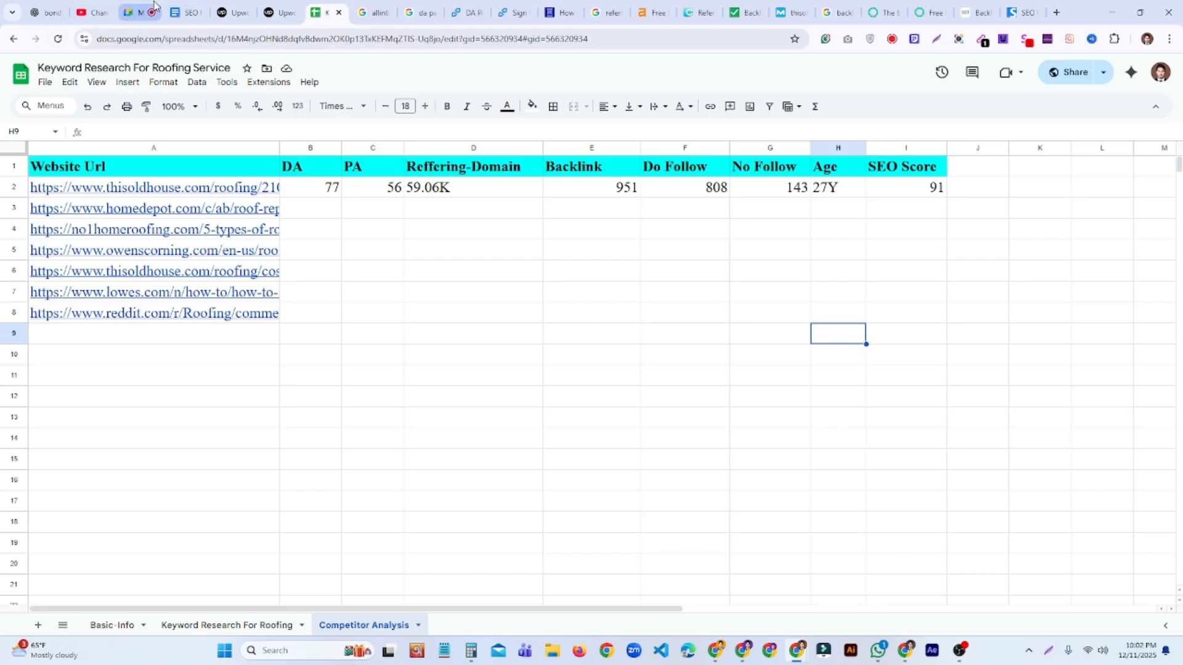
Look in on the Google Meet call, and return to the Competitor Analysis sheet.
{"action": "left_click", "coordinate": [137, 12]}
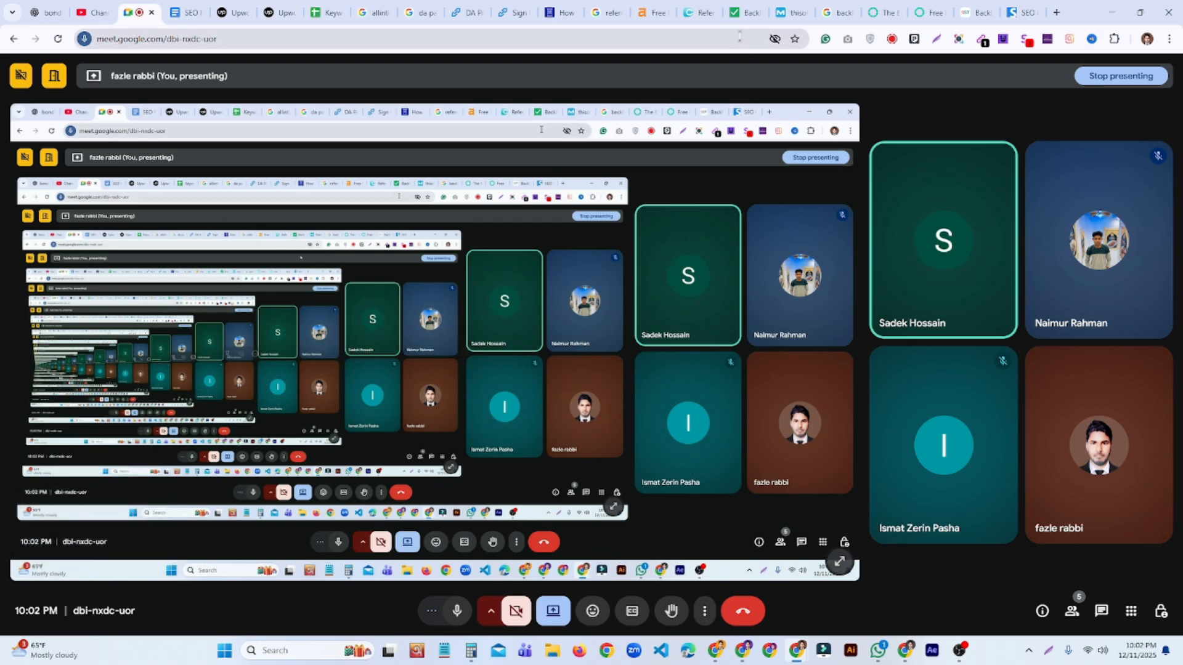
{"action": "left_click", "coordinate": [325, 12]}
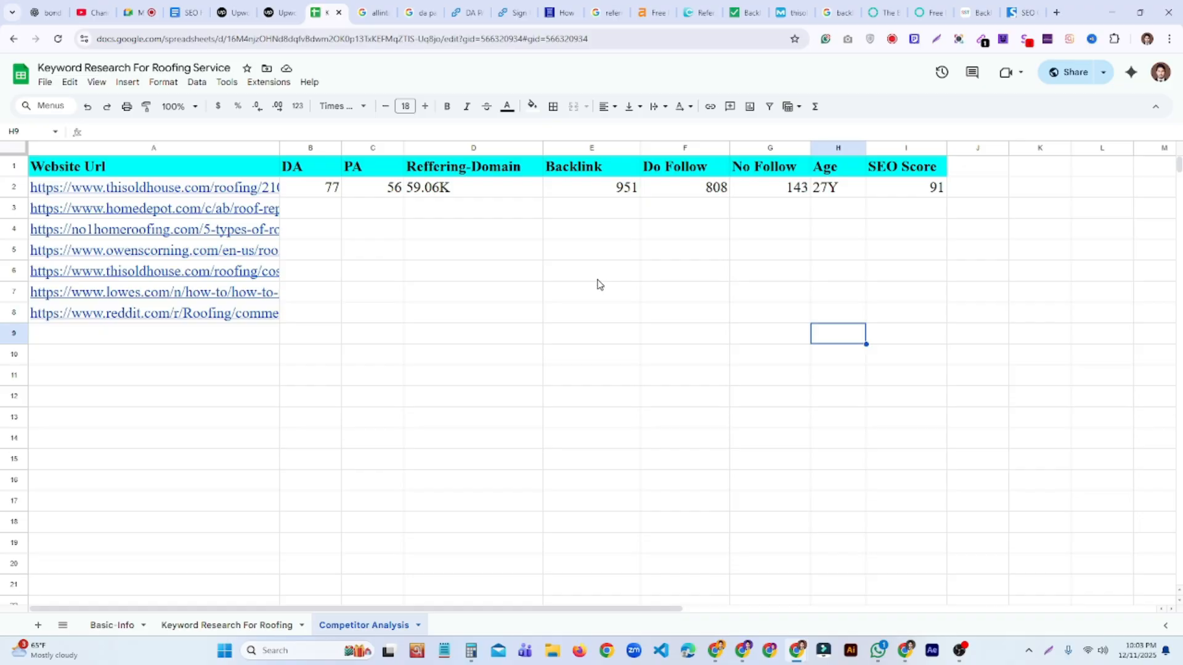
Review the first competitor's row cell by cell, from DA, PA, referring domains and backlinks through follow counts, URL, age and SEO Score.
{"action": "left_click", "coordinate": [321, 190]}
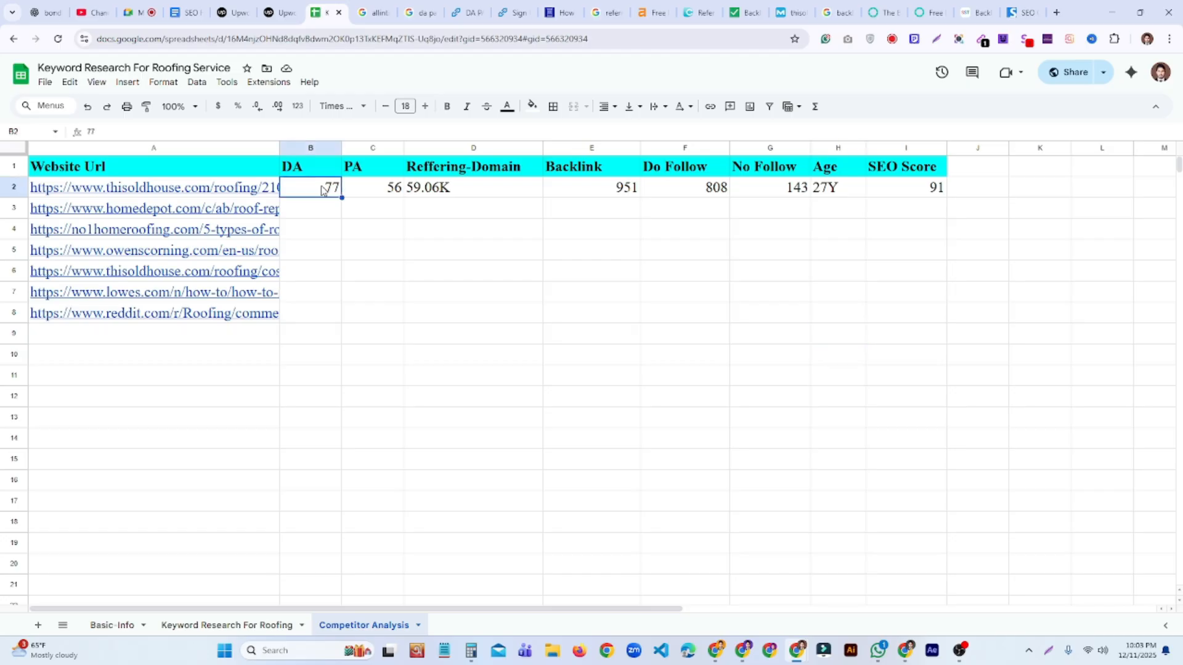
{"action": "left_click", "coordinate": [366, 194]}
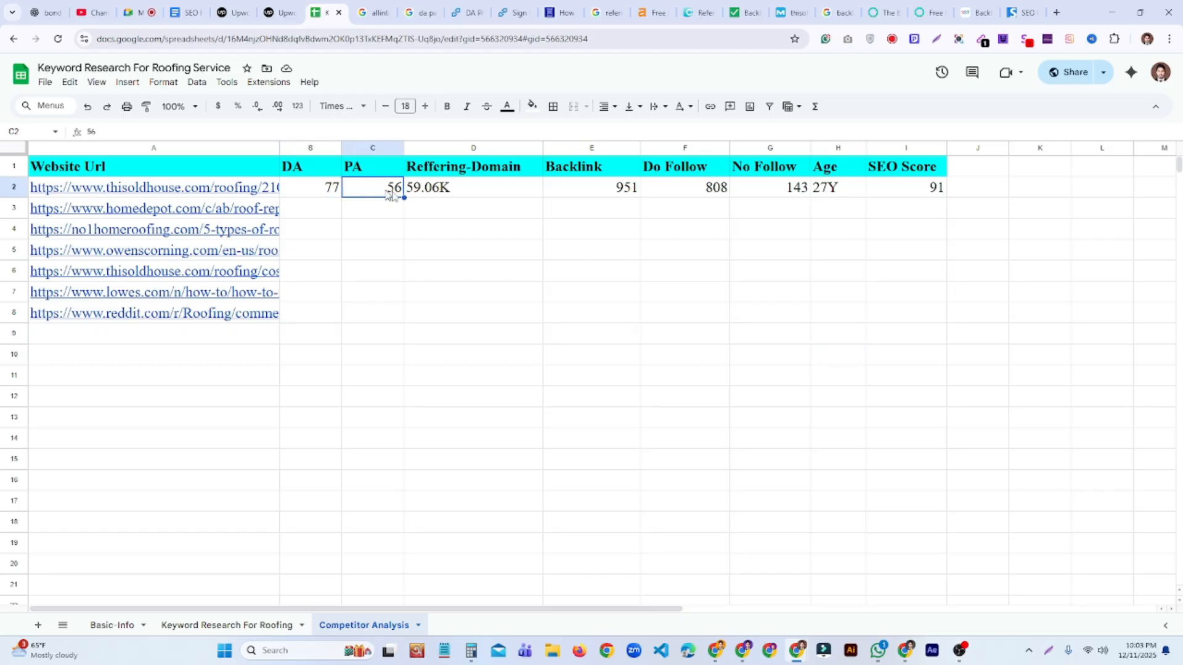
{"action": "left_click", "coordinate": [463, 195]}
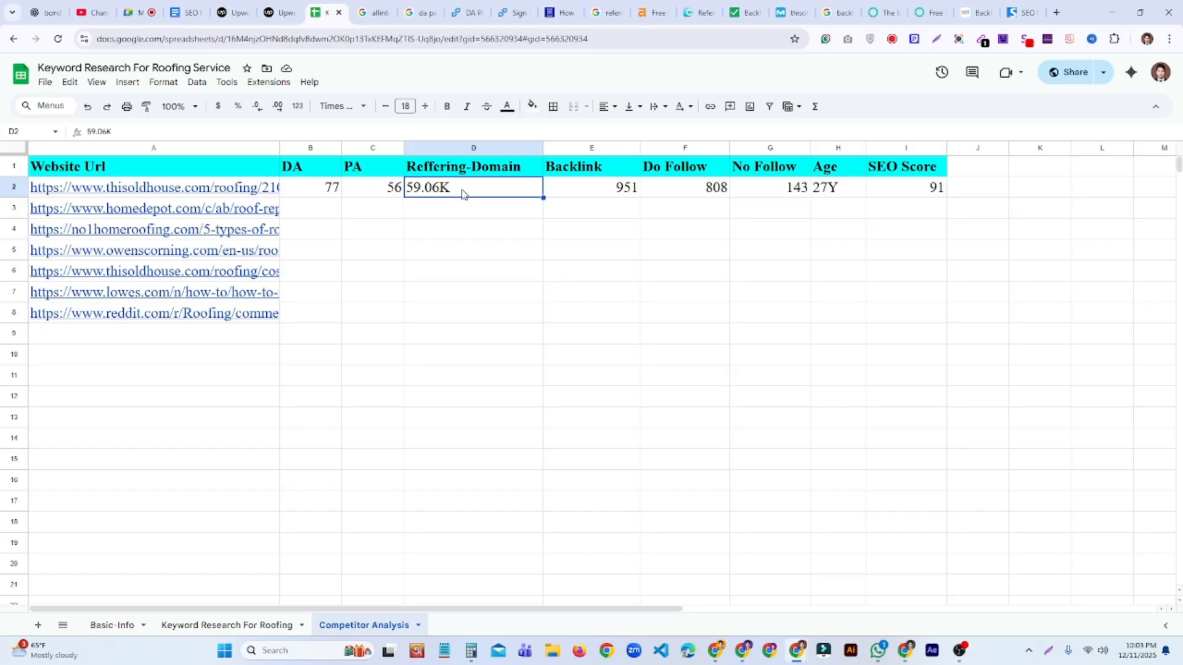
{"action": "left_click", "coordinate": [598, 195]}
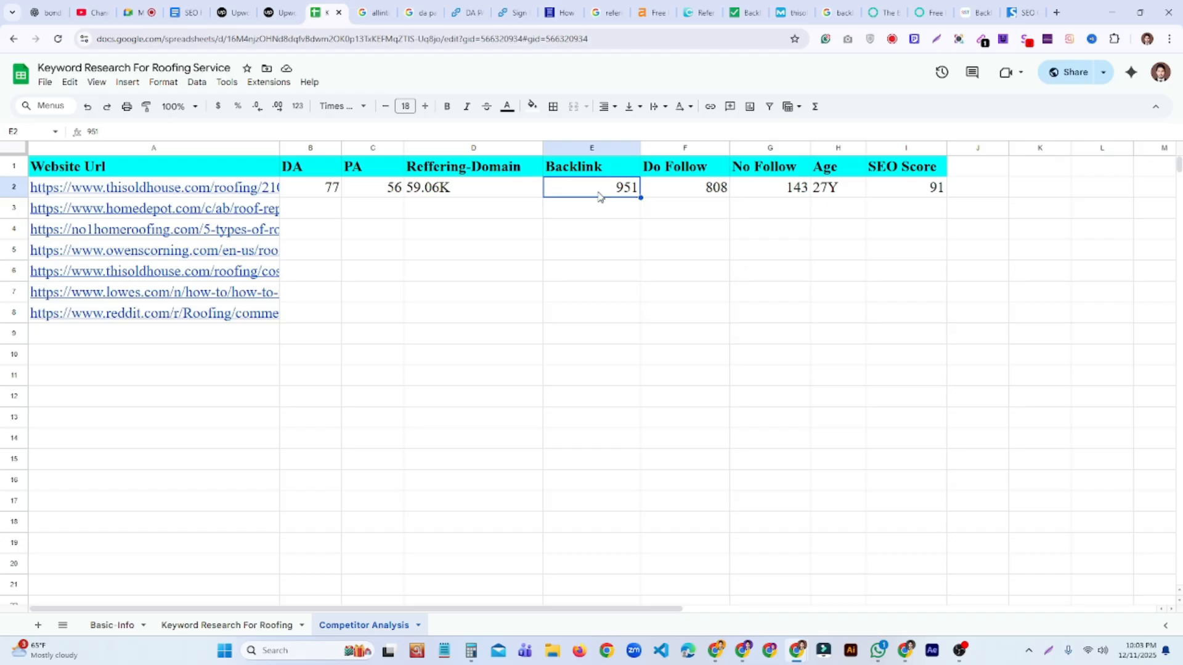
{"action": "left_click", "coordinate": [710, 196]}
{"action": "left_click", "coordinate": [756, 195]}
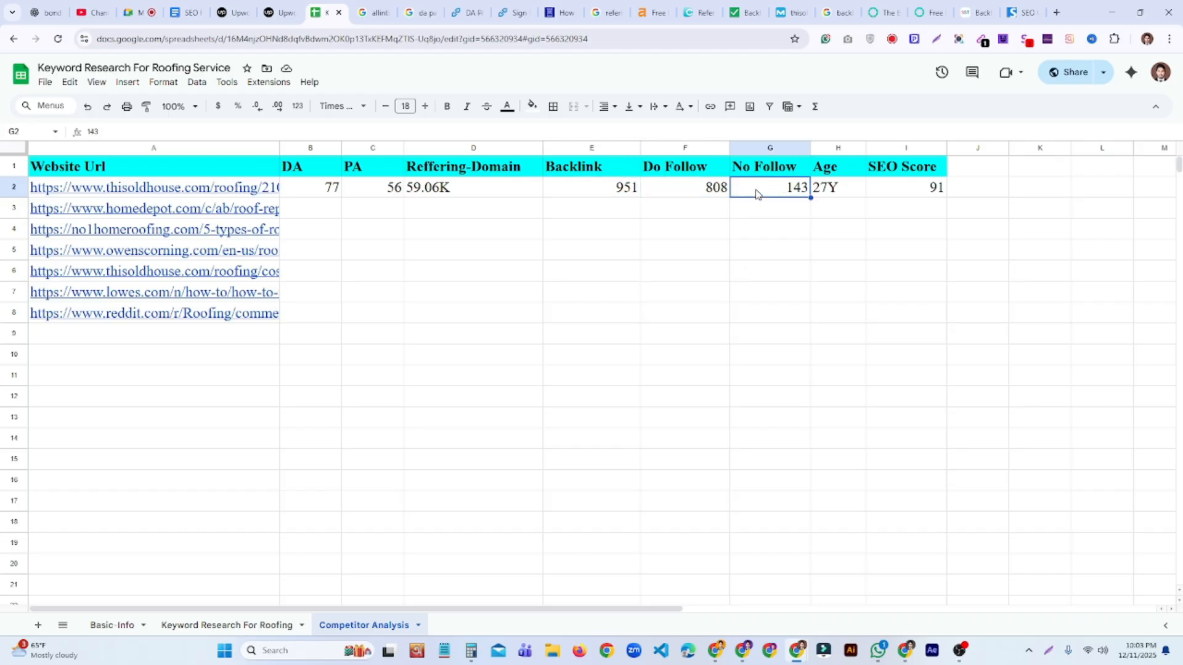
{"action": "left_click", "coordinate": [250, 195]}
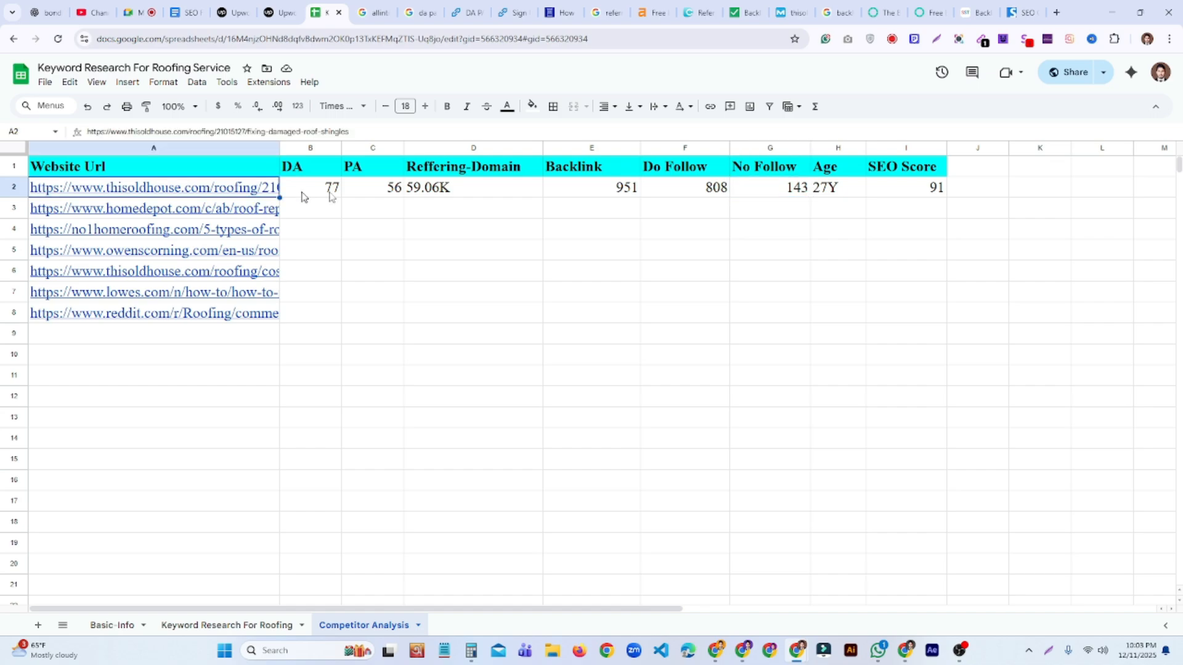
{"action": "left_click", "coordinate": [845, 194]}
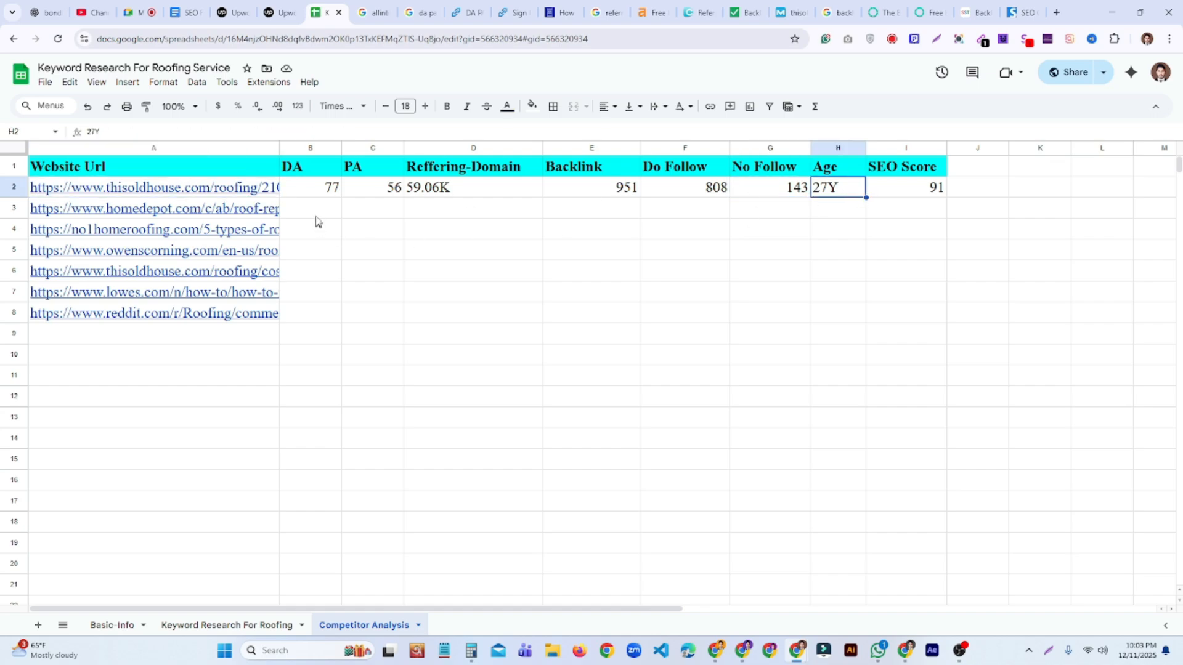
{"action": "left_click", "coordinate": [271, 190]}
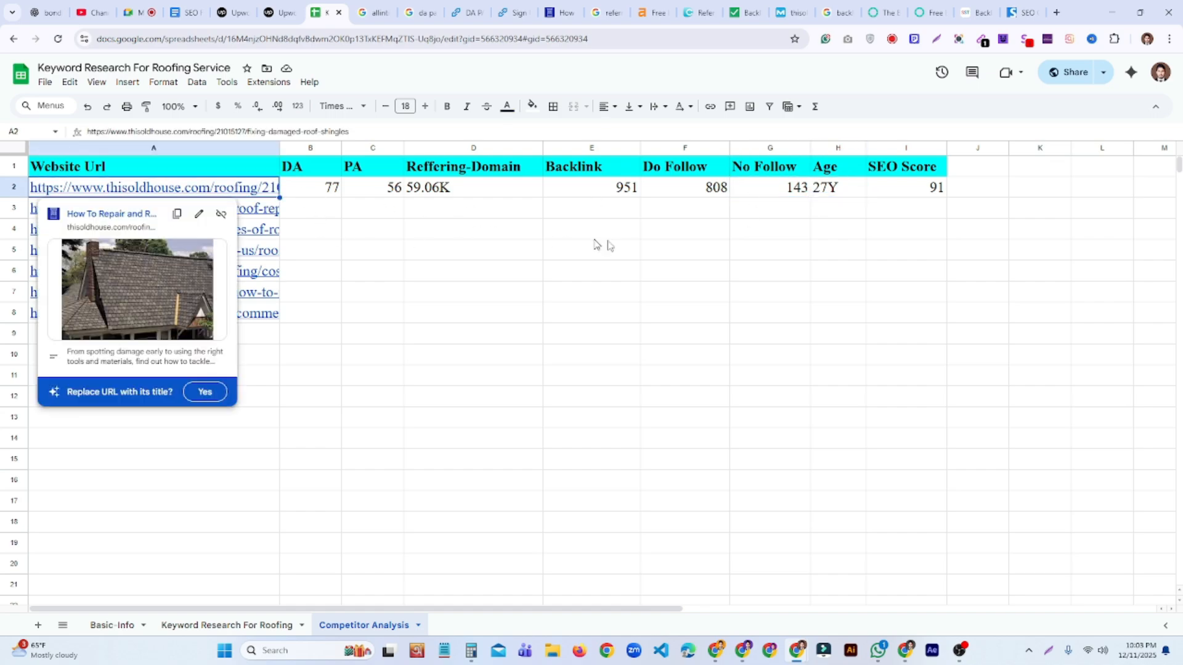
{"action": "left_click", "coordinate": [910, 195]}
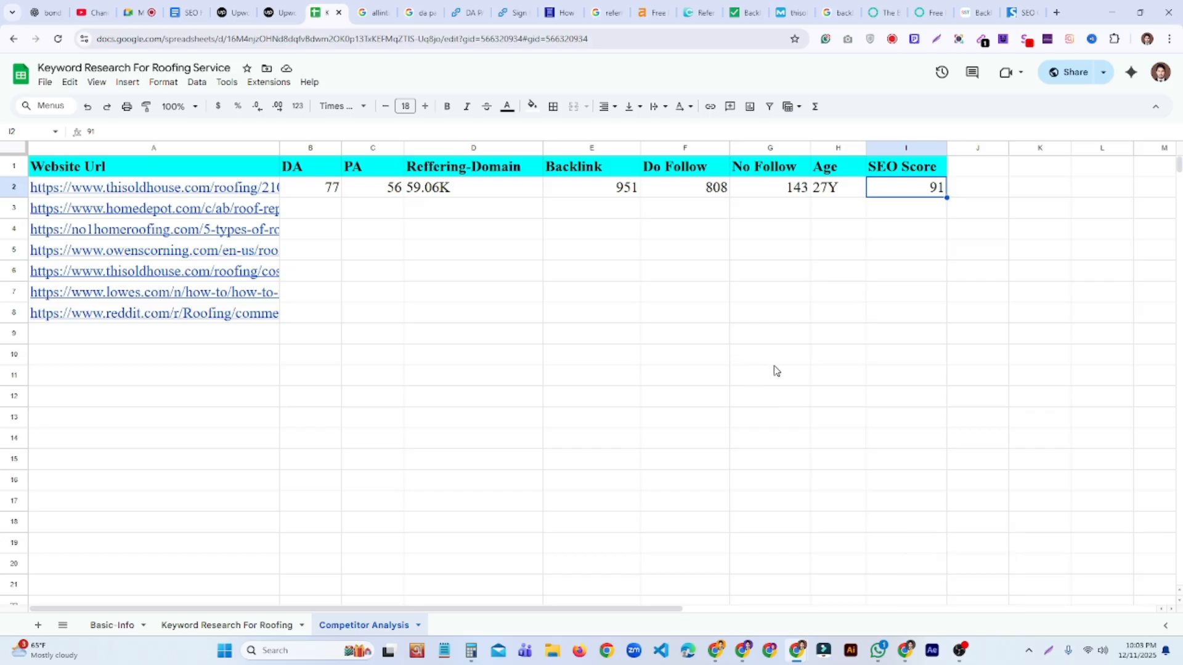
{"action": "left_click", "coordinate": [959, 653]}
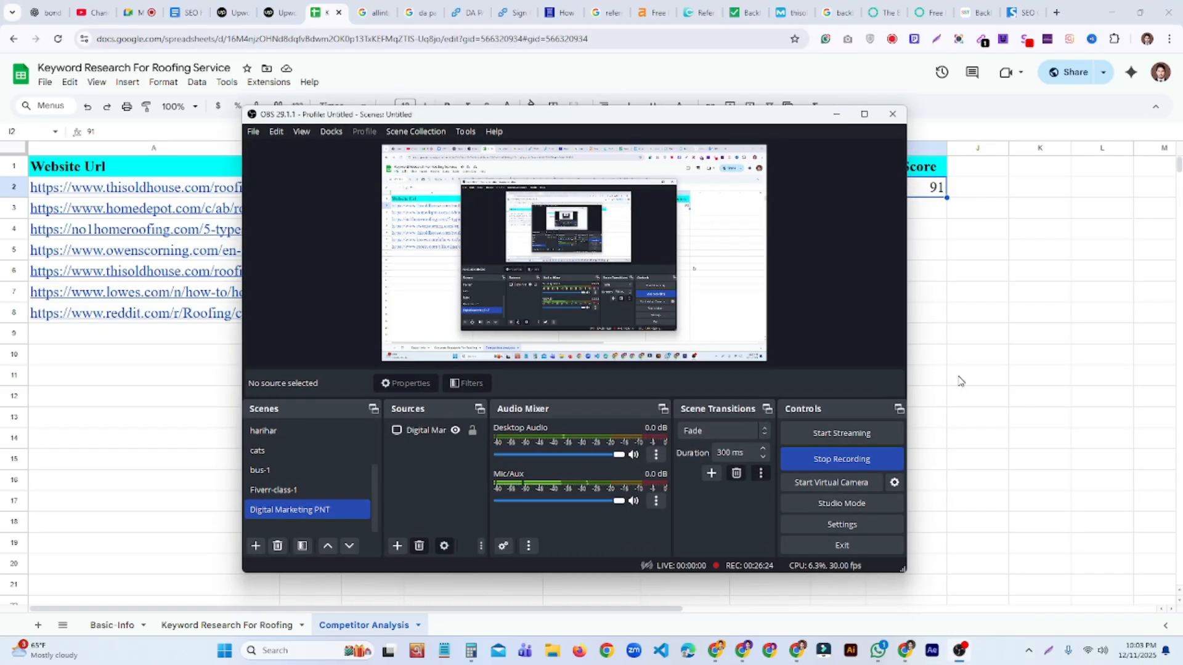